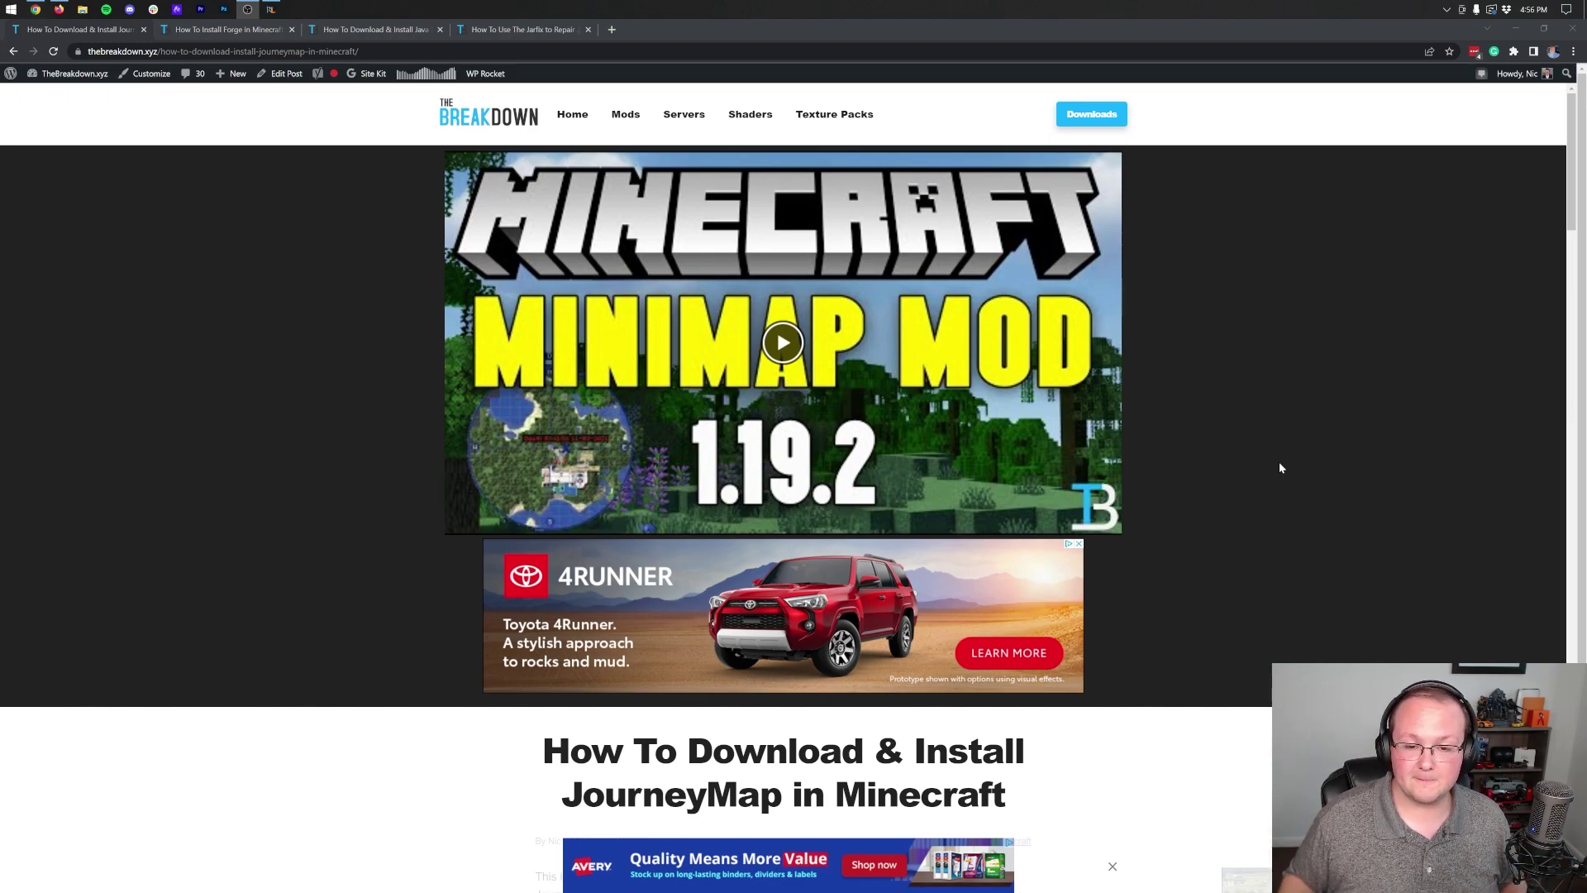
Step: Open JourneyMap's CurseForge page in a new tab from the guide's yellow DOWNLOAD JourneyMap banner
{"action": "scroll", "coordinate": [1331, 373], "scroll_direction": "down", "scroll_amount": 4}
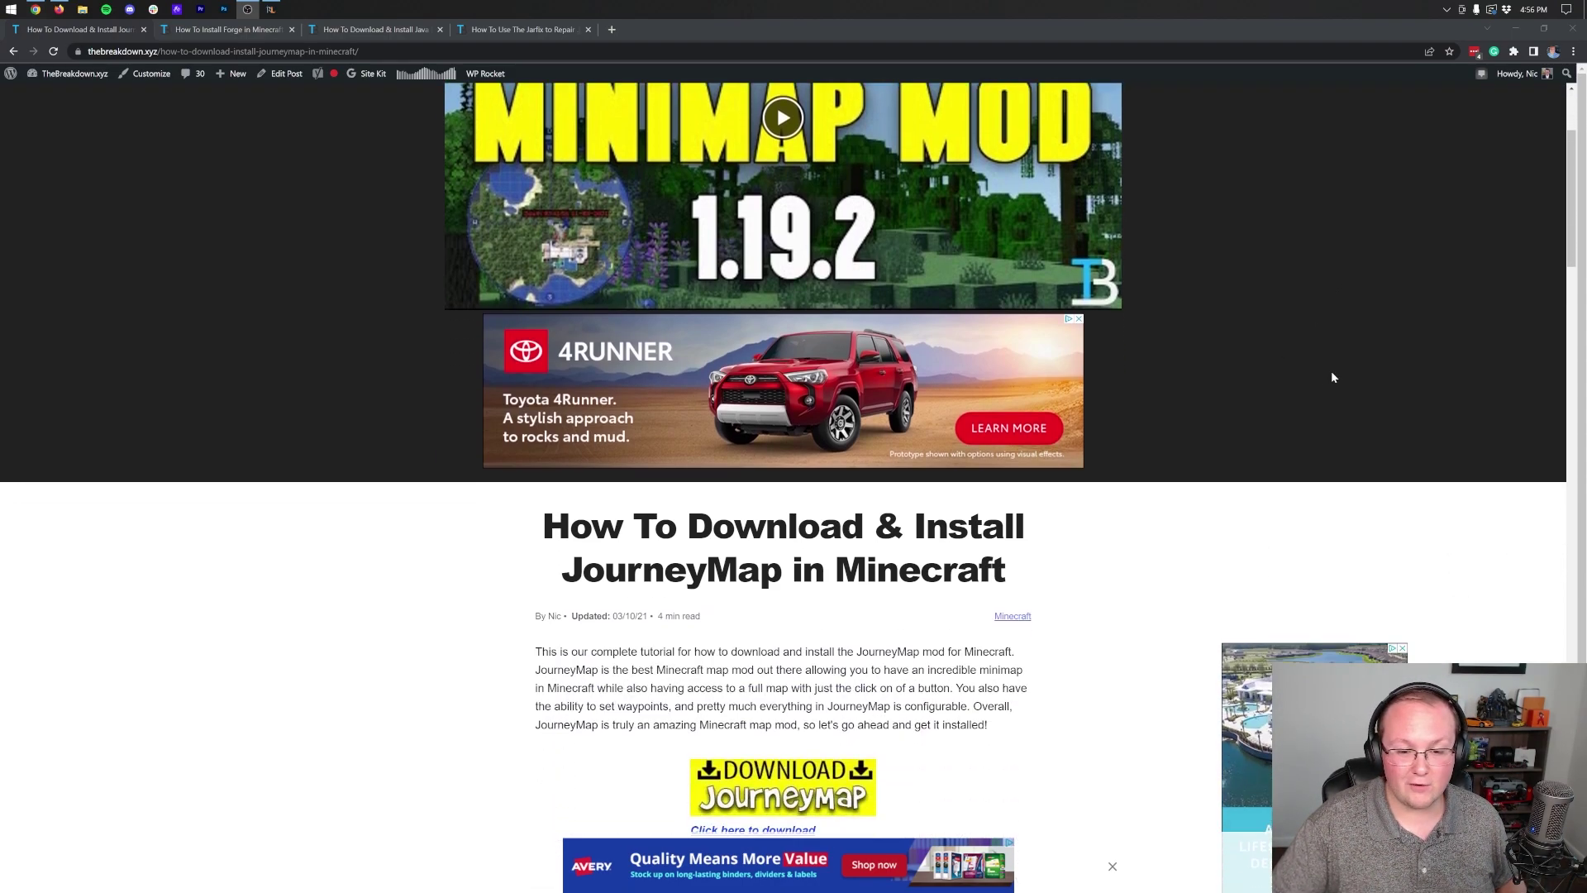
{"action": "scroll", "coordinate": [1327, 376], "scroll_direction": "up", "scroll_amount": 4}
{"action": "scroll", "coordinate": [1328, 376], "scroll_direction": "down", "scroll_amount": 3}
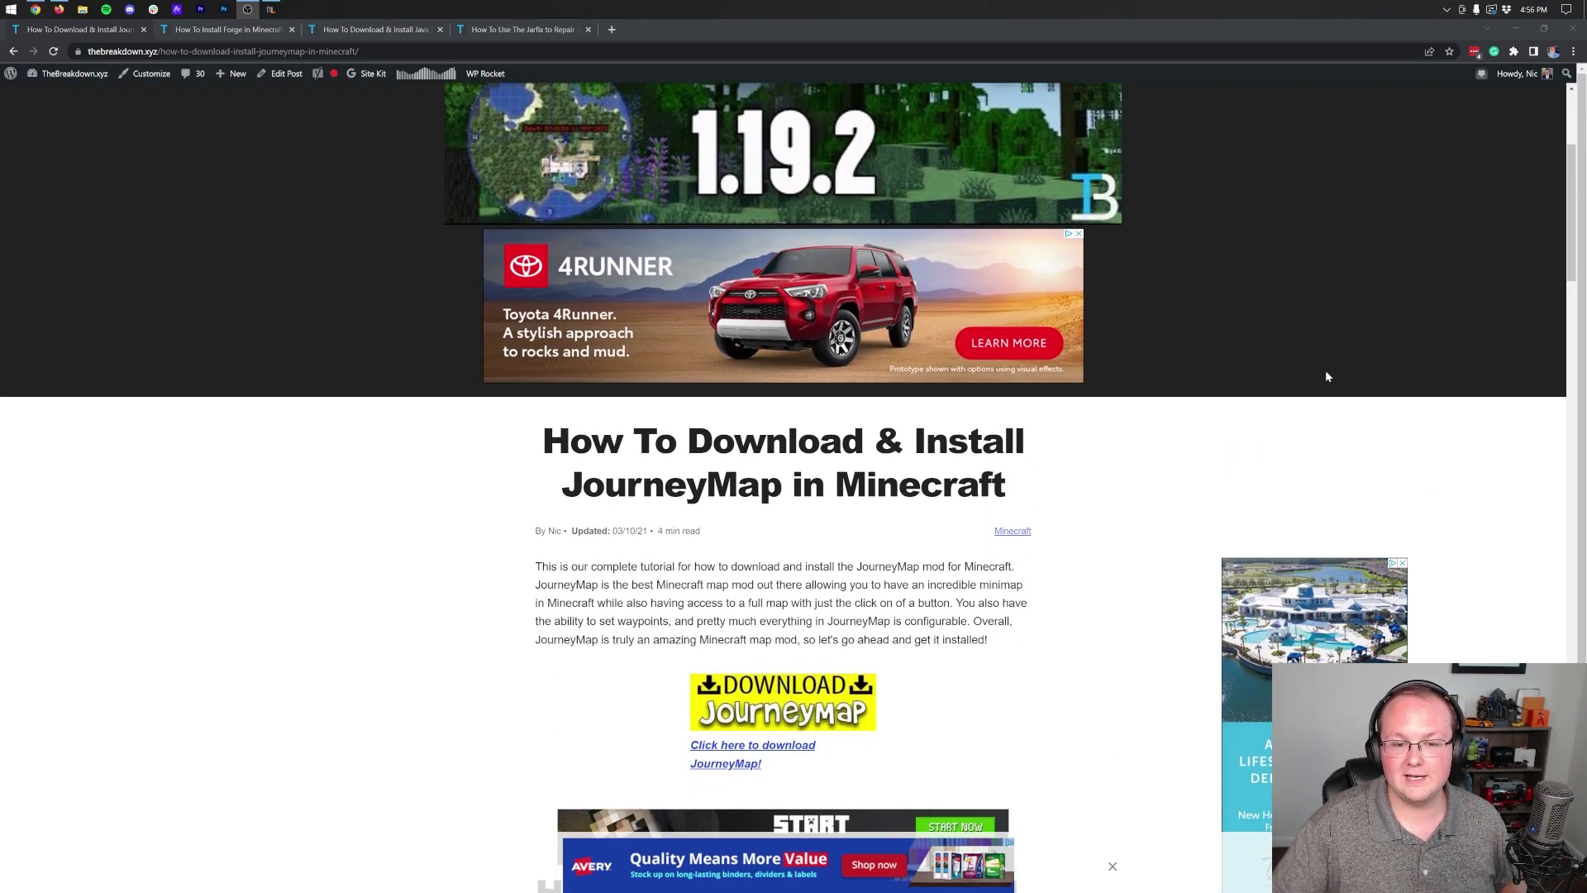
{"action": "scroll", "coordinate": [1328, 376], "scroll_direction": "up", "scroll_amount": 3}
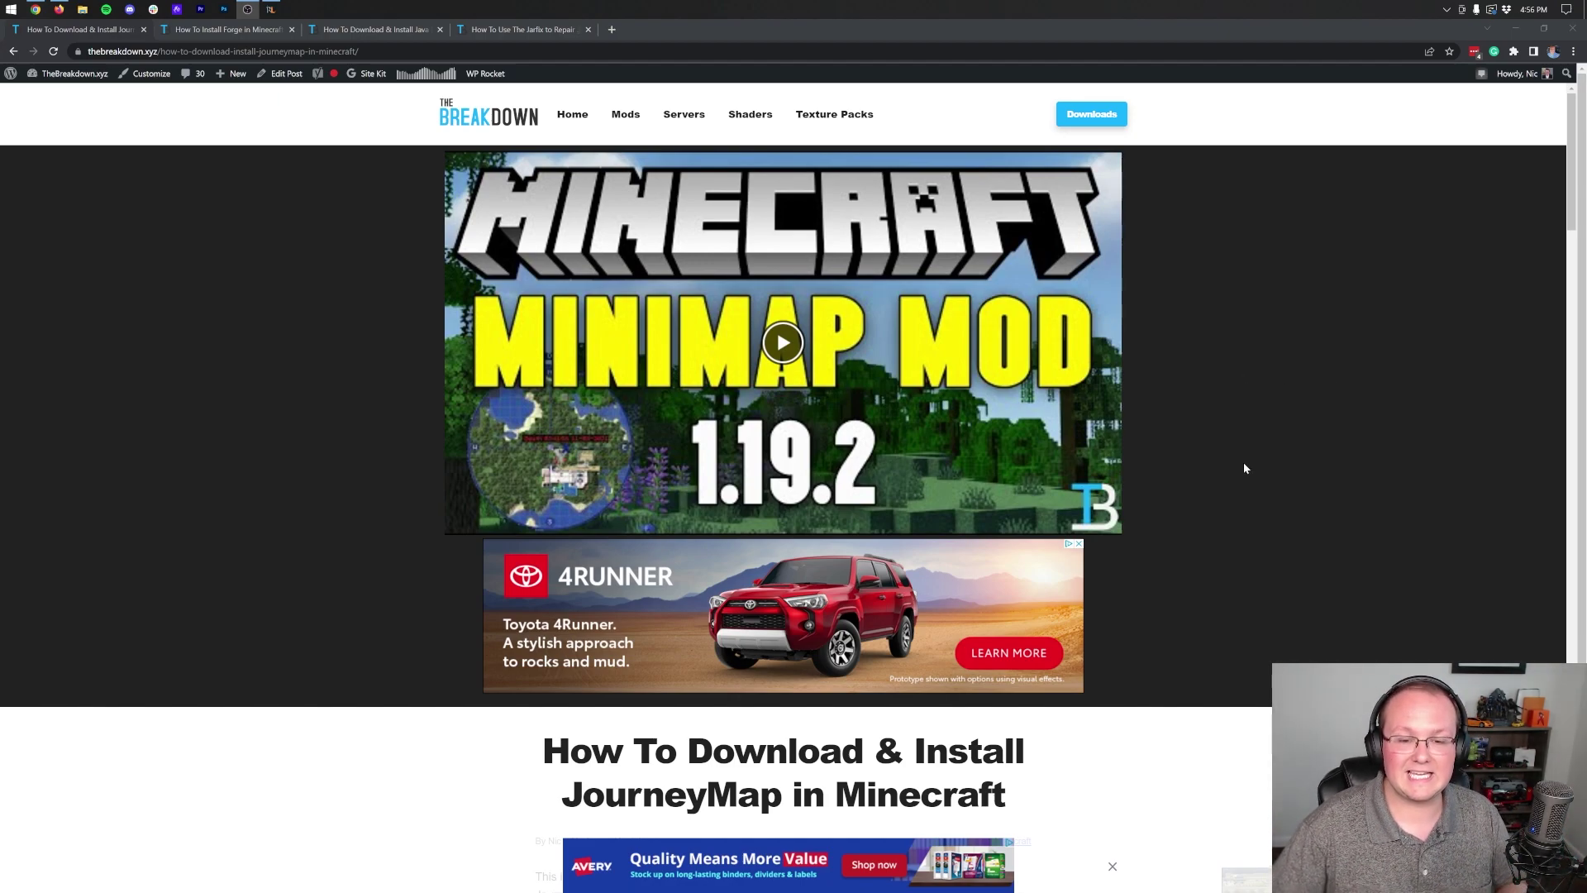
{"action": "scroll", "coordinate": [1244, 464], "scroll_direction": "down", "scroll_amount": 3}
{"action": "scroll", "coordinate": [1121, 542], "scroll_direction": "down", "scroll_amount": 6}
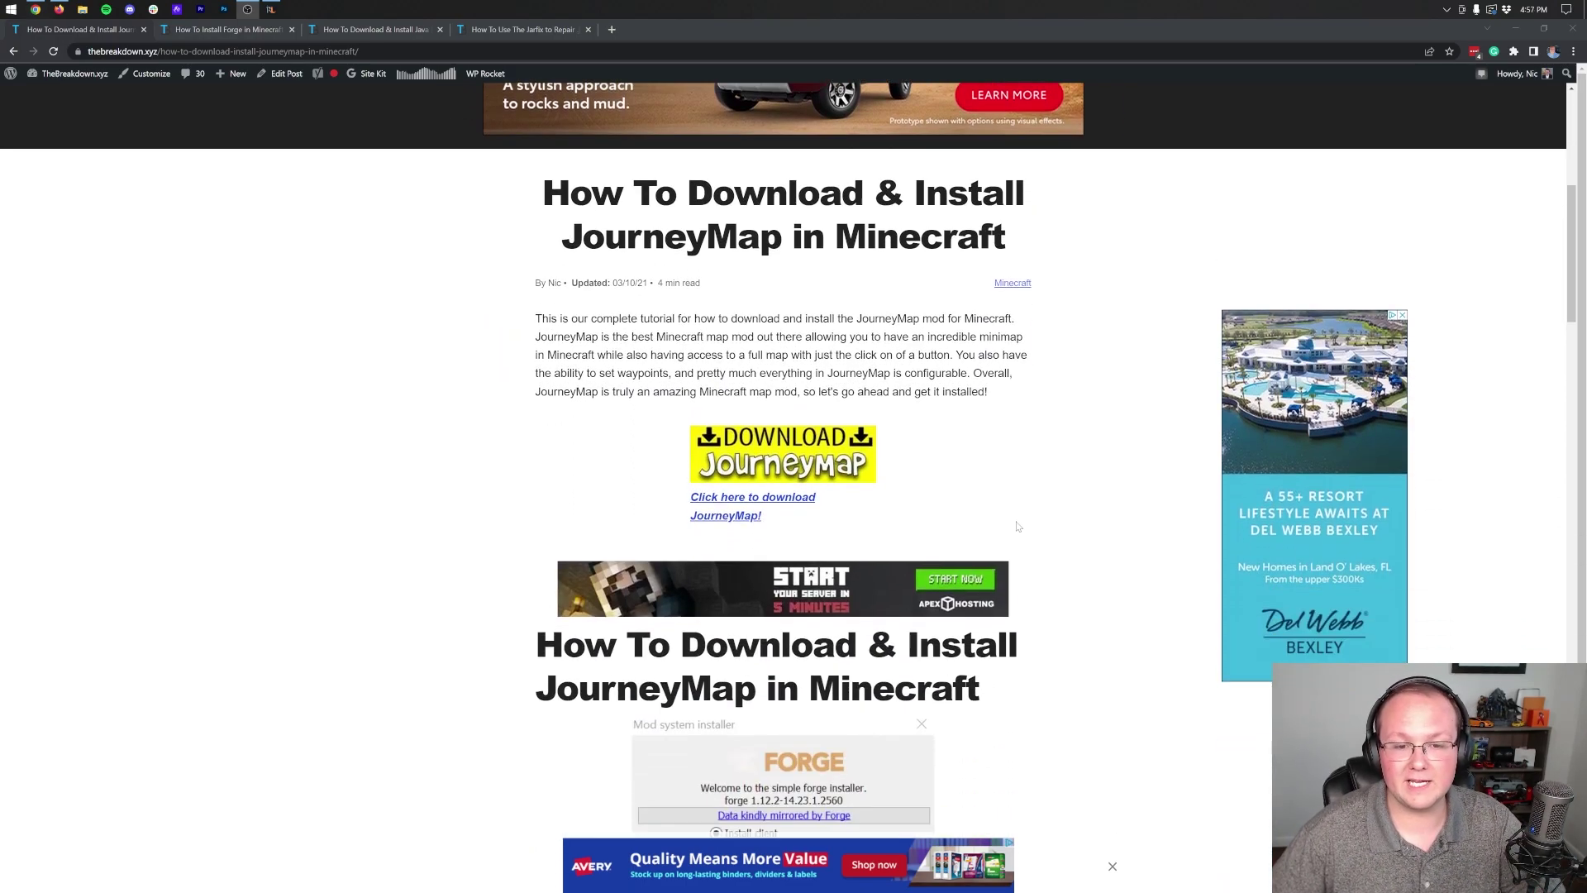
{"action": "scroll", "coordinate": [1016, 531], "scroll_direction": "down", "scroll_amount": 20}
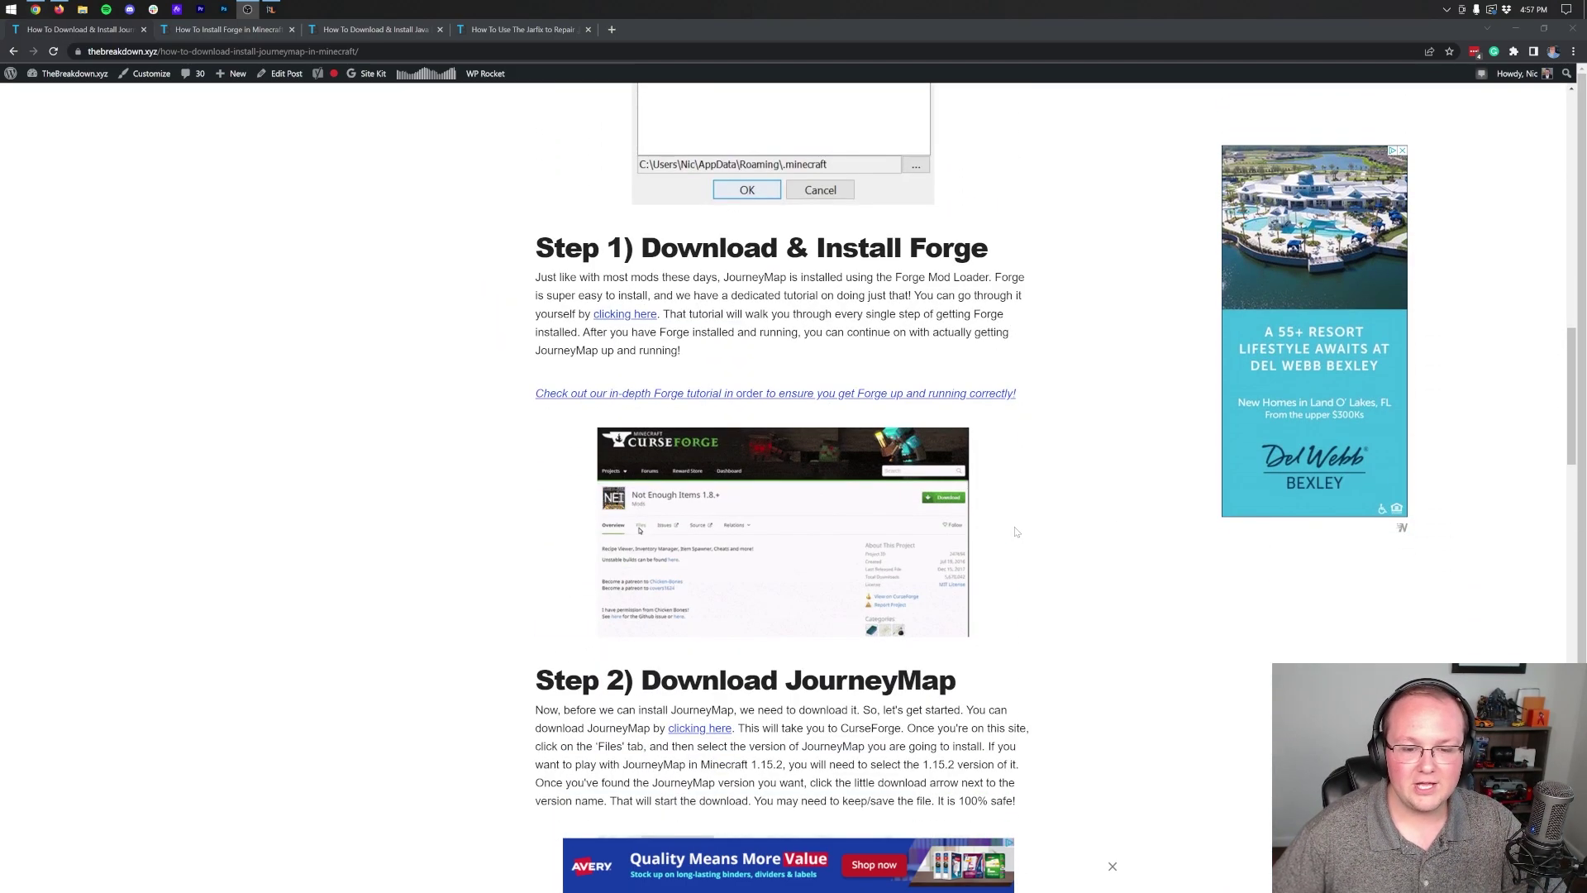
{"action": "scroll", "coordinate": [858, 325], "scroll_direction": "up", "scroll_amount": 12}
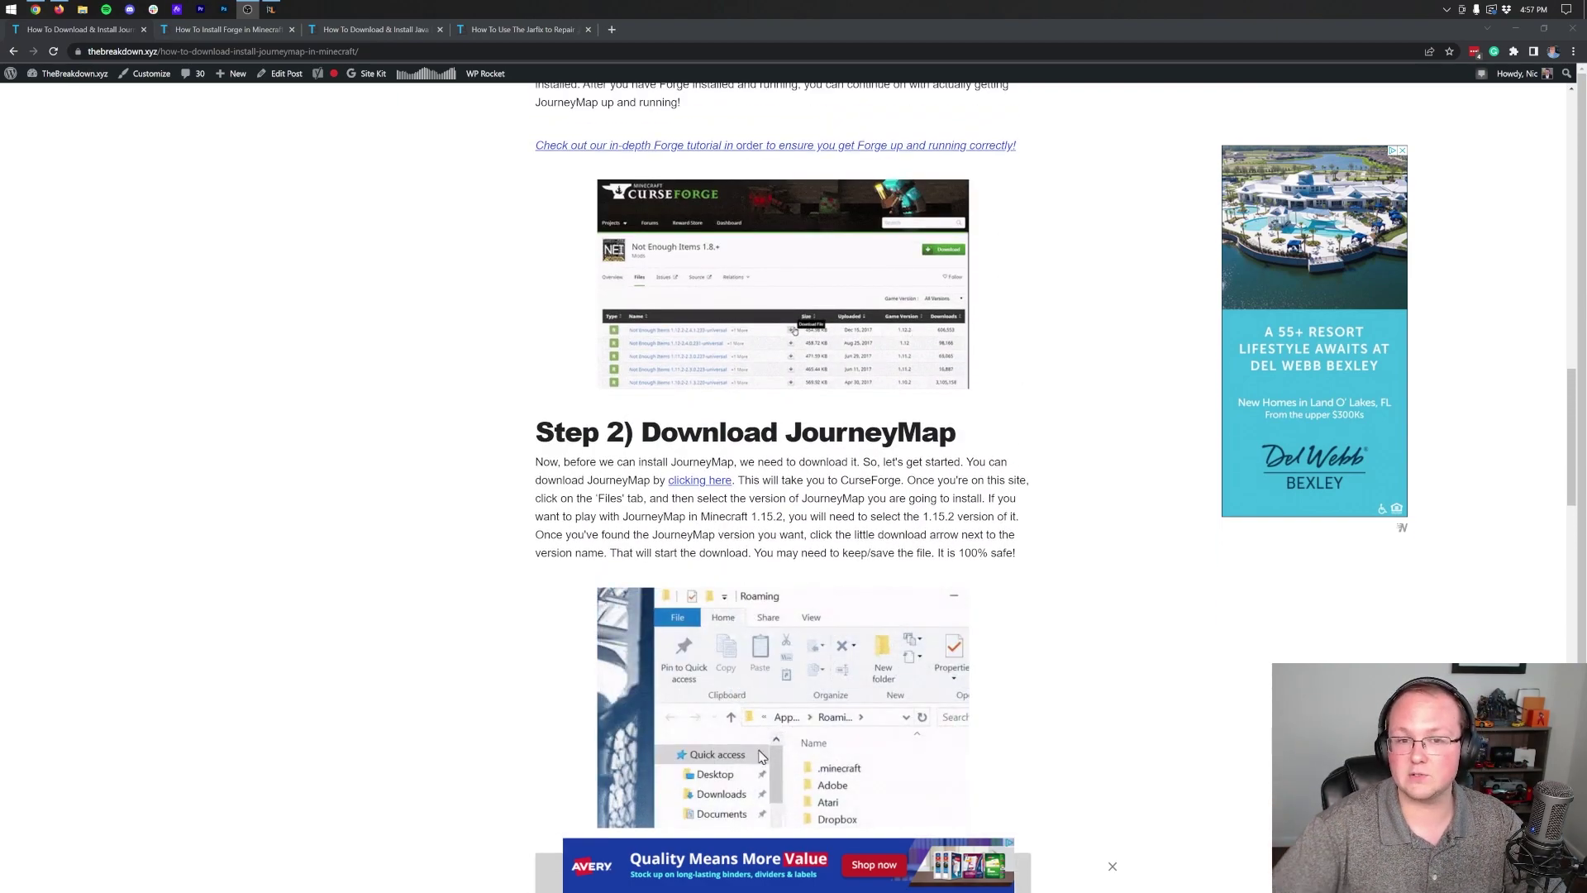
{"action": "scroll", "coordinate": [950, 409], "scroll_direction": "up", "scroll_amount": 7}
{"action": "scroll", "coordinate": [951, 410], "scroll_direction": "up", "scroll_amount": 5}
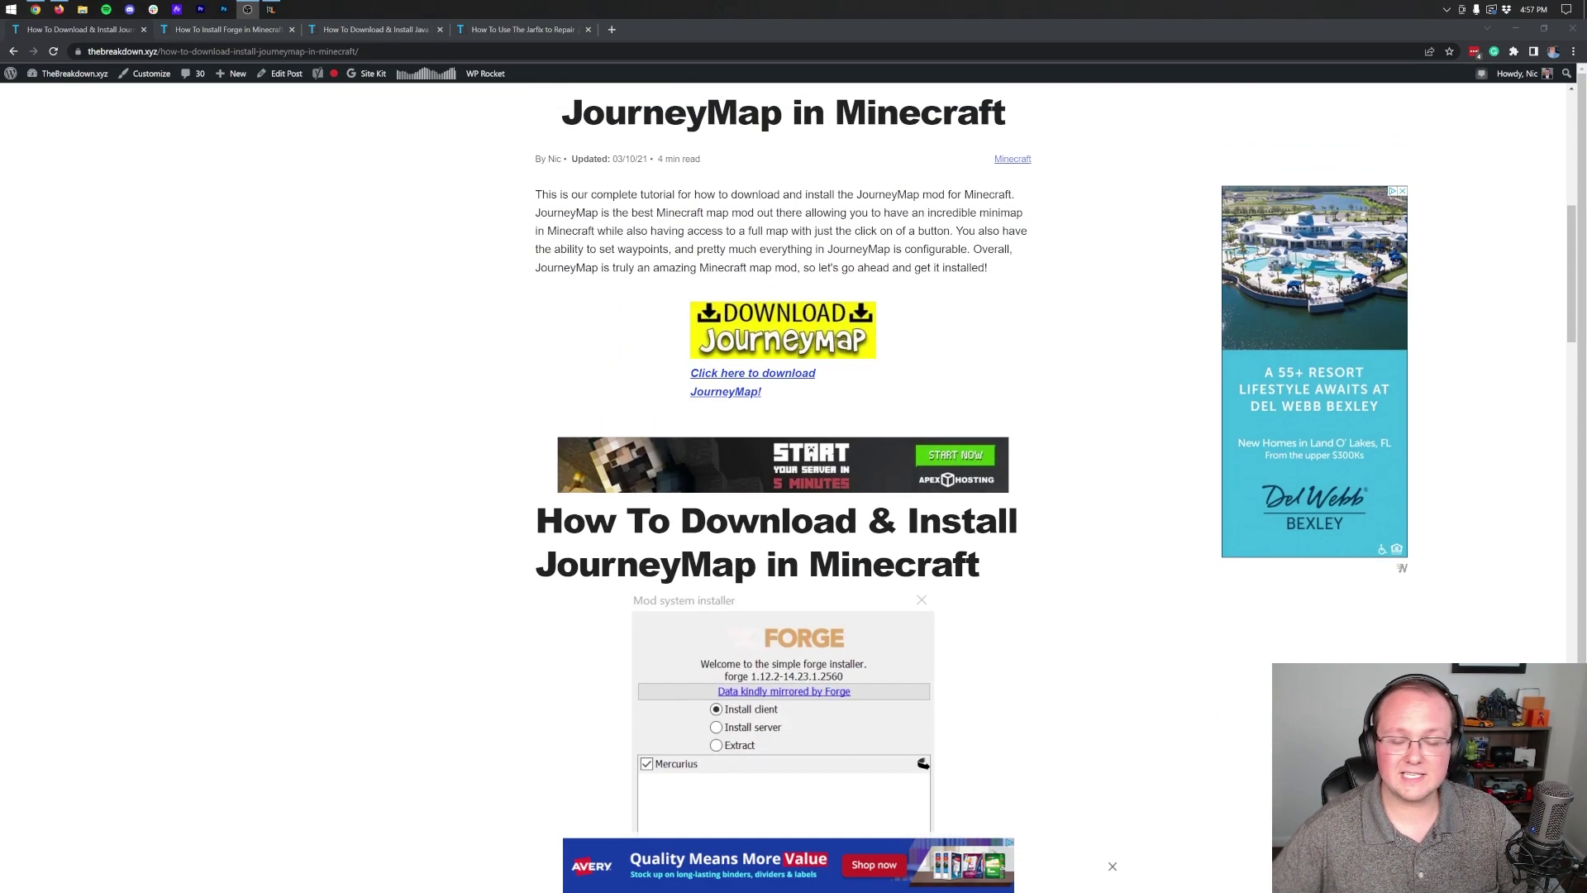
{"action": "scroll", "coordinate": [860, 215], "scroll_direction": "up", "scroll_amount": 2}
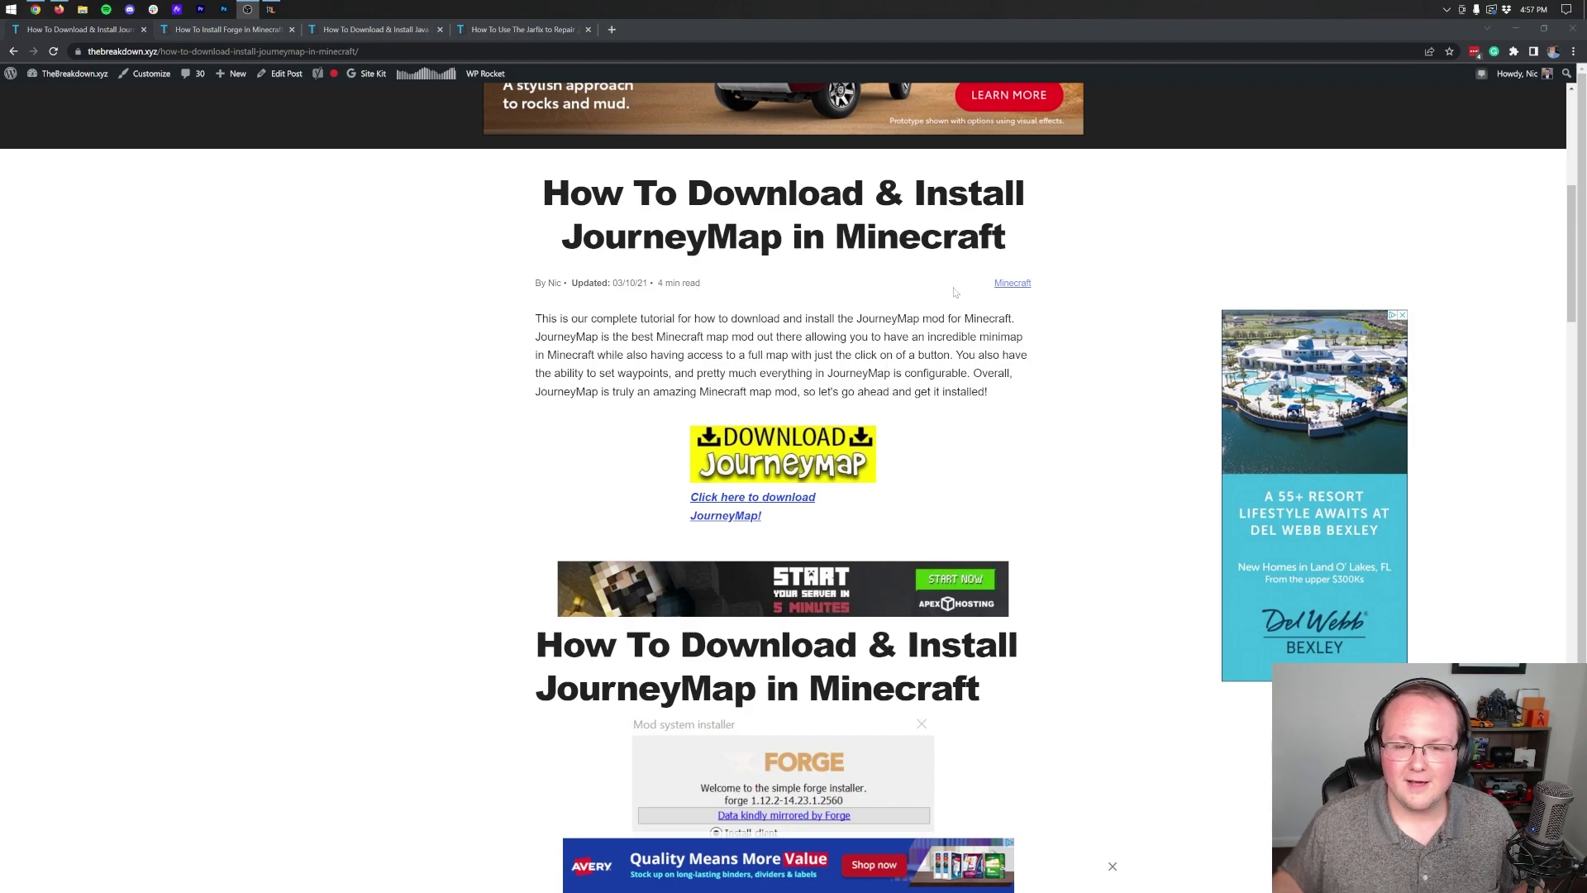
{"action": "scroll", "coordinate": [935, 283], "scroll_direction": "down", "scroll_amount": 2}
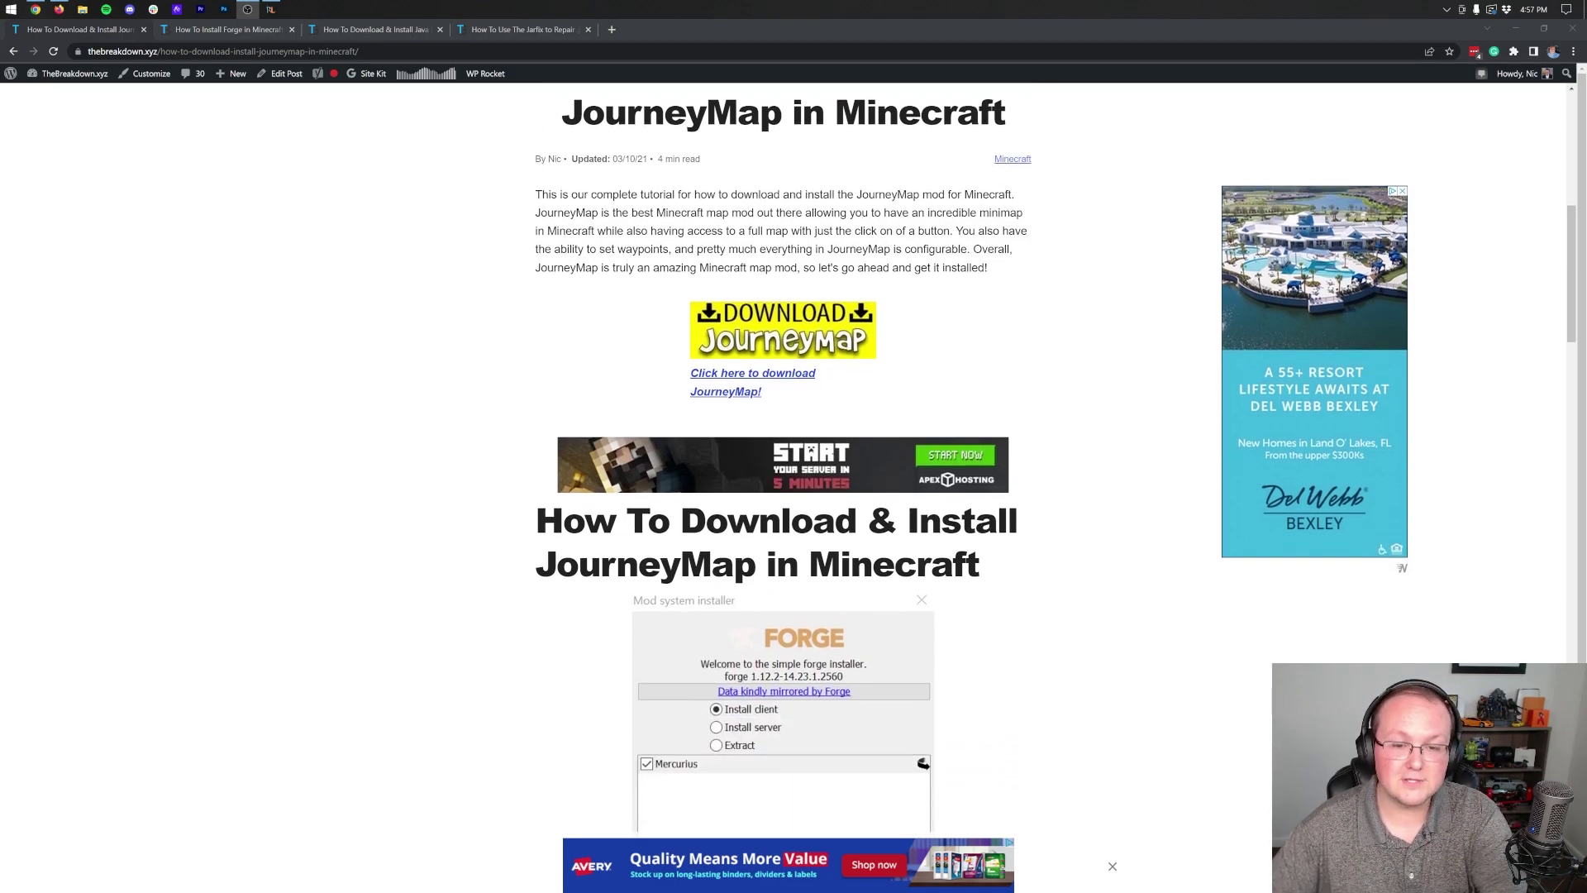
{"action": "scroll", "coordinate": [788, 460], "scroll_direction": "down", "scroll_amount": 3}
{"action": "scroll", "coordinate": [789, 459], "scroll_direction": "up", "scroll_amount": 5}
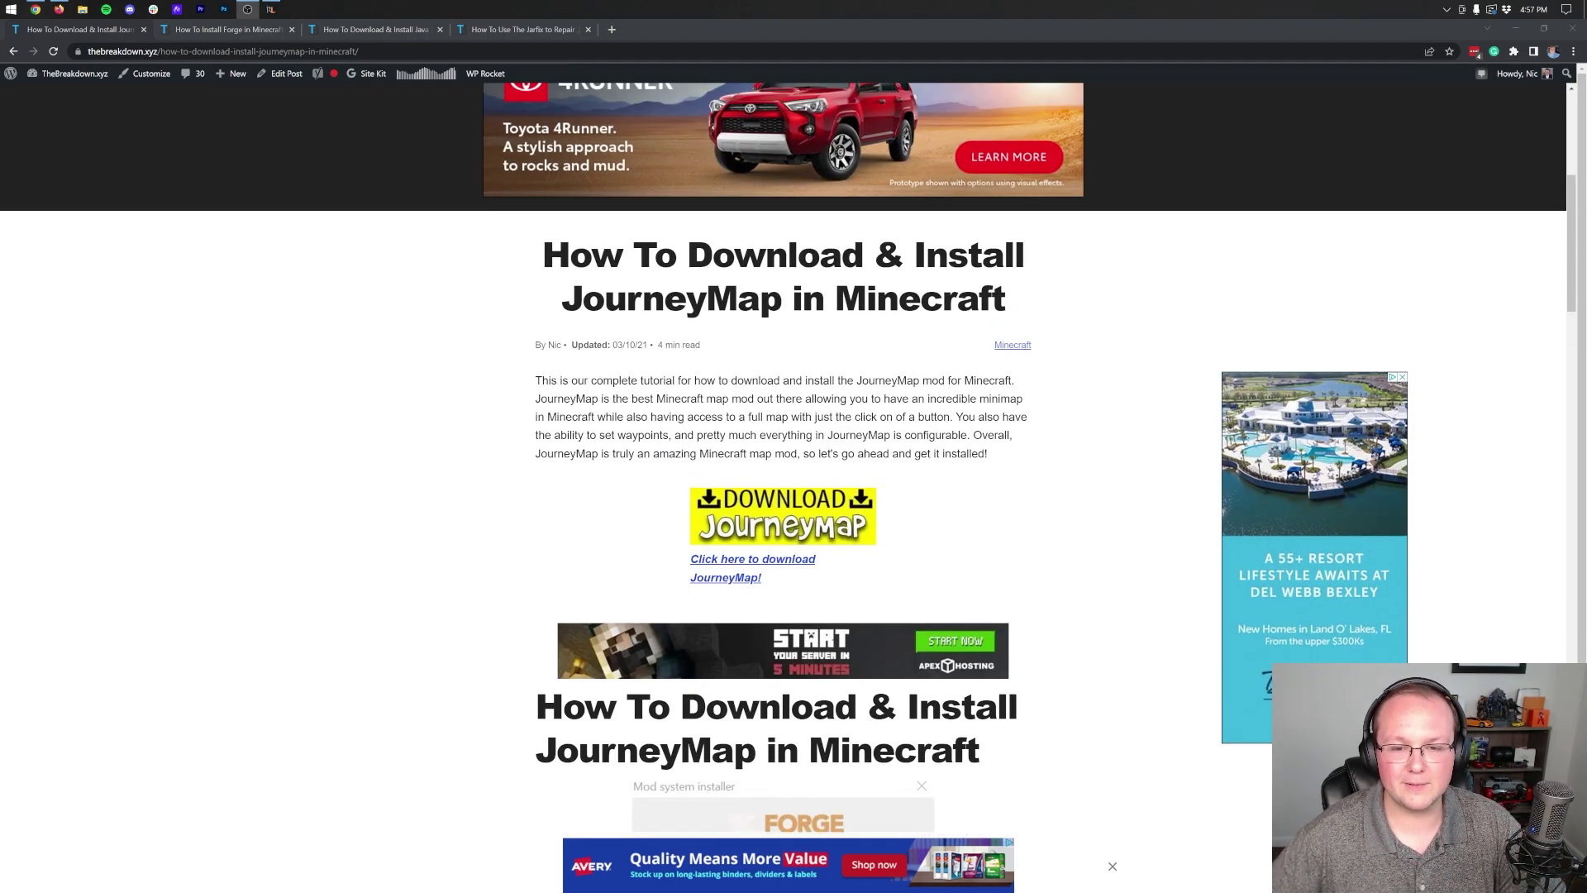
{"action": "scroll", "coordinate": [789, 459], "scroll_direction": "down", "scroll_amount": 2}
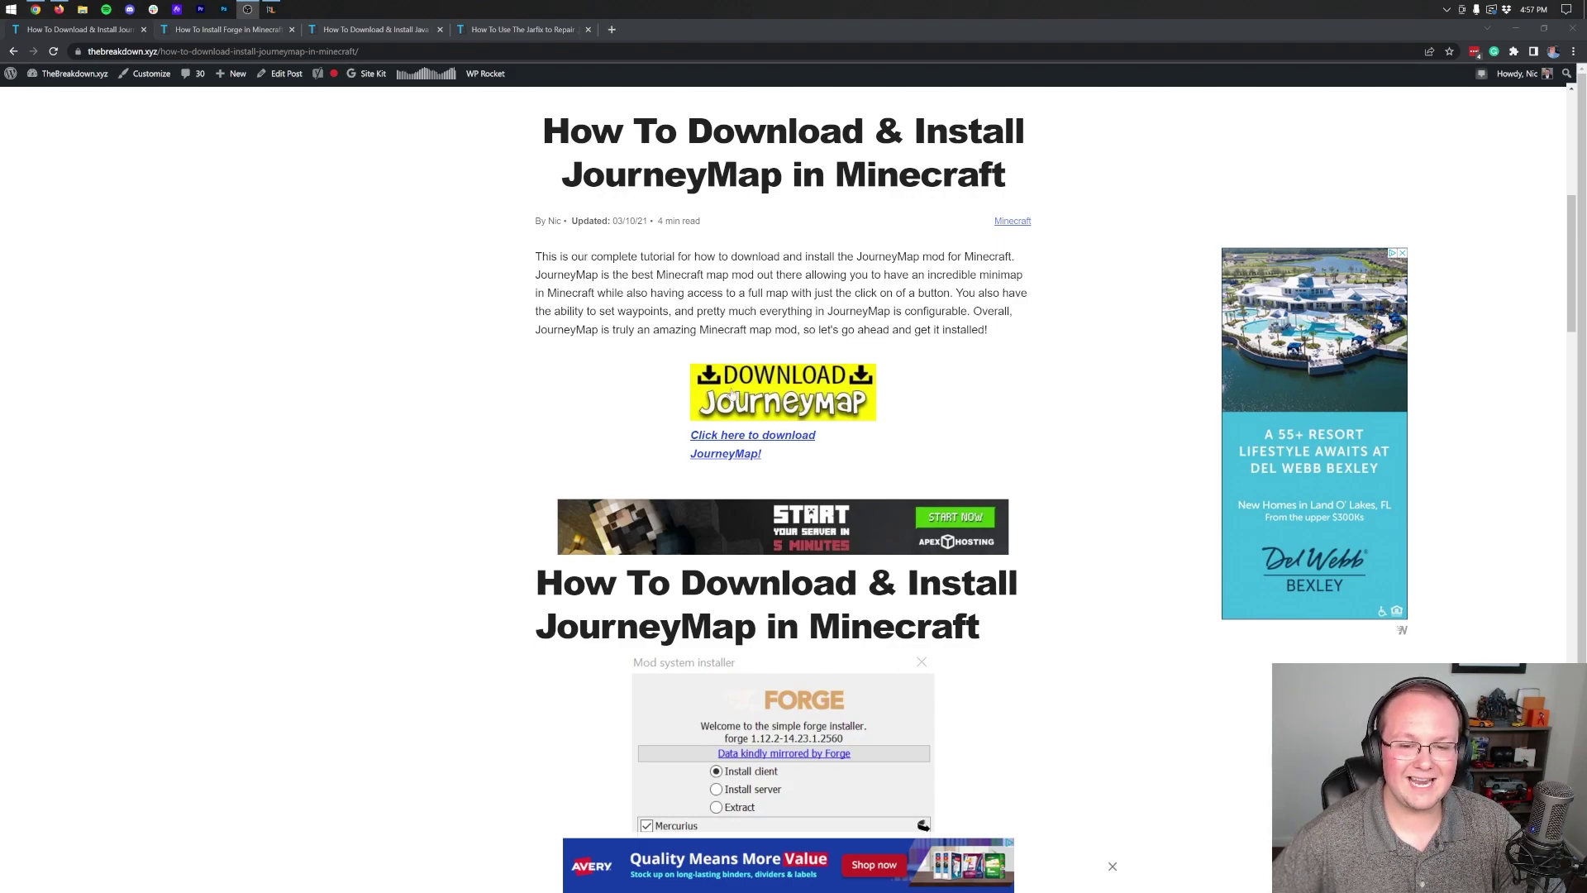
{"action": "left_click", "coordinate": [761, 395]}
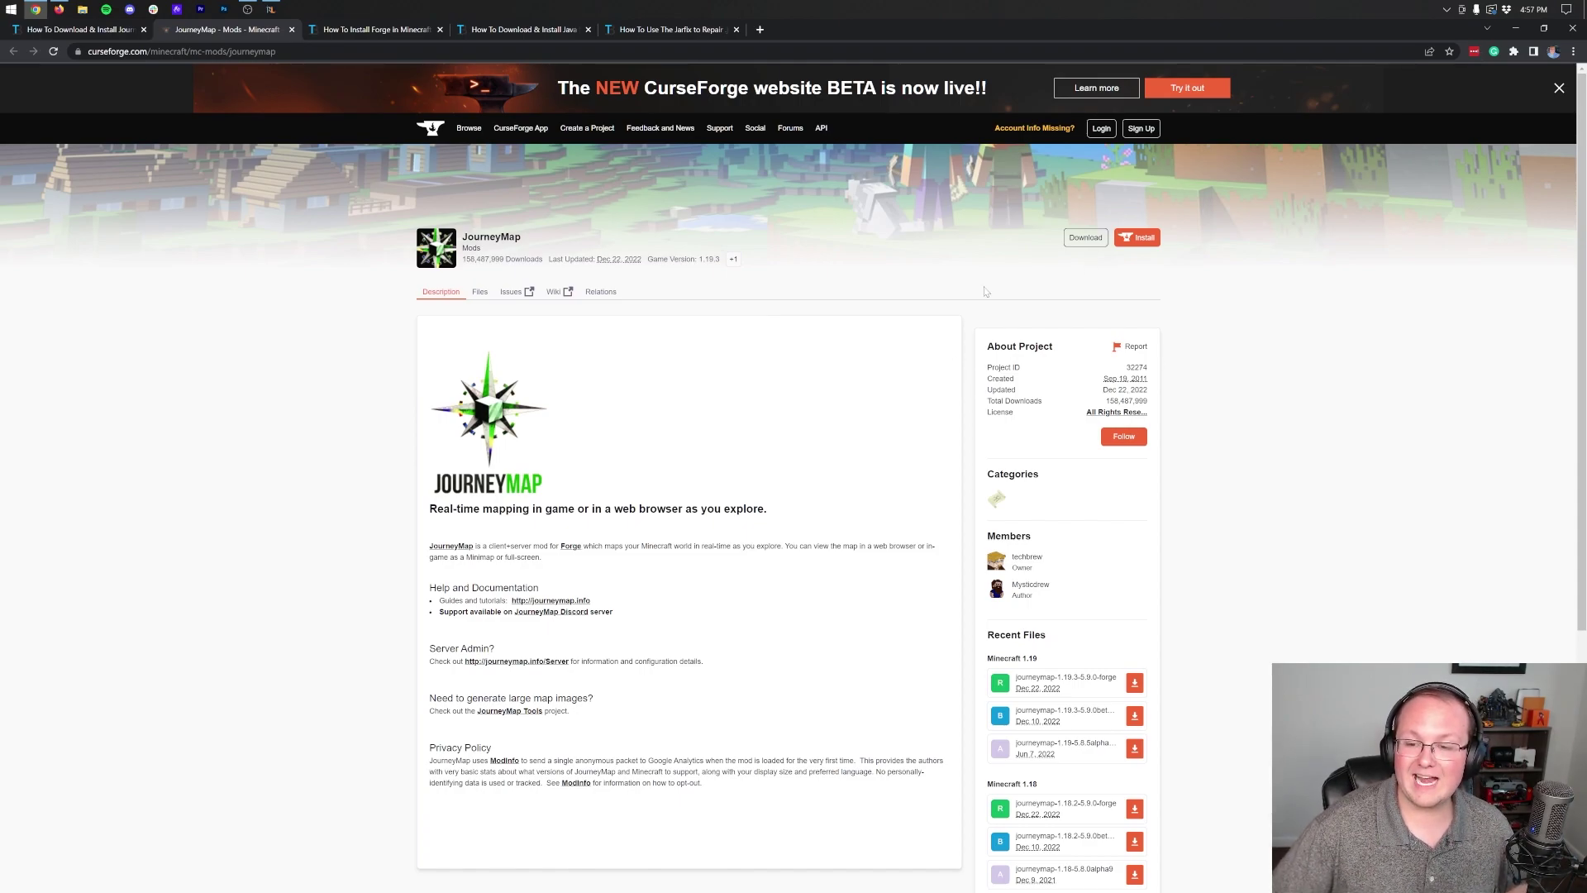
Step: Download the journeymap-1.19.3-5.9.0-forge file from CurseForge's Recent Files list
{"action": "scroll", "coordinate": [1108, 348], "scroll_direction": "down", "scroll_amount": 3}
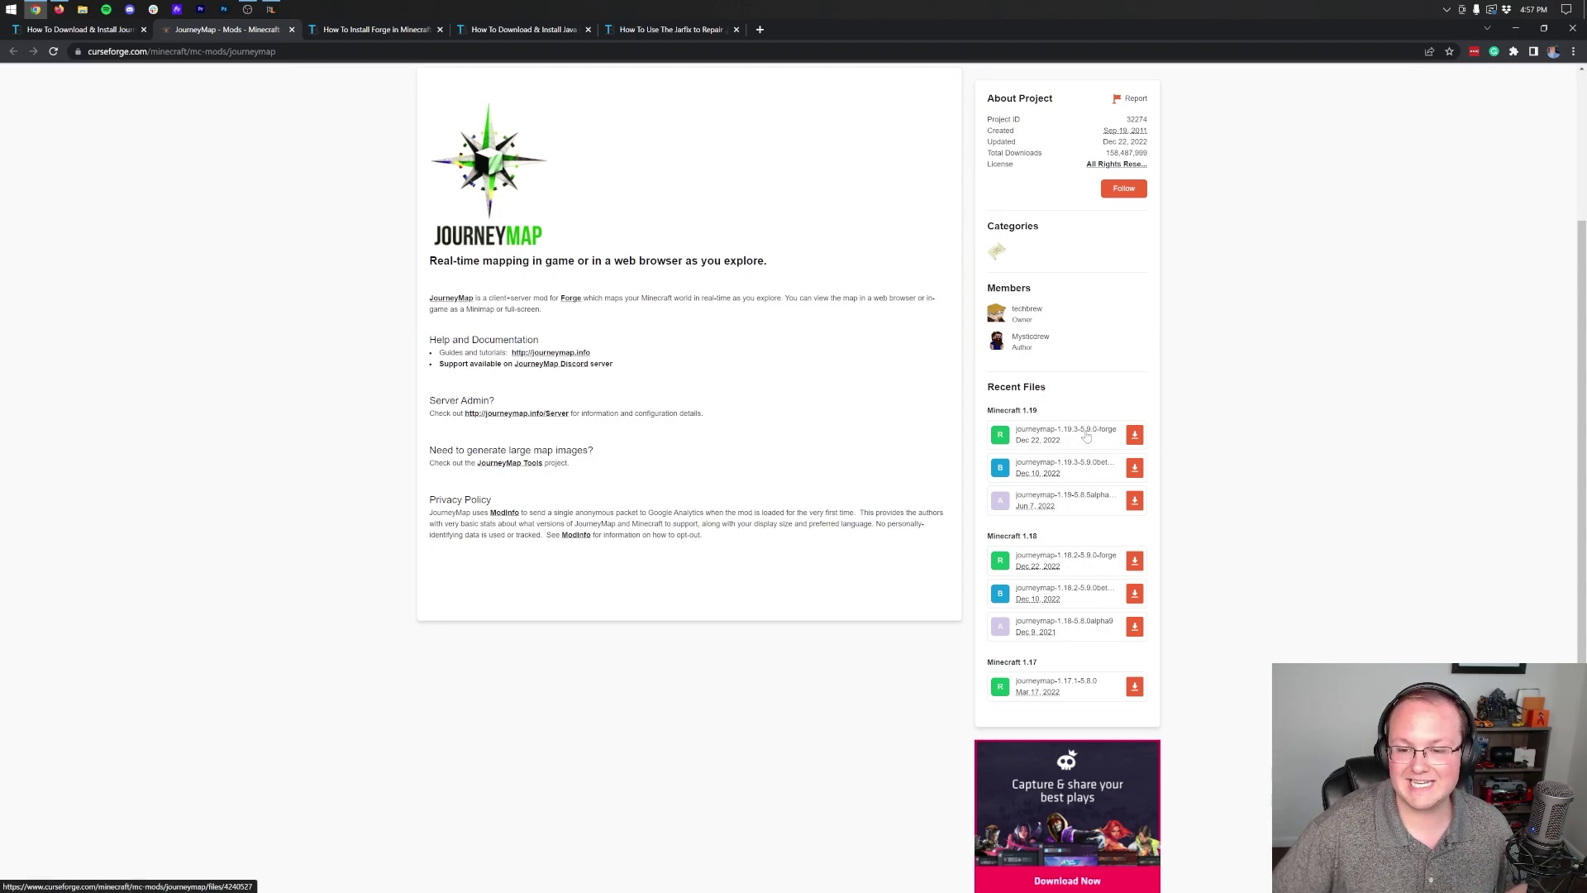
{"action": "left_click", "coordinate": [1134, 435]}
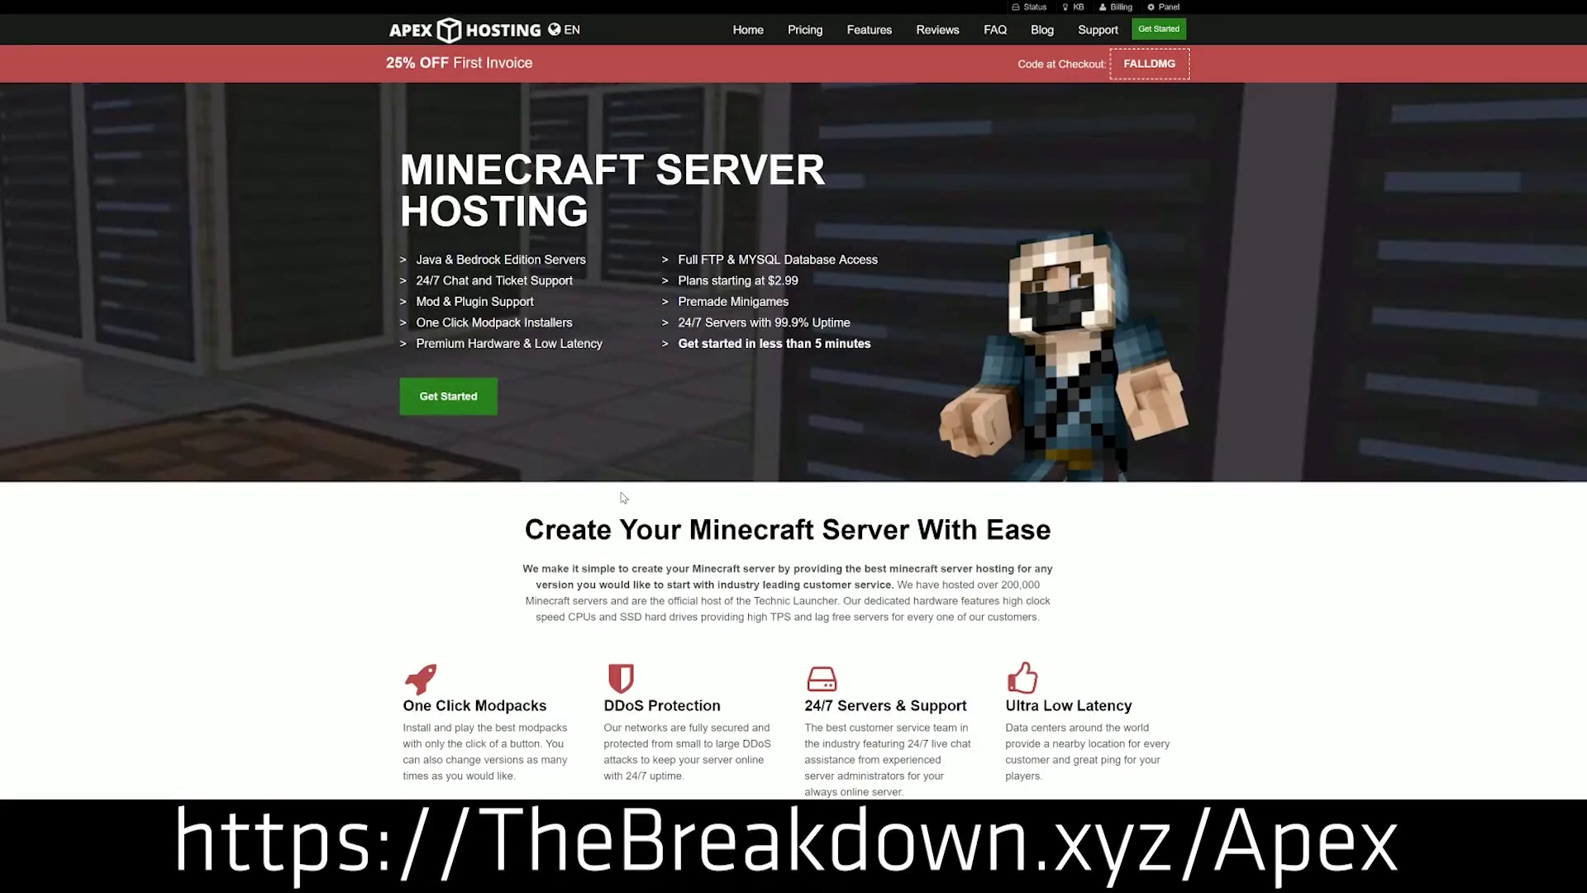
{"action": "scroll", "coordinate": [621, 499], "scroll_direction": "down", "scroll_amount": 3}
{"action": "scroll", "coordinate": [615, 444], "scroll_direction": "down", "scroll_amount": 1}
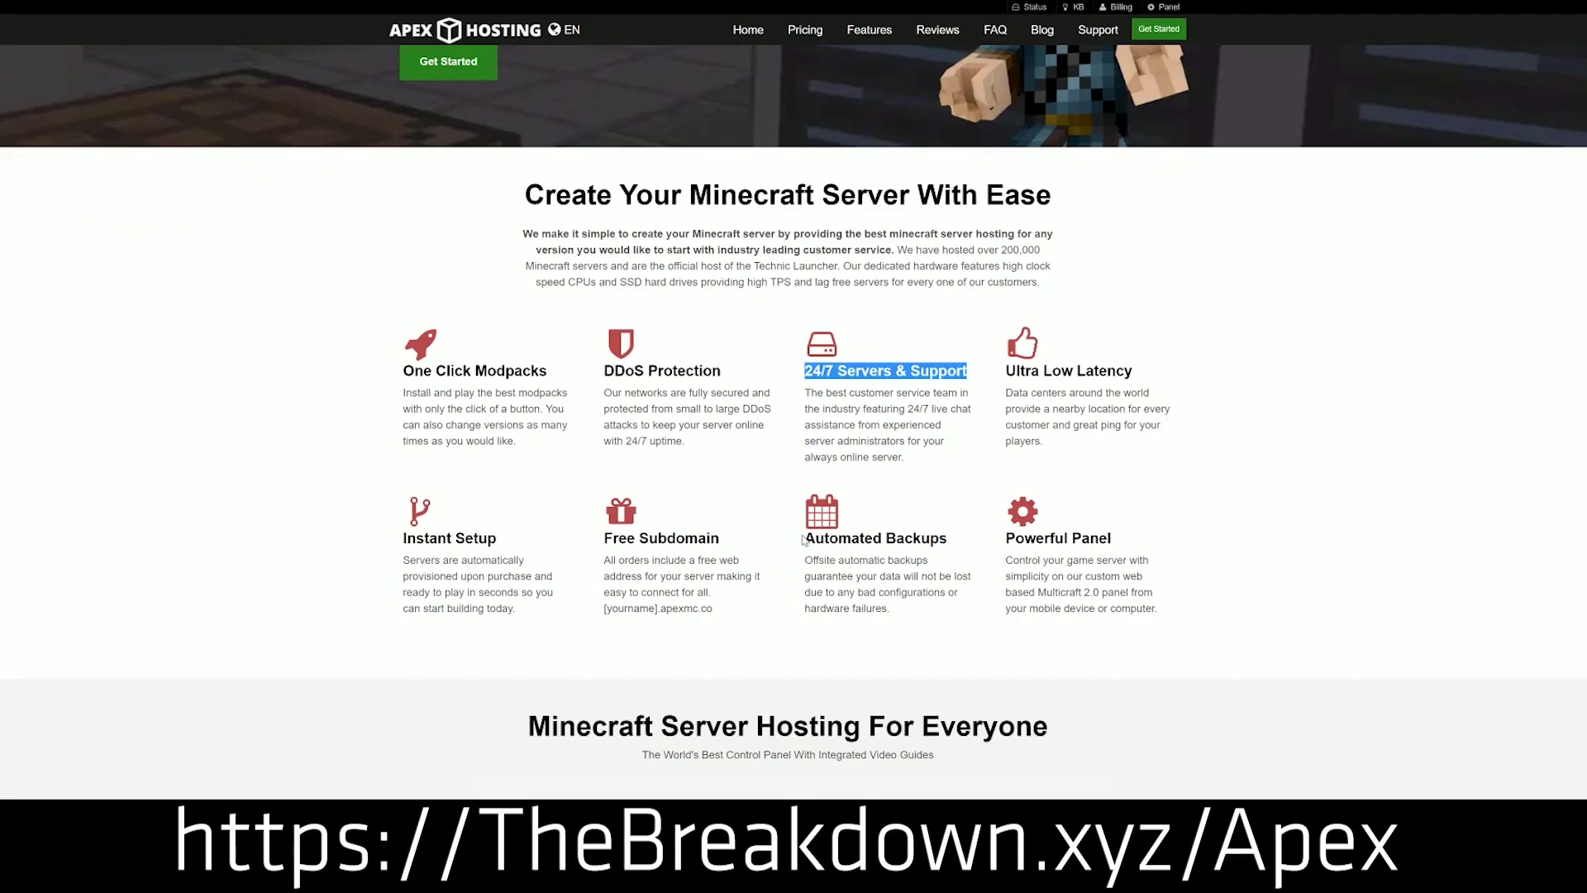
{"action": "left_click_drag", "start_coordinate": [802, 539], "coordinate": [905, 611]}
{"action": "left_click", "coordinate": [734, 544]}
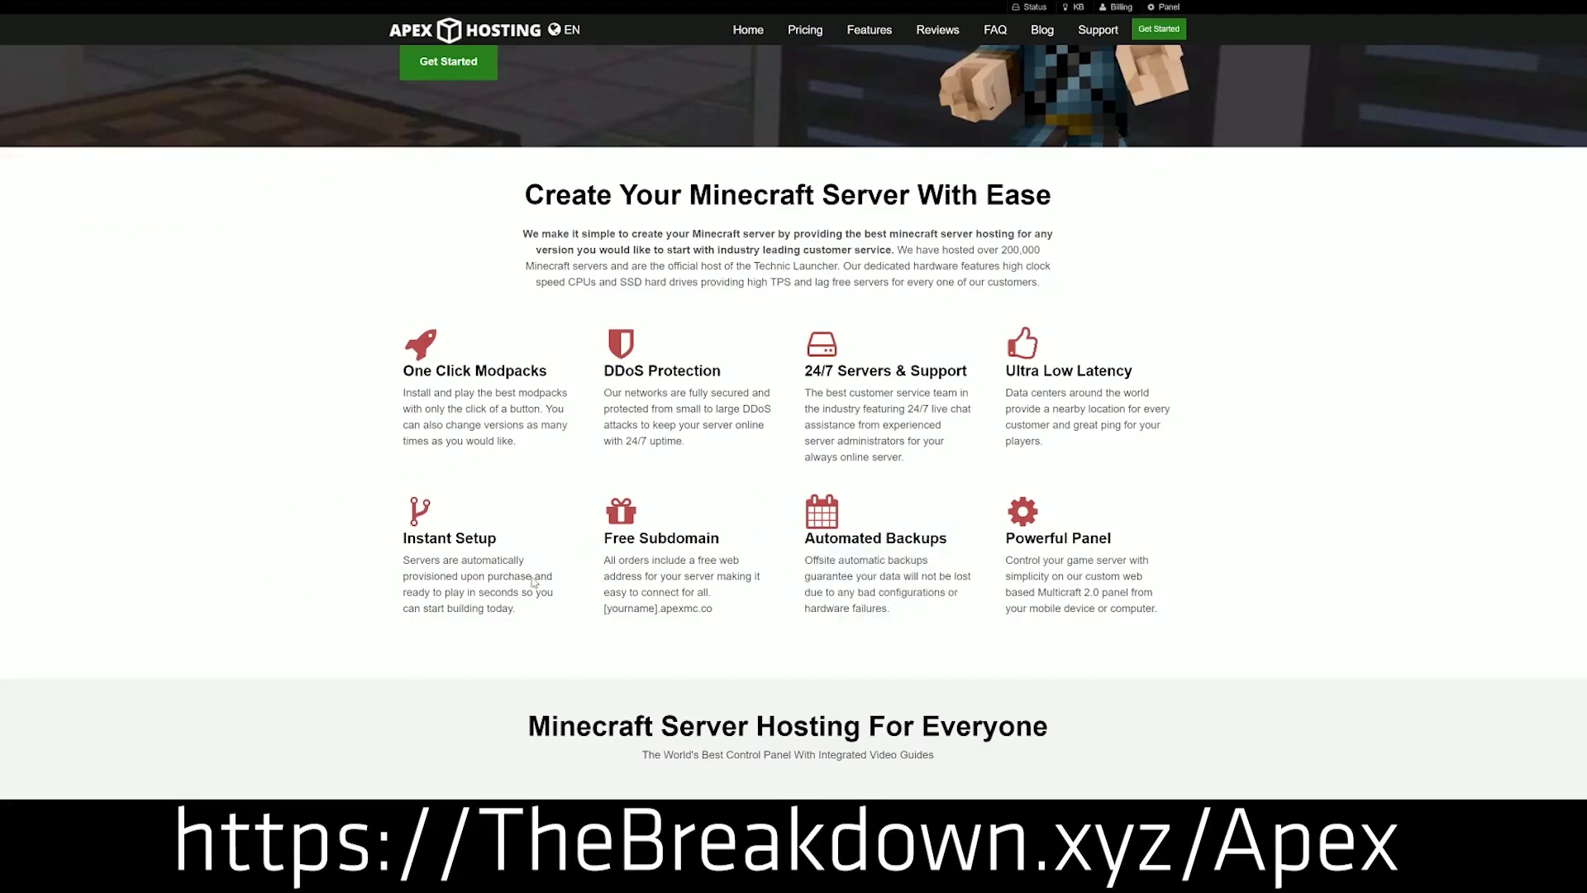
{"action": "left_click_drag", "start_coordinate": [522, 611], "coordinate": [405, 538]}
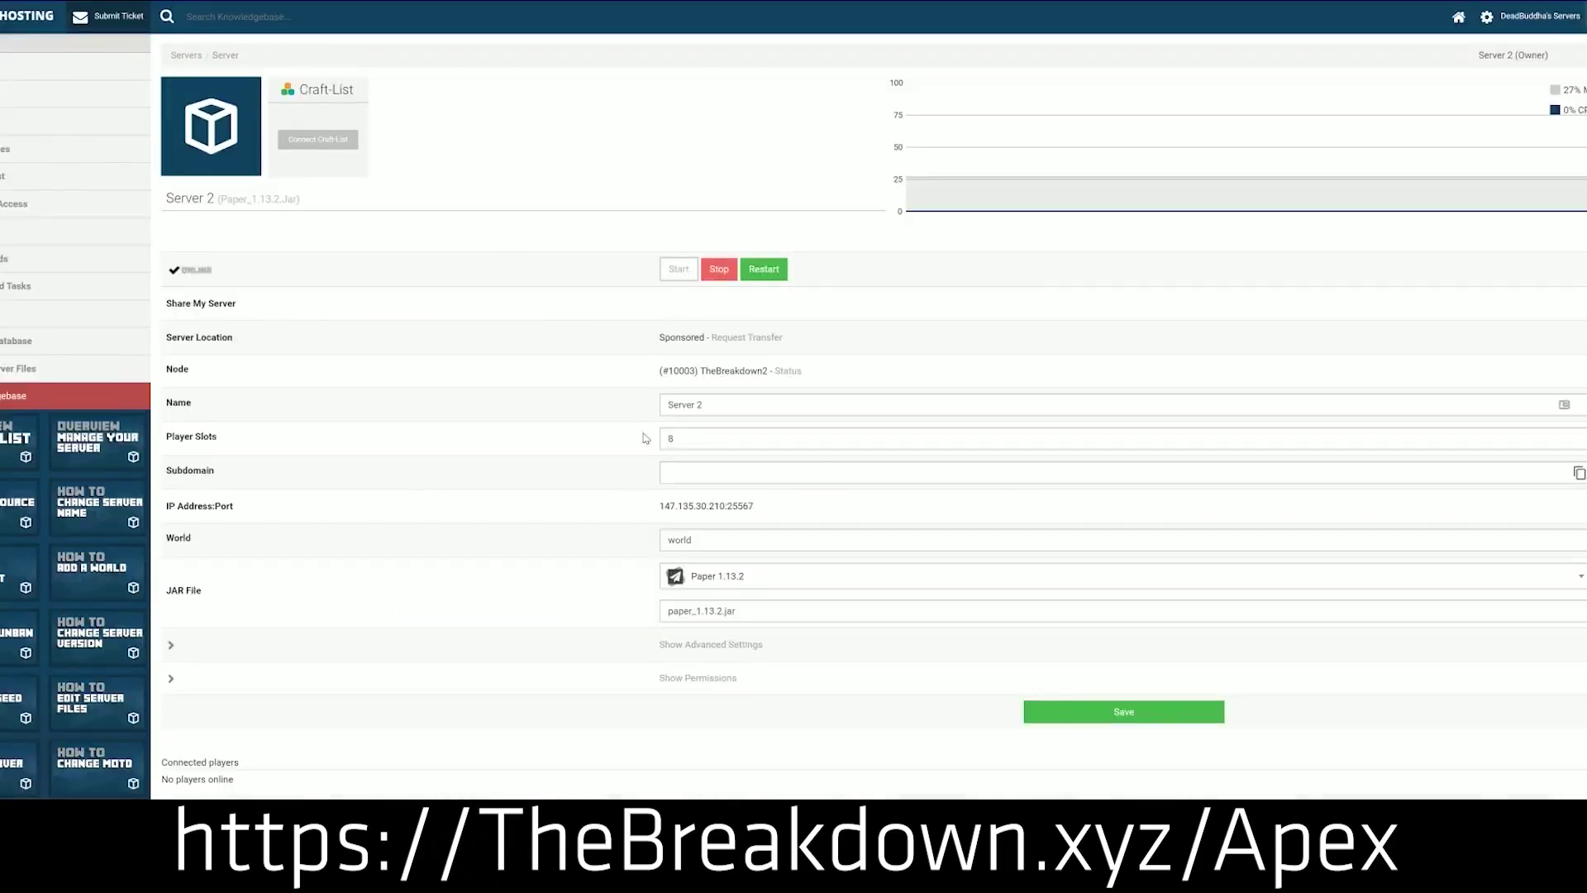
{"action": "left_click", "coordinate": [748, 585]}
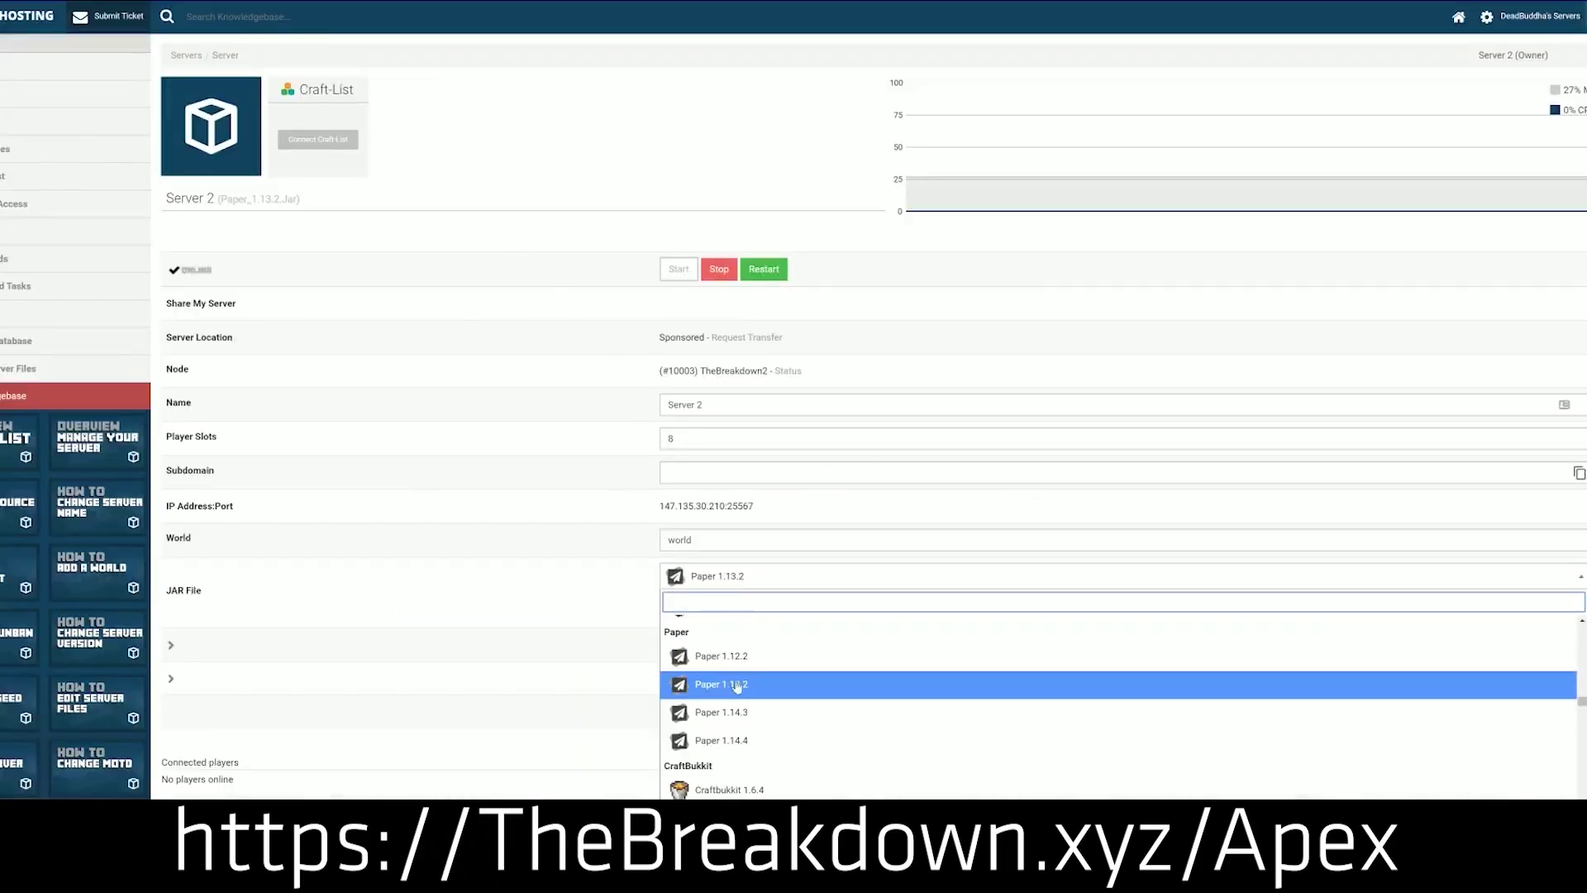
{"action": "scroll", "coordinate": [736, 694], "scroll_direction": "down", "scroll_amount": 3}
{"action": "scroll", "coordinate": [738, 718], "scroll_direction": "up", "scroll_amount": 5}
{"action": "scroll", "coordinate": [738, 744], "scroll_direction": "up", "scroll_amount": 2}
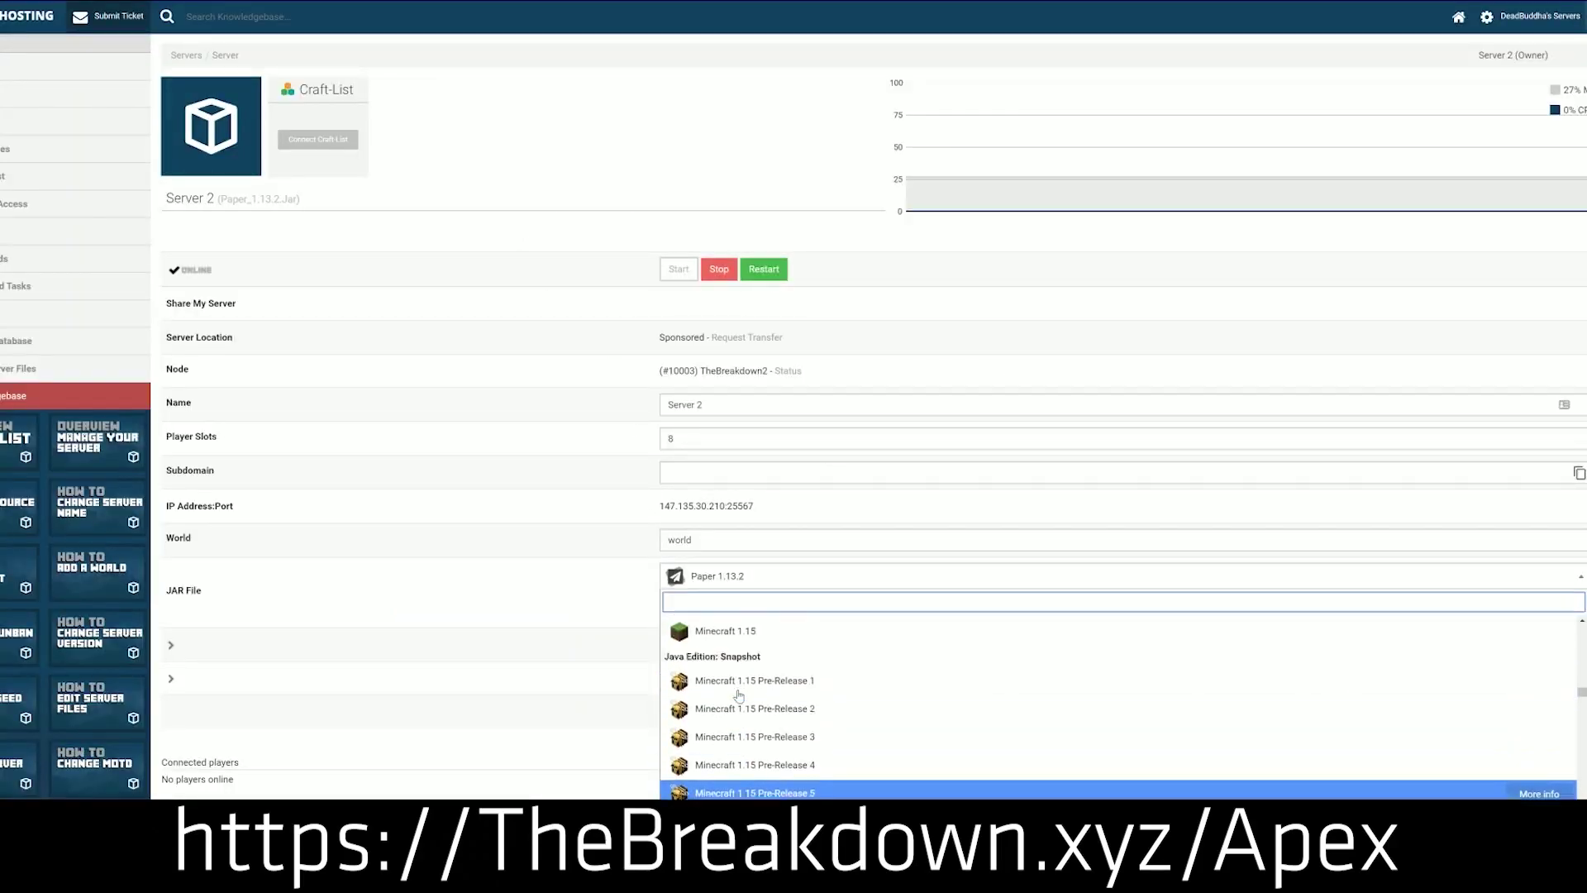
{"action": "scroll", "coordinate": [738, 703], "scroll_direction": "down", "scroll_amount": 2}
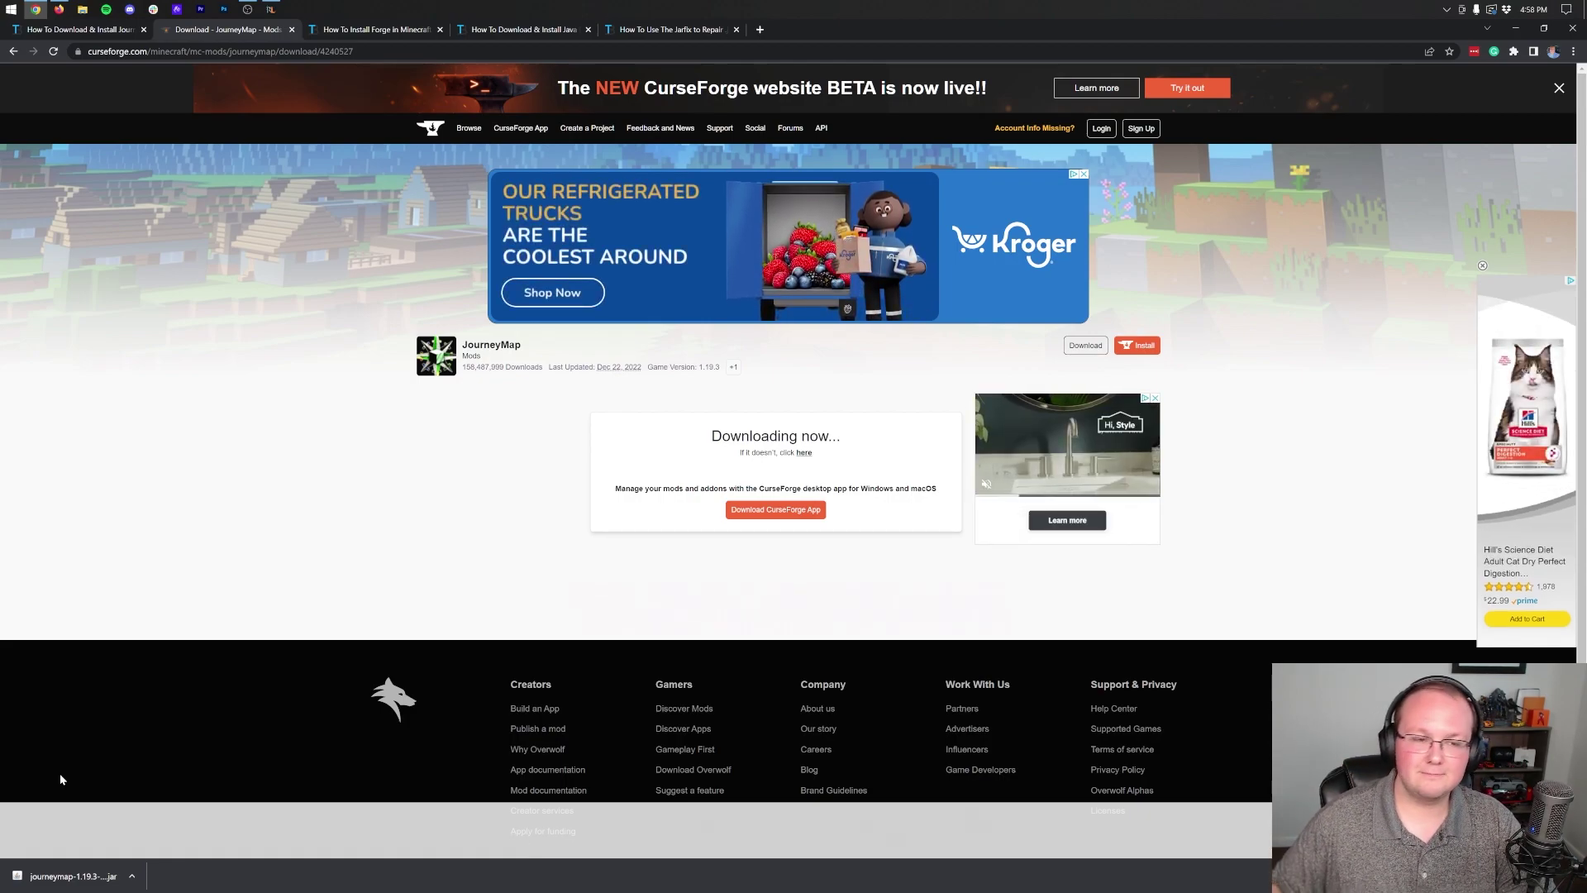
Step: Switch to the 'How To Install Forge in Minecraft' guide tab
{"action": "left_click", "coordinate": [330, 27]}
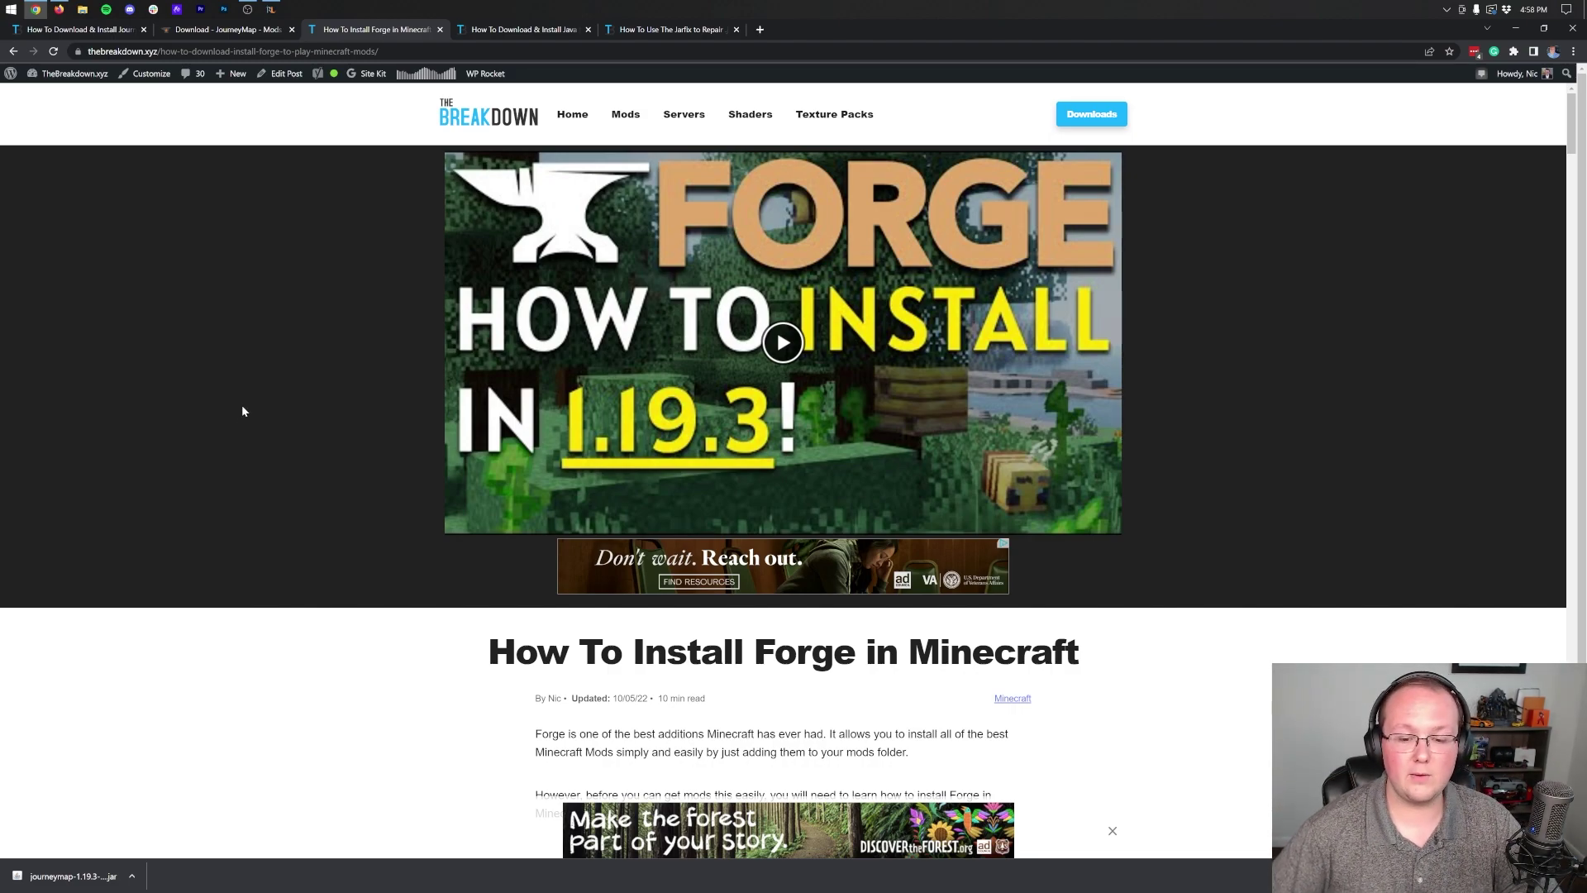
Step: Open the Minecraft Forge 1.19.3 downloads page via the guide's yellow FORGE DOWNLOAD button
{"action": "scroll", "coordinate": [255, 388], "scroll_direction": "down", "scroll_amount": 5}
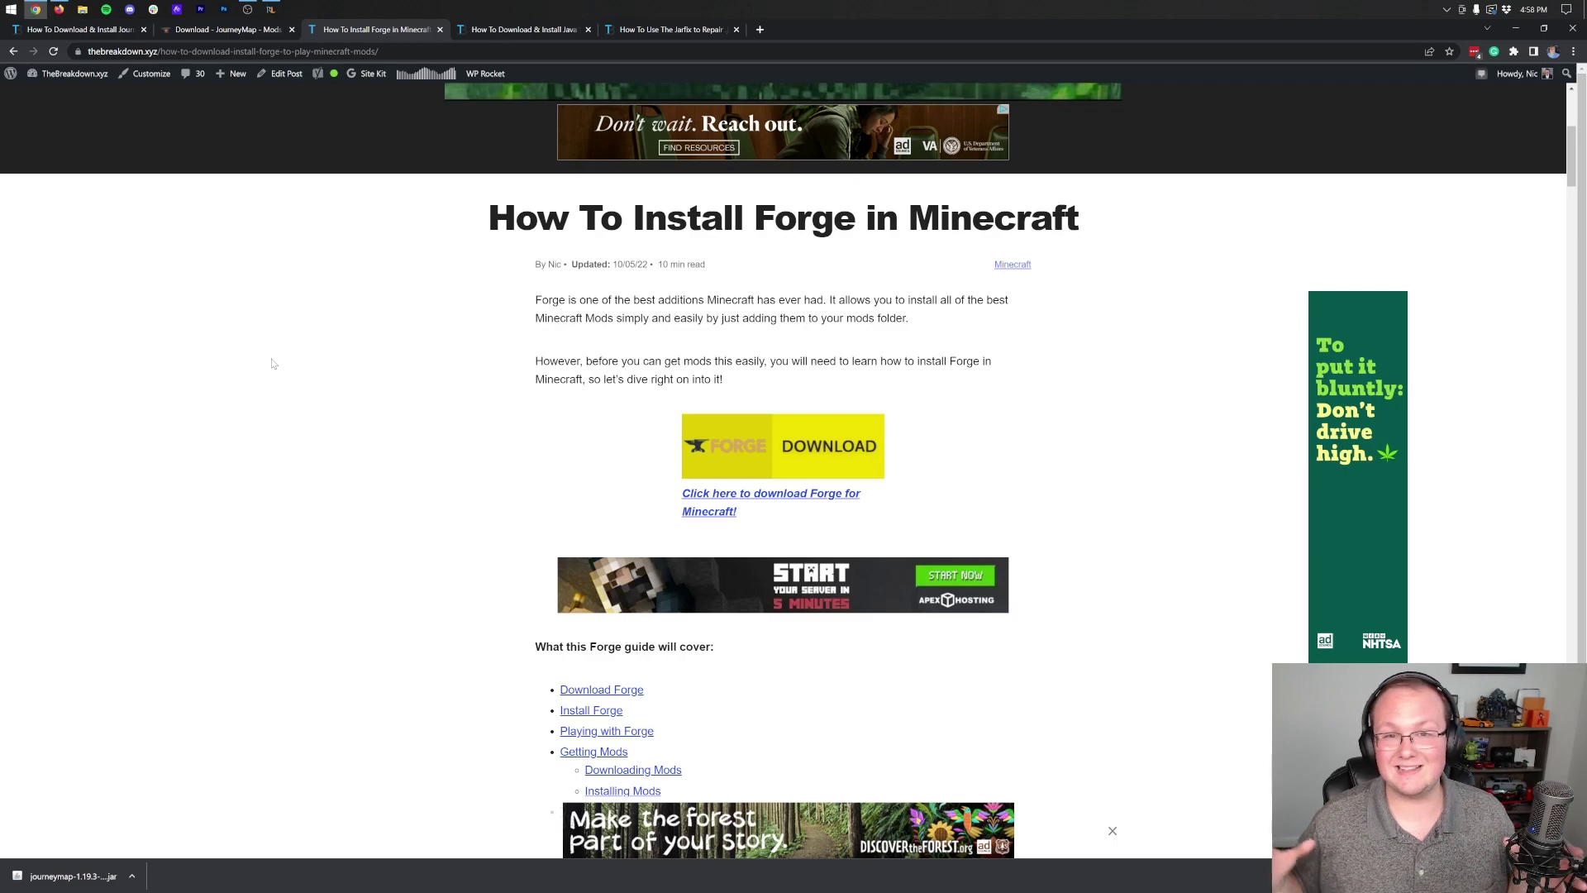
{"action": "scroll", "coordinate": [262, 428], "scroll_direction": "down", "scroll_amount": 4}
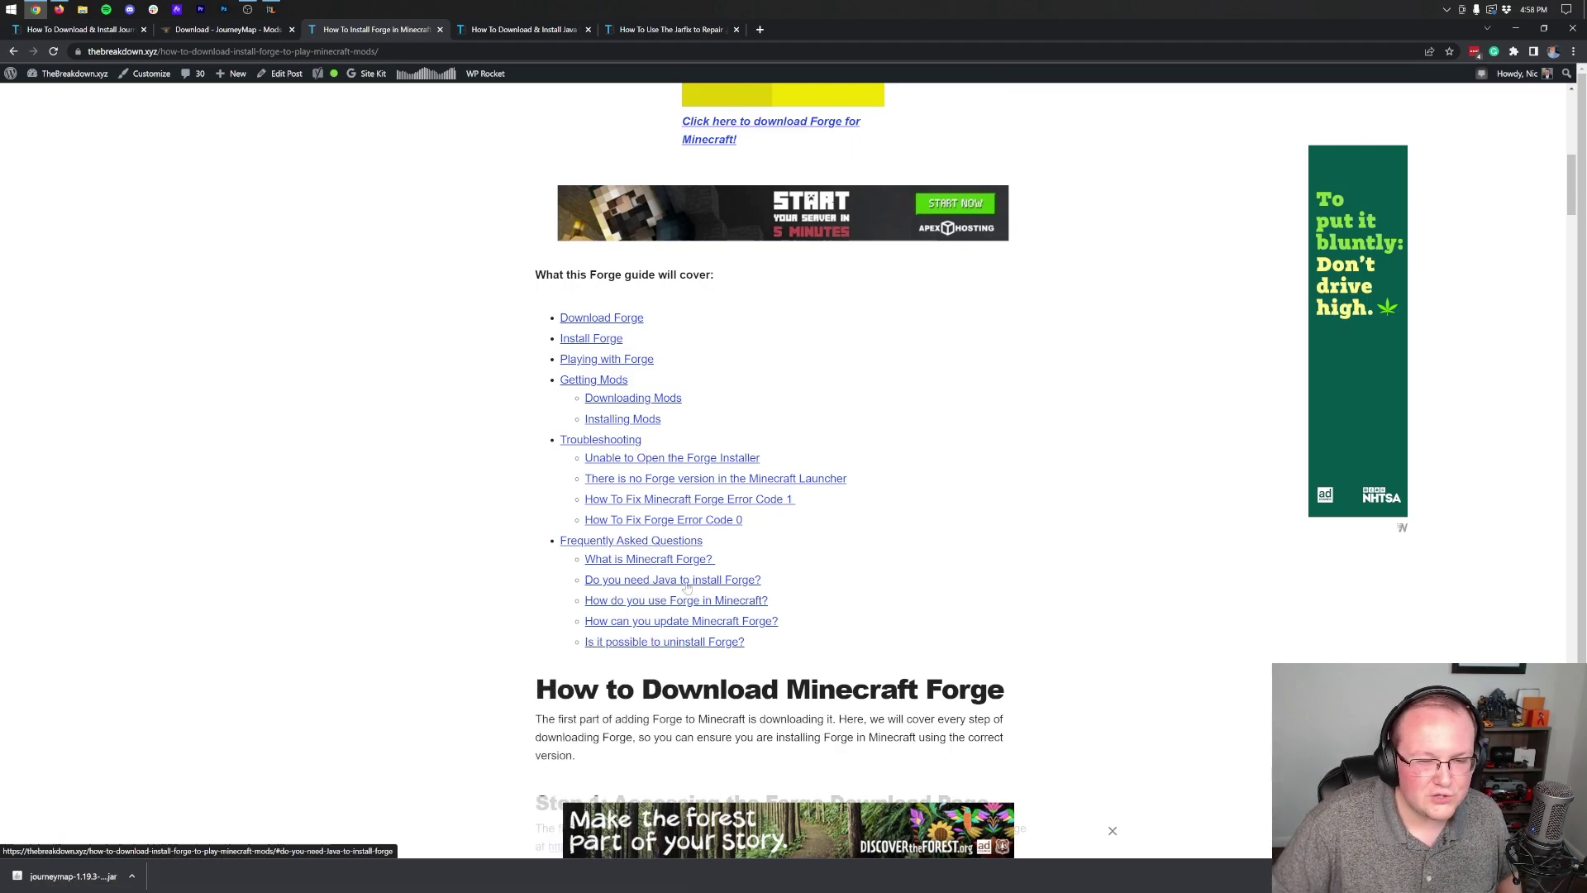
{"action": "left_click", "coordinate": [676, 624]}
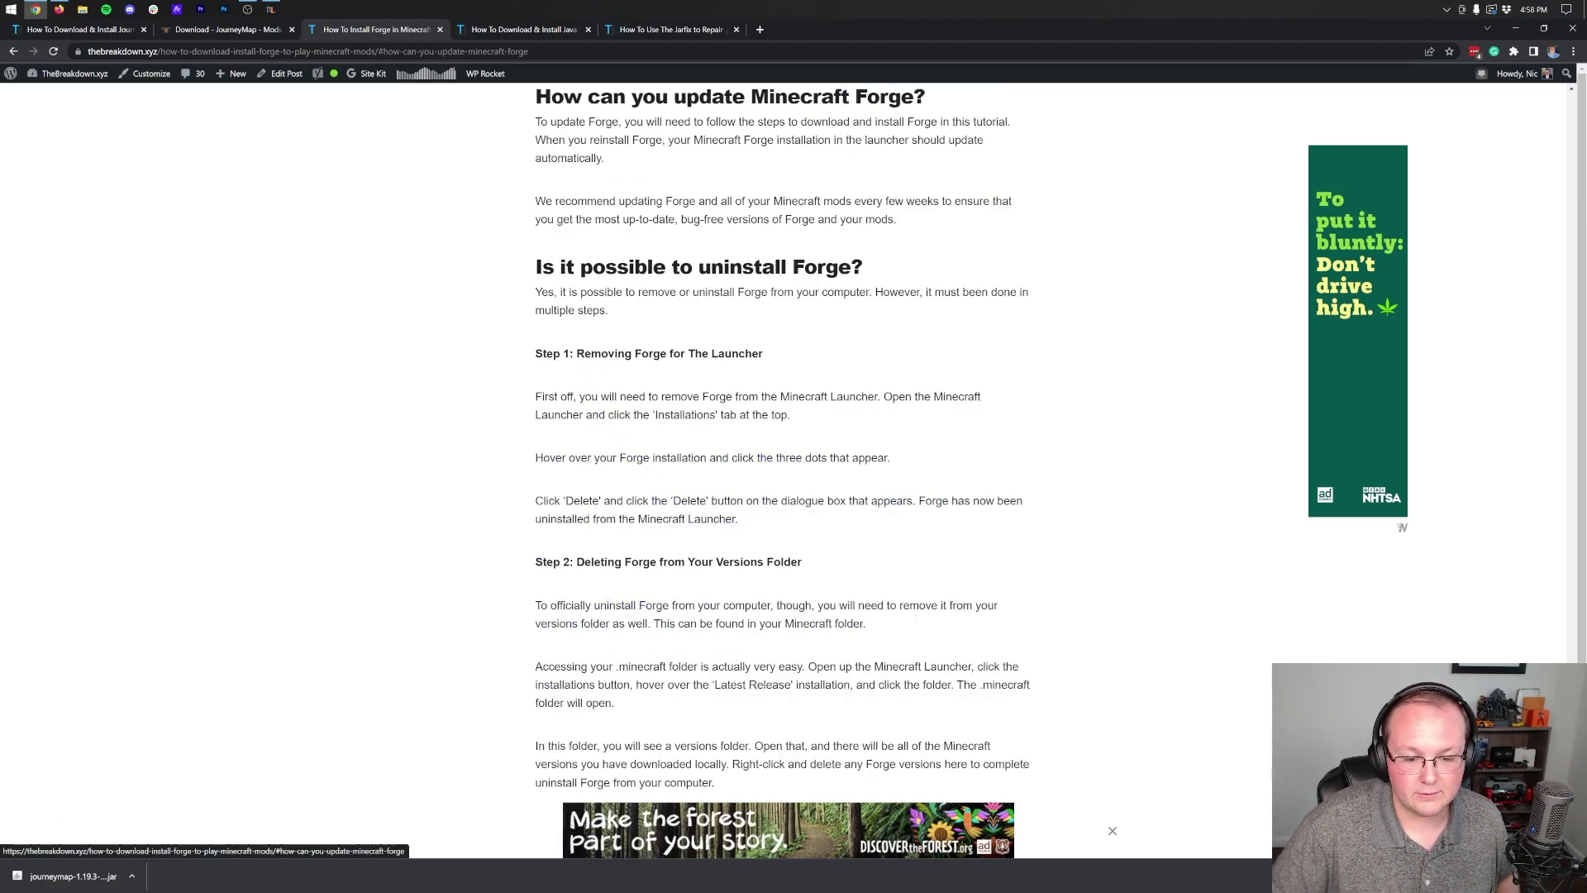
{"action": "scroll", "coordinate": [860, 179], "scroll_direction": "up", "scroll_amount": 20}
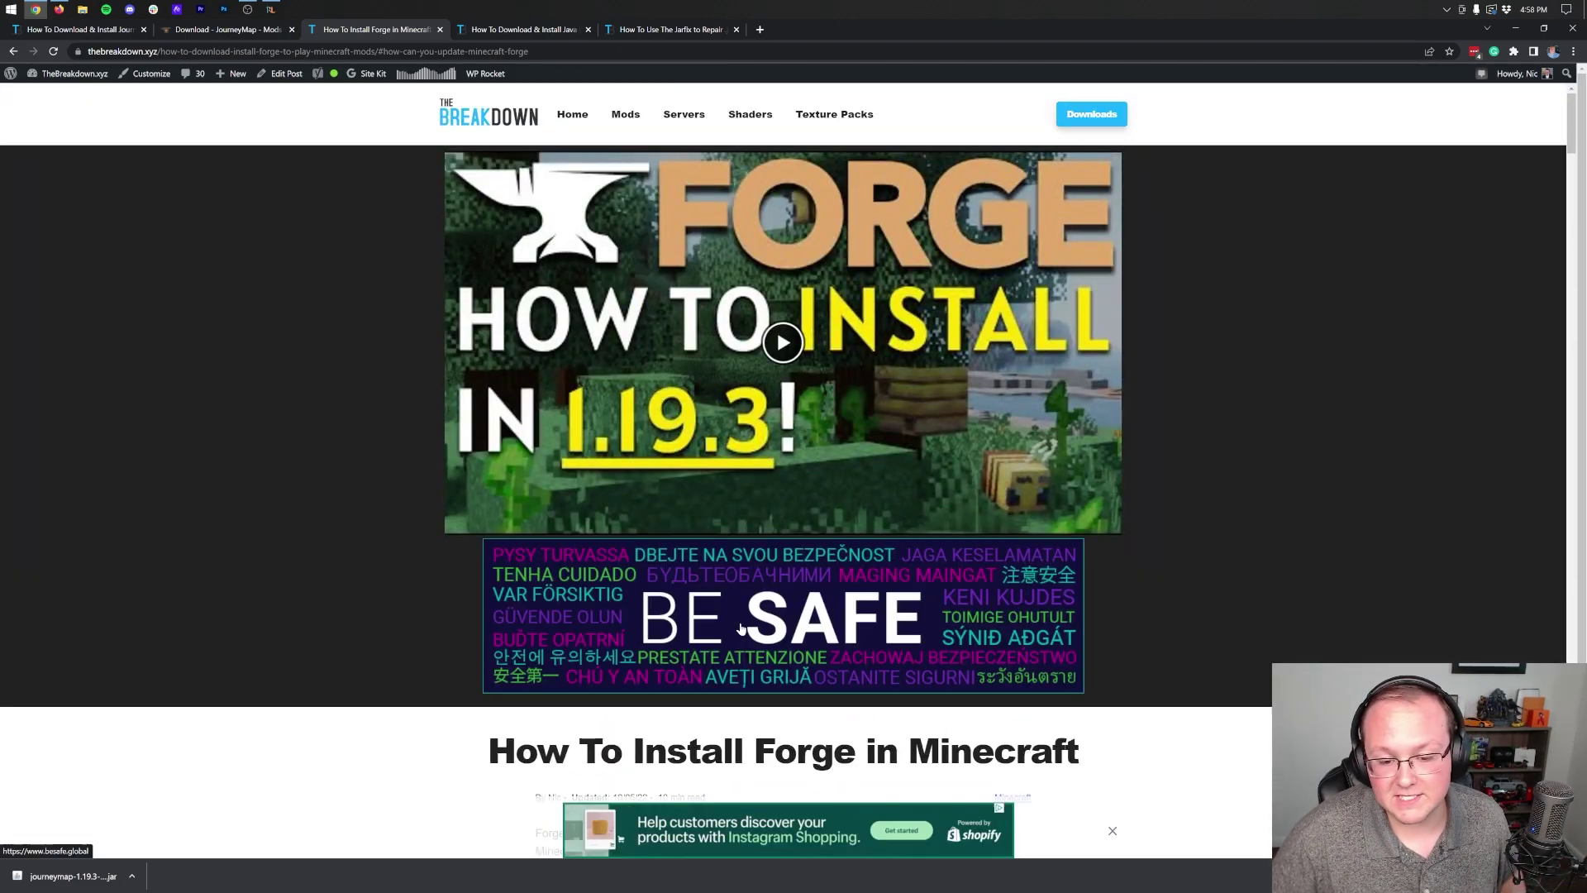
{"action": "scroll", "coordinate": [767, 588], "scroll_direction": "down", "scroll_amount": 6}
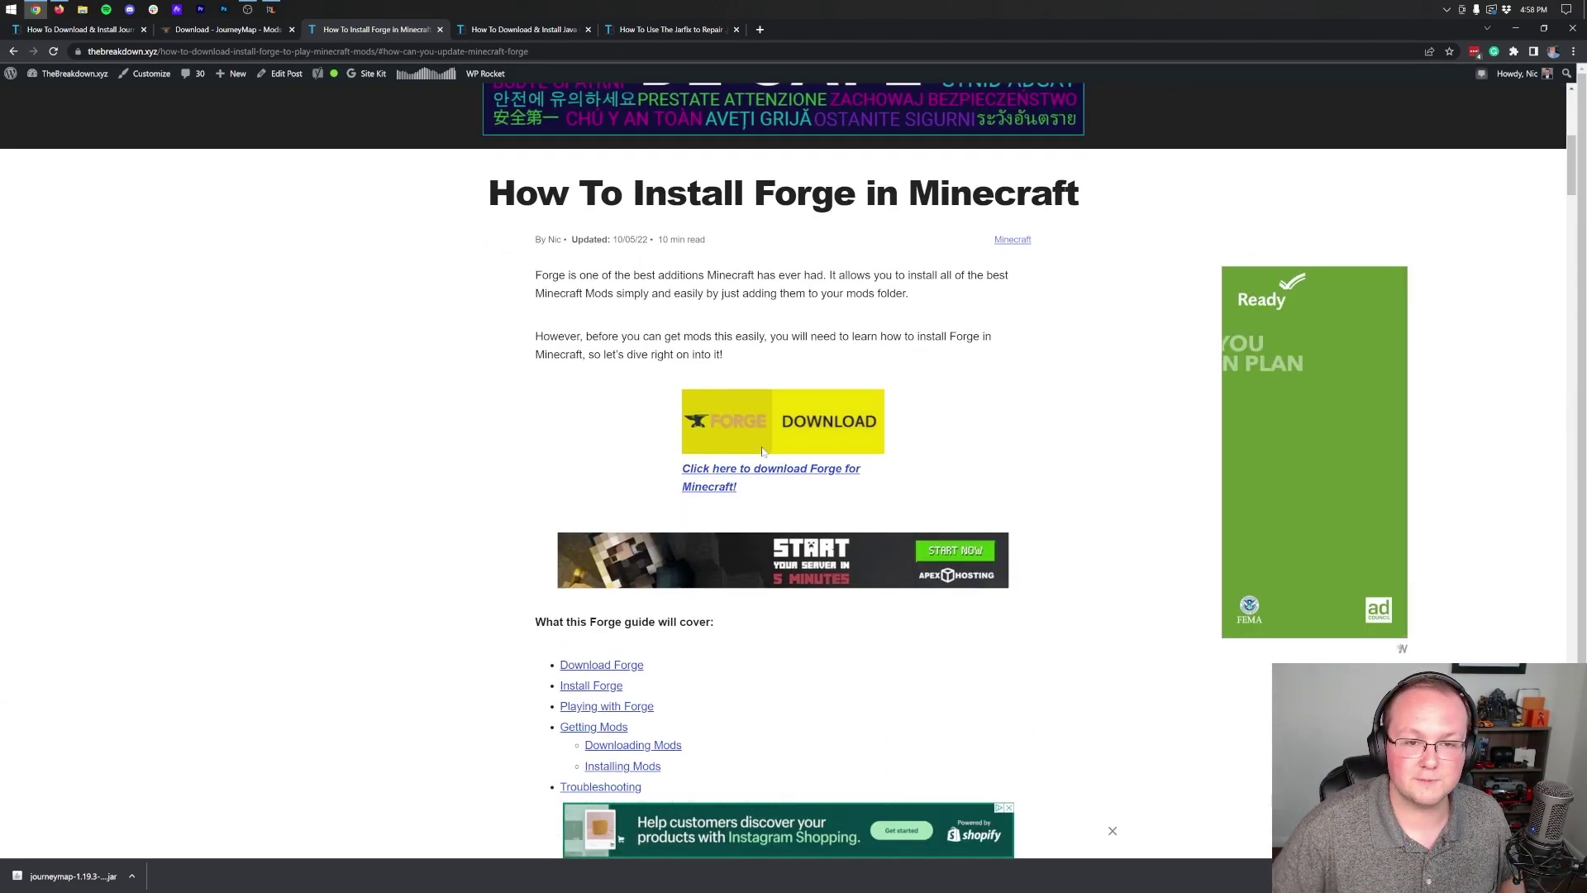
{"action": "left_click", "coordinate": [883, 429]}
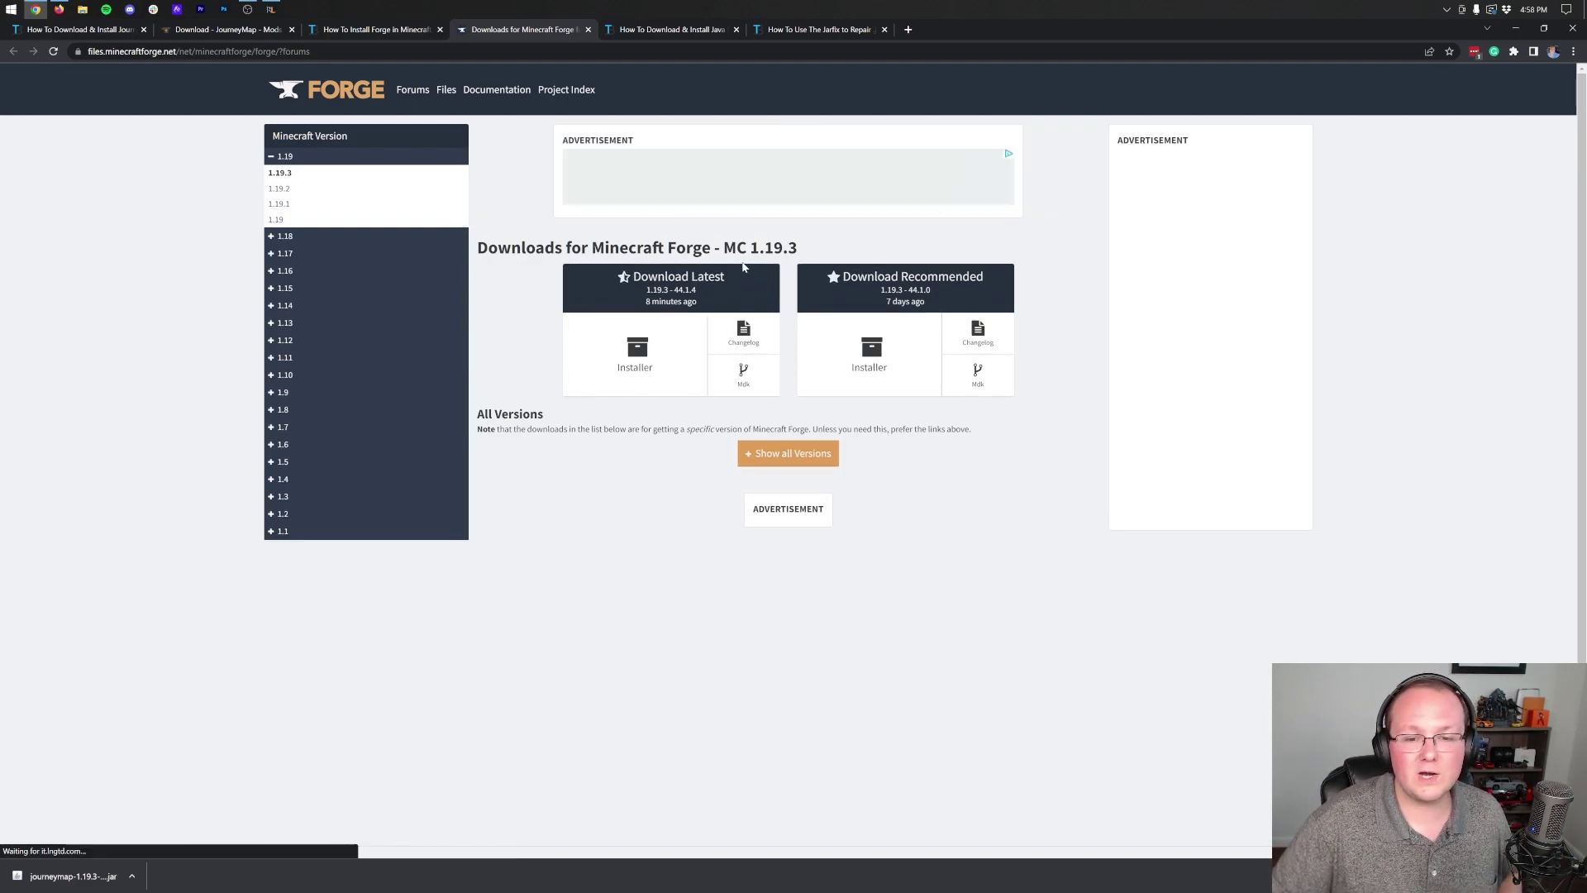
Step: Download the recommended Forge 1.19.3-44.1.0 Installer, reaching the adfoc.us ad page
{"action": "left_click_drag", "start_coordinate": [724, 248], "coordinate": [807, 245]}
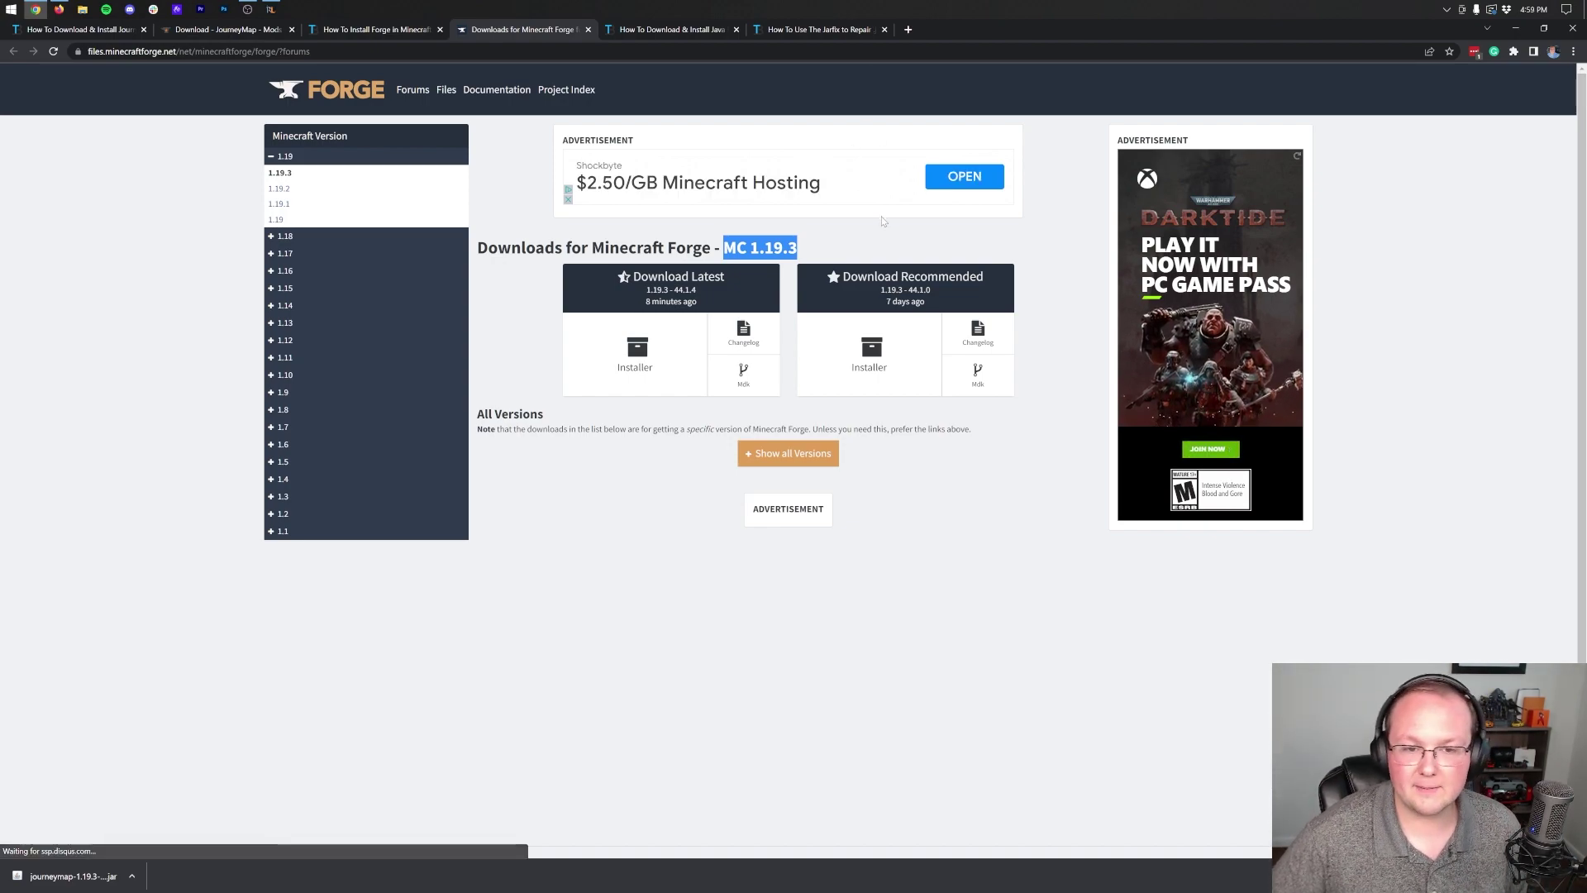
{"action": "left_click", "coordinate": [860, 228]}
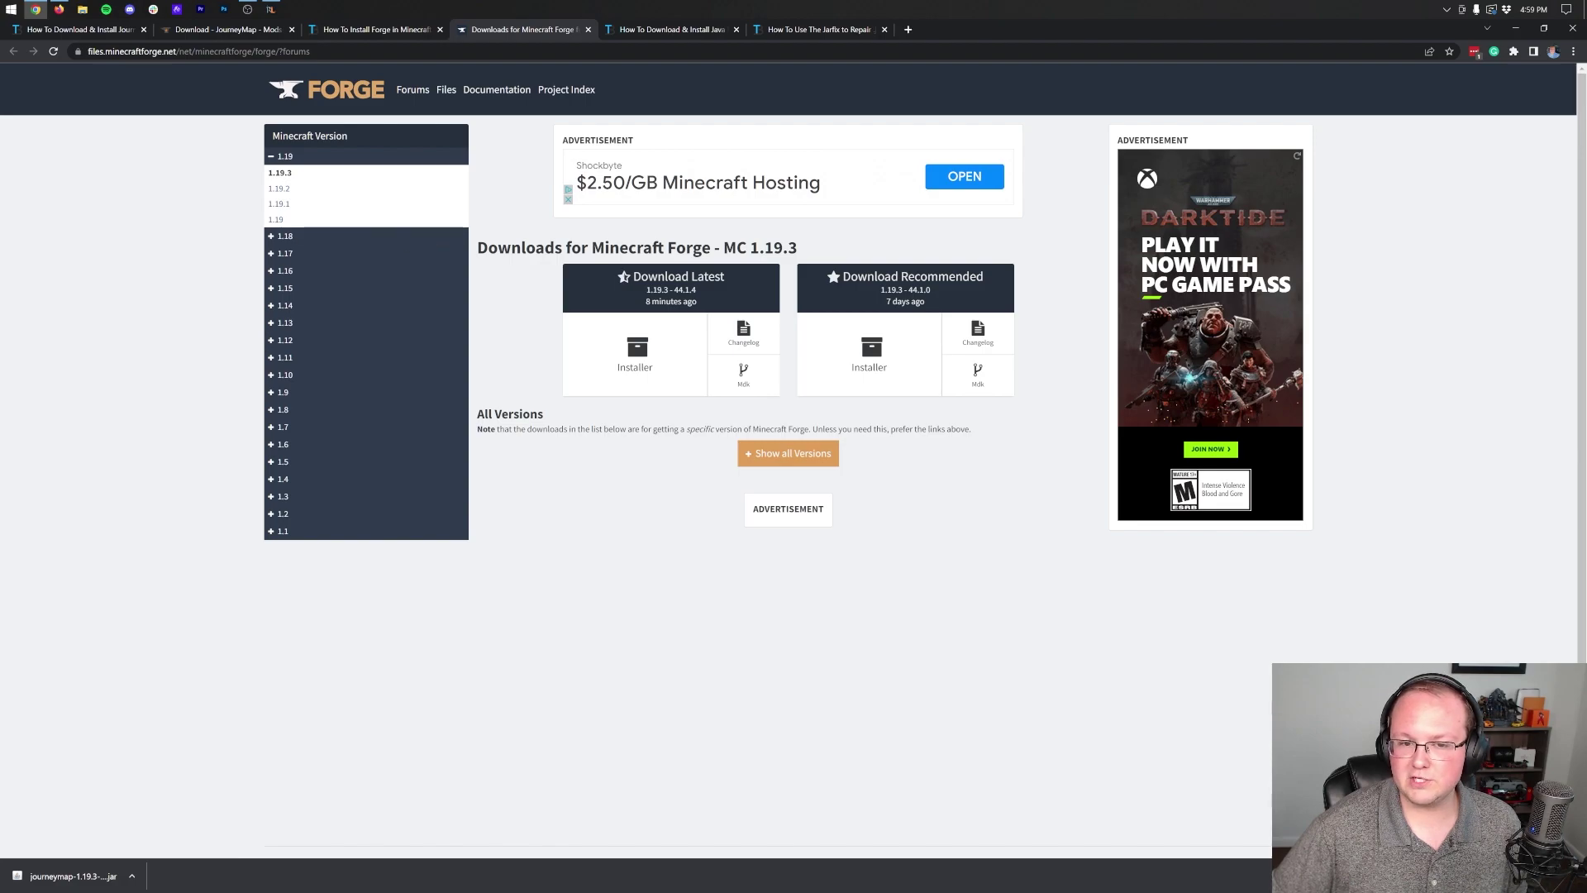
{"action": "left_click_drag", "start_coordinate": [721, 247], "coordinate": [798, 247]}
{"action": "left_click", "coordinate": [852, 312]}
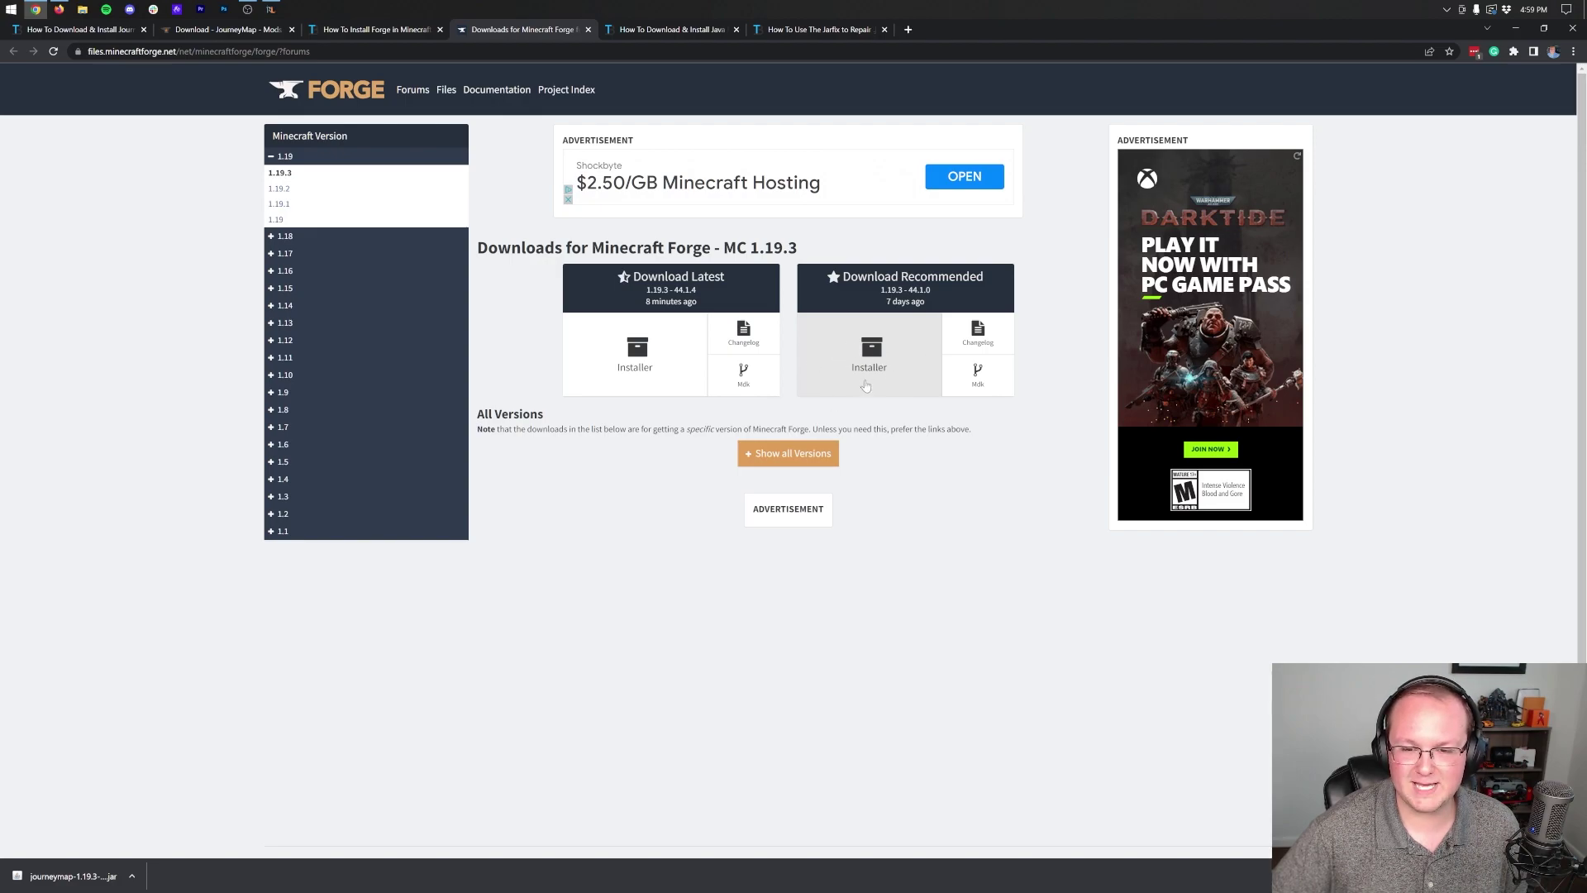
{"action": "left_click", "coordinate": [828, 324]}
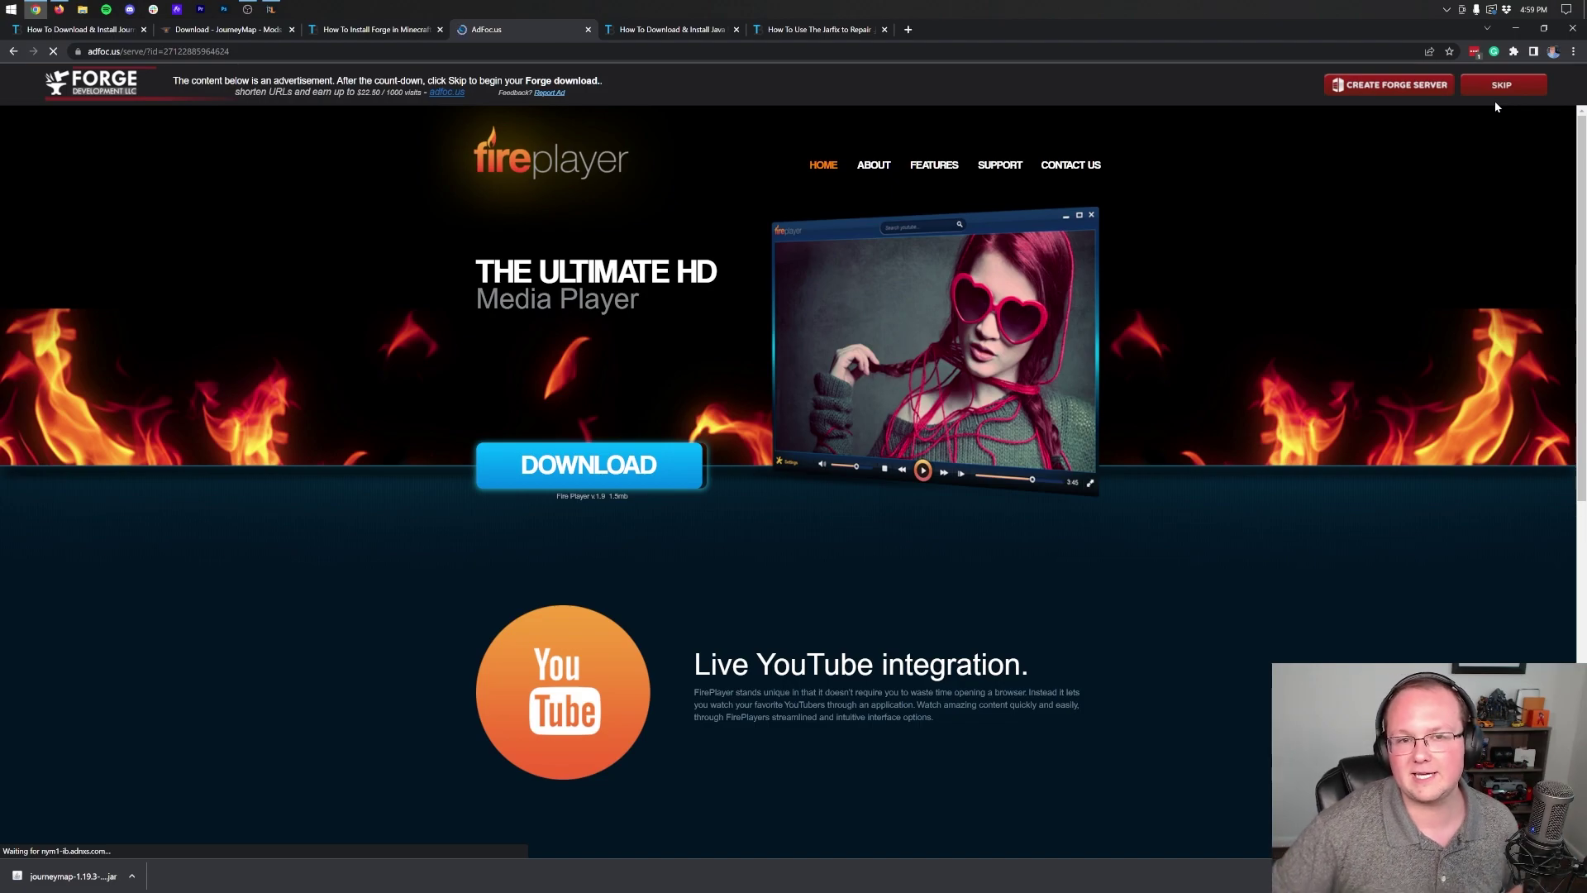
Step: Skip the adfoc.us ad to download the forge-1.19.3-44.1.0 installer jar, then minimize Chrome
{"action": "left_click", "coordinate": [1501, 92]}
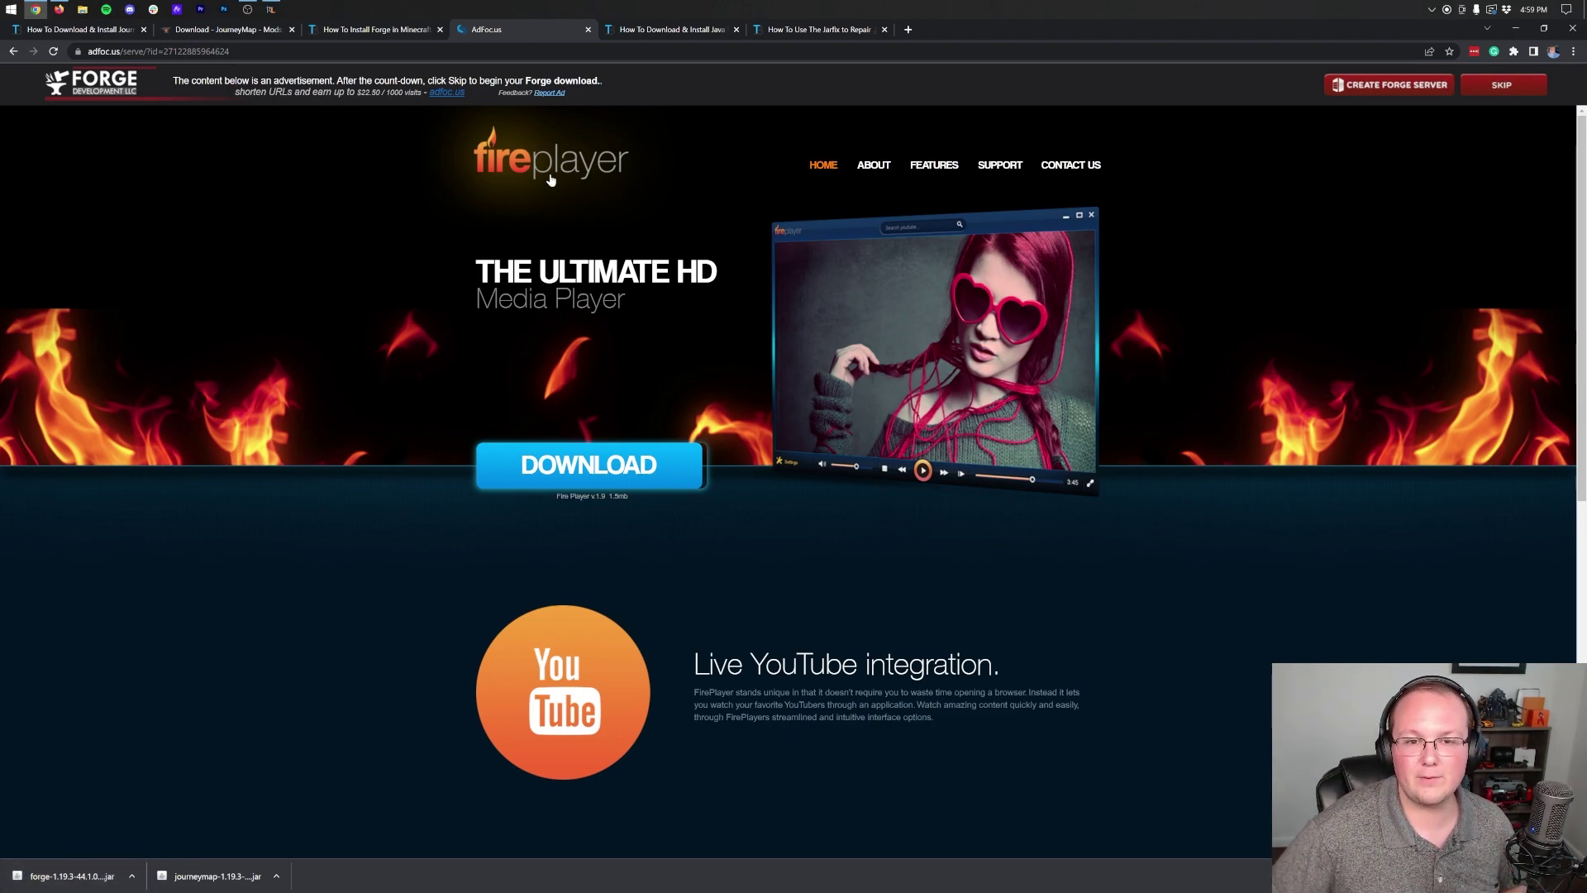
{"action": "left_click", "coordinate": [653, 29]}
{"action": "left_click", "coordinate": [1517, 29]}
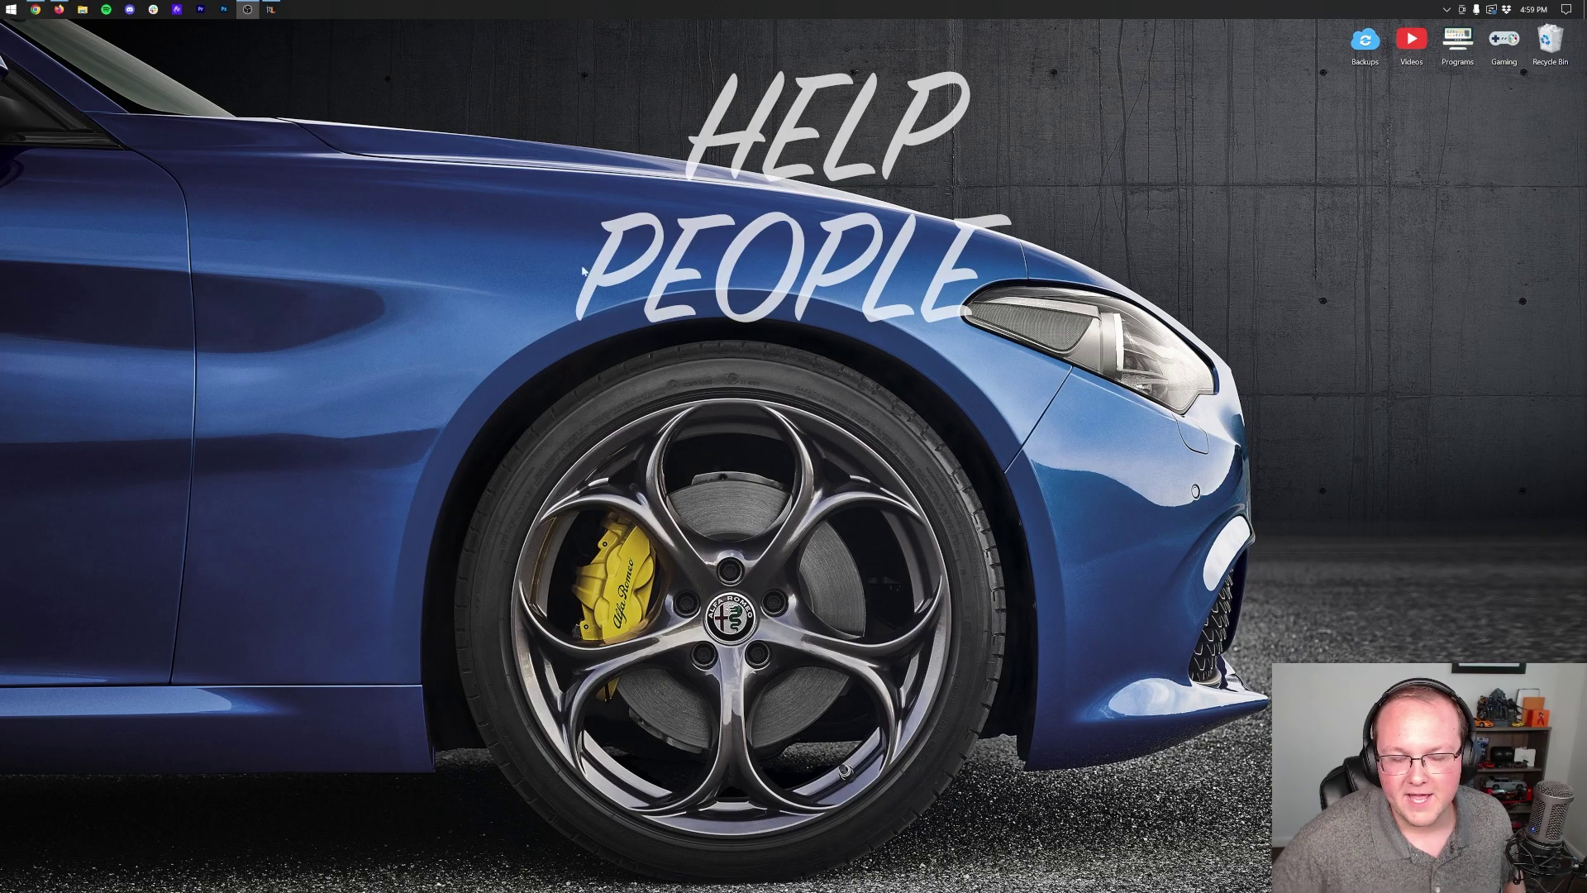
Step: Search the Start menu for 'down' to bring up File Explorer as best match
{"action": "left_click", "coordinate": [4, 5]}
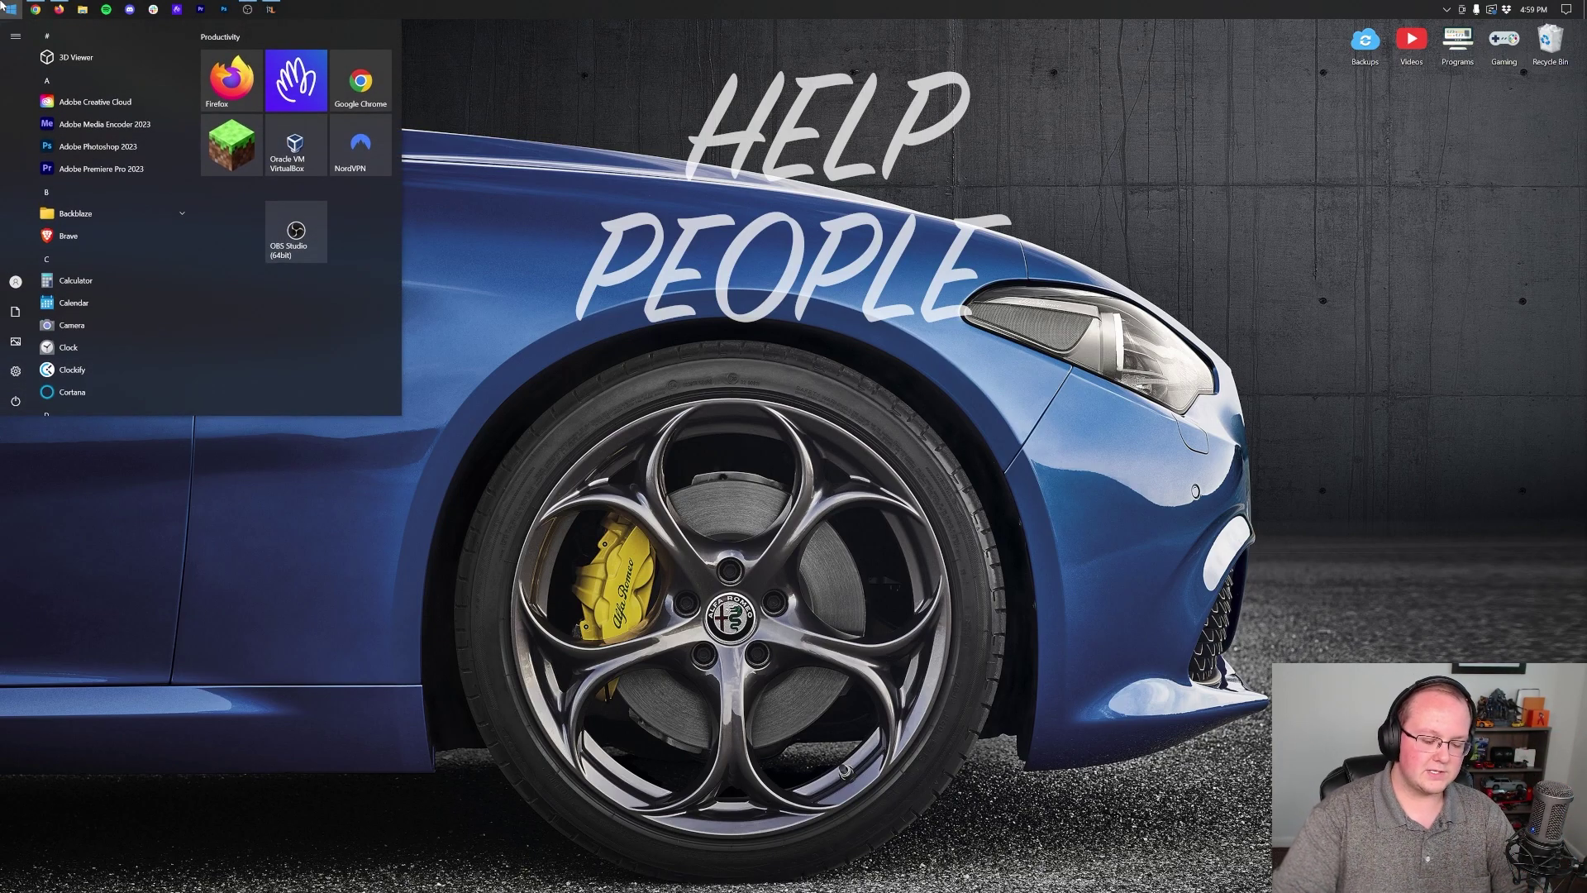
{"action": "type", "text": "down"}
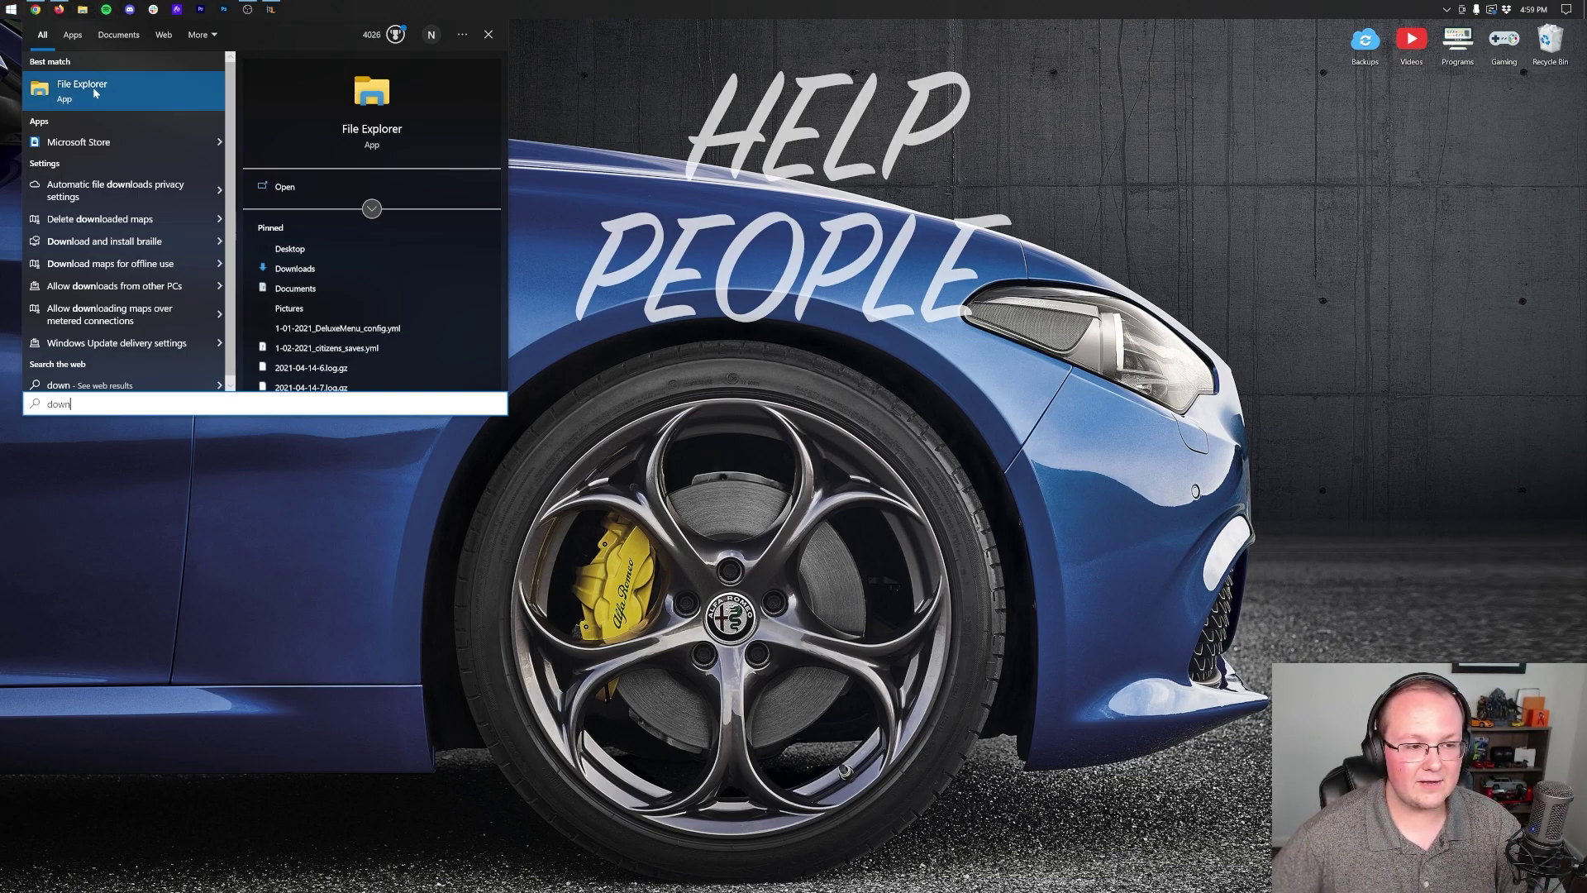
{"action": "scroll", "coordinate": [140, 225], "scroll_direction": "down", "scroll_amount": 1}
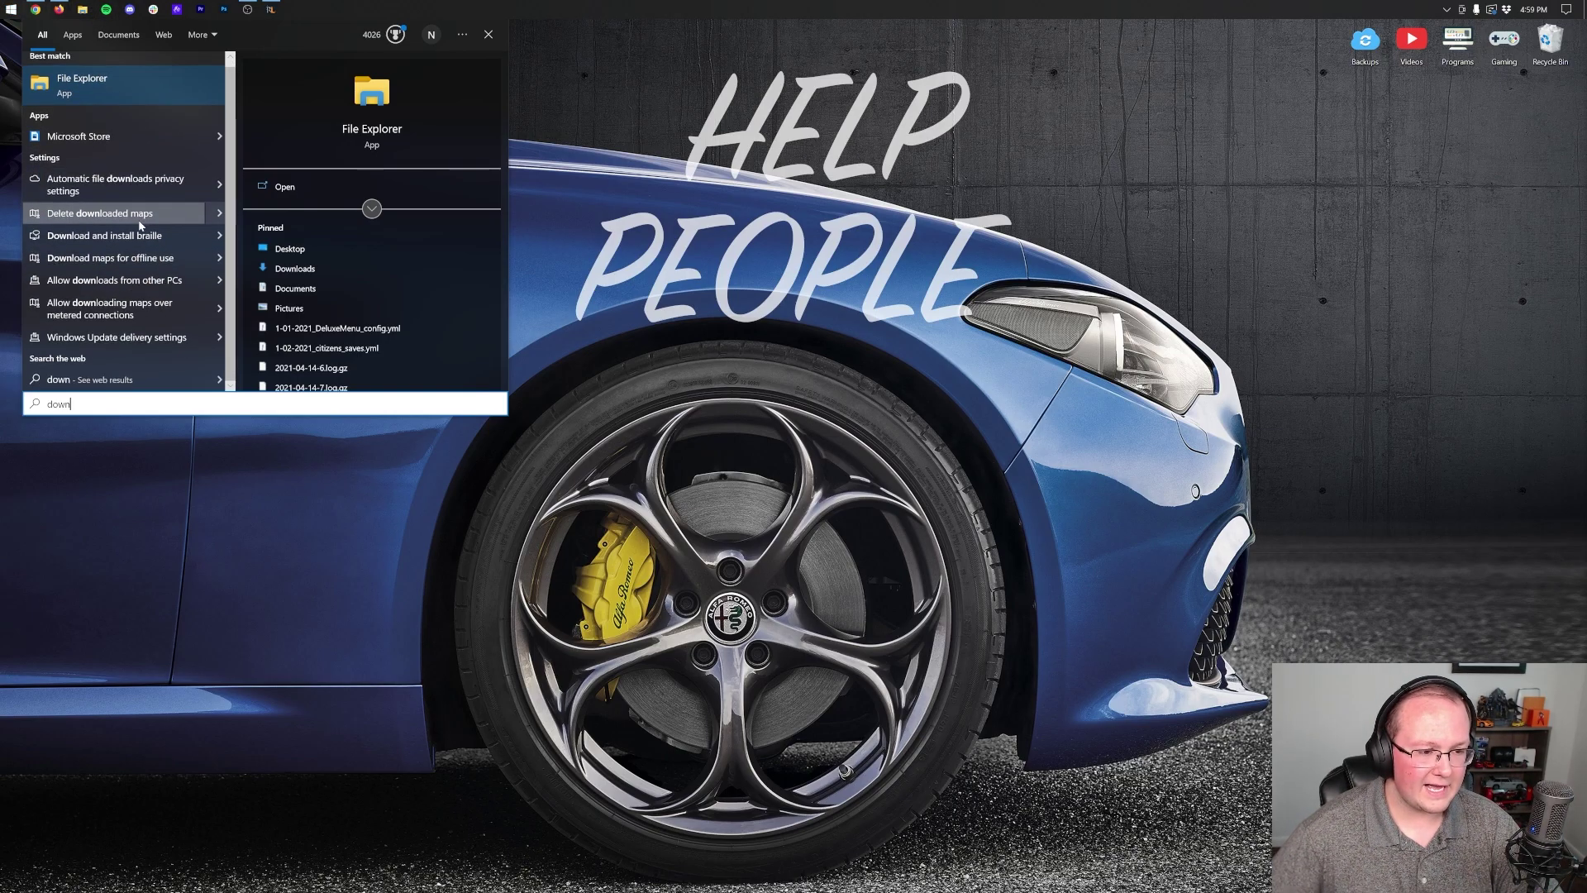
{"action": "scroll", "coordinate": [141, 225], "scroll_direction": "up", "scroll_amount": 1}
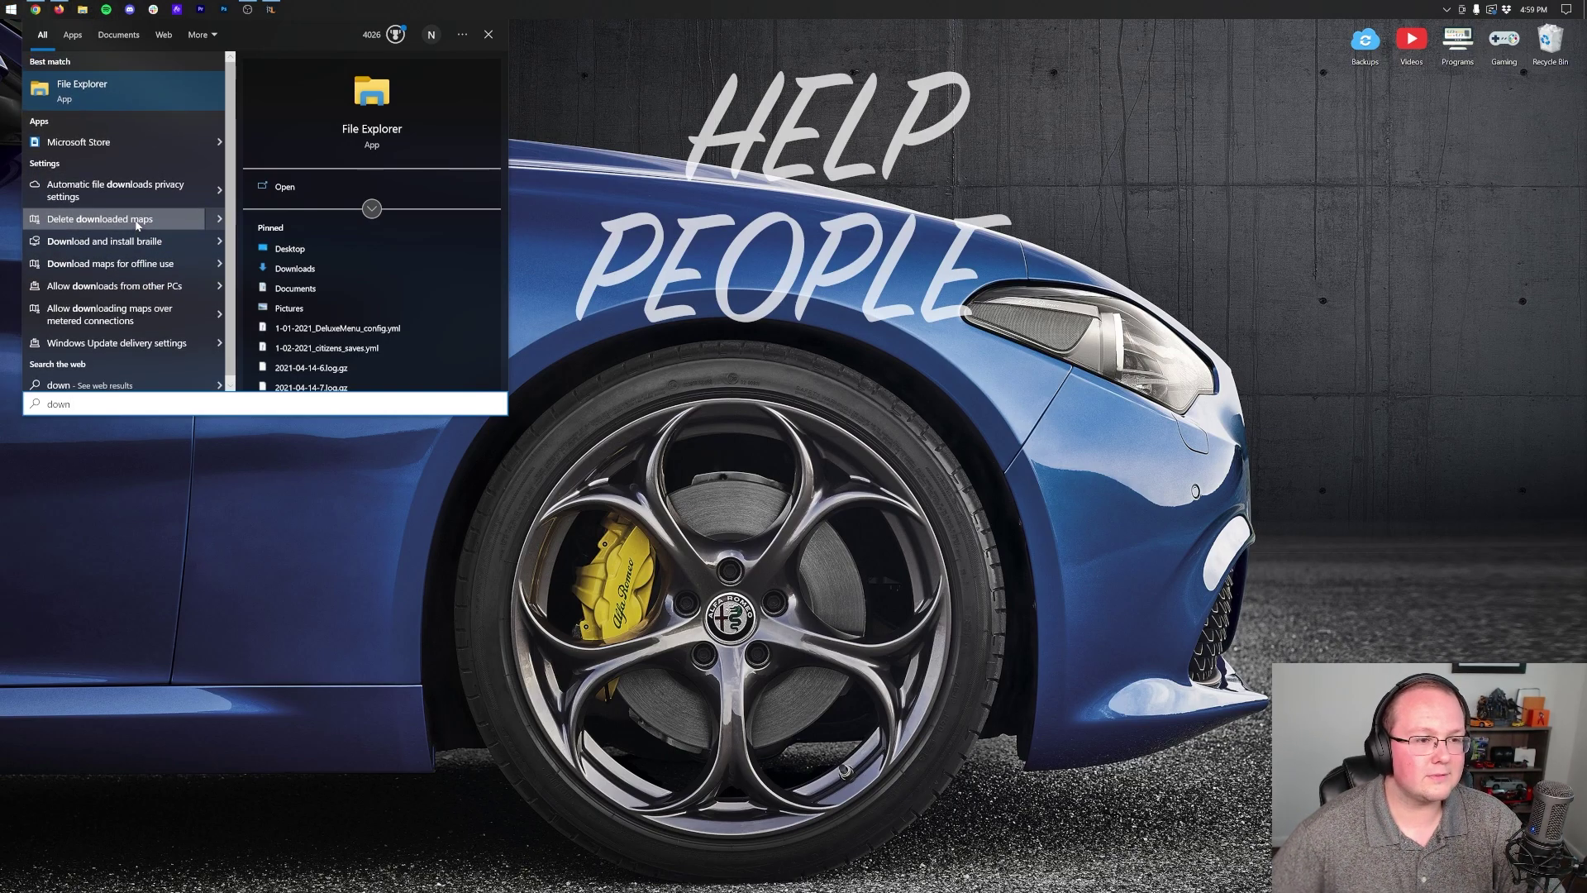
Step: Move the forge and journeymap jars from Downloads onto the desktop, then close File Explorer
{"action": "left_click", "coordinate": [124, 86]}
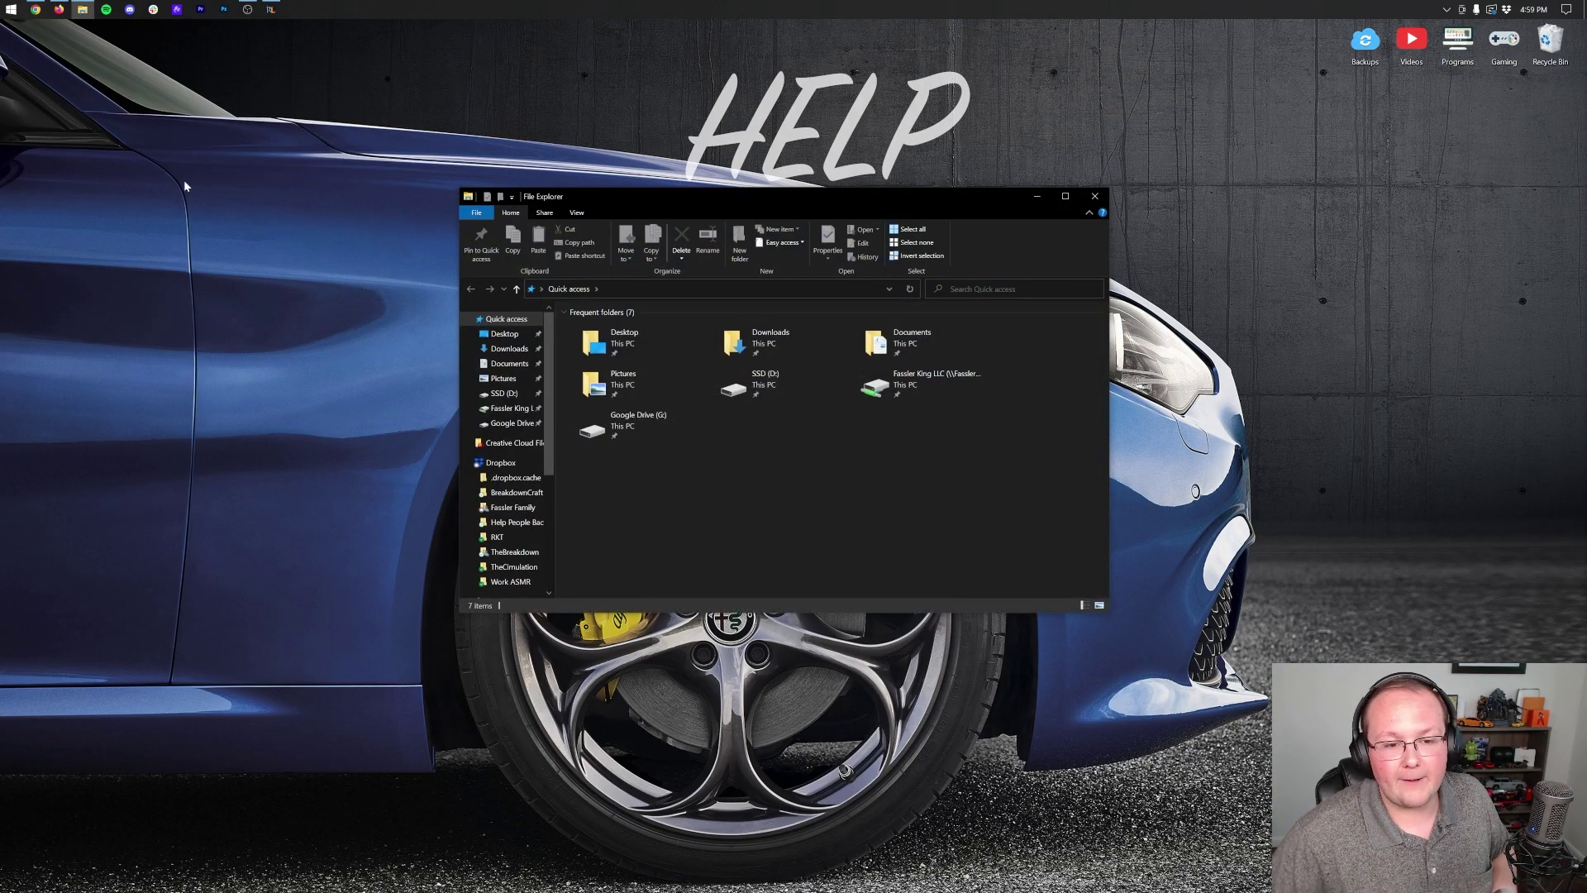
{"action": "scroll", "coordinate": [521, 446], "scroll_direction": "down", "scroll_amount": 5}
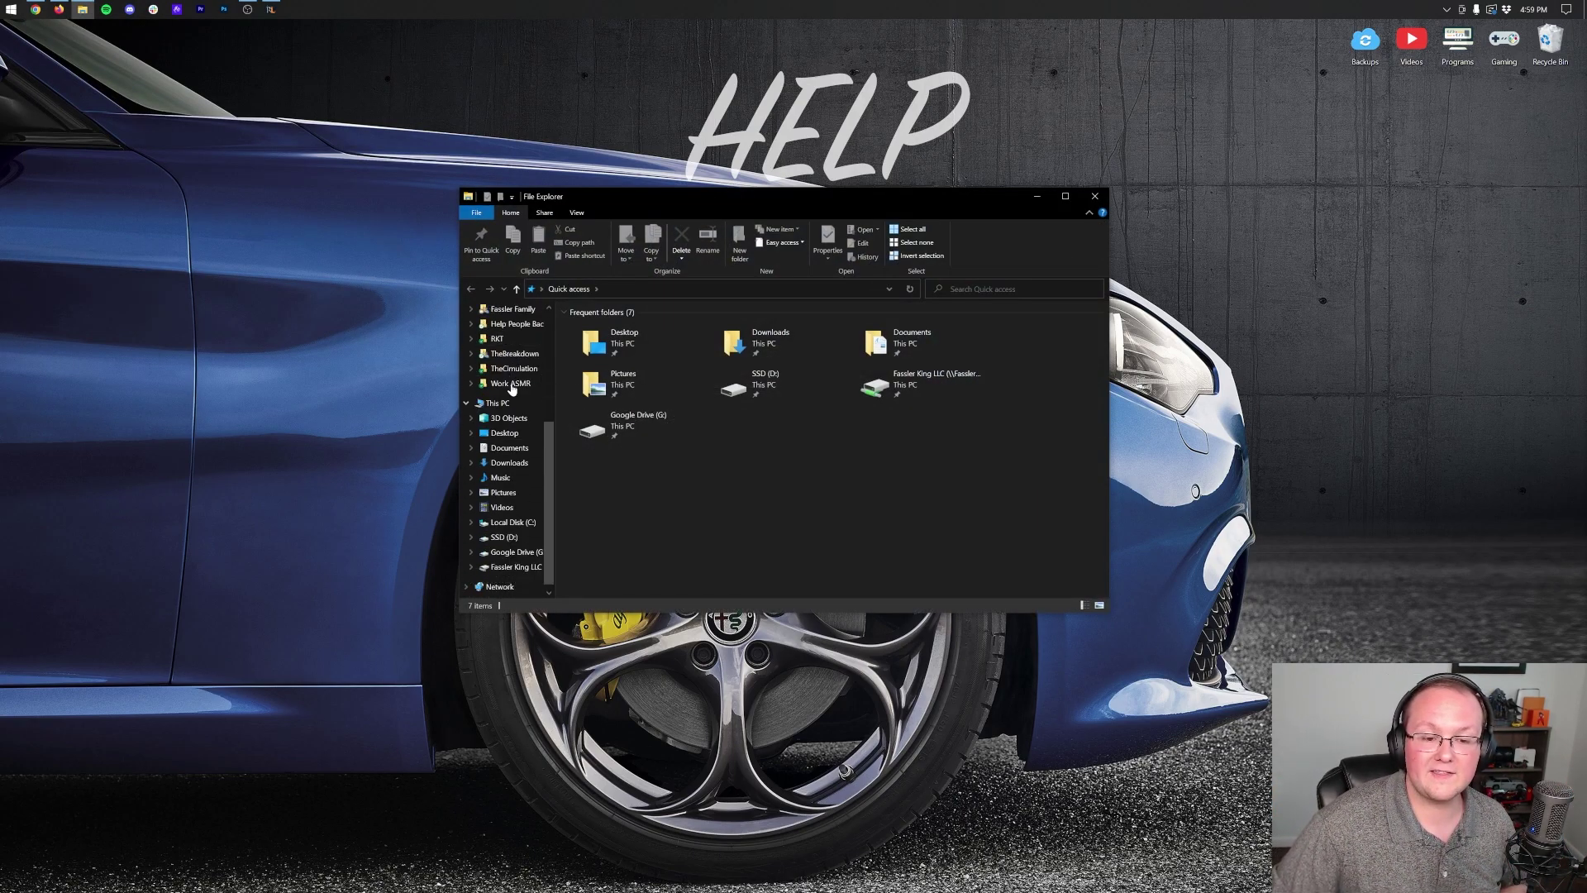
{"action": "left_click", "coordinate": [529, 462]}
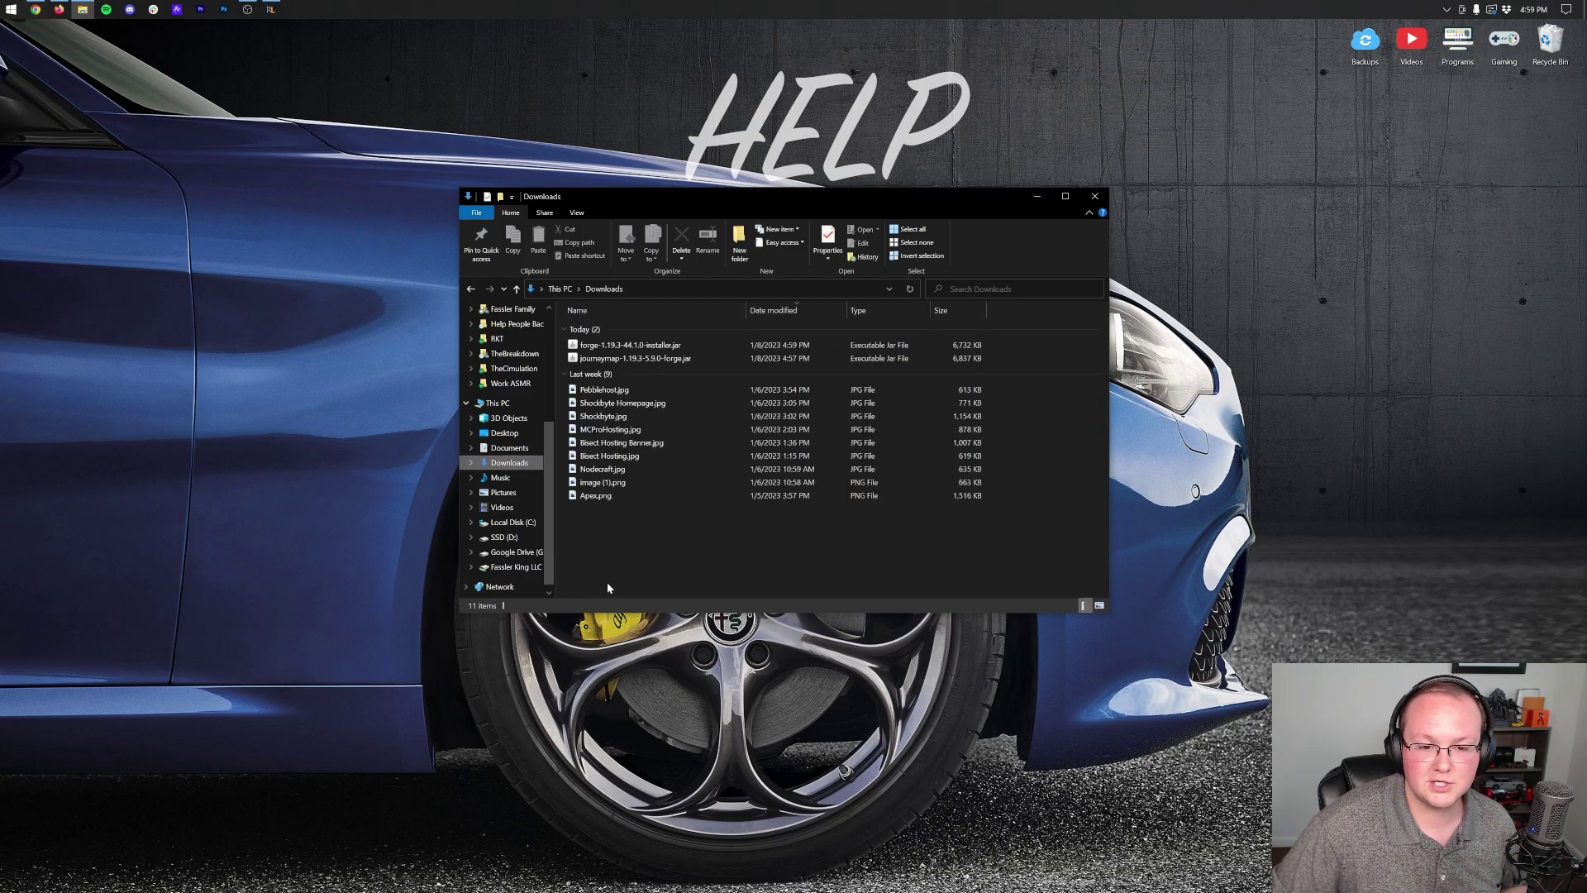
{"action": "left_click_drag", "start_coordinate": [608, 369], "coordinate": [690, 149]}
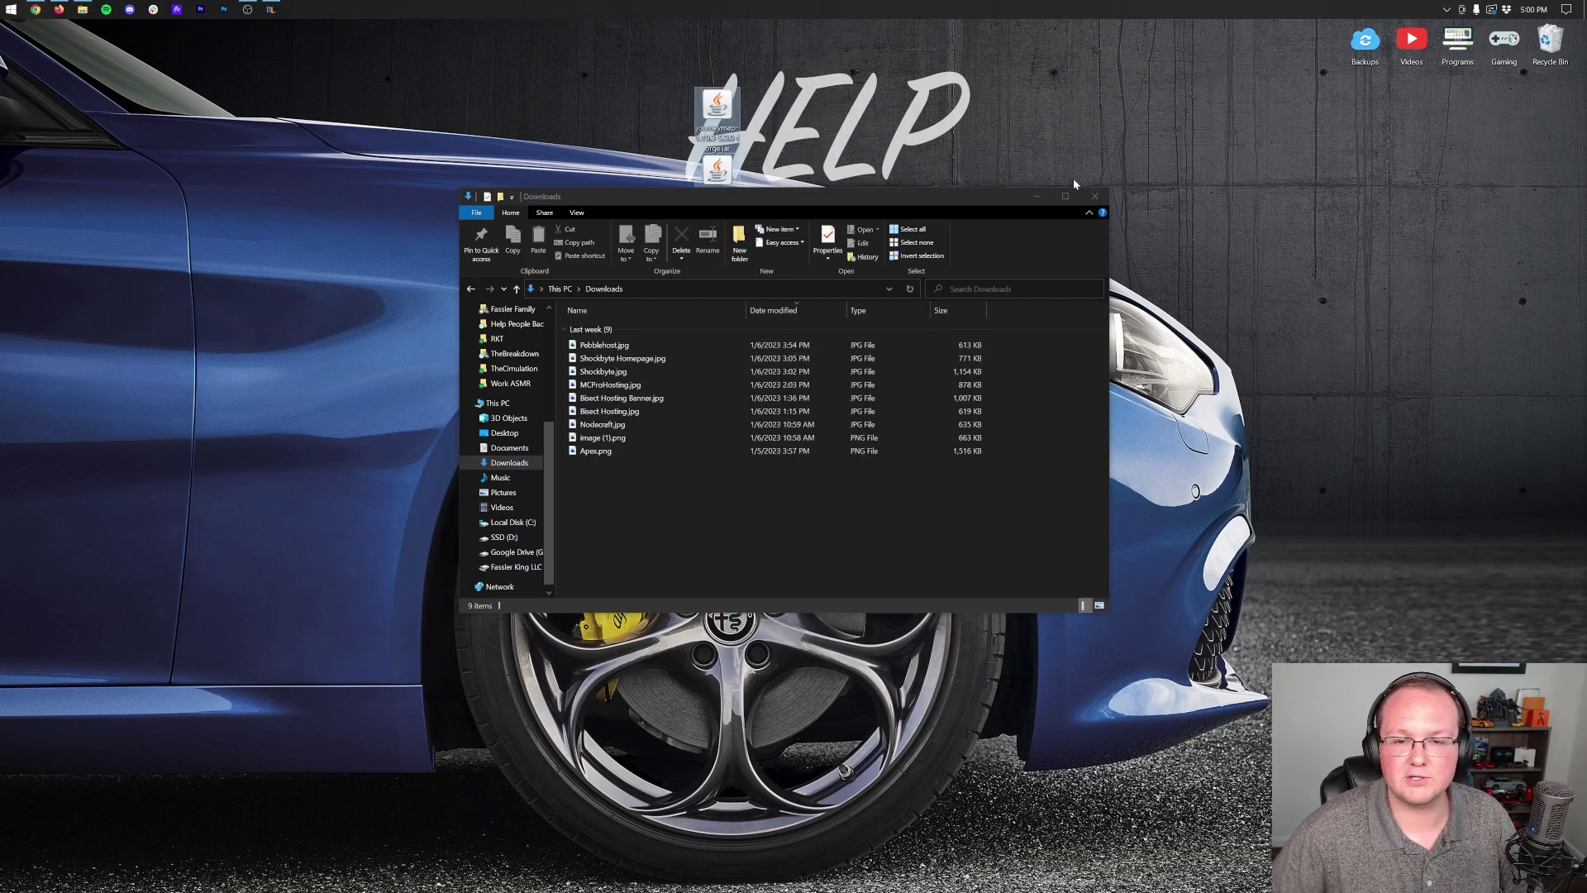
{"action": "left_click", "coordinate": [1096, 198]}
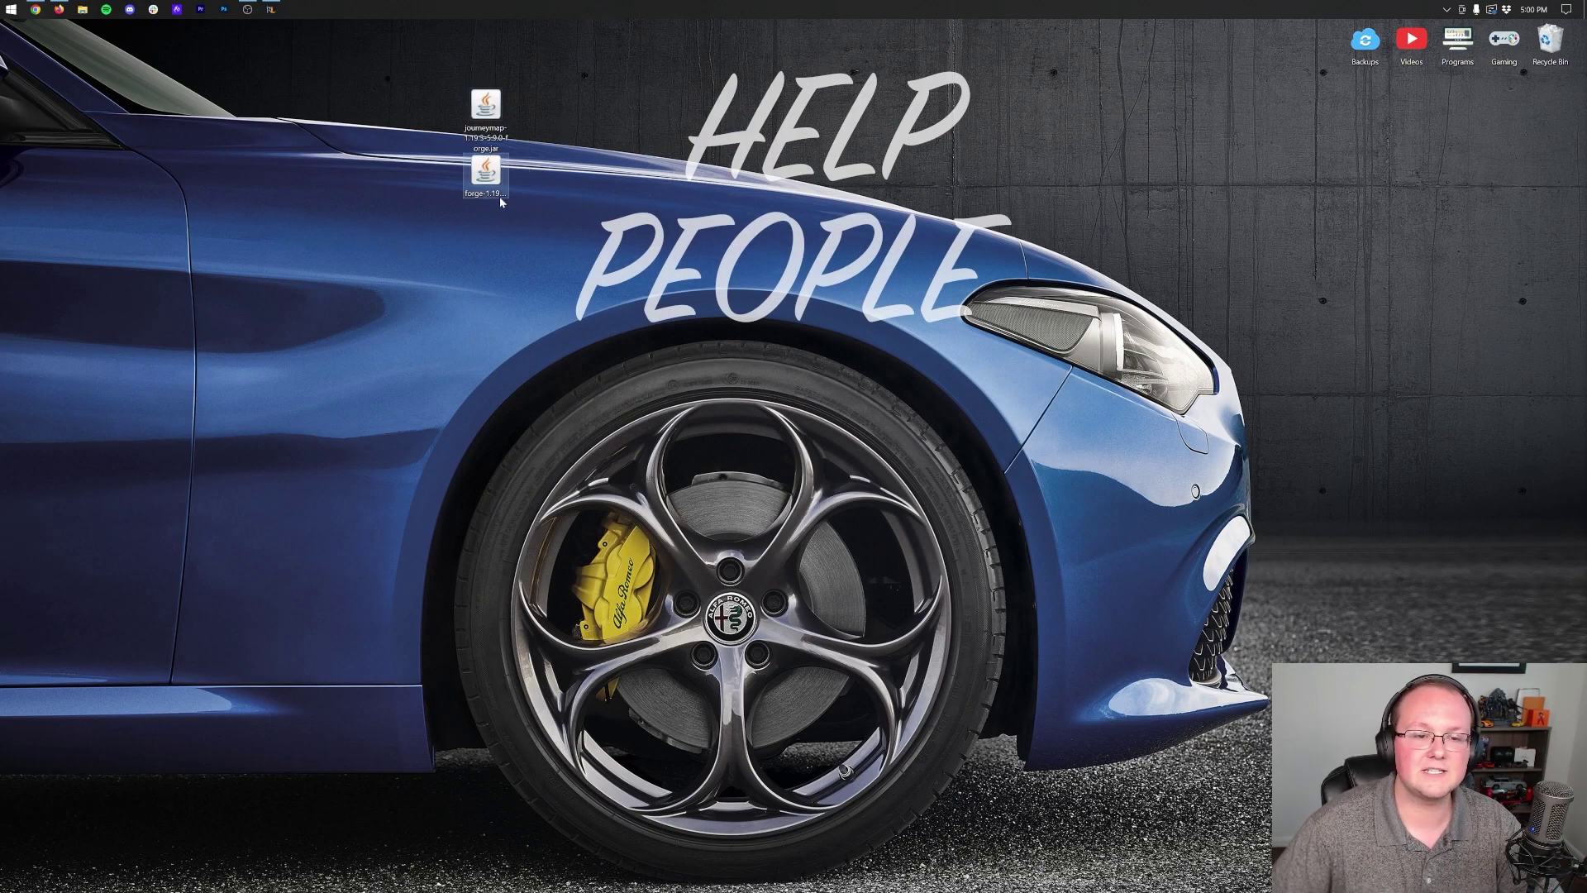
Step: Place the forge jar beside journeymap, open it with Java(TM) Platform SE binary, then close it
{"action": "left_click_drag", "start_coordinate": [627, 123], "coordinate": [628, 124]}
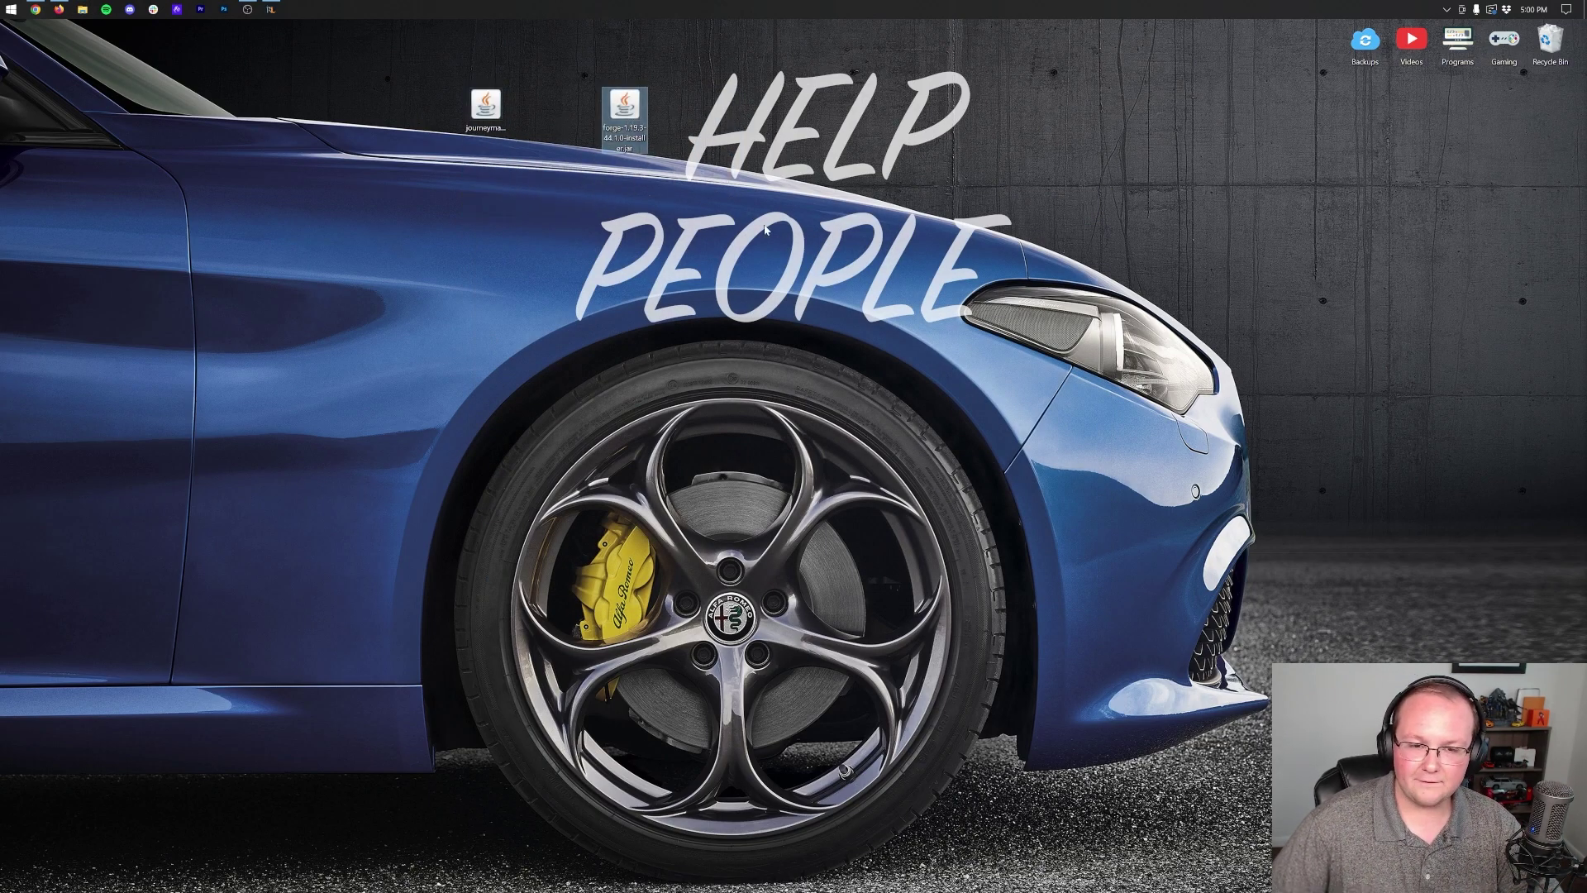
{"action": "right_click", "coordinate": [632, 108]}
{"action": "left_click", "coordinate": [705, 194]}
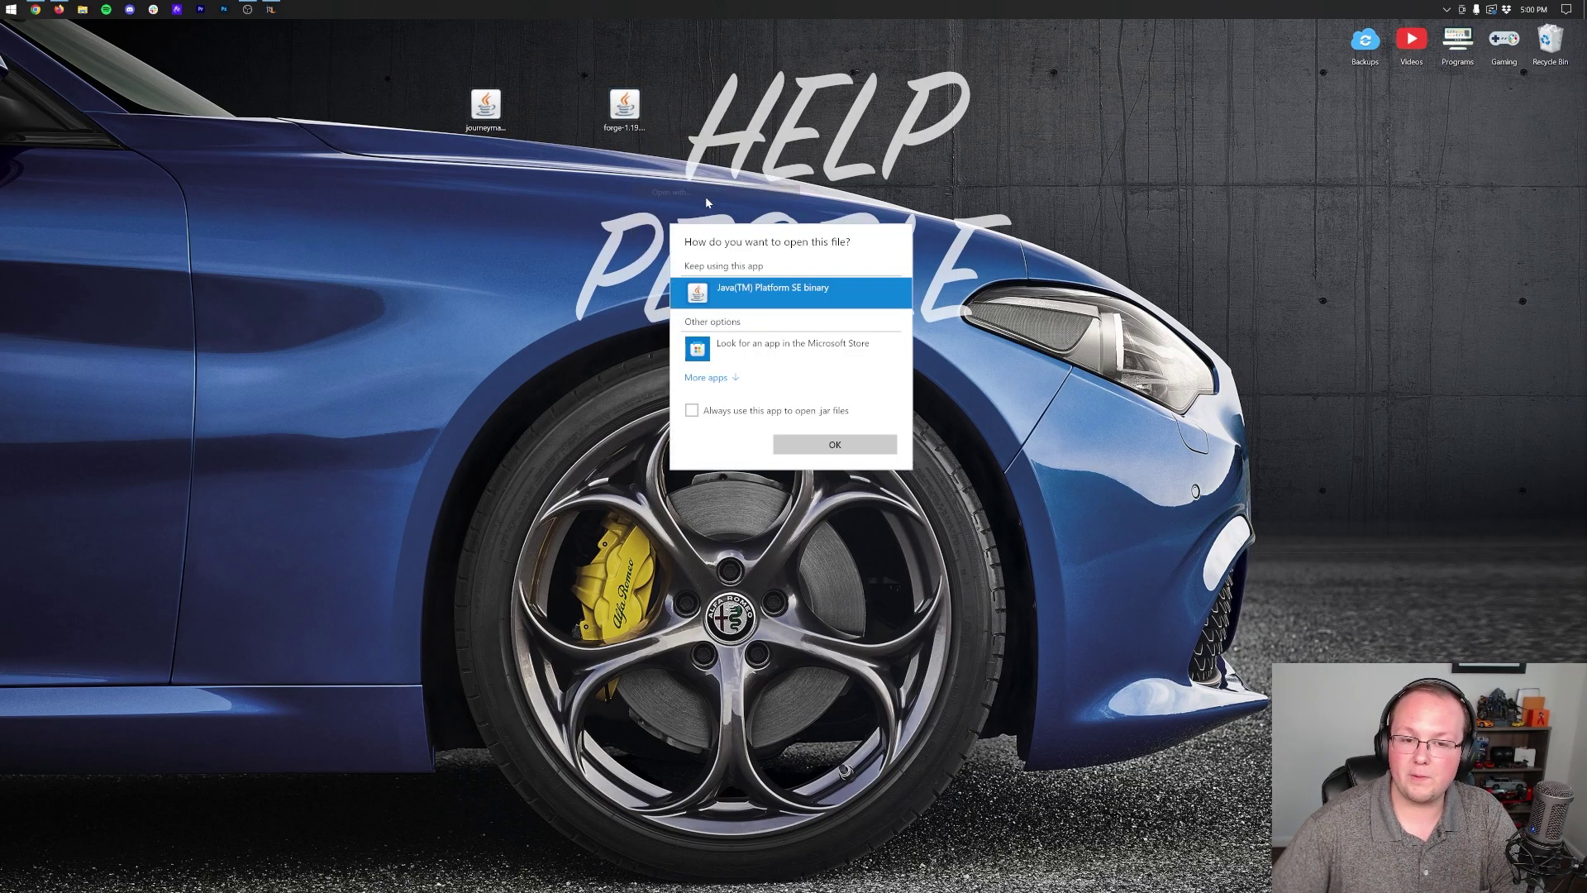
{"action": "left_click", "coordinate": [841, 445]}
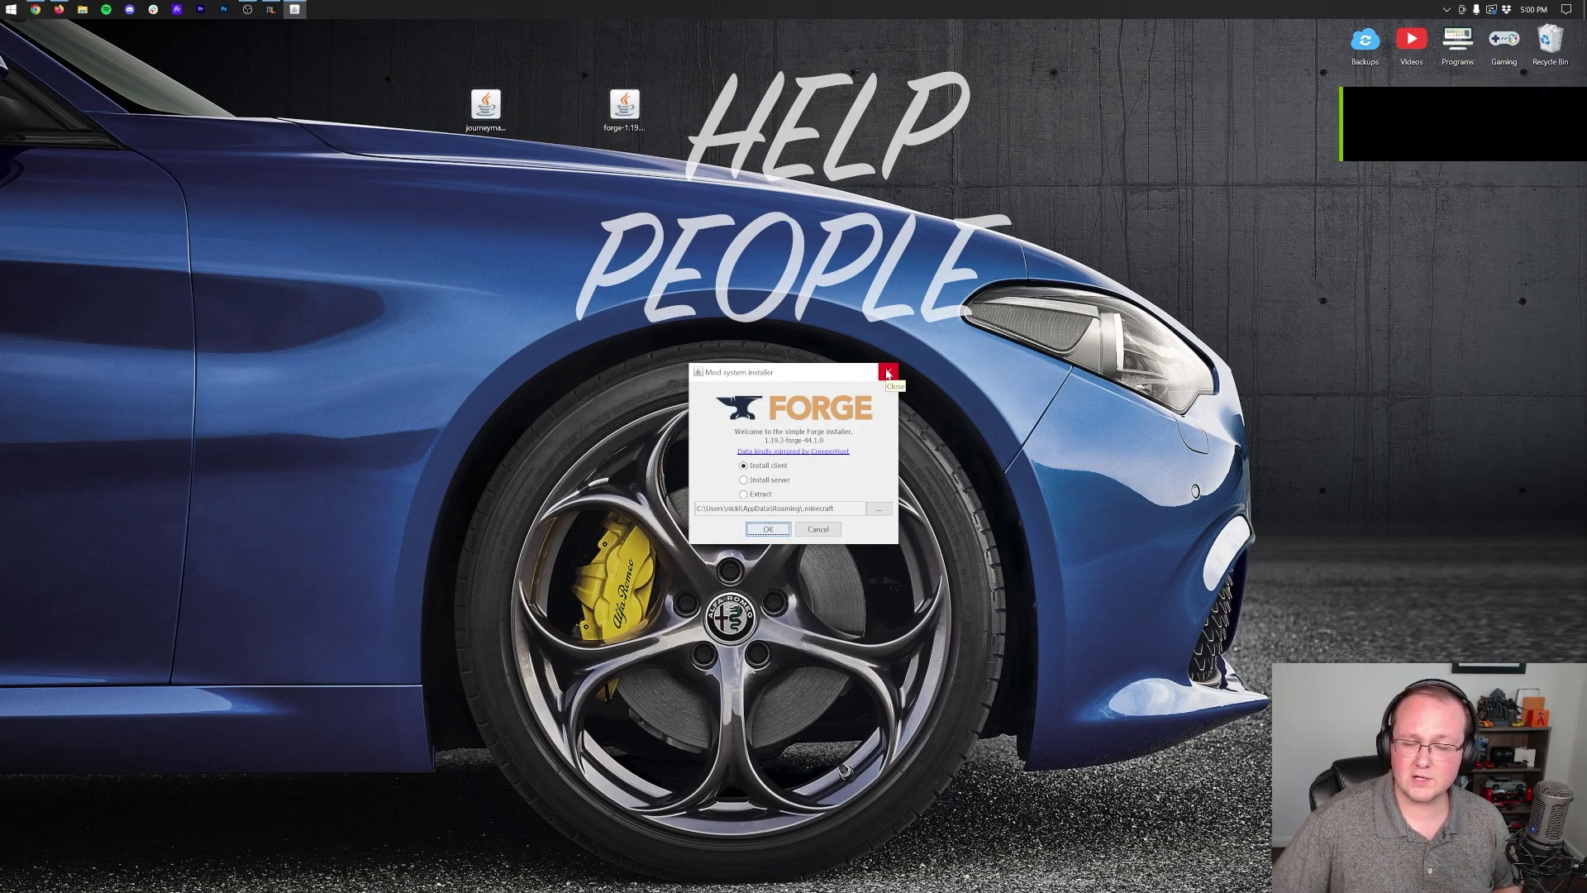
{"action": "left_click", "coordinate": [888, 374]}
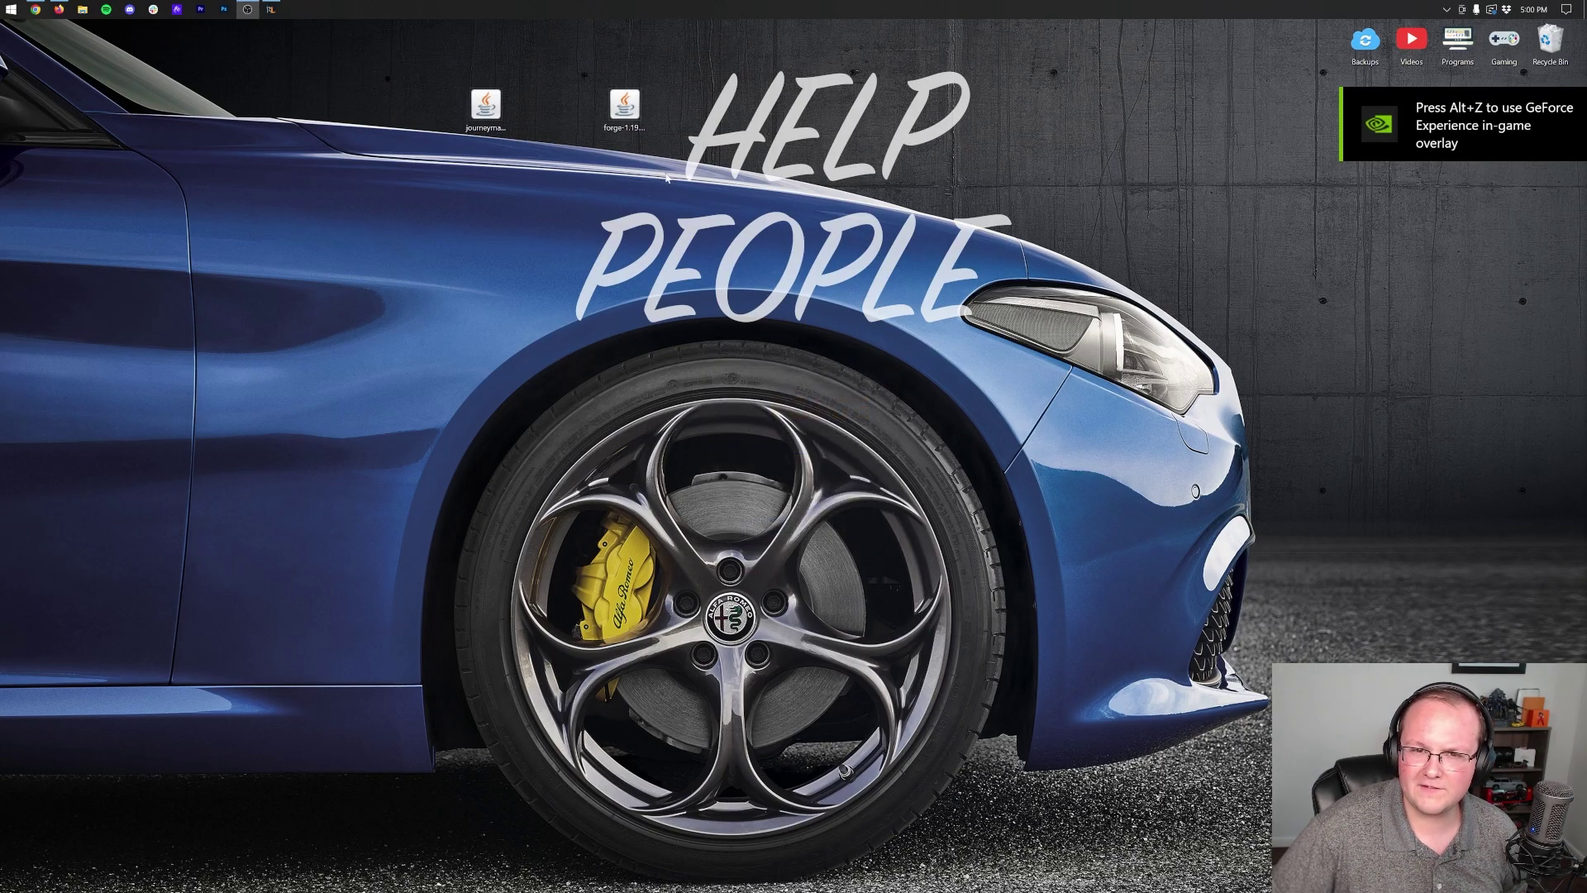
Step: Bring Chrome back and scroll through the Java install article
{"action": "left_click", "coordinate": [36, 9]}
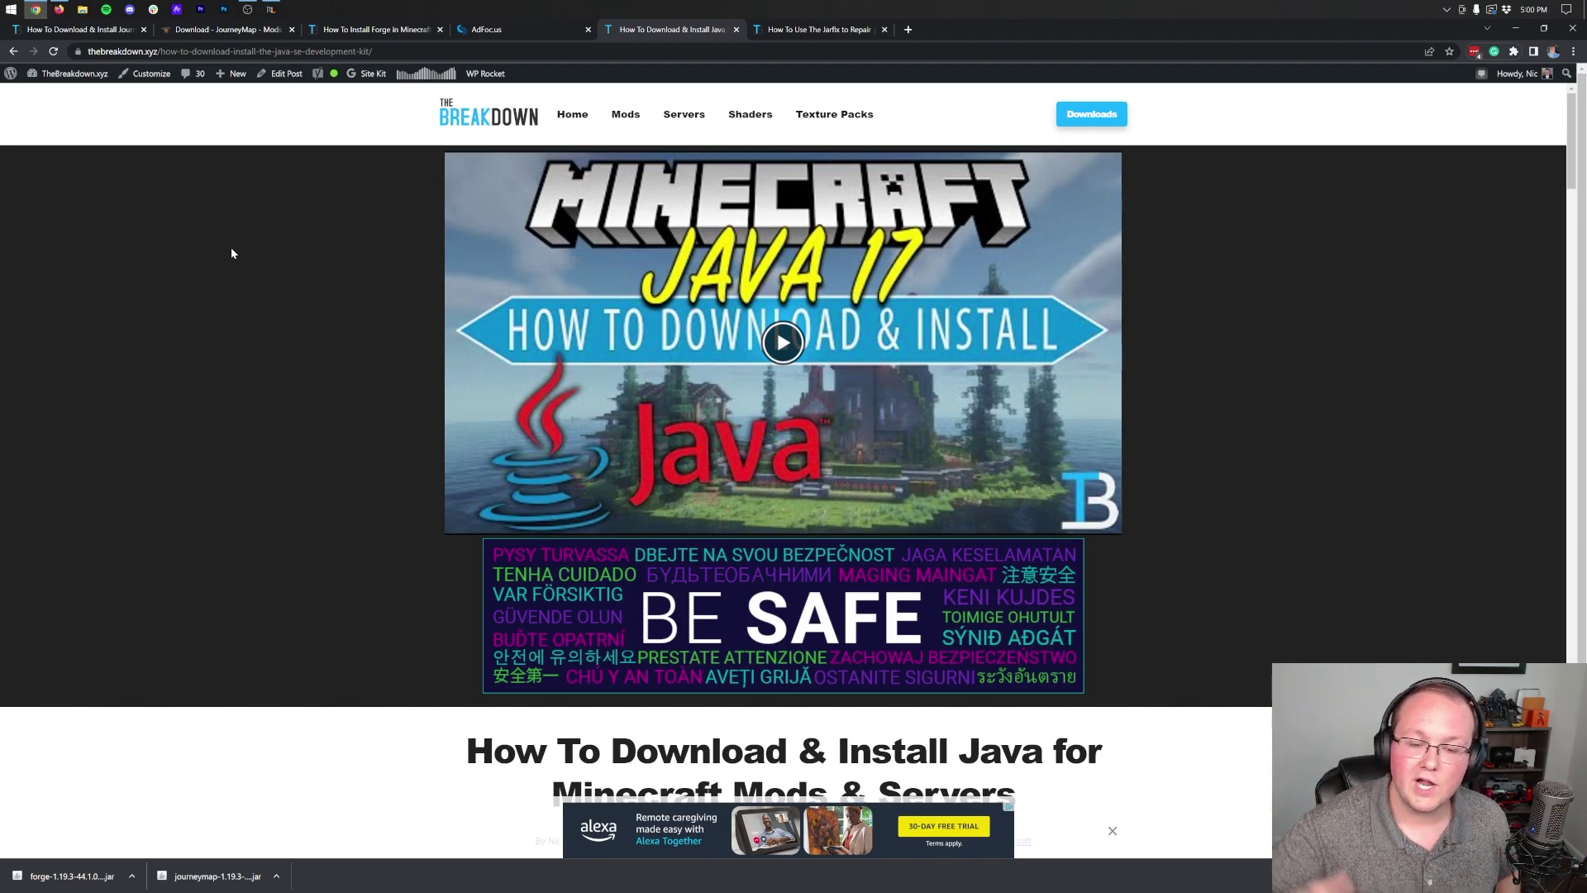
{"action": "scroll", "coordinate": [215, 248], "scroll_direction": "down", "scroll_amount": 12}
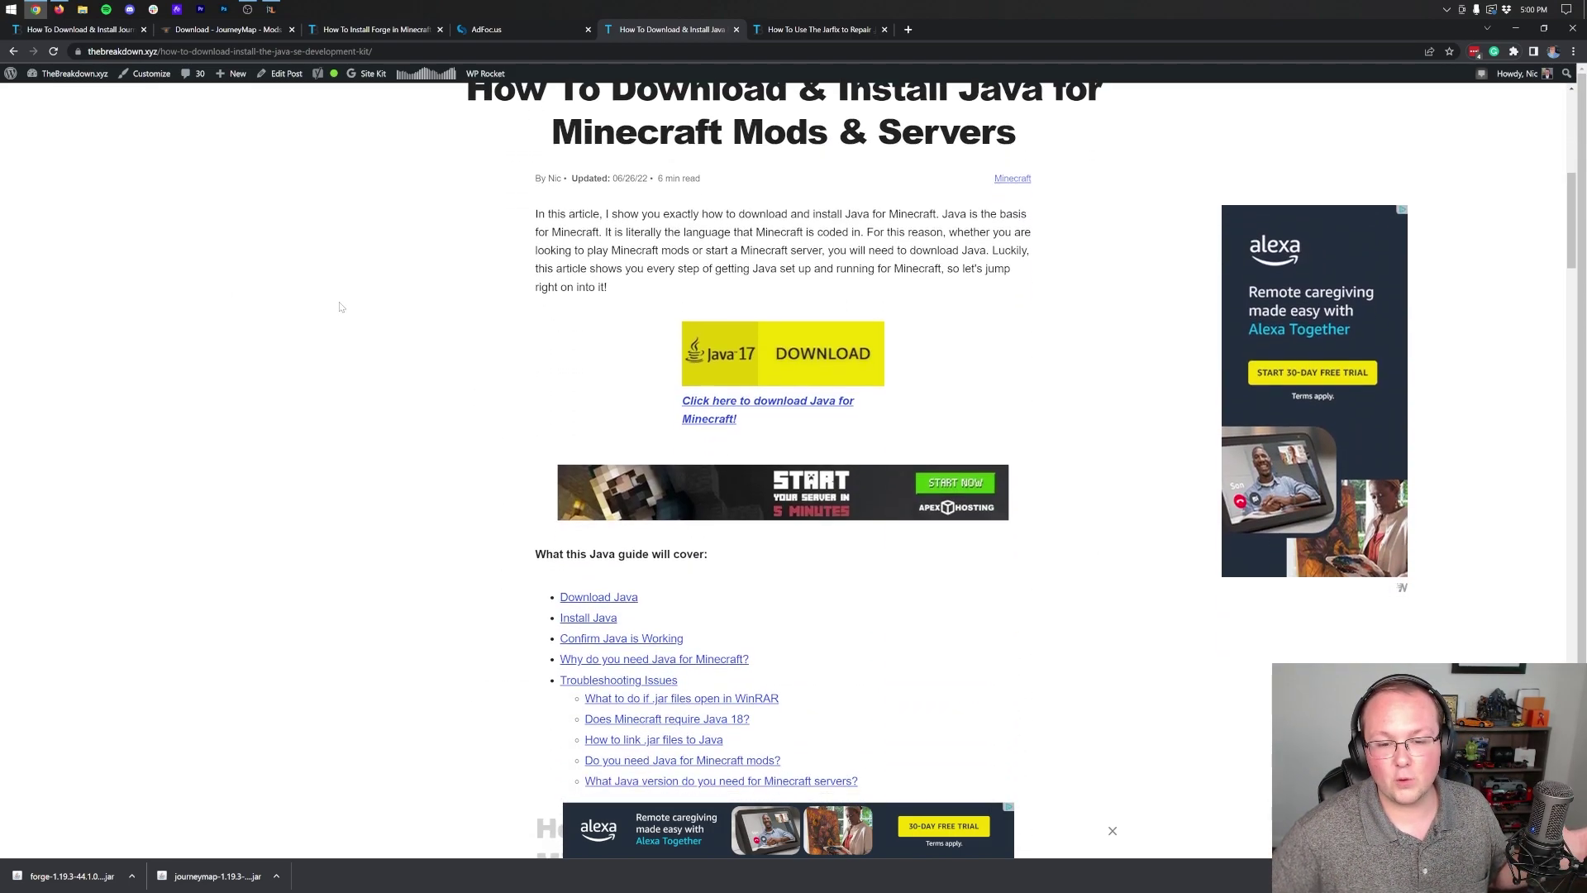
{"action": "scroll", "coordinate": [345, 306], "scroll_direction": "down", "scroll_amount": 6}
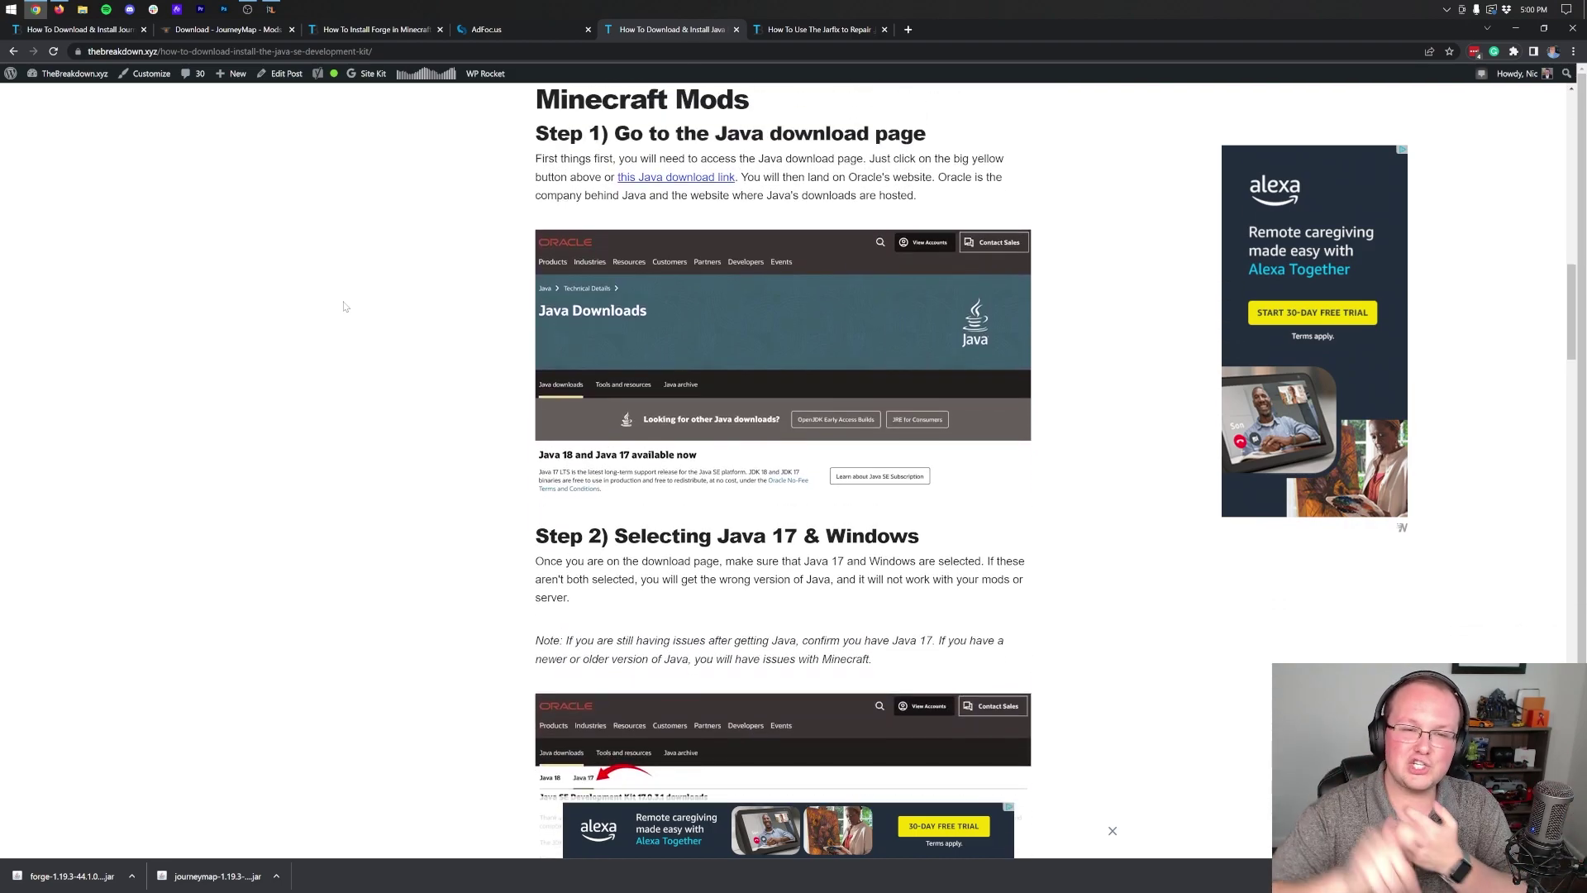
{"action": "scroll", "coordinate": [414, 240], "scroll_direction": "up", "scroll_amount": 15}
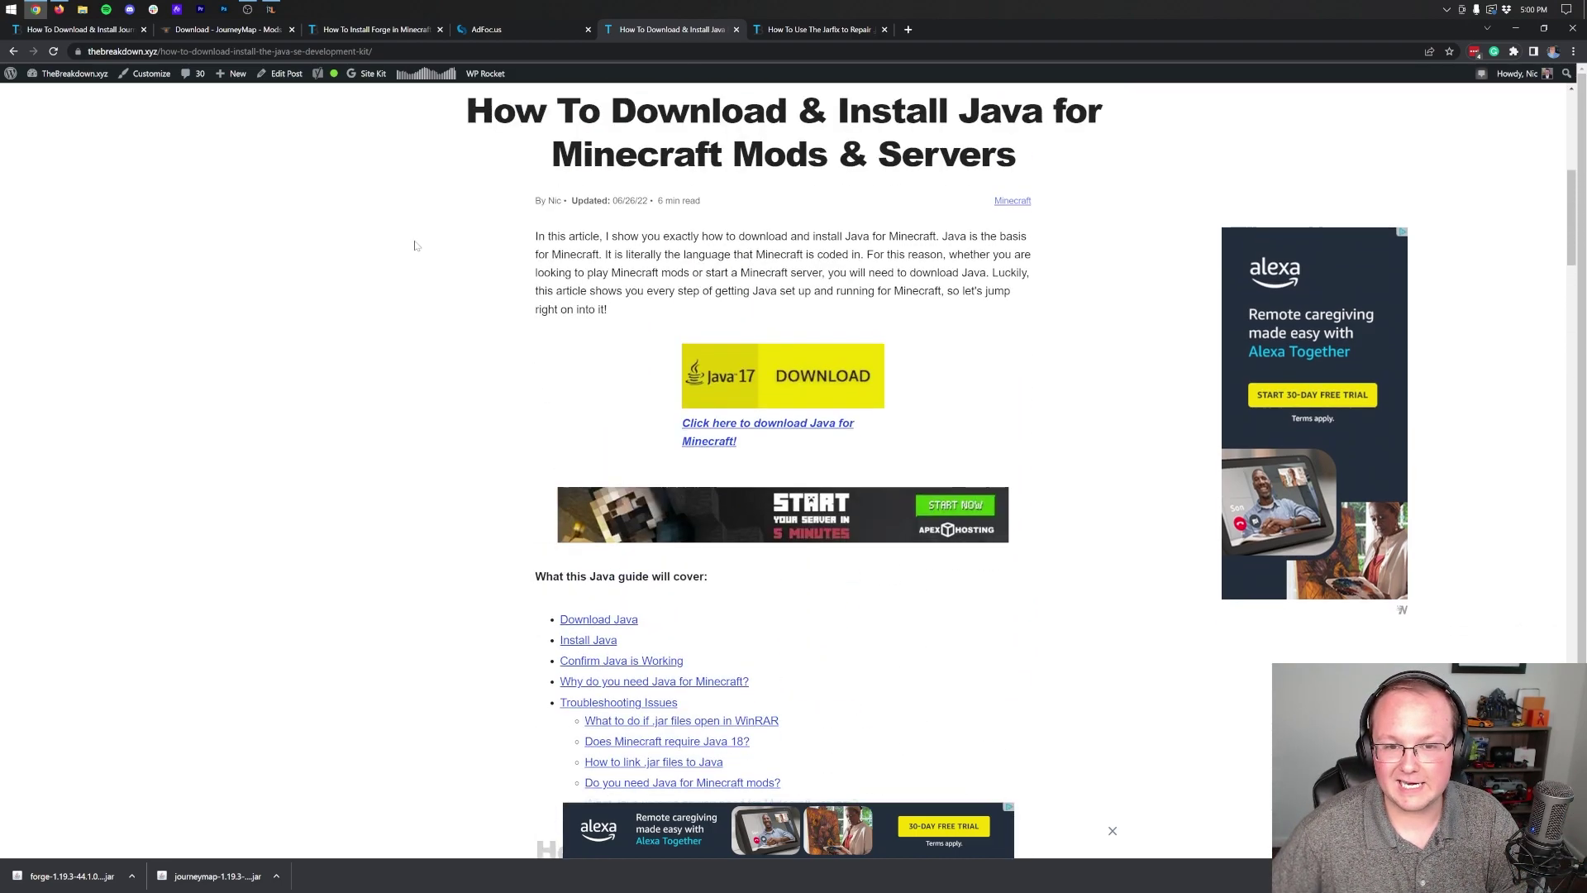
{"action": "scroll", "coordinate": [653, 210], "scroll_direction": "down", "scroll_amount": 7}
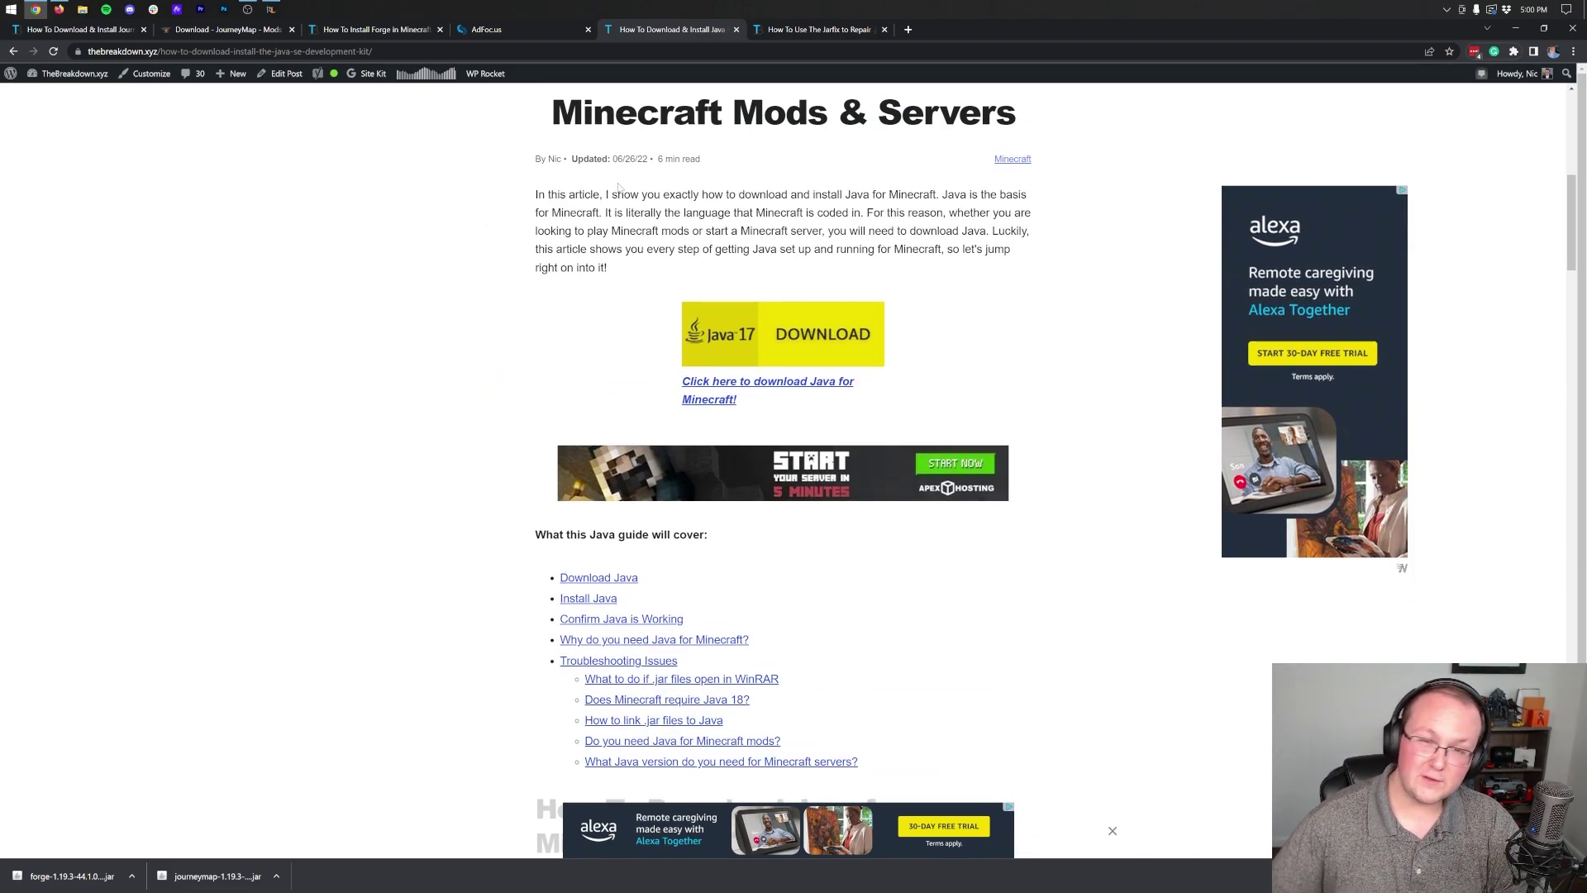
Step: Compare the Jarfix repair and Java install tabs, then return to the desktop
{"action": "left_click", "coordinate": [802, 29]}
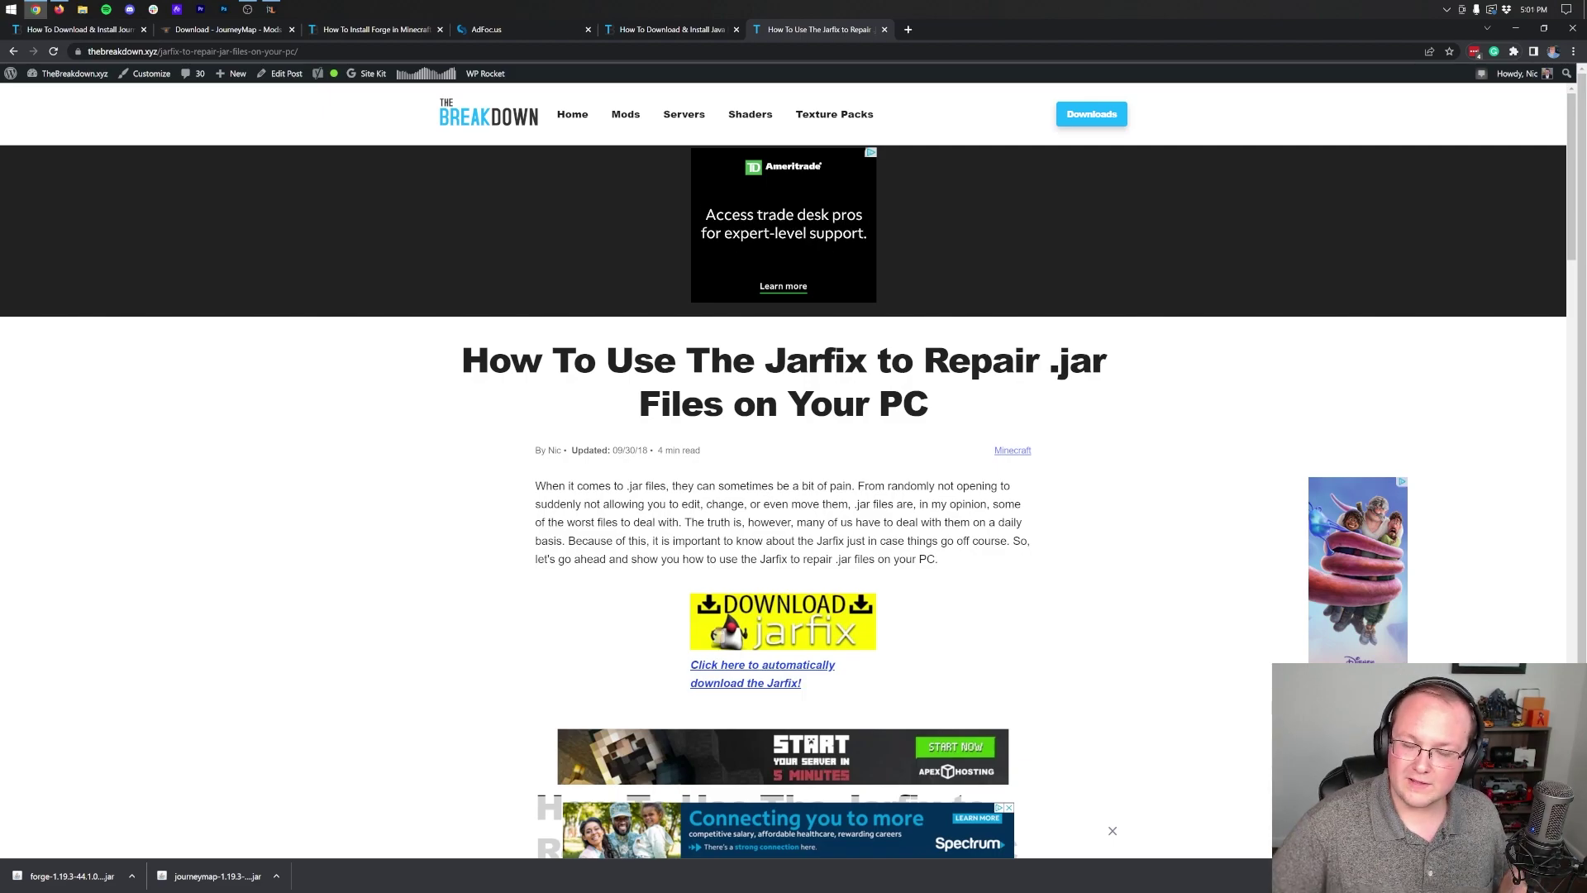
{"action": "key", "text": "ctrl+shift+Tab"}
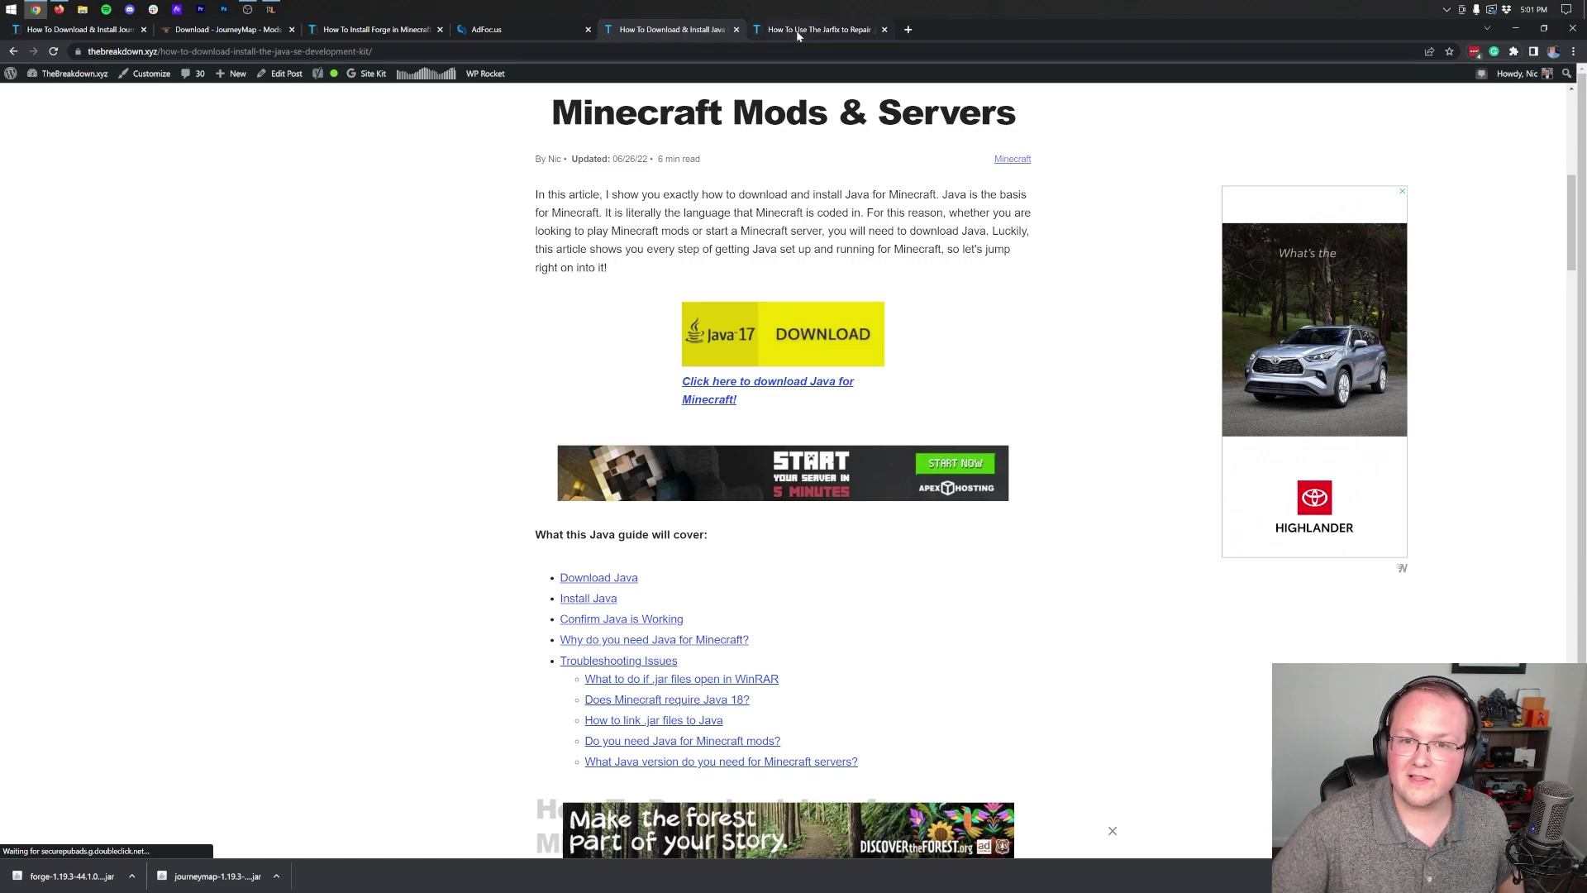
{"action": "key", "text": "ctrl+Tab"}
{"action": "scroll", "coordinate": [789, 470], "scroll_direction": "down", "scroll_amount": 2}
{"action": "scroll", "coordinate": [789, 470], "scroll_direction": "up", "scroll_amount": 2}
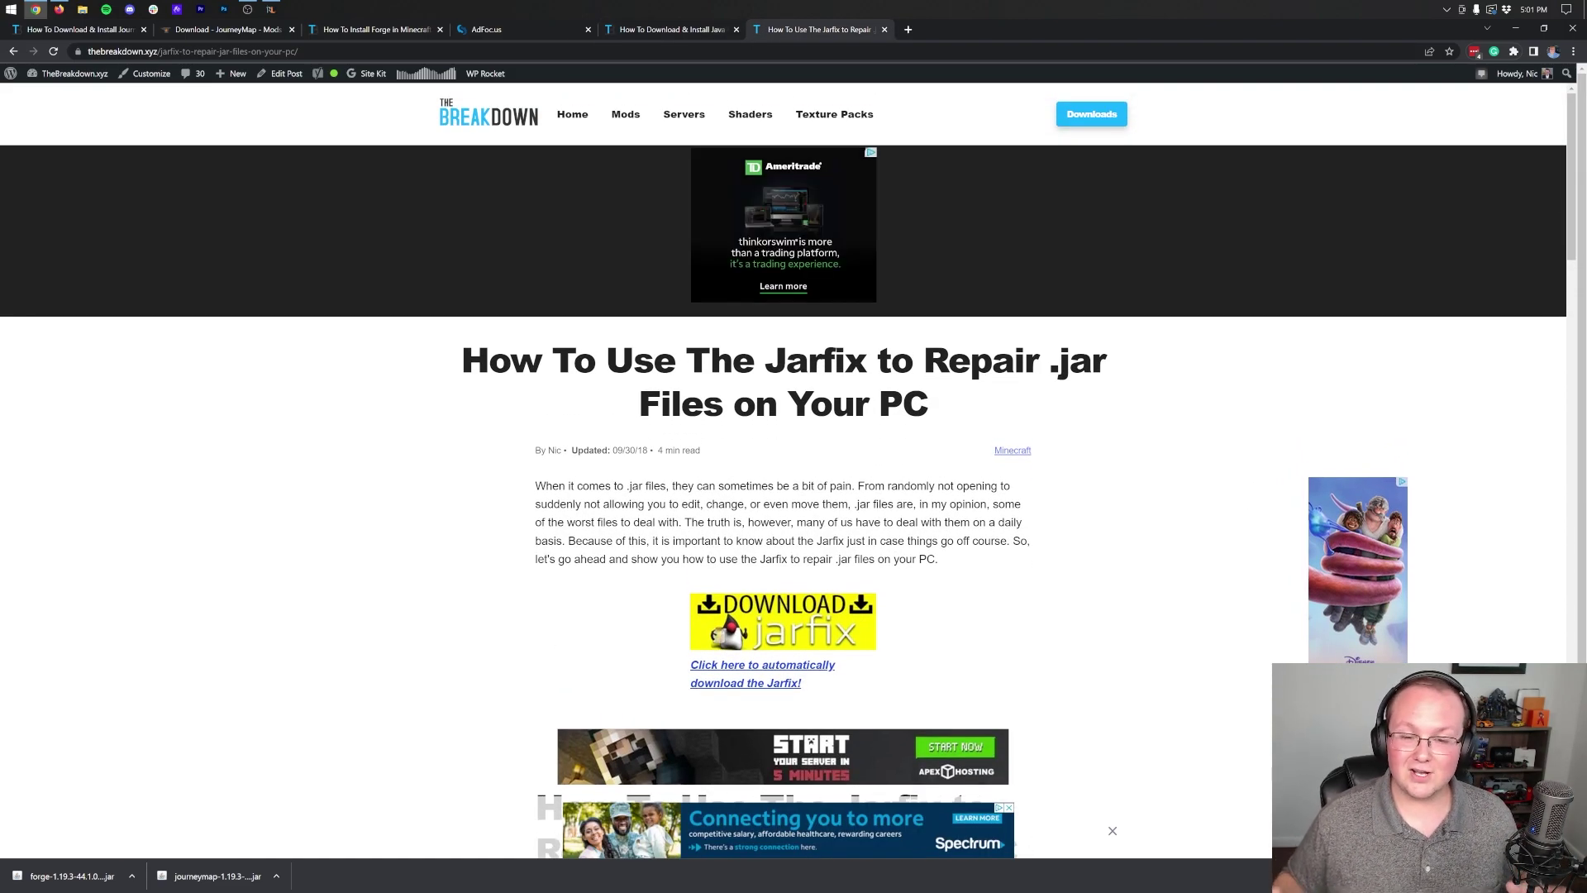
{"action": "key", "text": "super+d"}
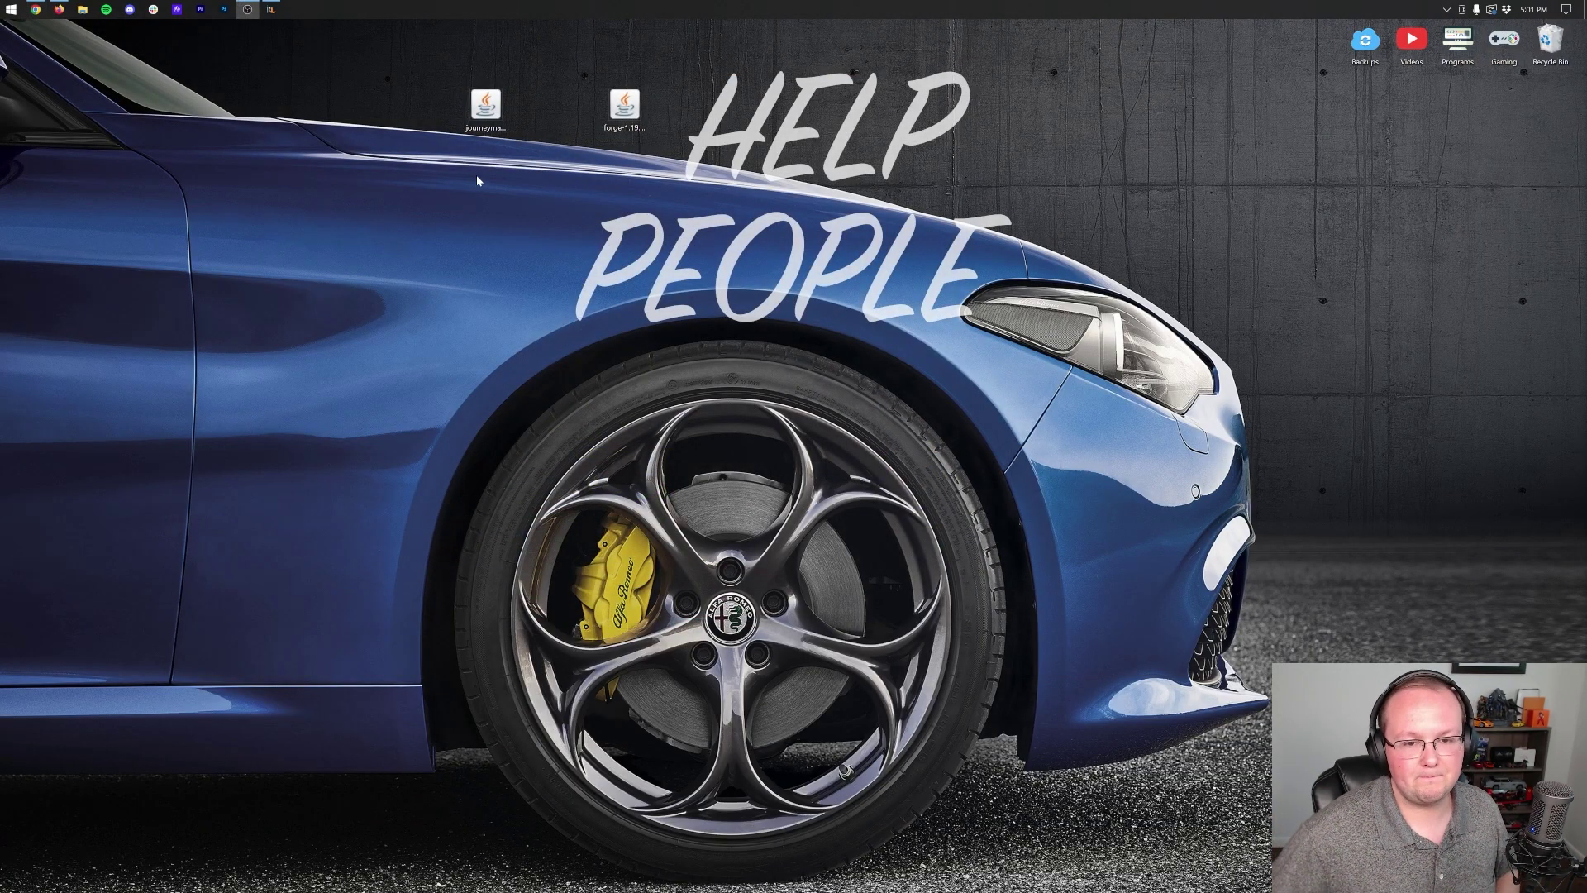
Step: Run the Forge jar with Java and install the 1.19.3-forge-44.1.0 client
{"action": "right_click", "coordinate": [626, 115]}
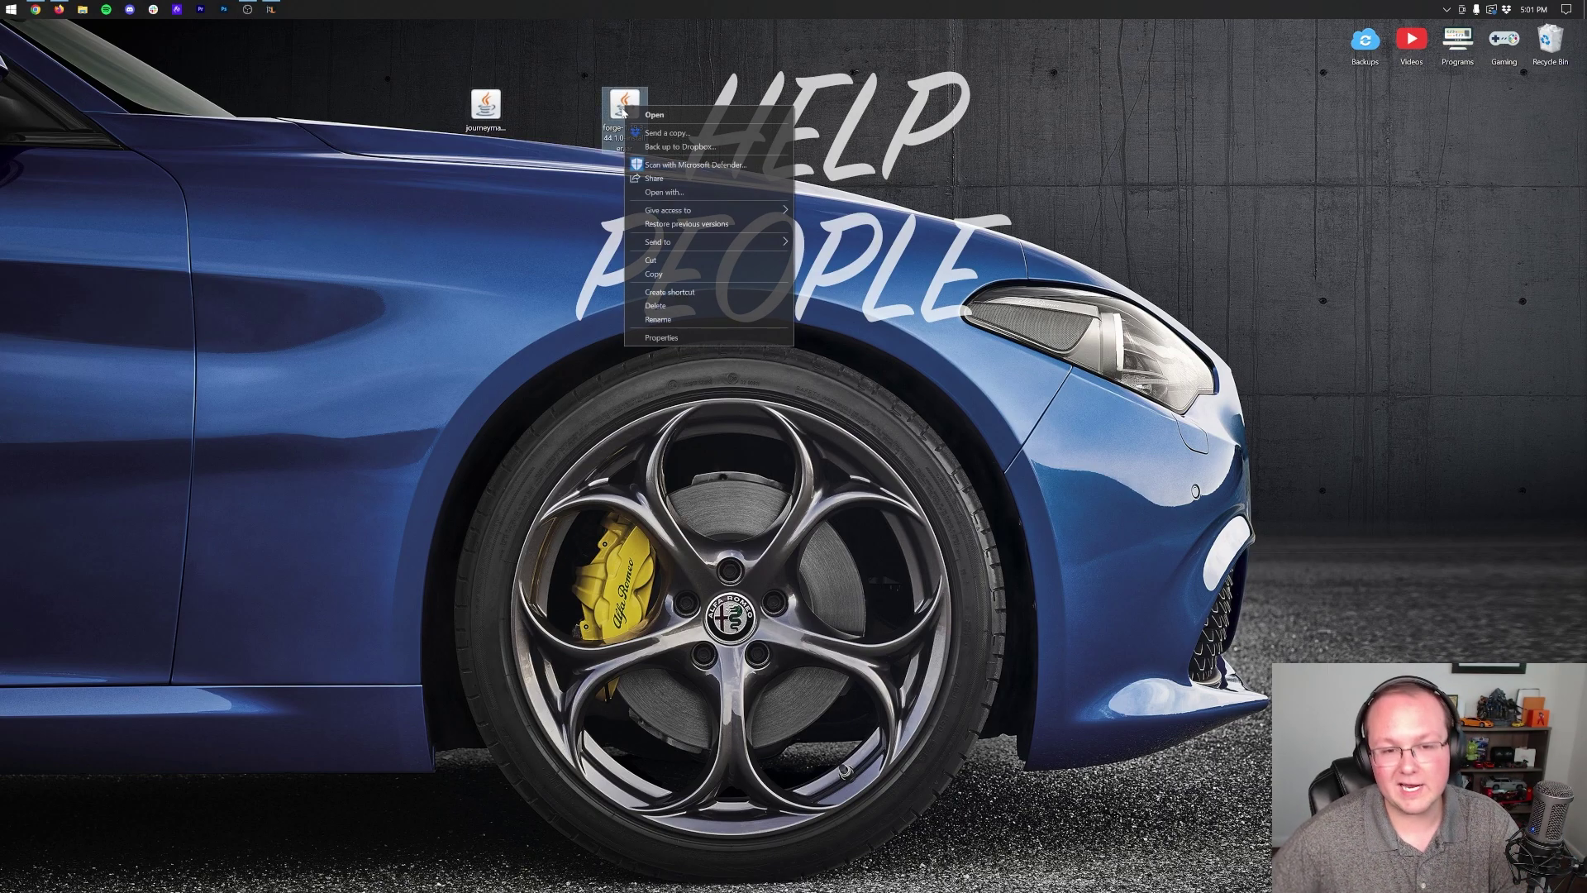
{"action": "left_click", "coordinate": [665, 194]}
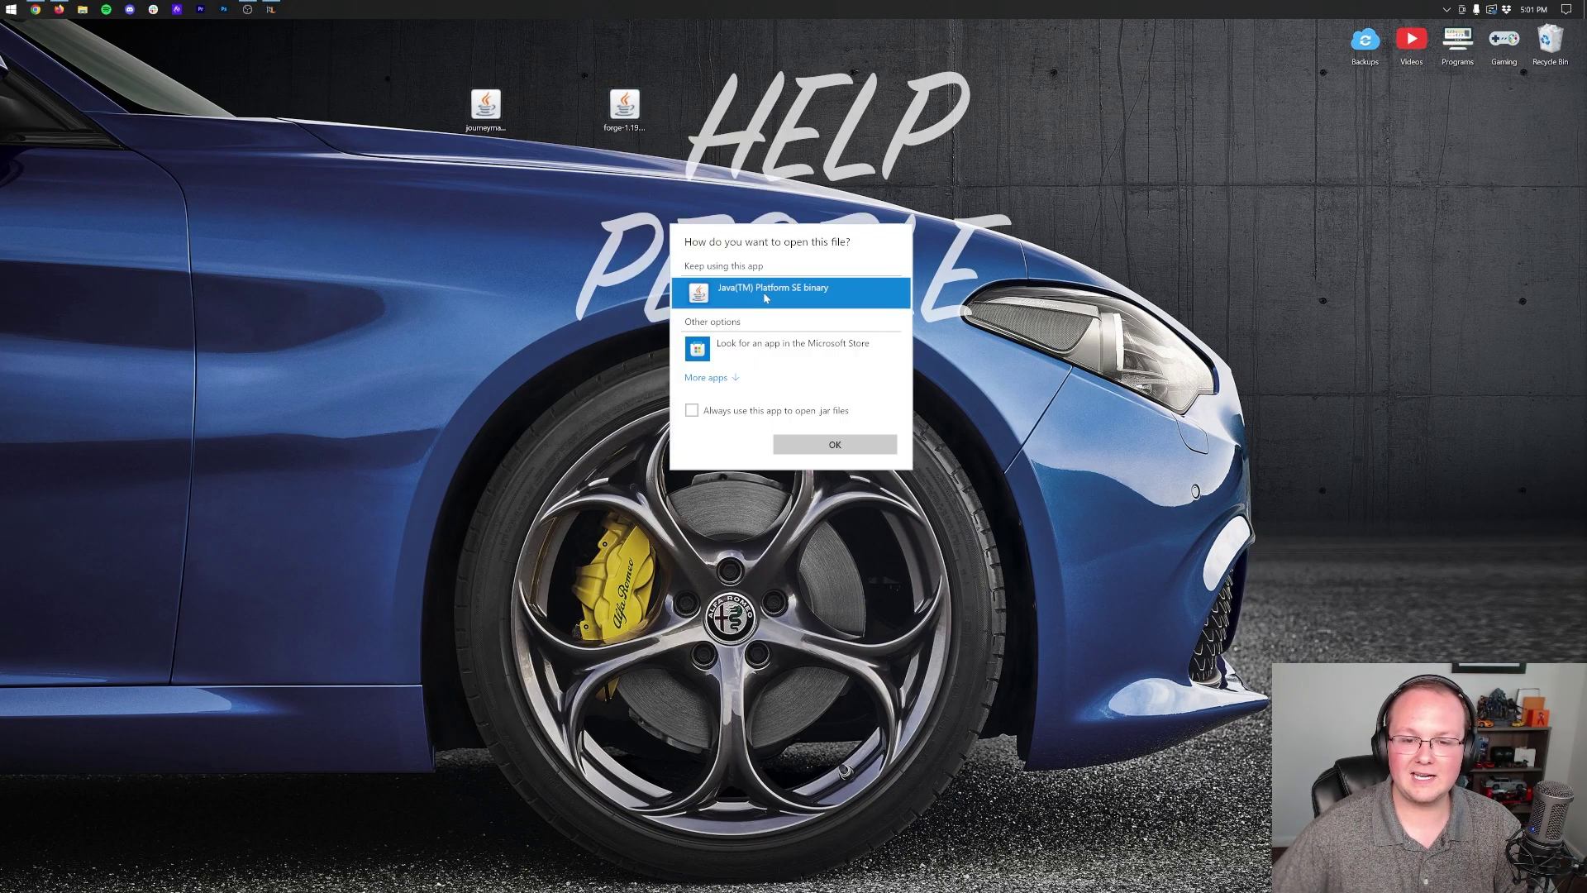
{"action": "left_click", "coordinate": [818, 445]}
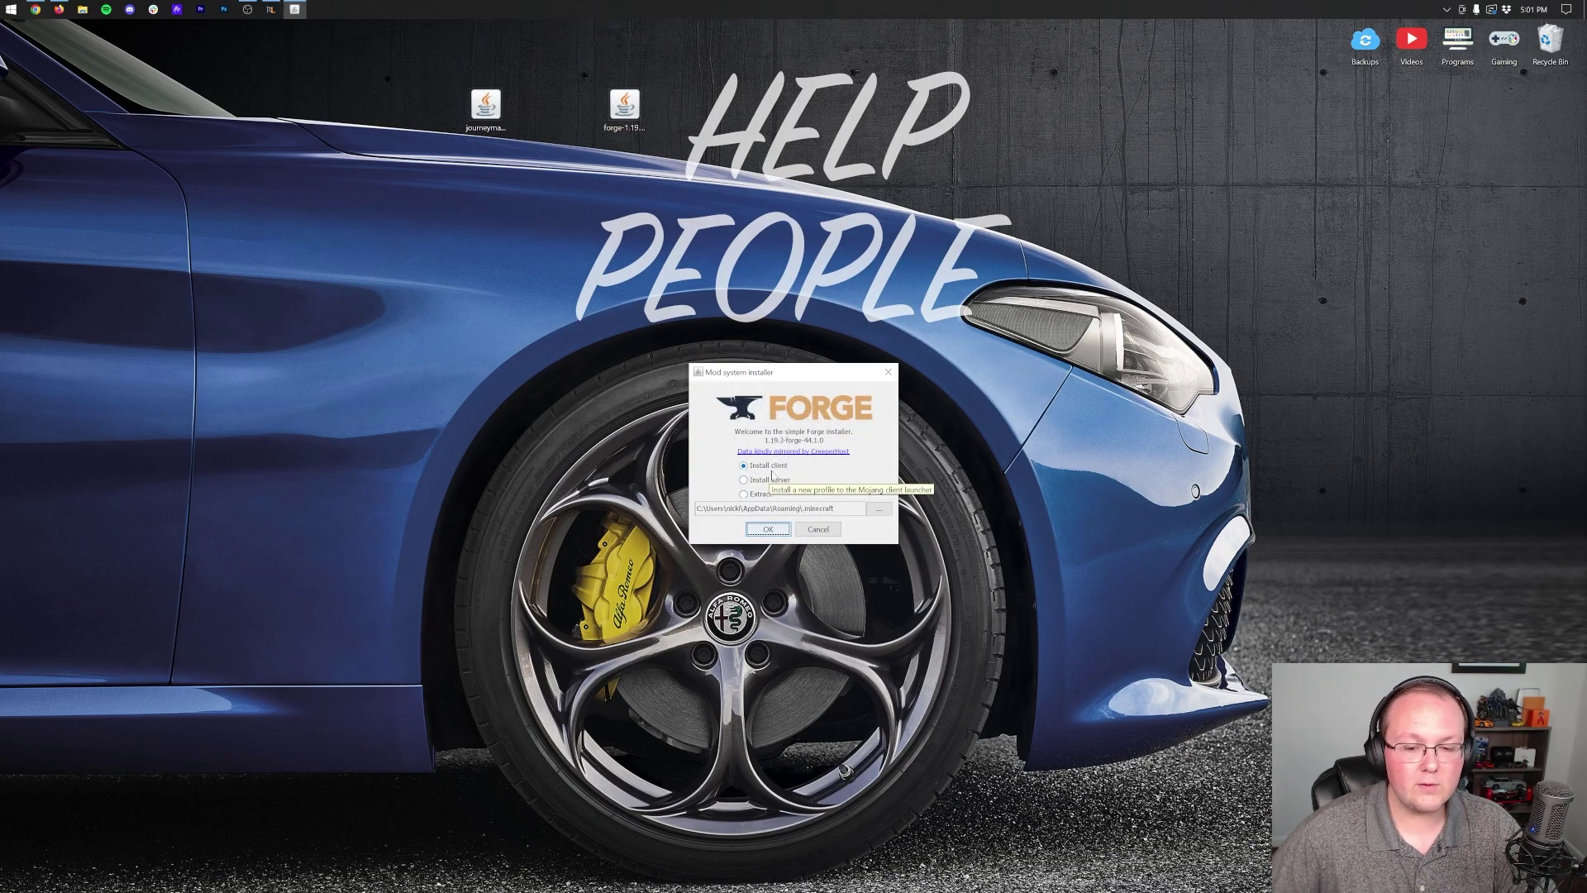
{"action": "left_click", "coordinate": [769, 468]}
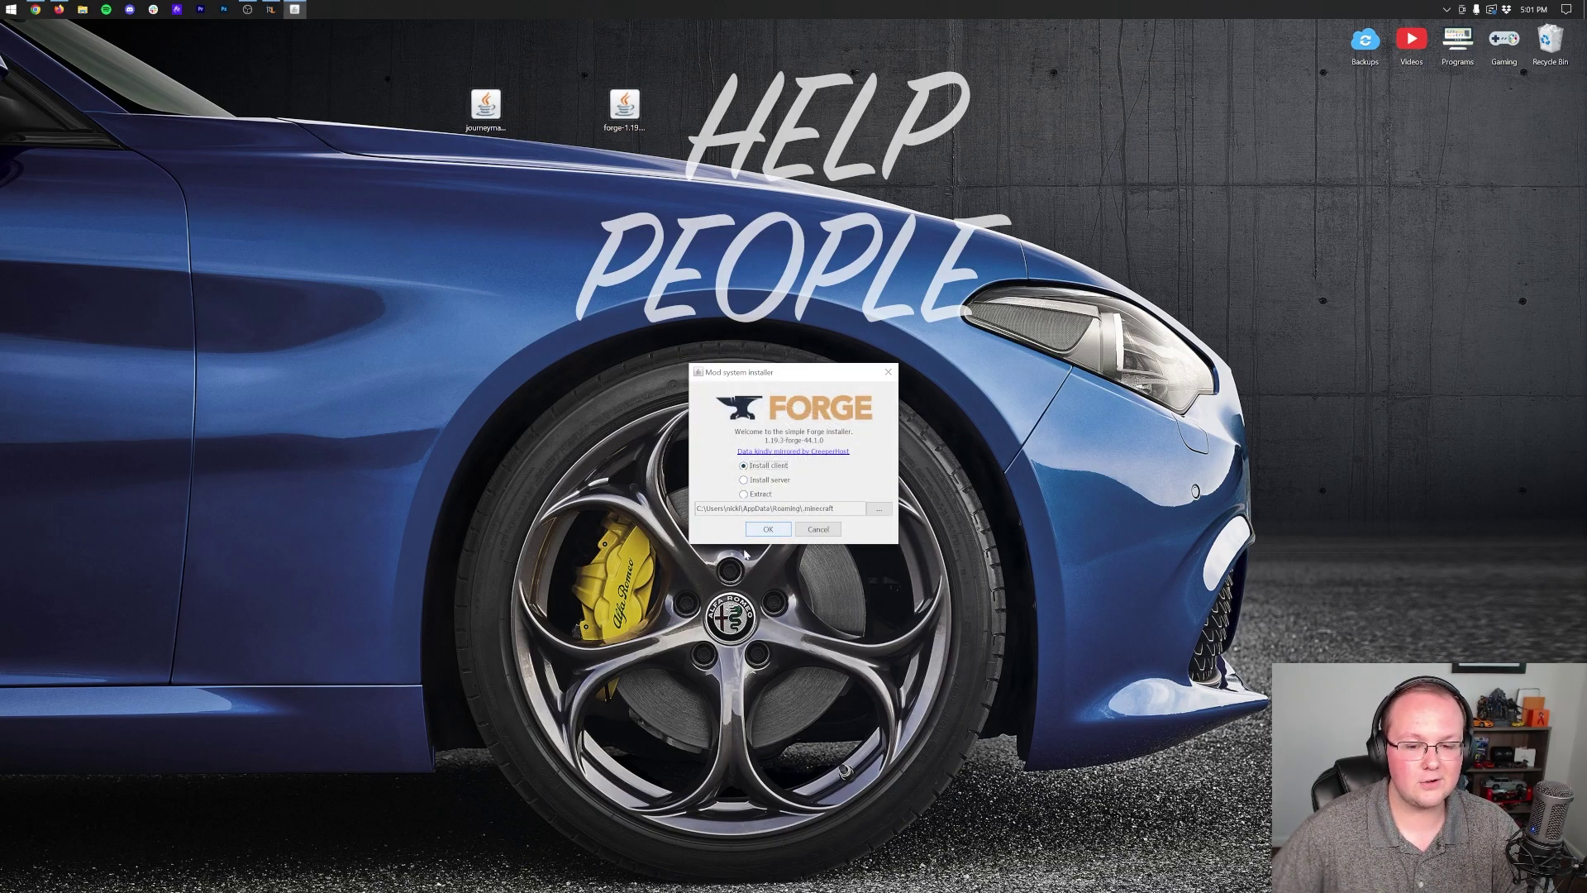
{"action": "left_click", "coordinate": [765, 530]}
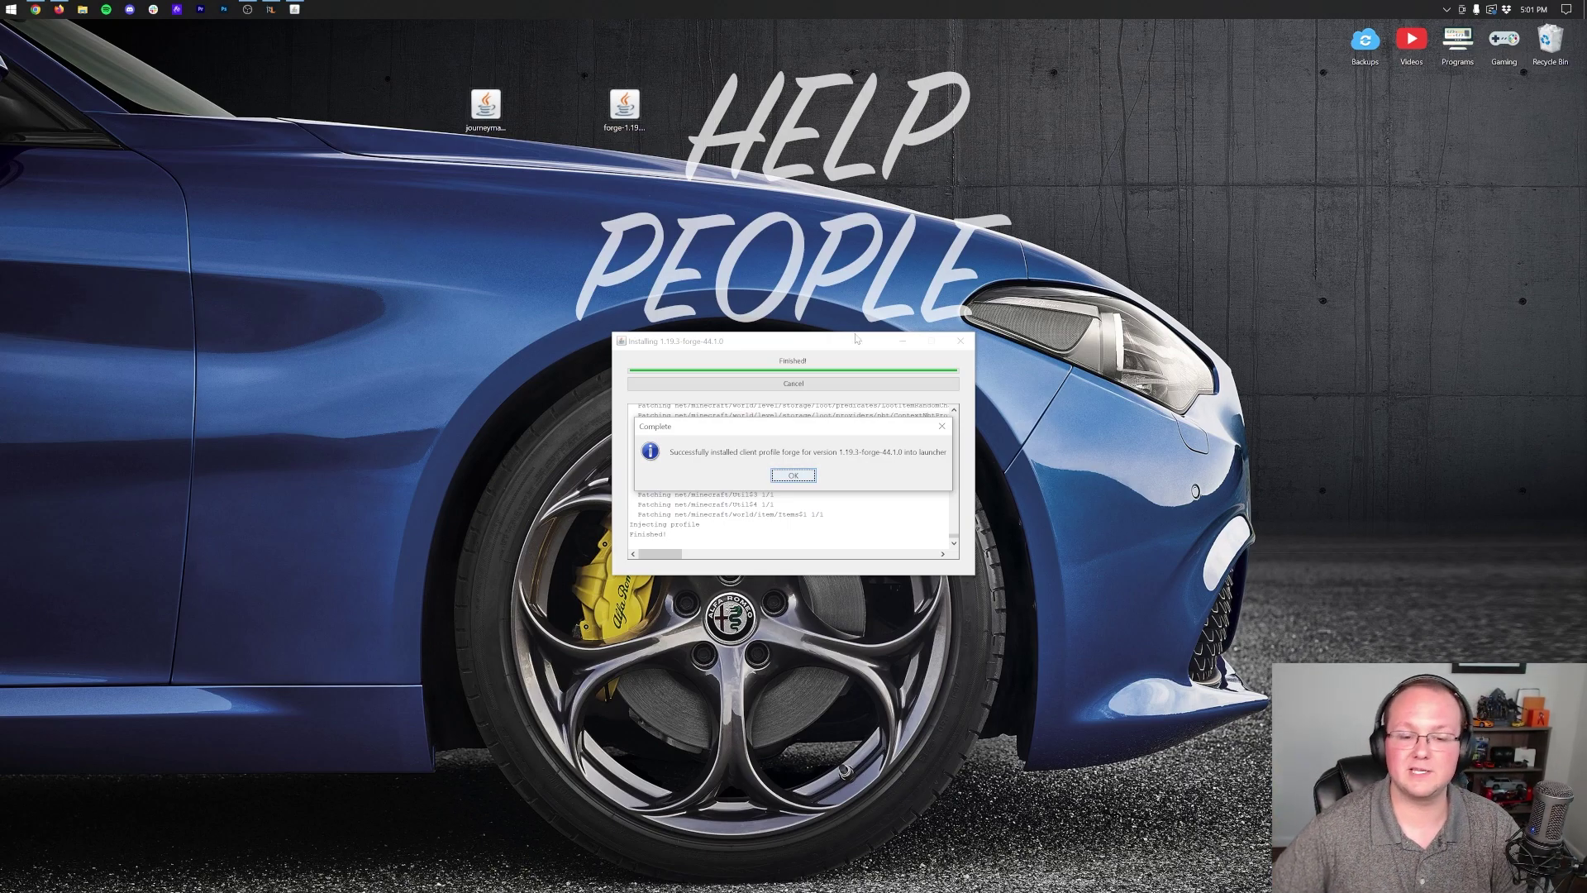
Step: Close the finished installer, recycle the Forge installer file and reposition the journeymap jar
{"action": "left_click", "coordinate": [791, 476]}
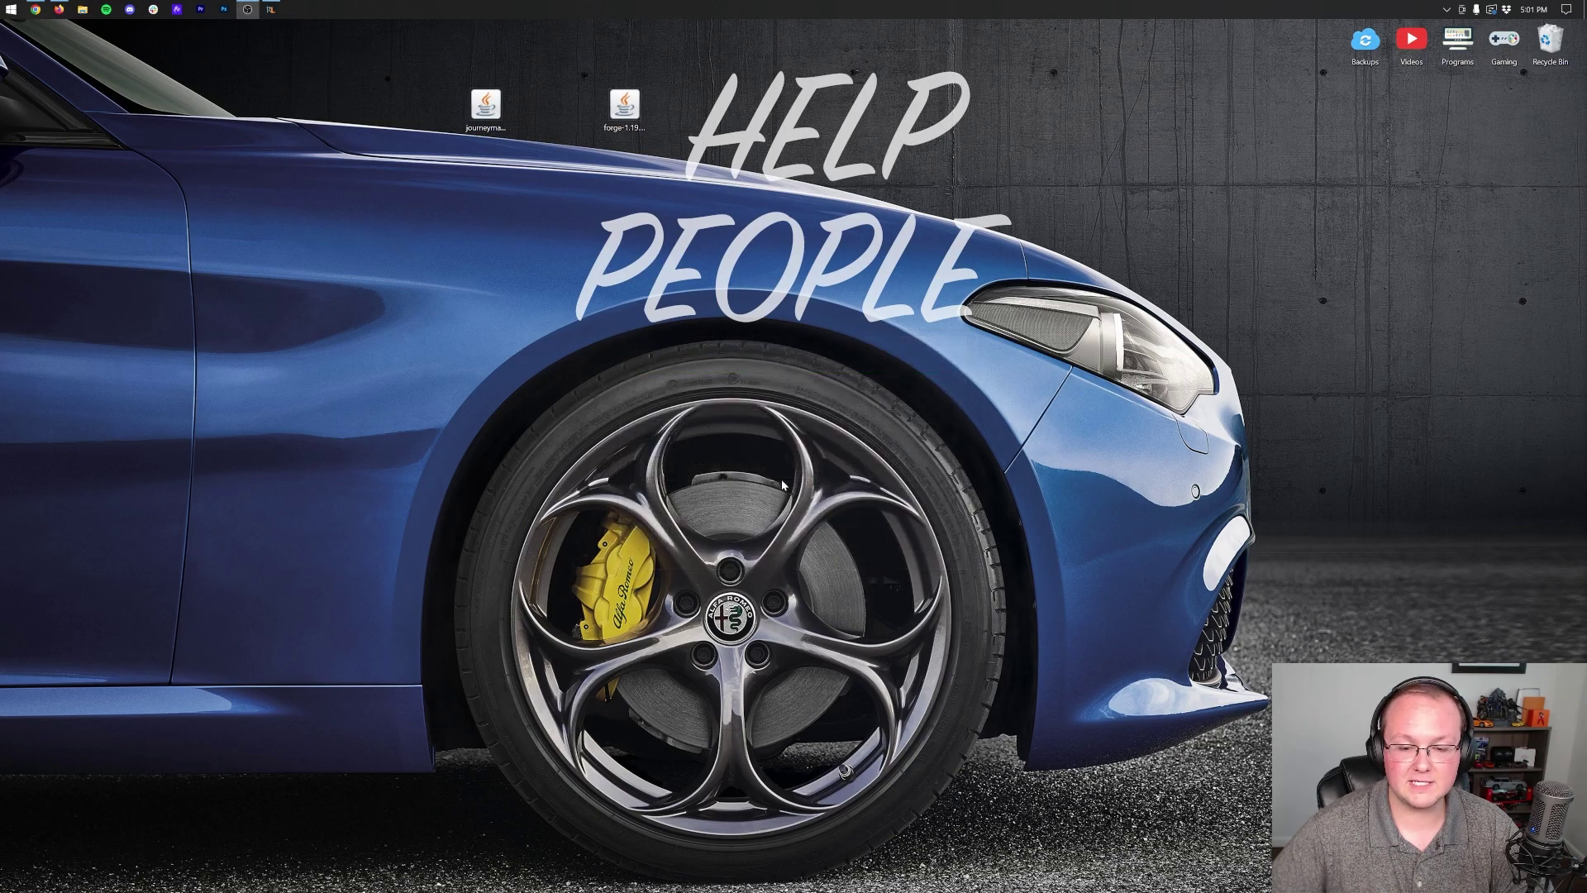
{"action": "left_click_drag", "start_coordinate": [624, 106], "coordinate": [1550, 41]}
{"action": "left_click_drag", "start_coordinate": [500, 104], "coordinate": [594, 103]}
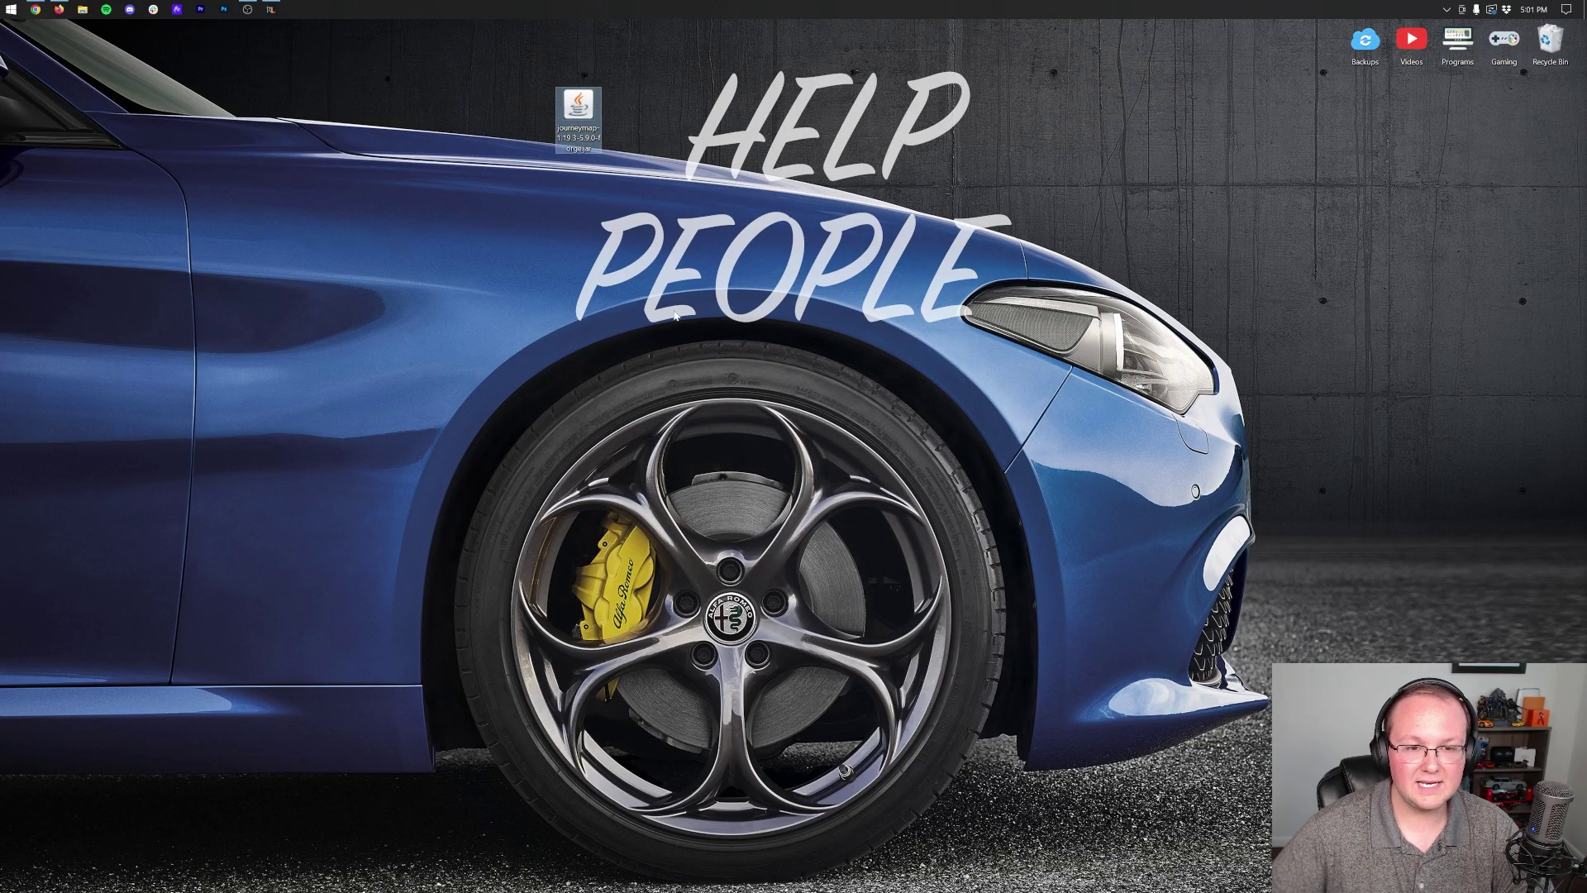
Step: Start Minecraft Launcher and check the forge installation in the play list, backing out of the modded warning
{"action": "left_click", "coordinate": [11, 9]}
{"action": "left_click", "coordinate": [238, 197]}
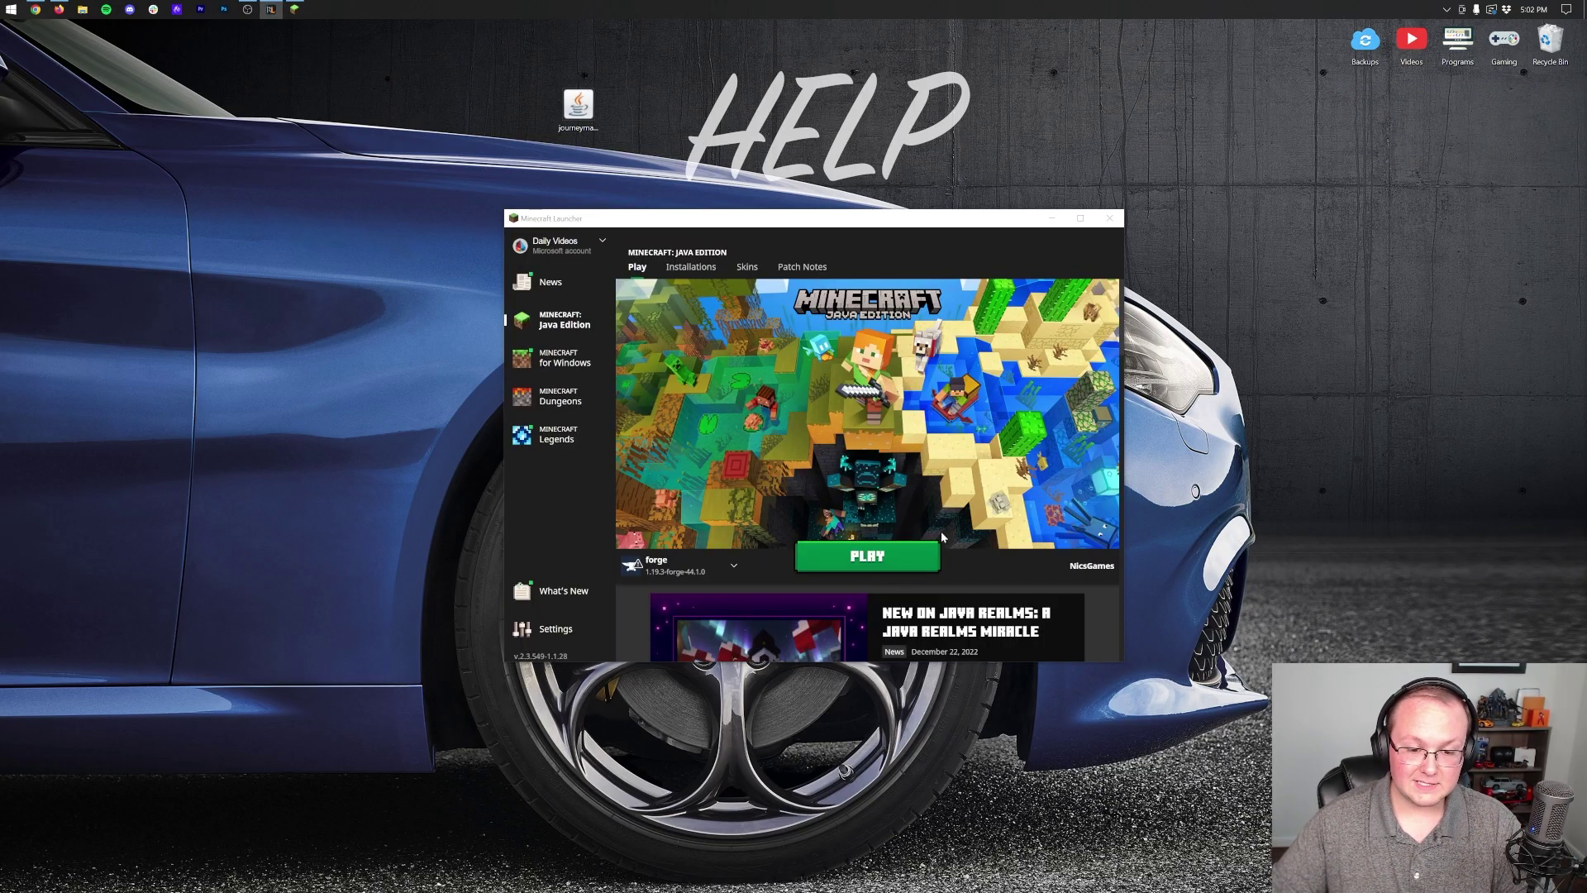
{"action": "left_click", "coordinate": [661, 567]}
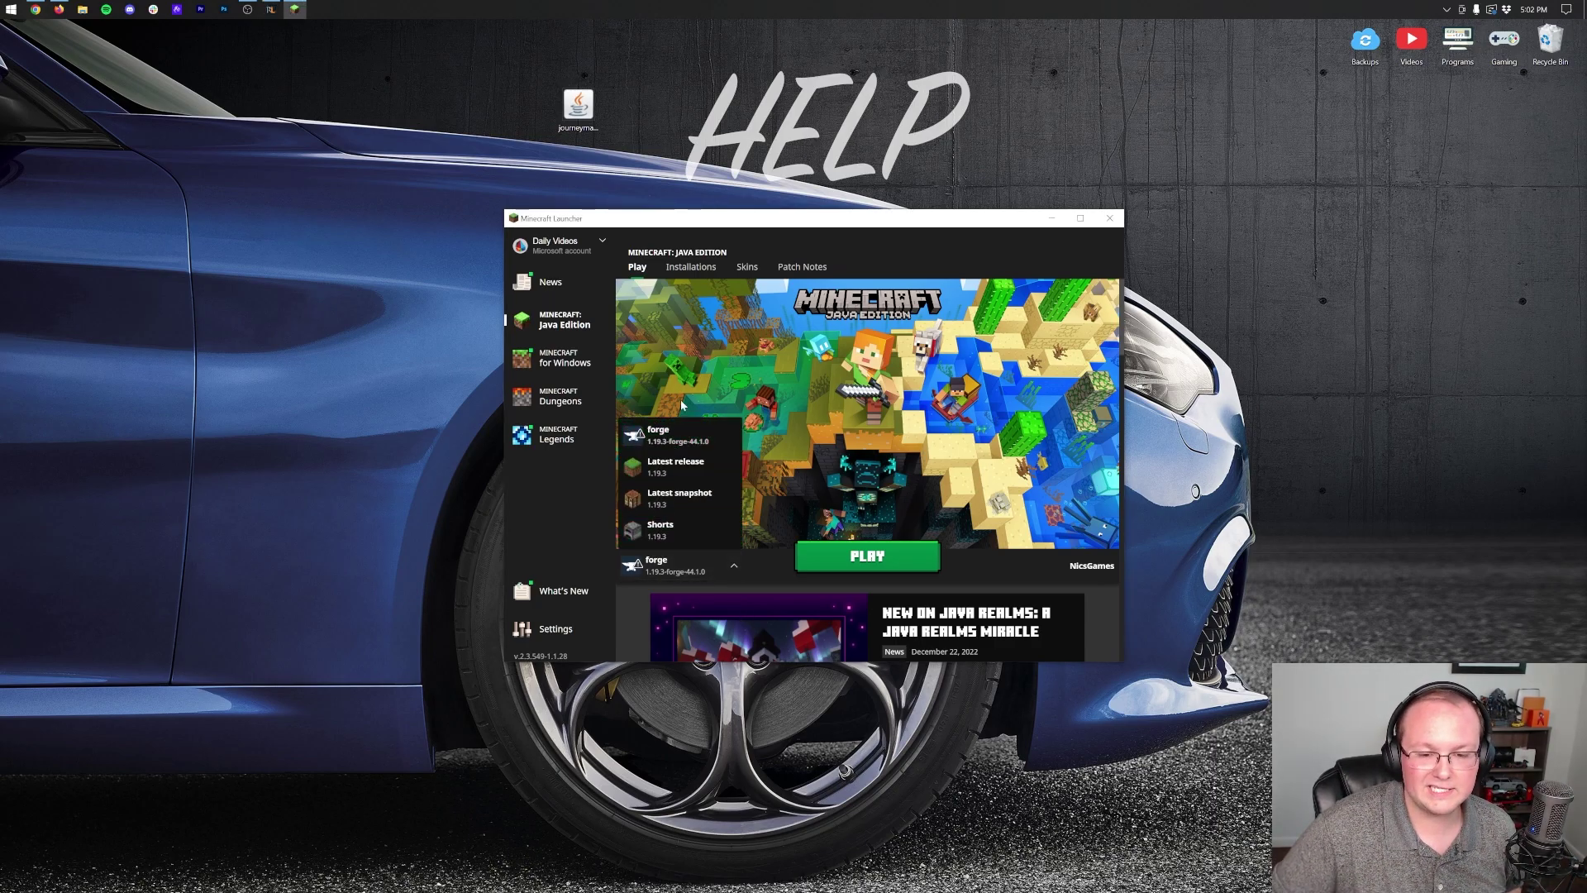
{"action": "left_click", "coordinate": [764, 426]}
{"action": "left_click", "coordinate": [838, 570]}
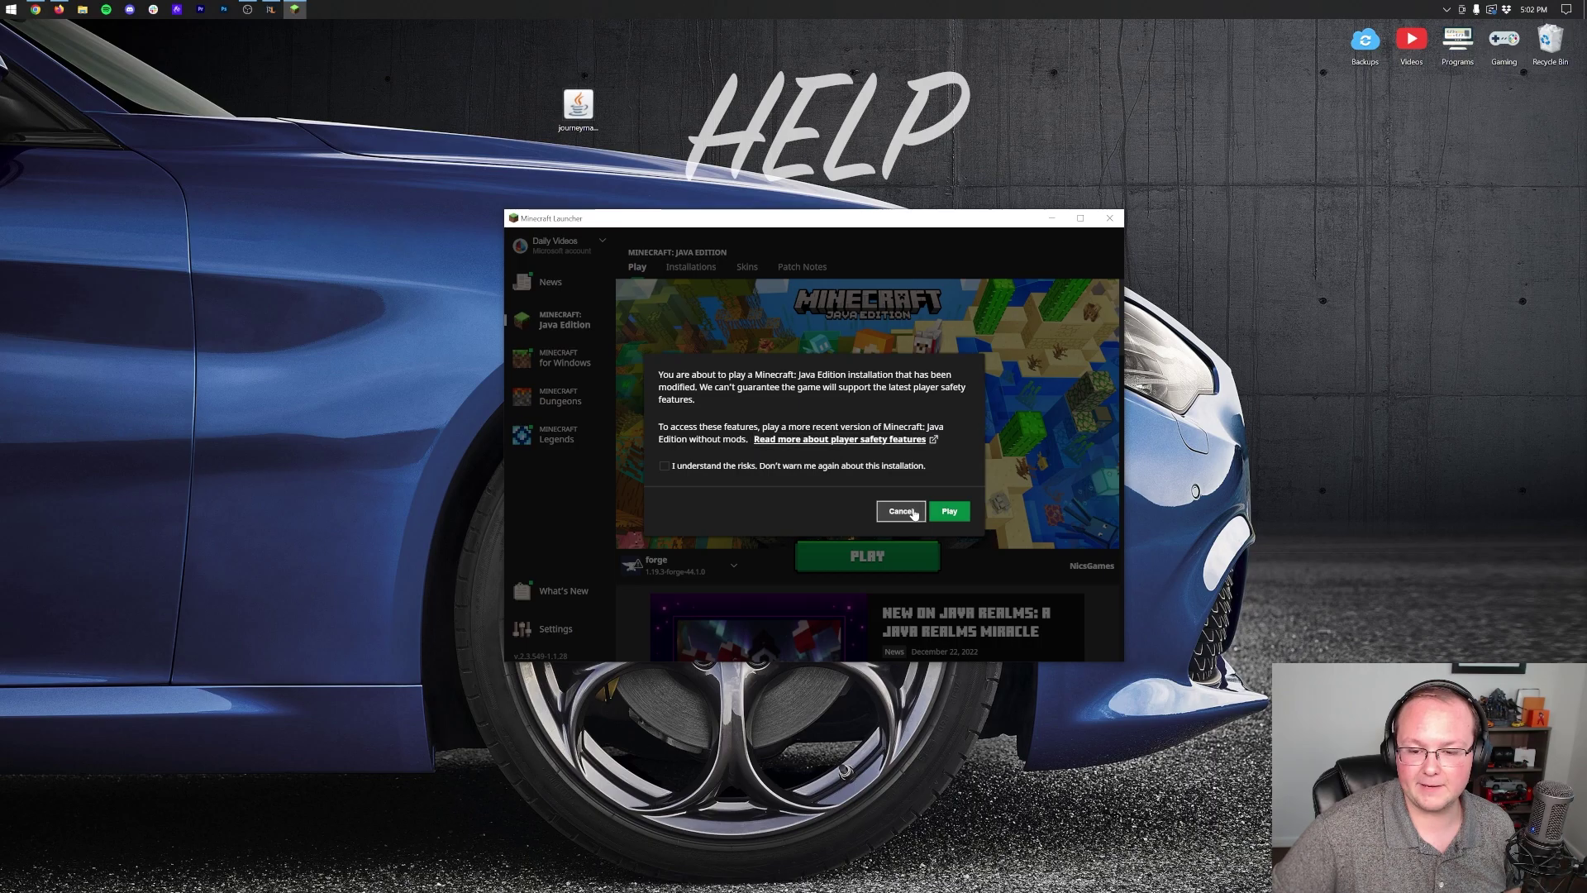
{"action": "left_click", "coordinate": [937, 506]}
{"action": "left_click", "coordinate": [690, 558]}
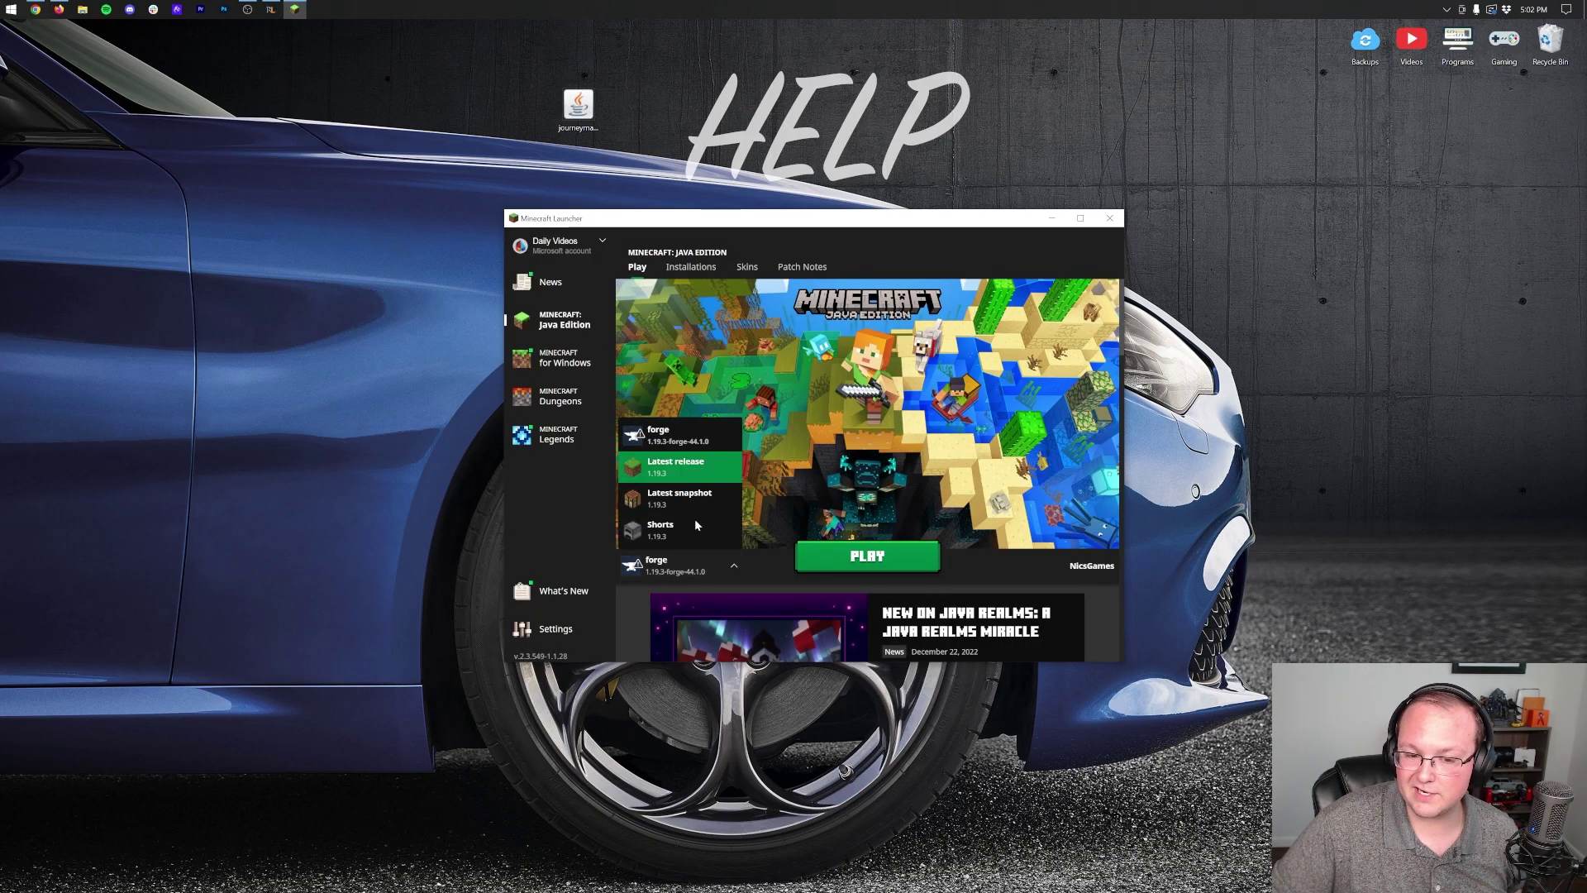
{"action": "left_click", "coordinate": [769, 425]}
Step: Switch to the Installations tab and cancel the modded warning after trying to play forge
{"action": "left_click", "coordinate": [691, 266]}
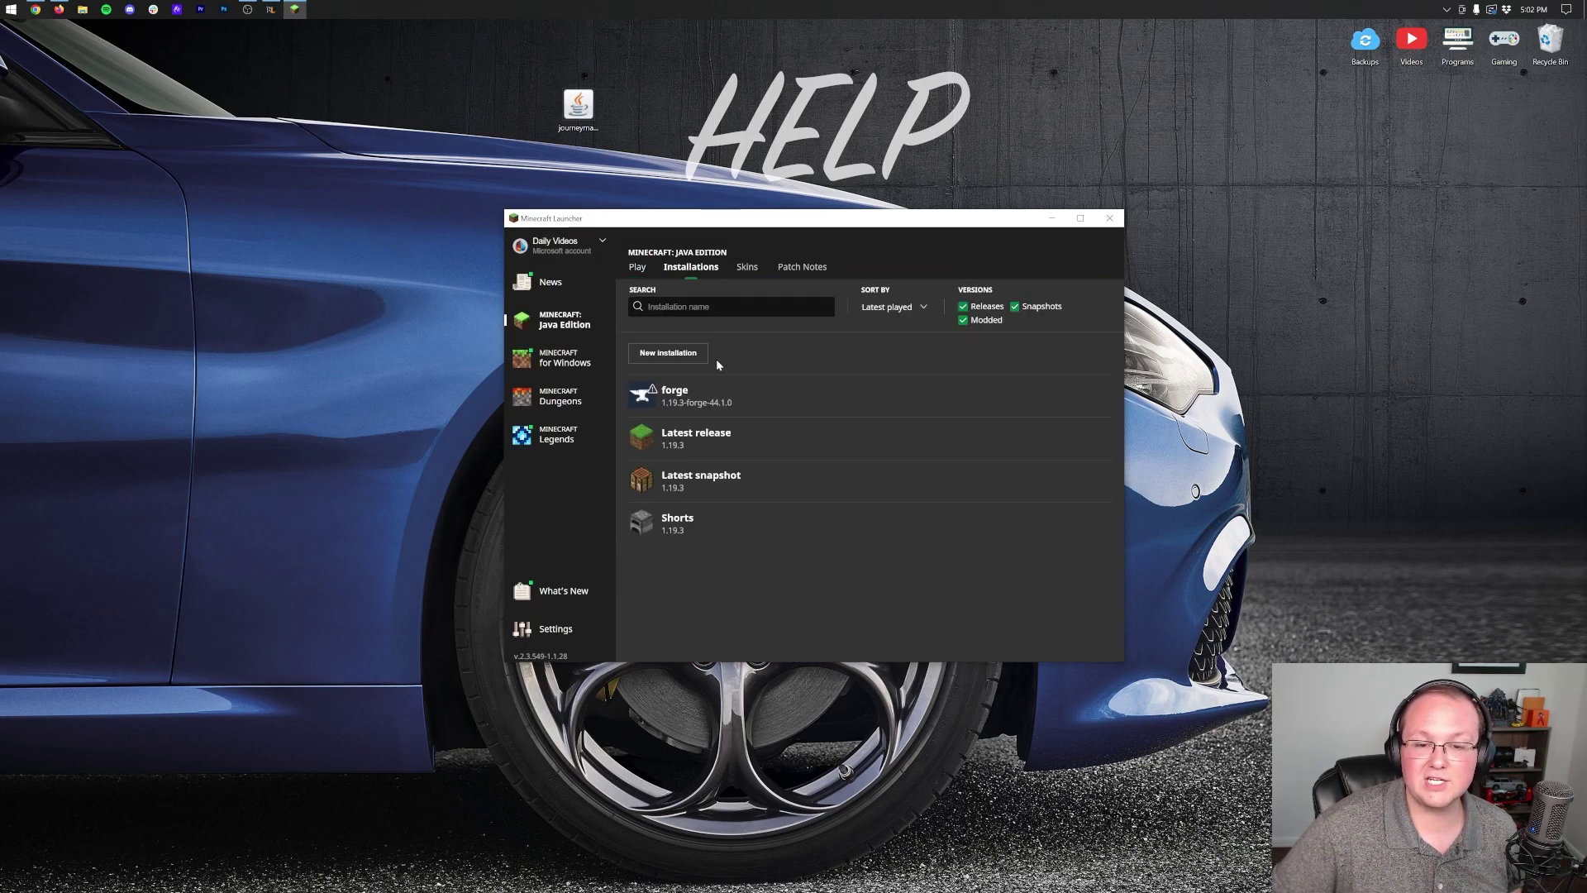
{"action": "left_click", "coordinate": [1039, 398]}
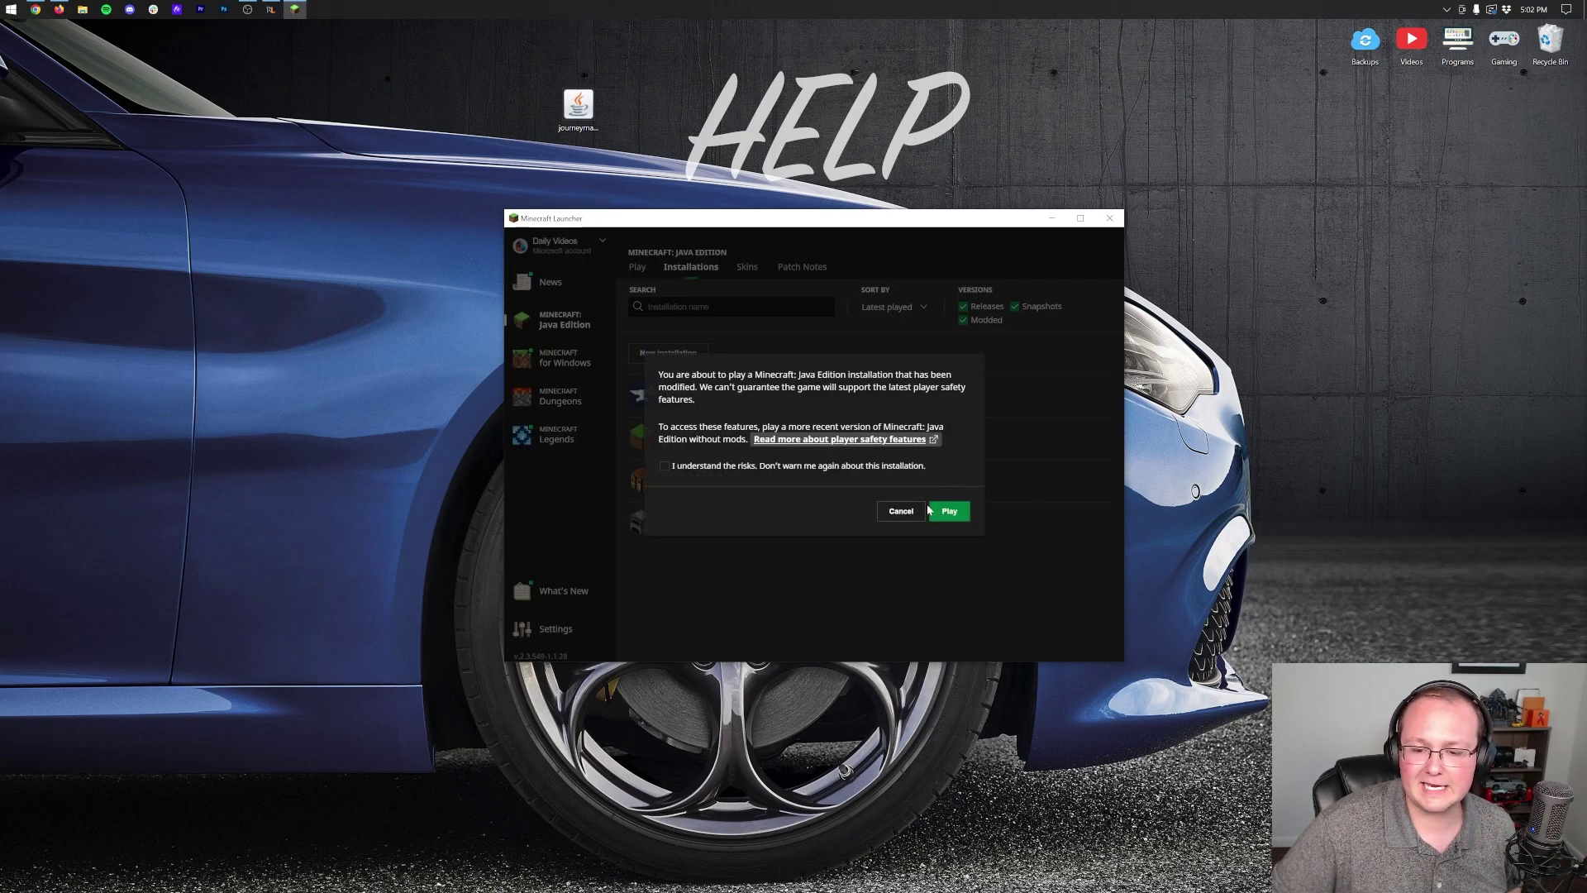
{"action": "left_click", "coordinate": [908, 511]}
Step: Toggle the Modded filter off and back on, then begin a new installation
{"action": "left_click", "coordinate": [984, 322]}
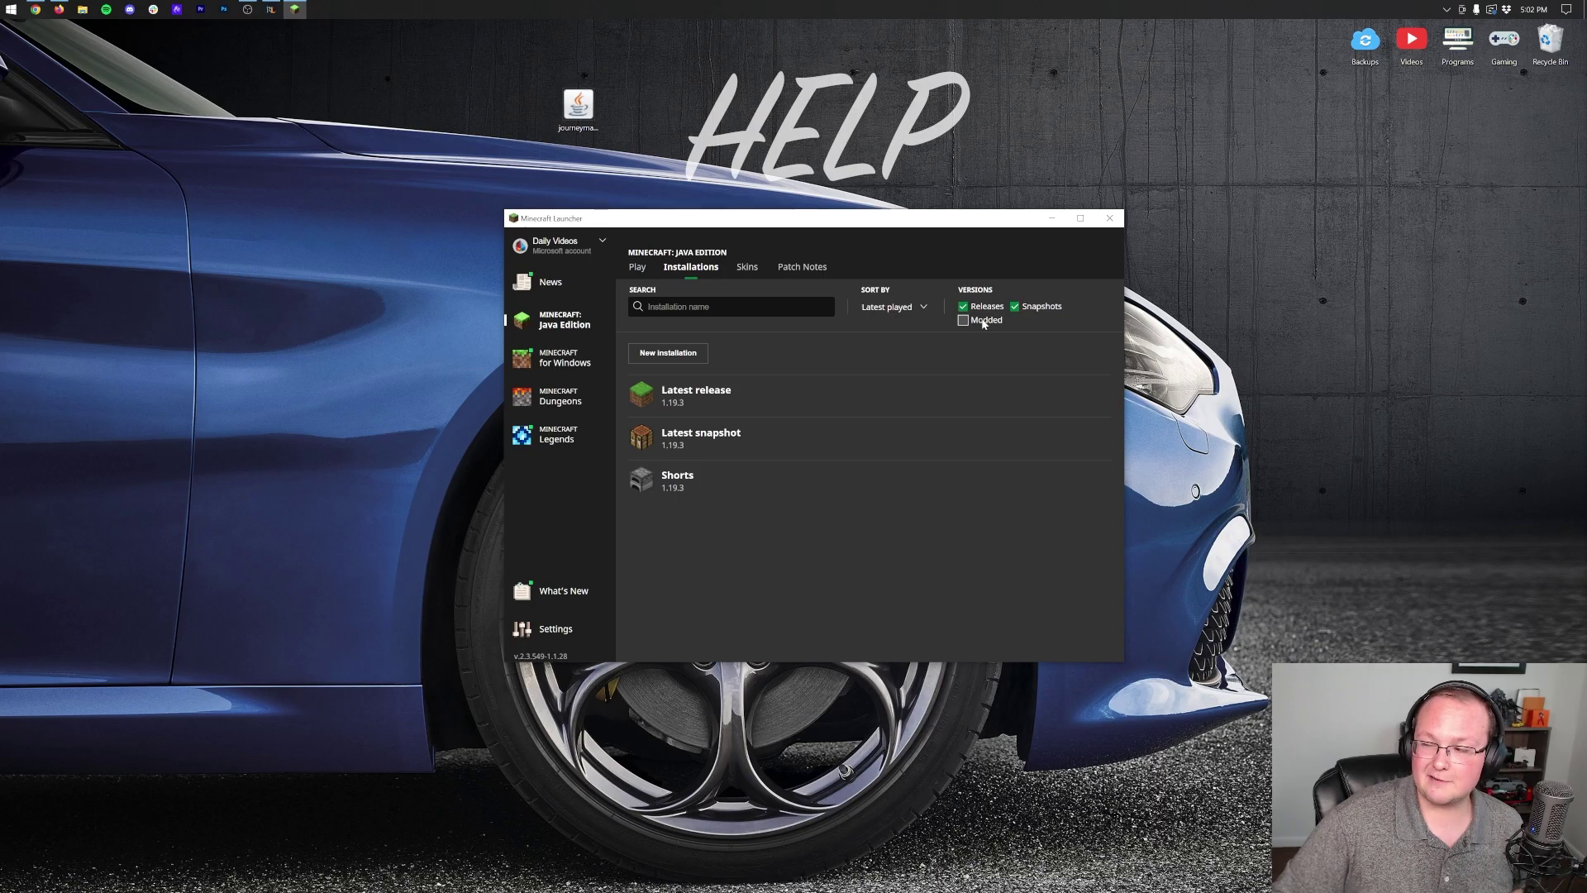
{"action": "left_click", "coordinate": [984, 323]}
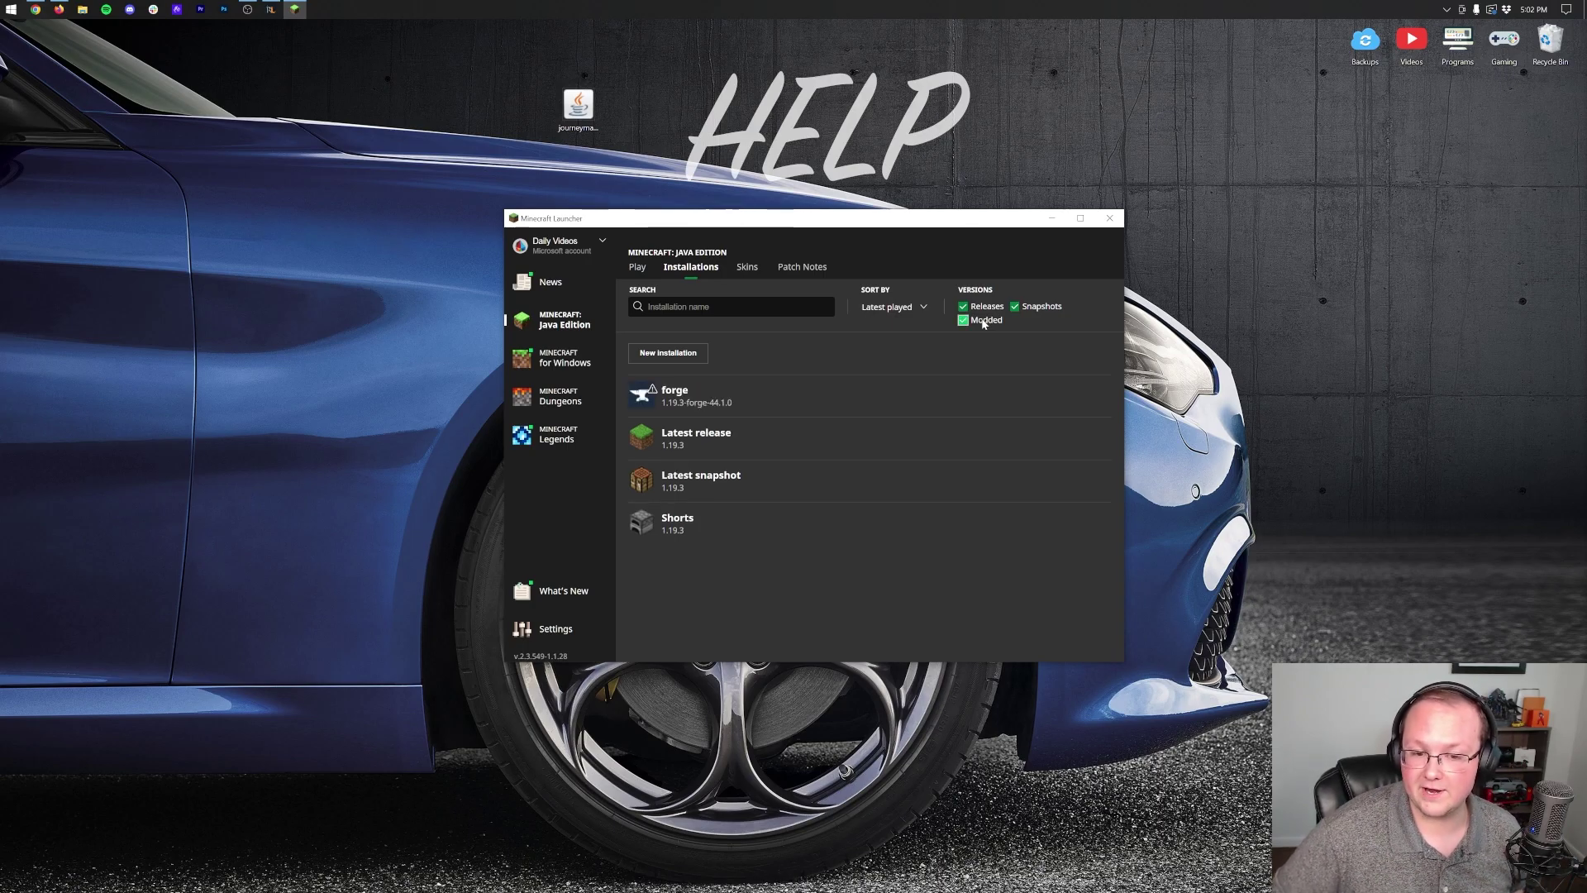
{"action": "mouse_move", "coordinate": [786, 405]}
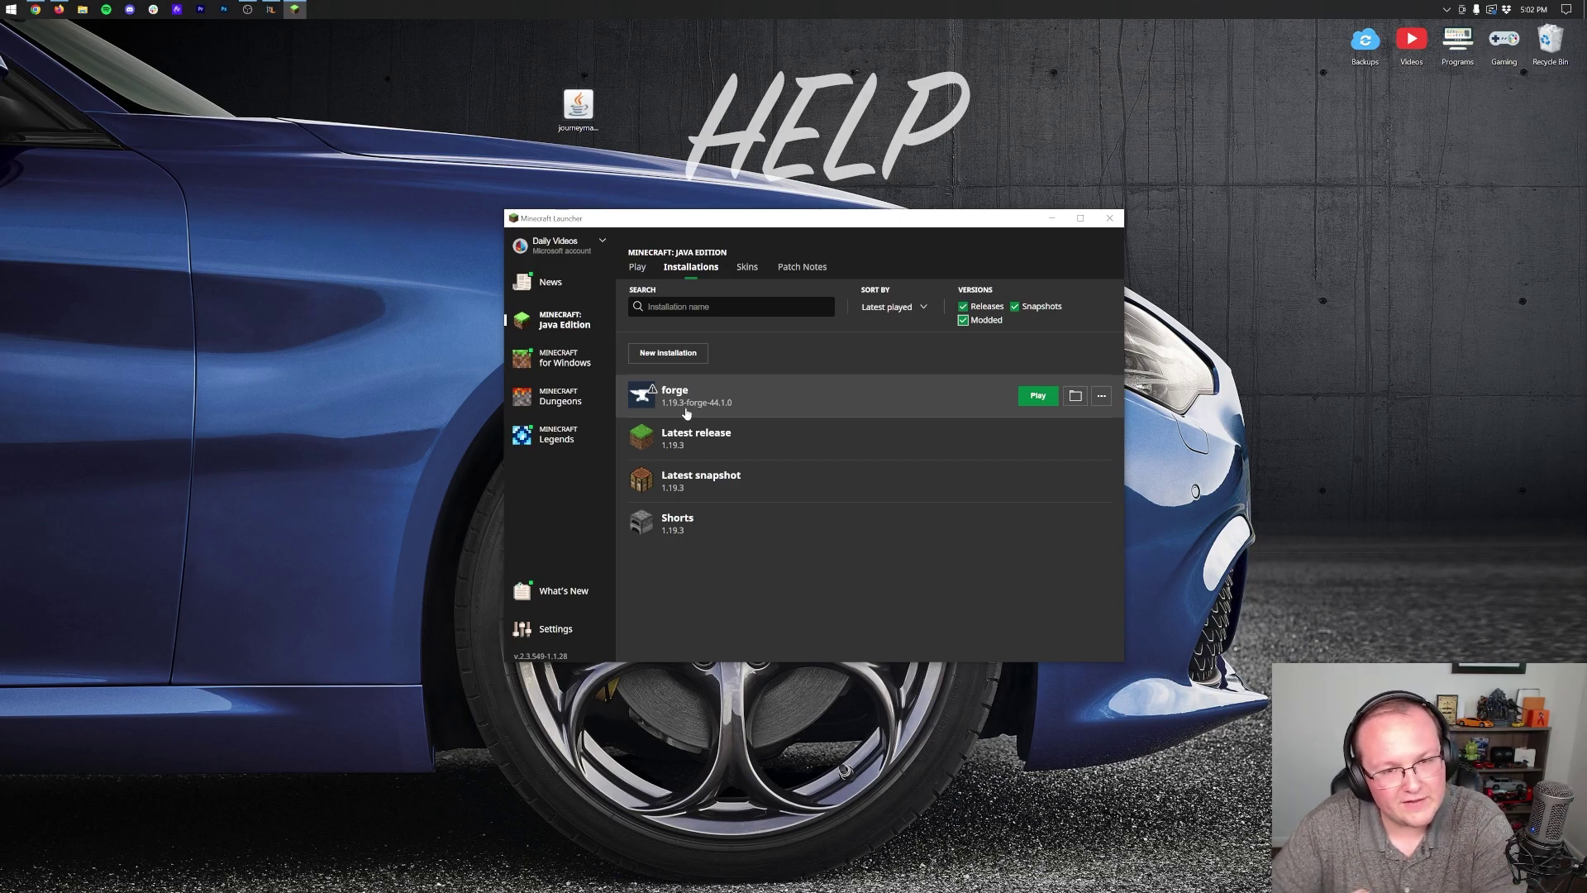
{"action": "left_click", "coordinate": [668, 353]}
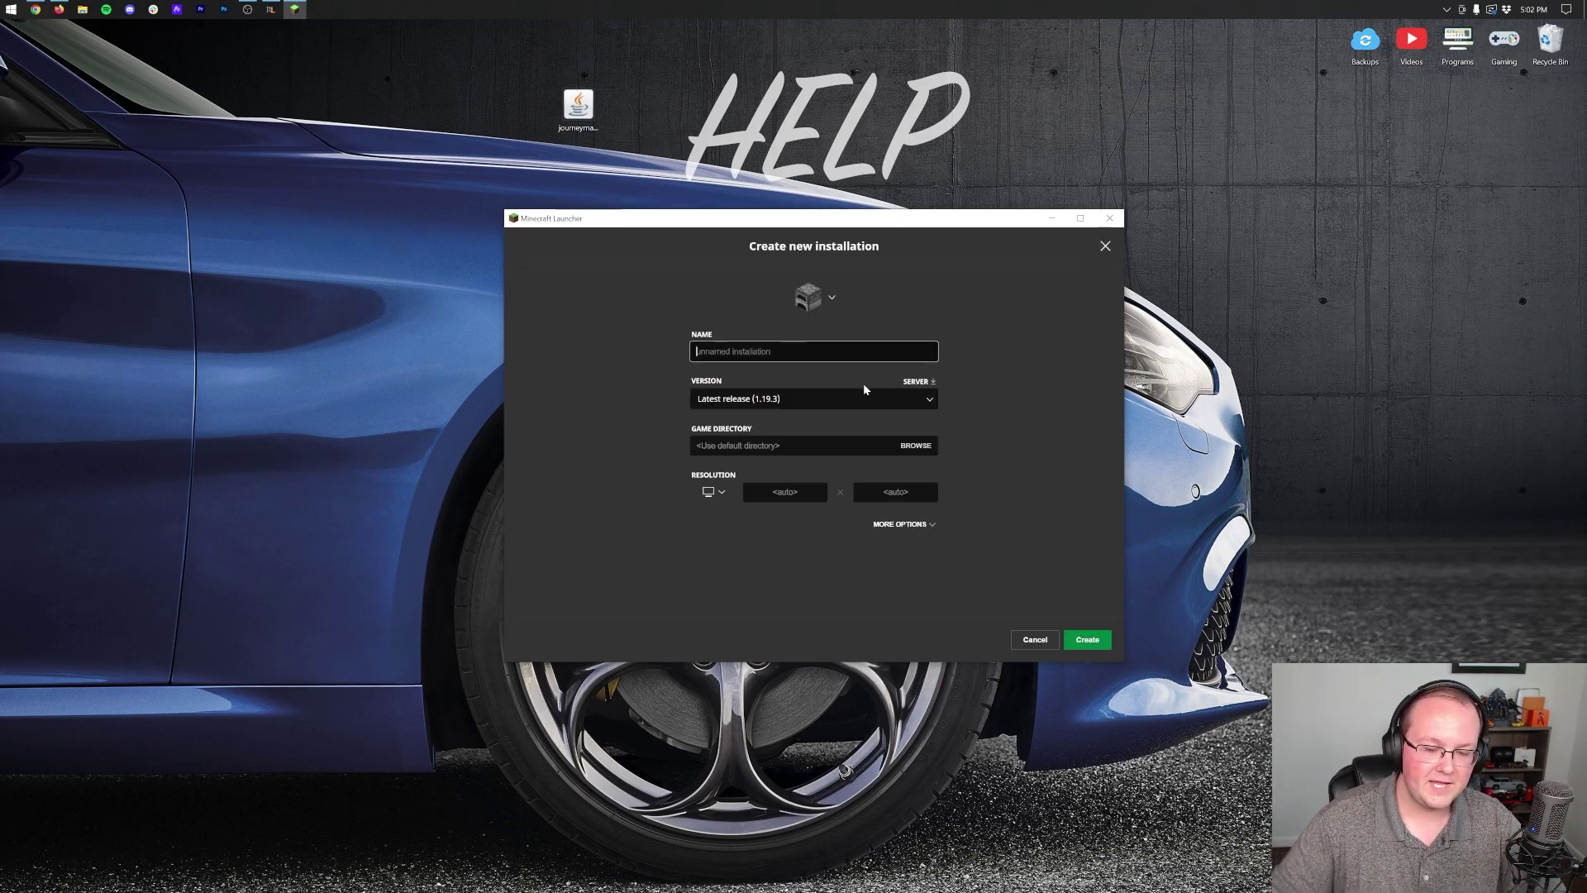
Step: Name the new installation 'JourneyMap 1.19.3'
{"action": "type", "text": "Jour"}
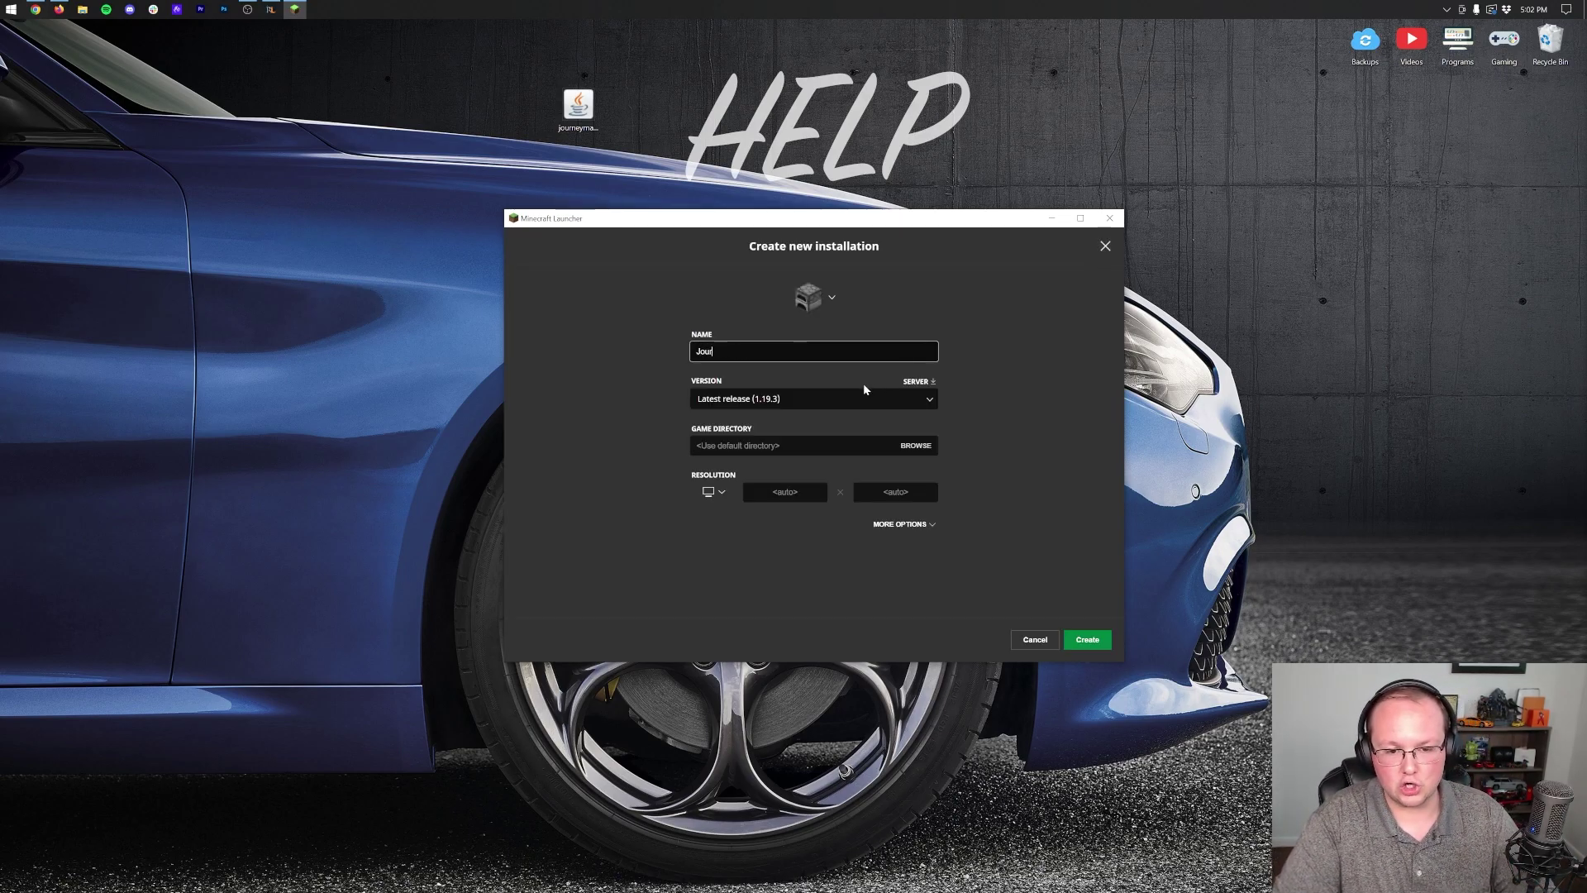
{"action": "type", "text": "ney Map 1.19.3"}
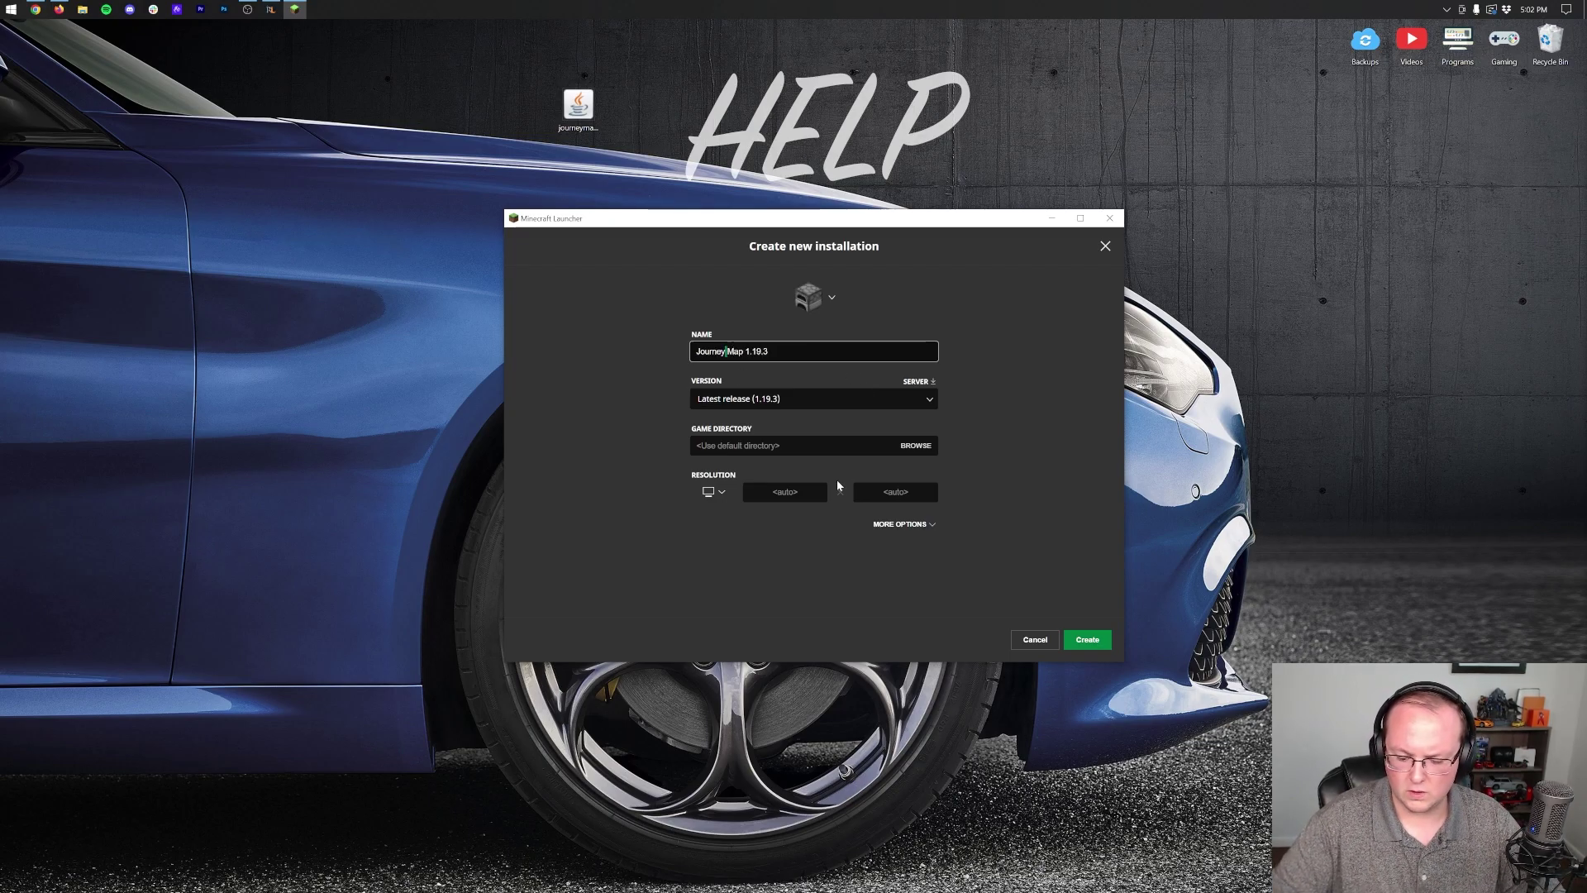
{"action": "key", "text": "Left"}
{"action": "key", "text": "Left"}
{"action": "key", "text": "Left"}
{"action": "key", "text": "Left"}
{"action": "key", "text": "Left"}
{"action": "key", "text": "Left"}
{"action": "key", "text": "Left"}
{"action": "key", "text": "Left"}
{"action": "key", "text": "Left"}
{"action": "key", "text": "Left"}
{"action": "key", "text": "BackSpace"}
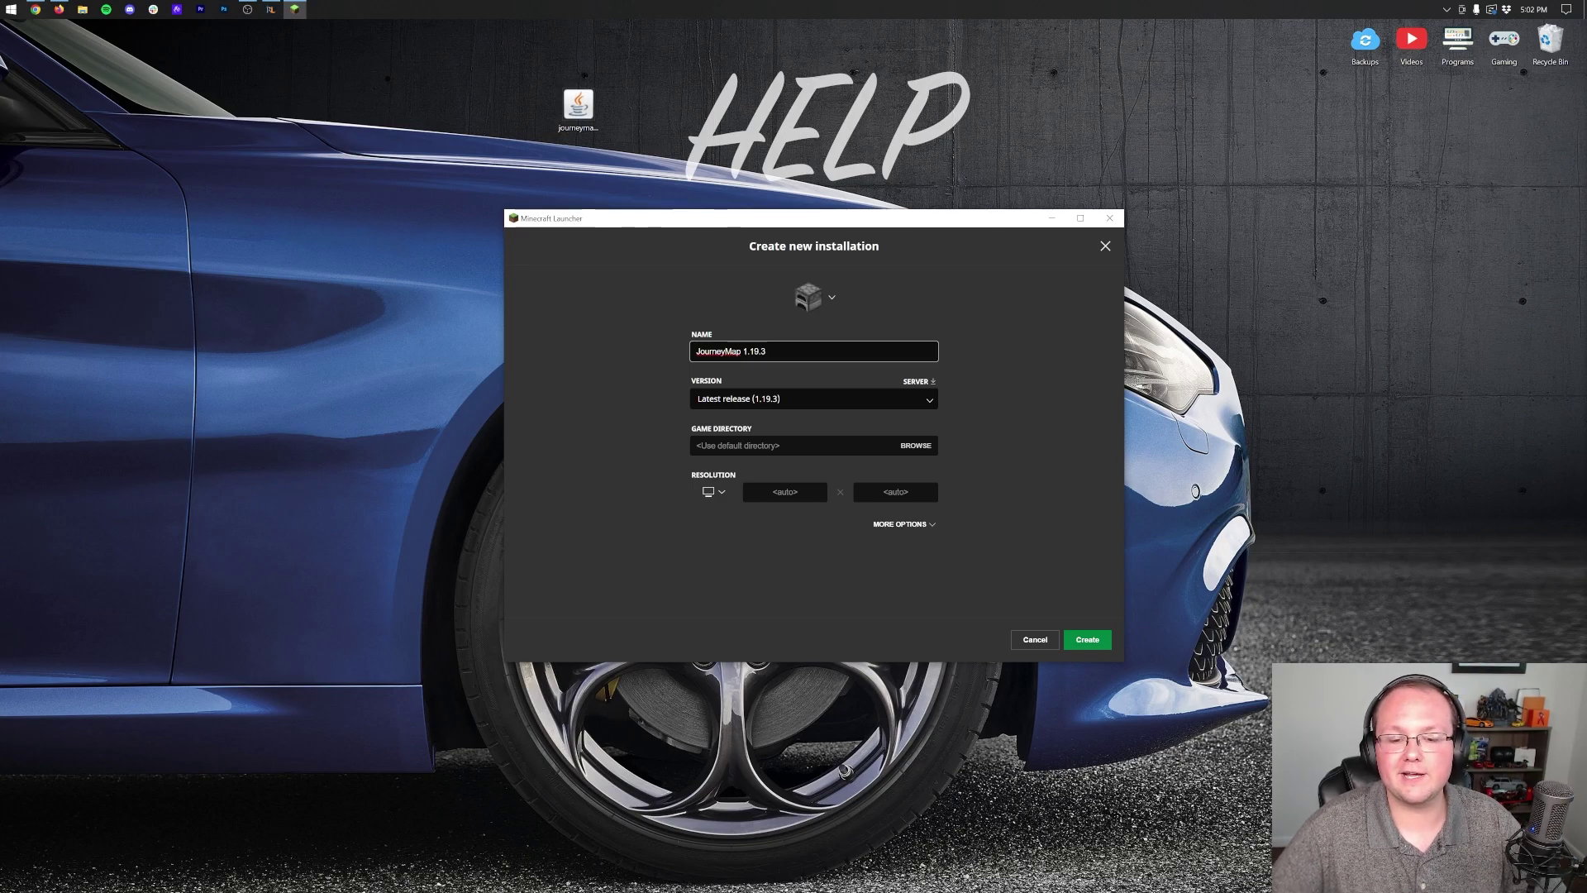
Step: Choose release 1.19.3-forge-44.1.0 as the installation's version
{"action": "left_click", "coordinate": [791, 399]}
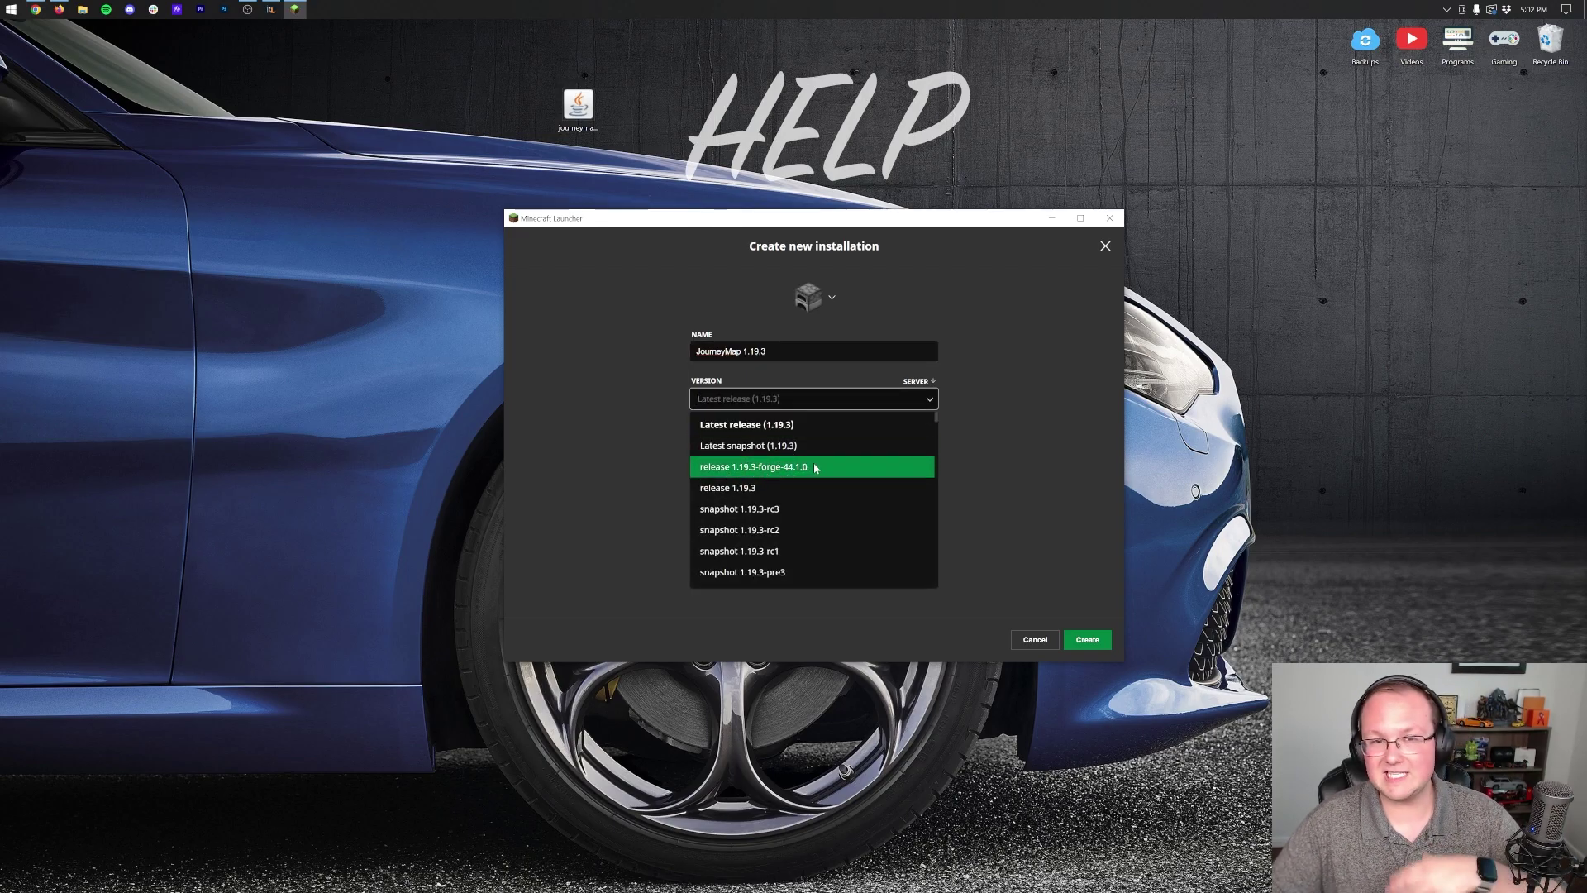
{"action": "scroll", "coordinate": [836, 501], "scroll_direction": "down", "scroll_amount": 20}
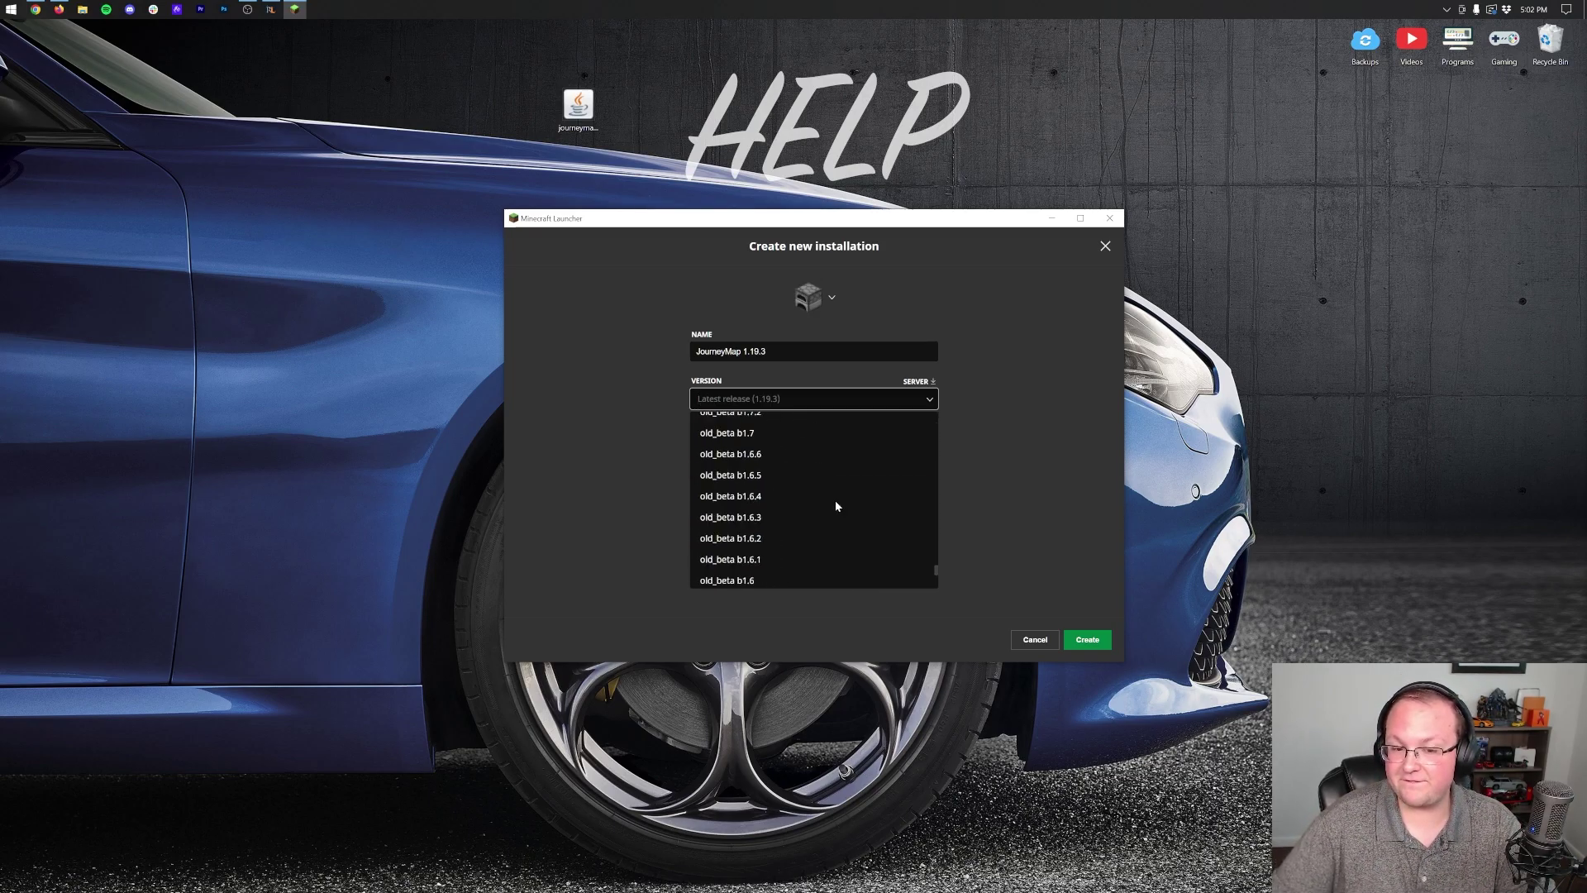
{"action": "scroll", "coordinate": [835, 506], "scroll_direction": "down", "scroll_amount": 5}
{"action": "scroll", "coordinate": [821, 509], "scroll_direction": "up", "scroll_amount": 20}
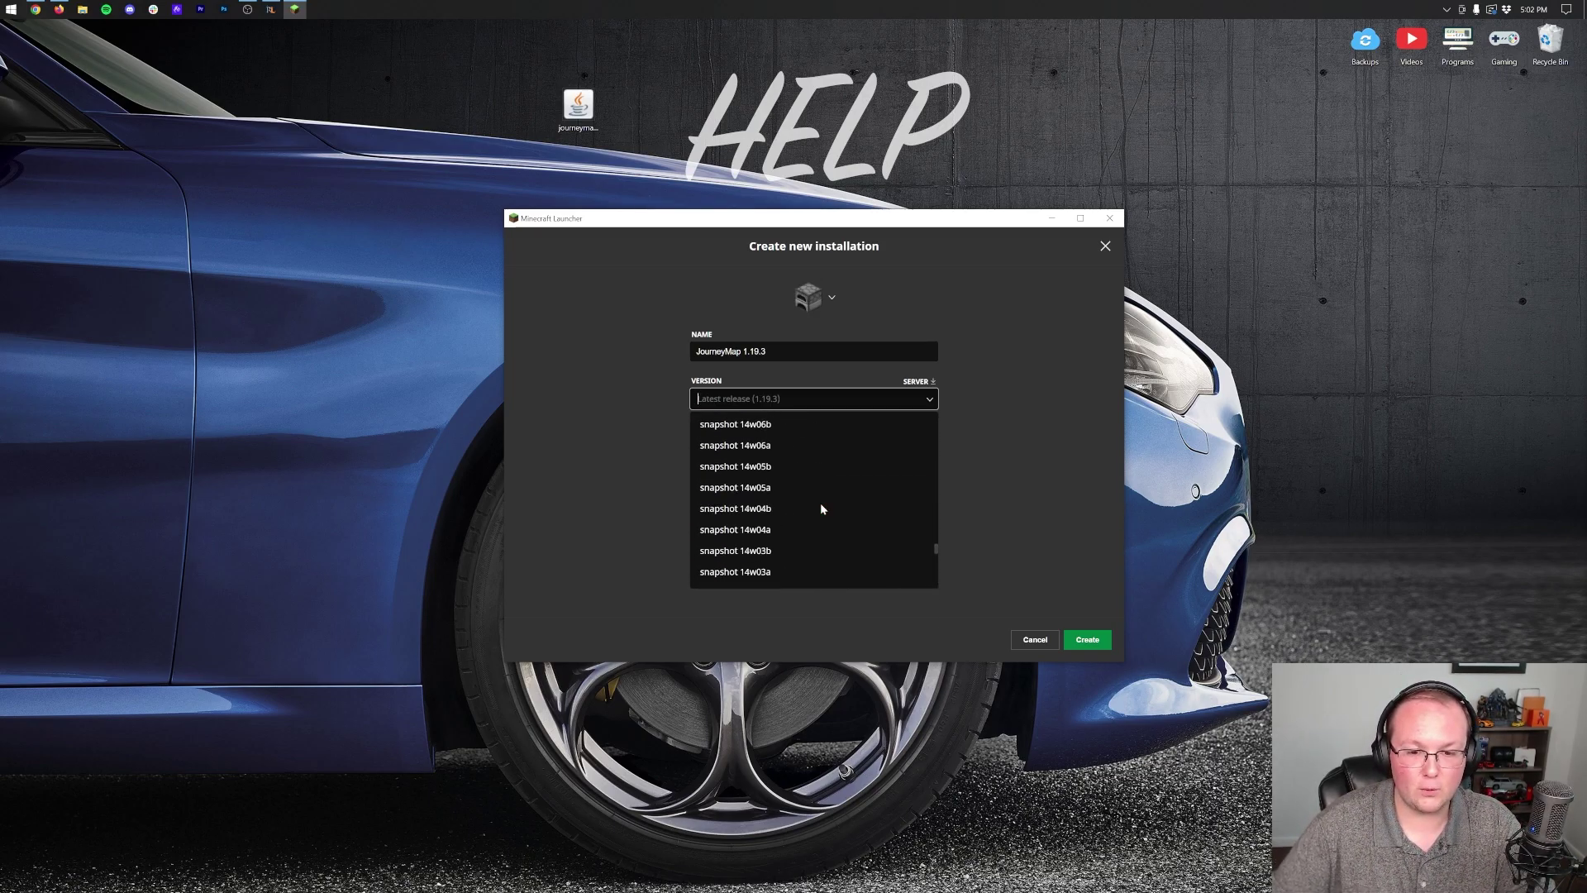
{"action": "scroll", "coordinate": [822, 508], "scroll_direction": "down", "scroll_amount": 8}
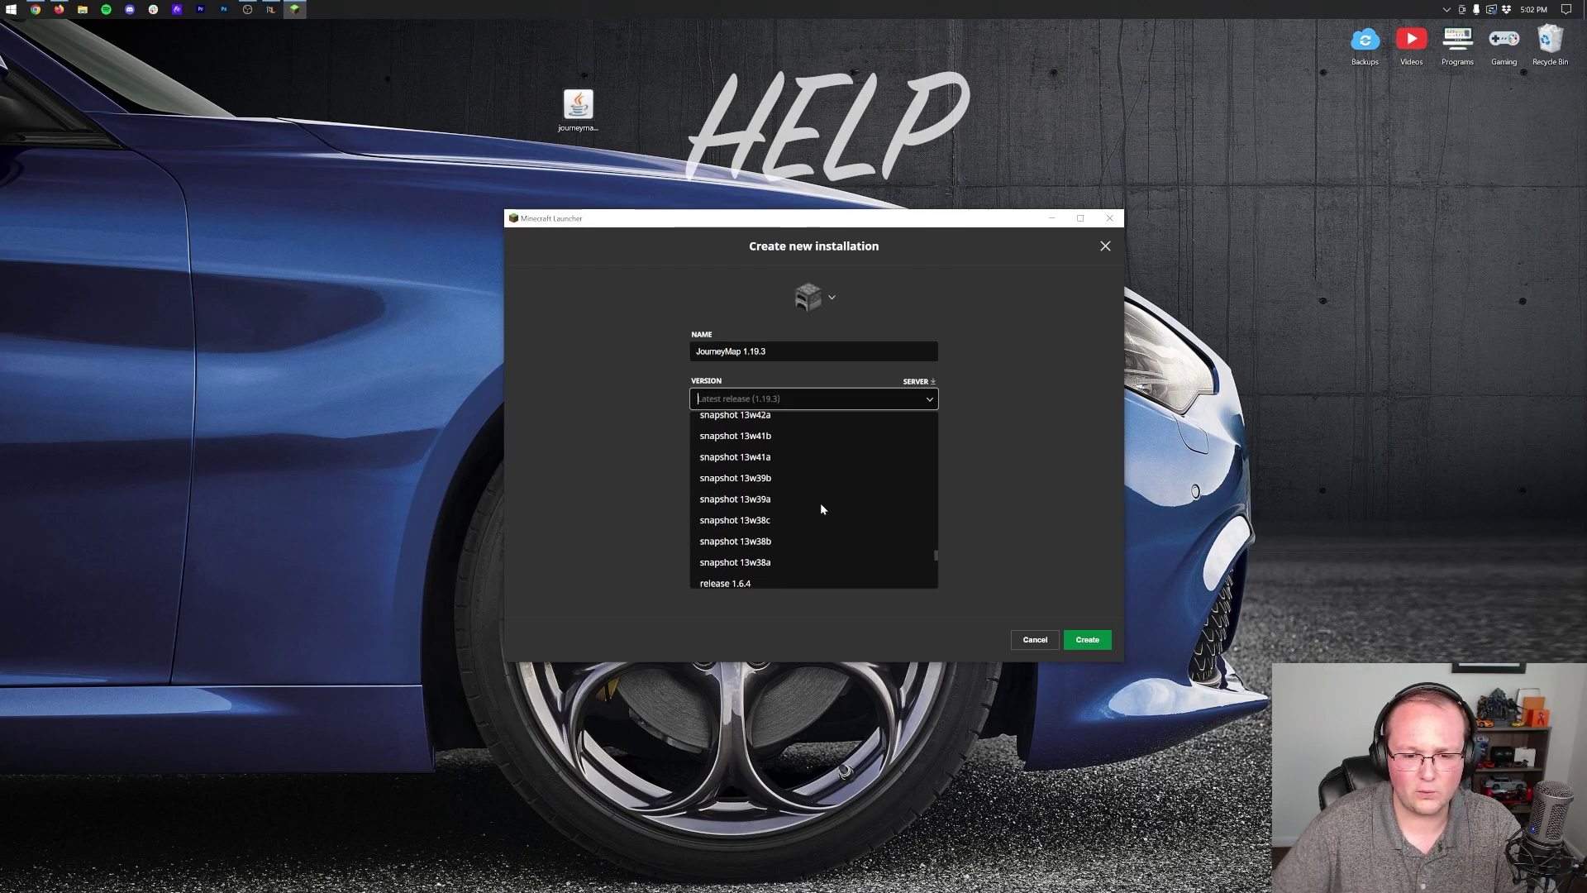
{"action": "scroll", "coordinate": [820, 506], "scroll_direction": "down", "scroll_amount": 10}
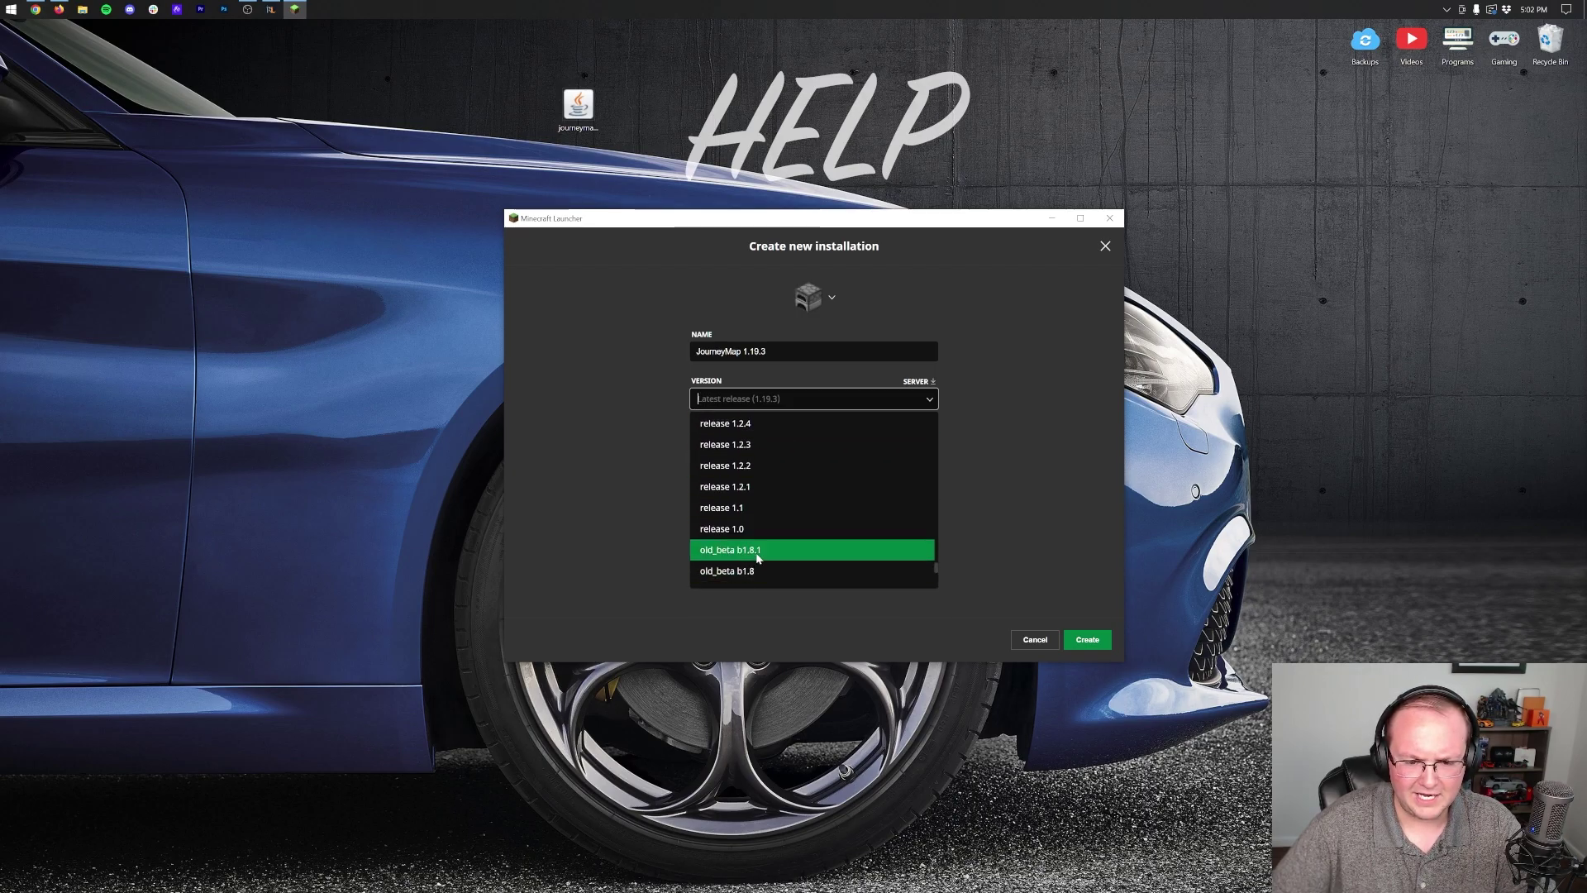
{"action": "scroll", "coordinate": [755, 529], "scroll_direction": "up", "scroll_amount": 20}
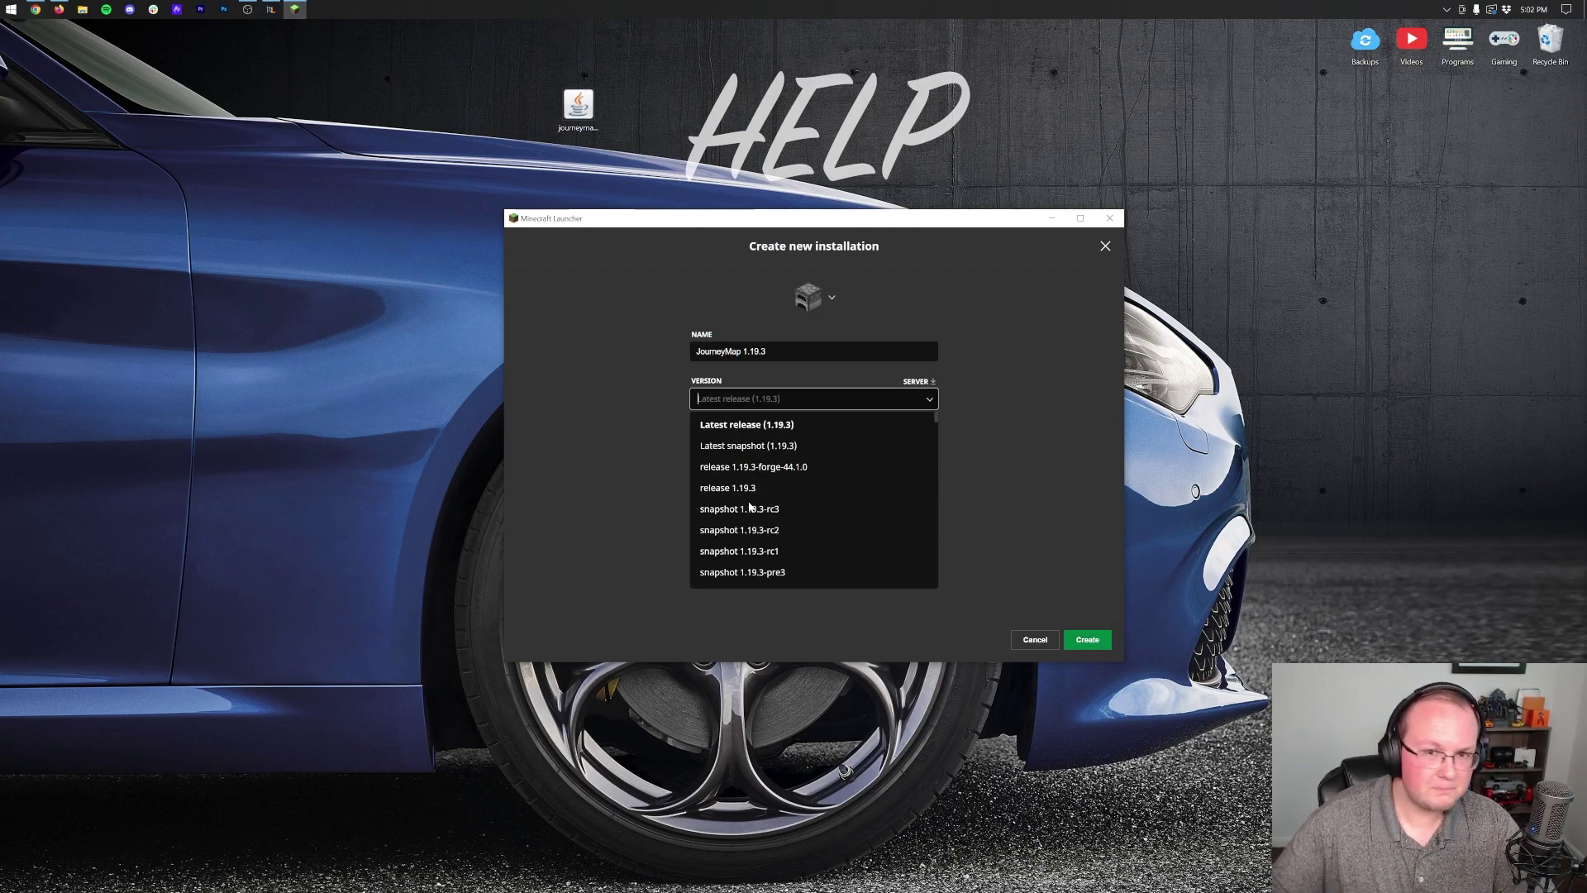
{"action": "left_click", "coordinate": [741, 468]}
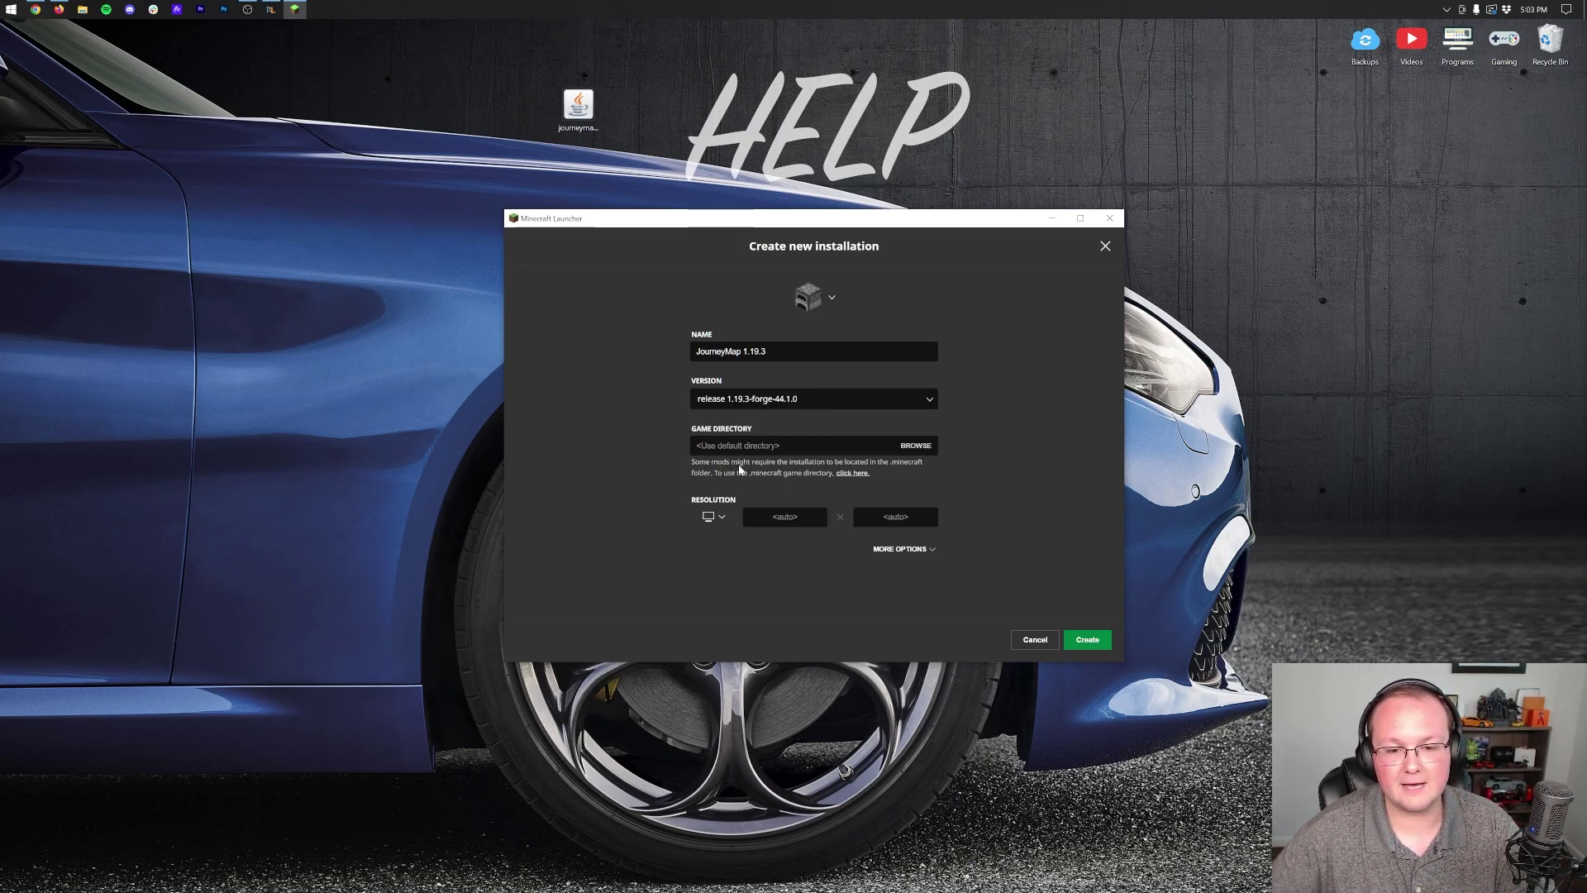
Step: Set the resolution to 1920 x 1080 and create the installation
{"action": "left_click", "coordinate": [716, 517]}
{"action": "left_click", "coordinate": [713, 461]}
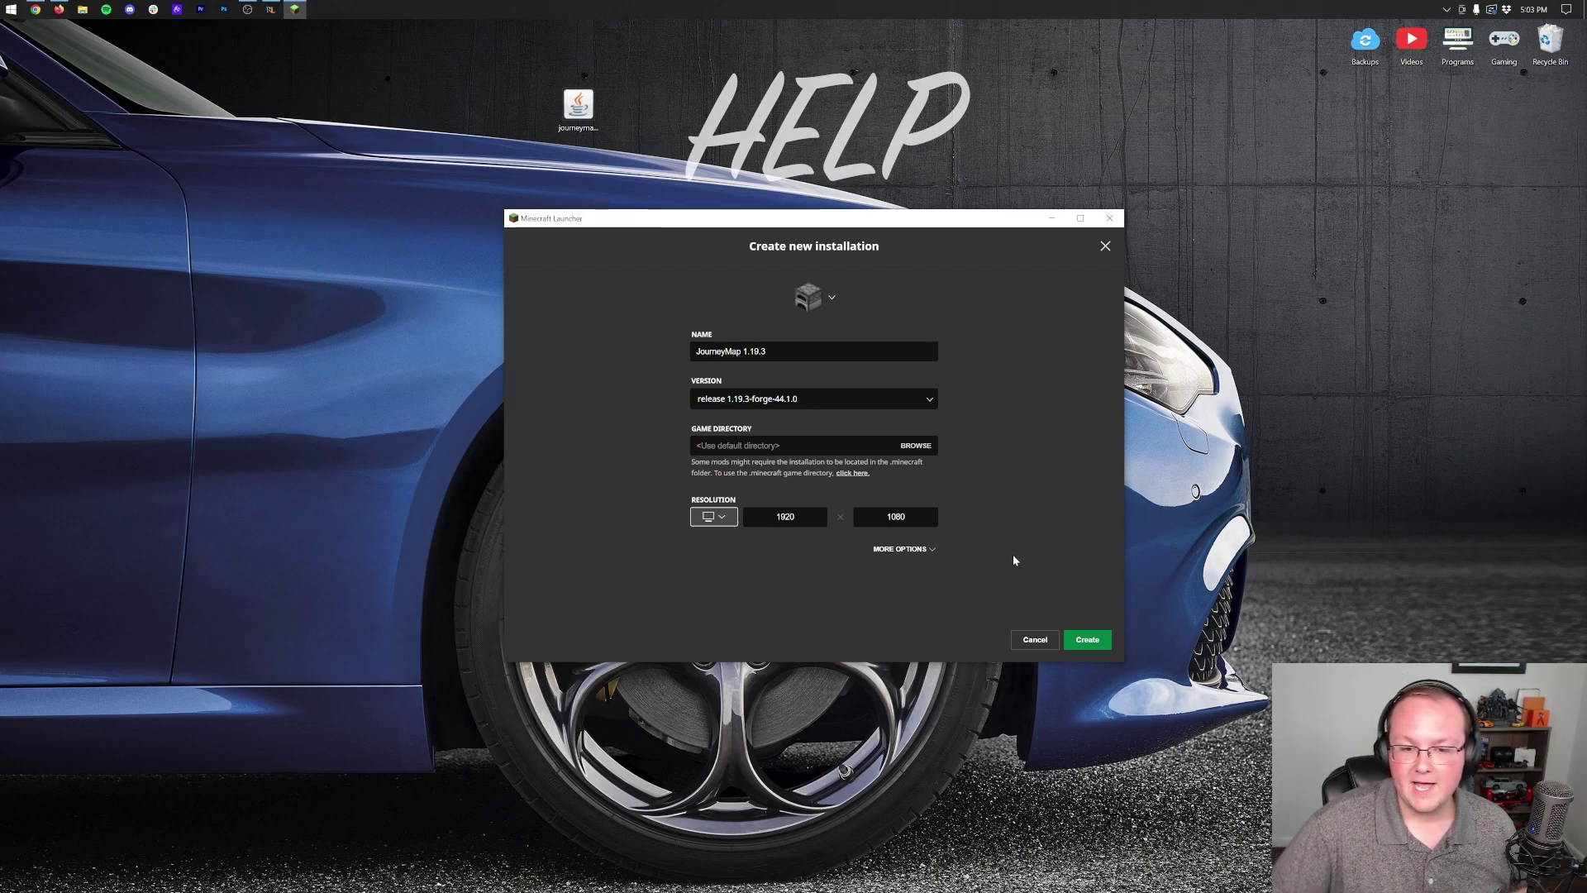
{"action": "left_click", "coordinate": [1075, 638]}
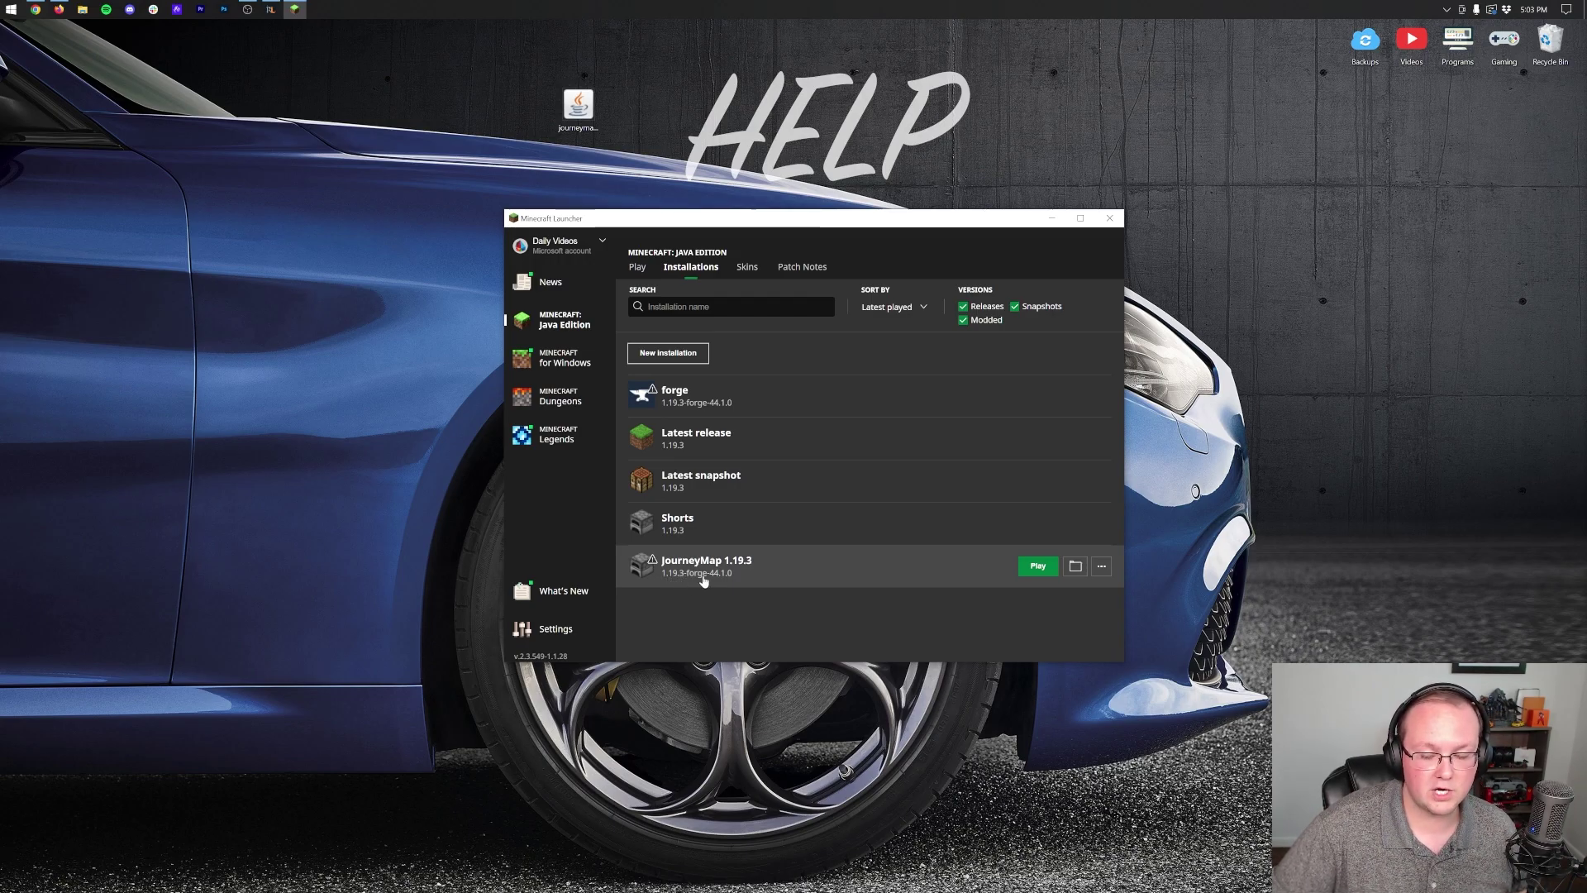
Step: Play the JourneyMap 1.19.3 installation, accepting the modded-installation warning
{"action": "left_click", "coordinate": [1038, 565]}
{"action": "left_click", "coordinate": [950, 508]}
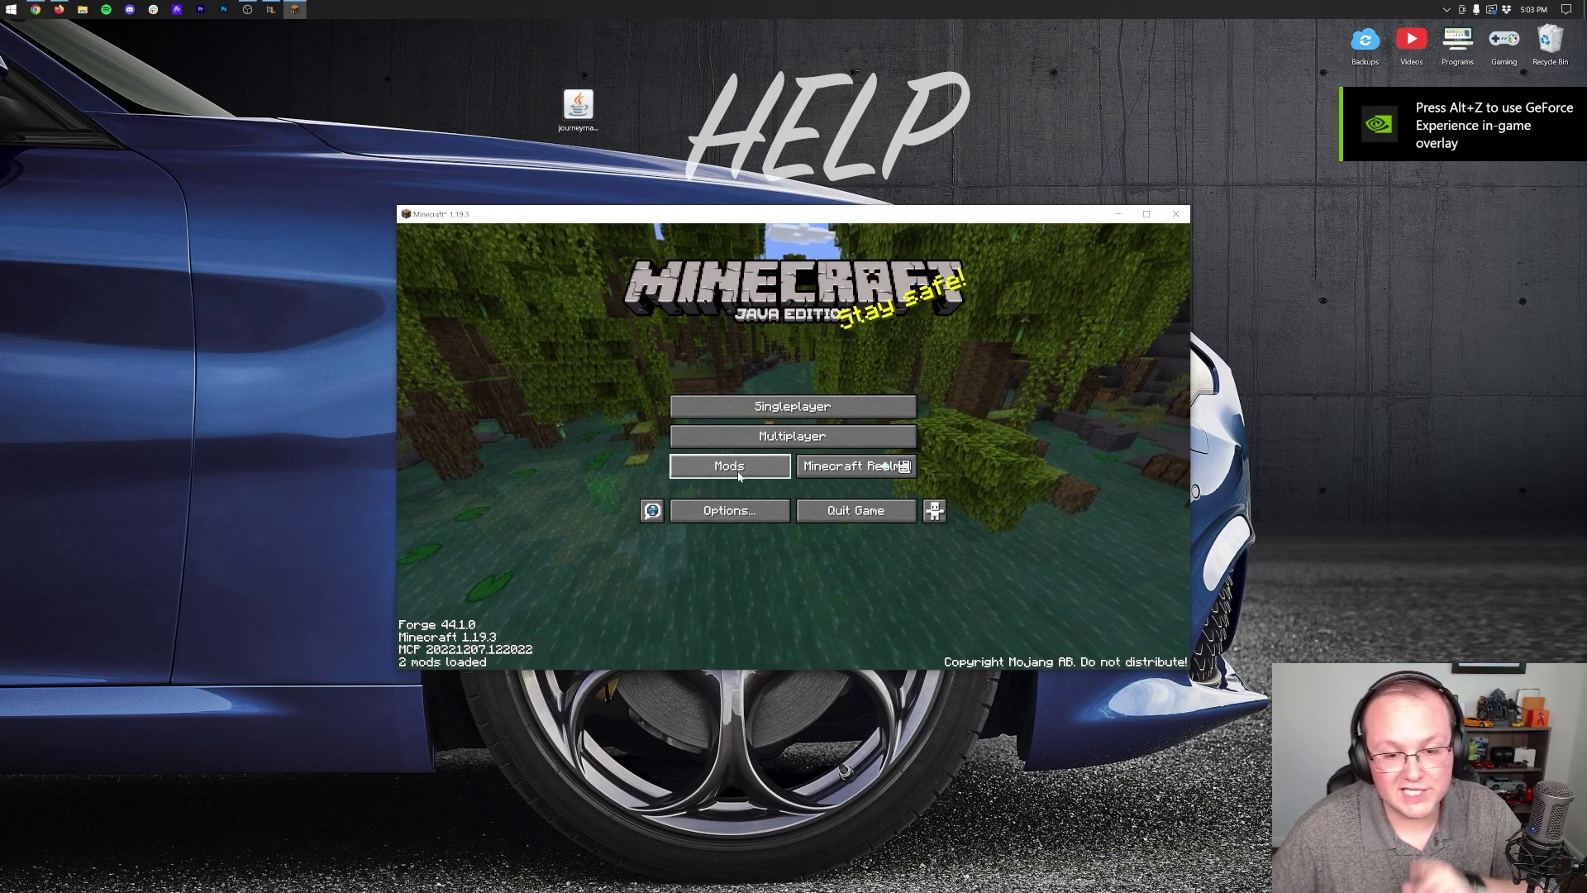
Step: Open the mods folder from the Mods screen and move the journeymap-1.19.3-5.9.0-forge jar into it
{"action": "left_click", "coordinate": [724, 475]}
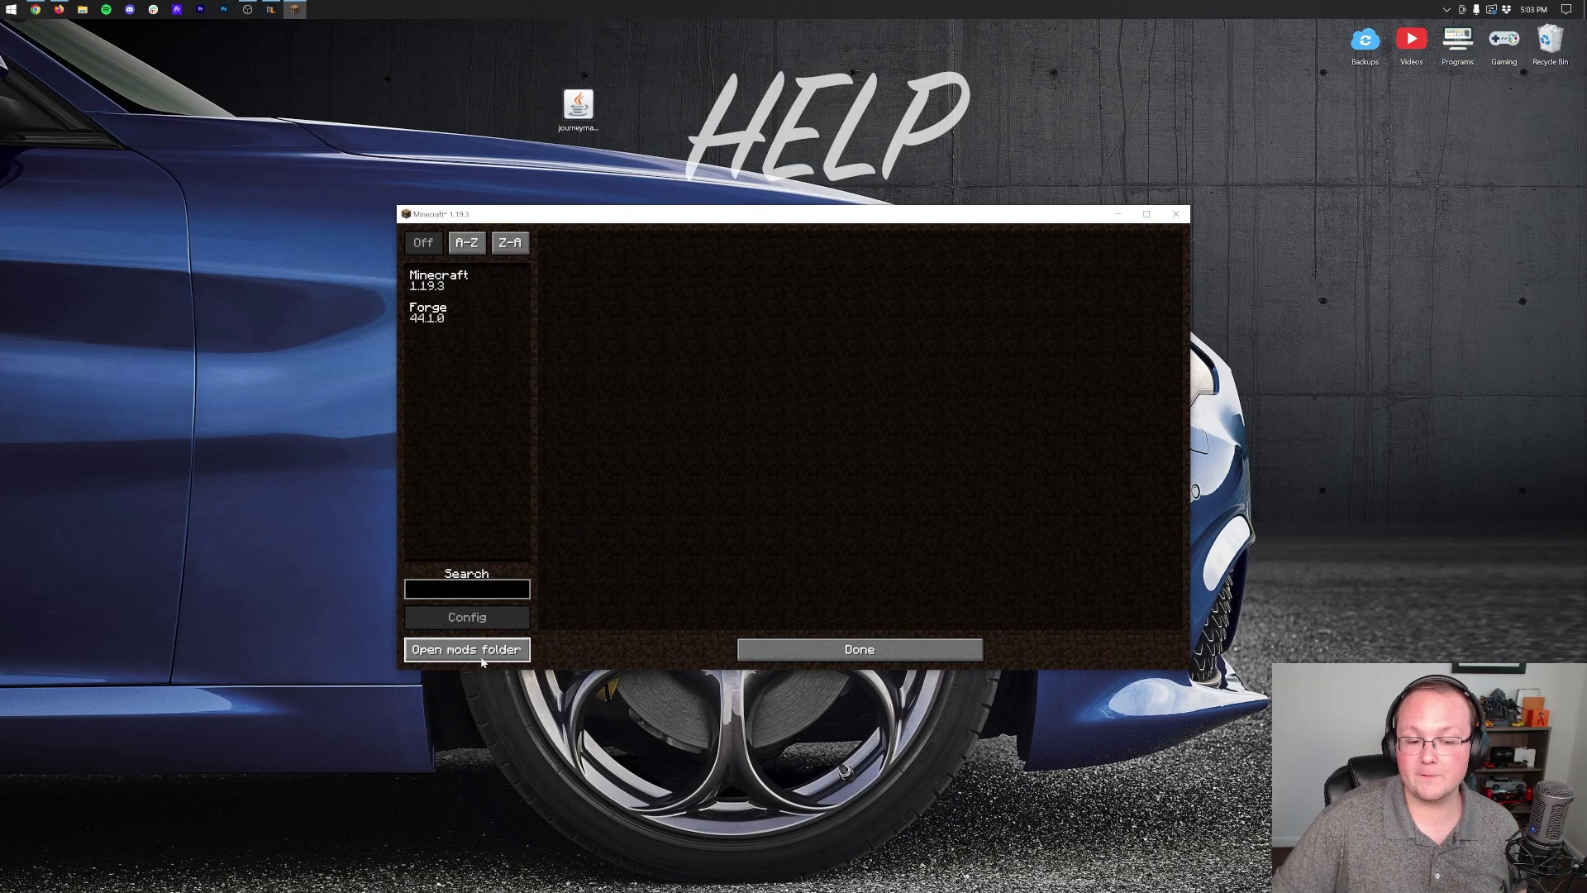
{"action": "left_click", "coordinate": [753, 649]}
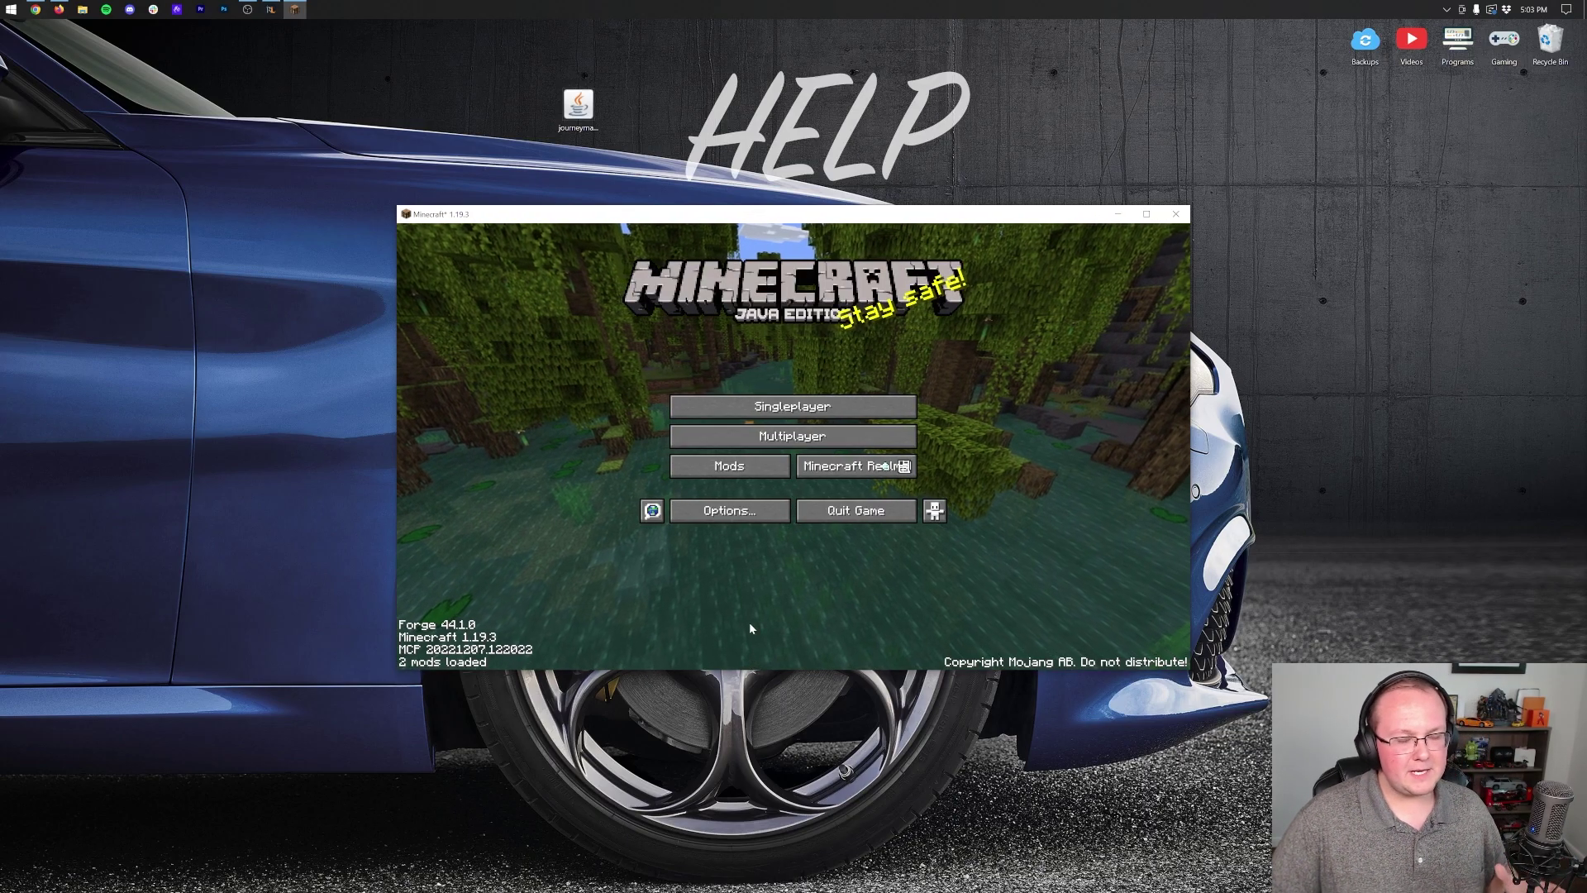
{"action": "left_click", "coordinate": [747, 475]}
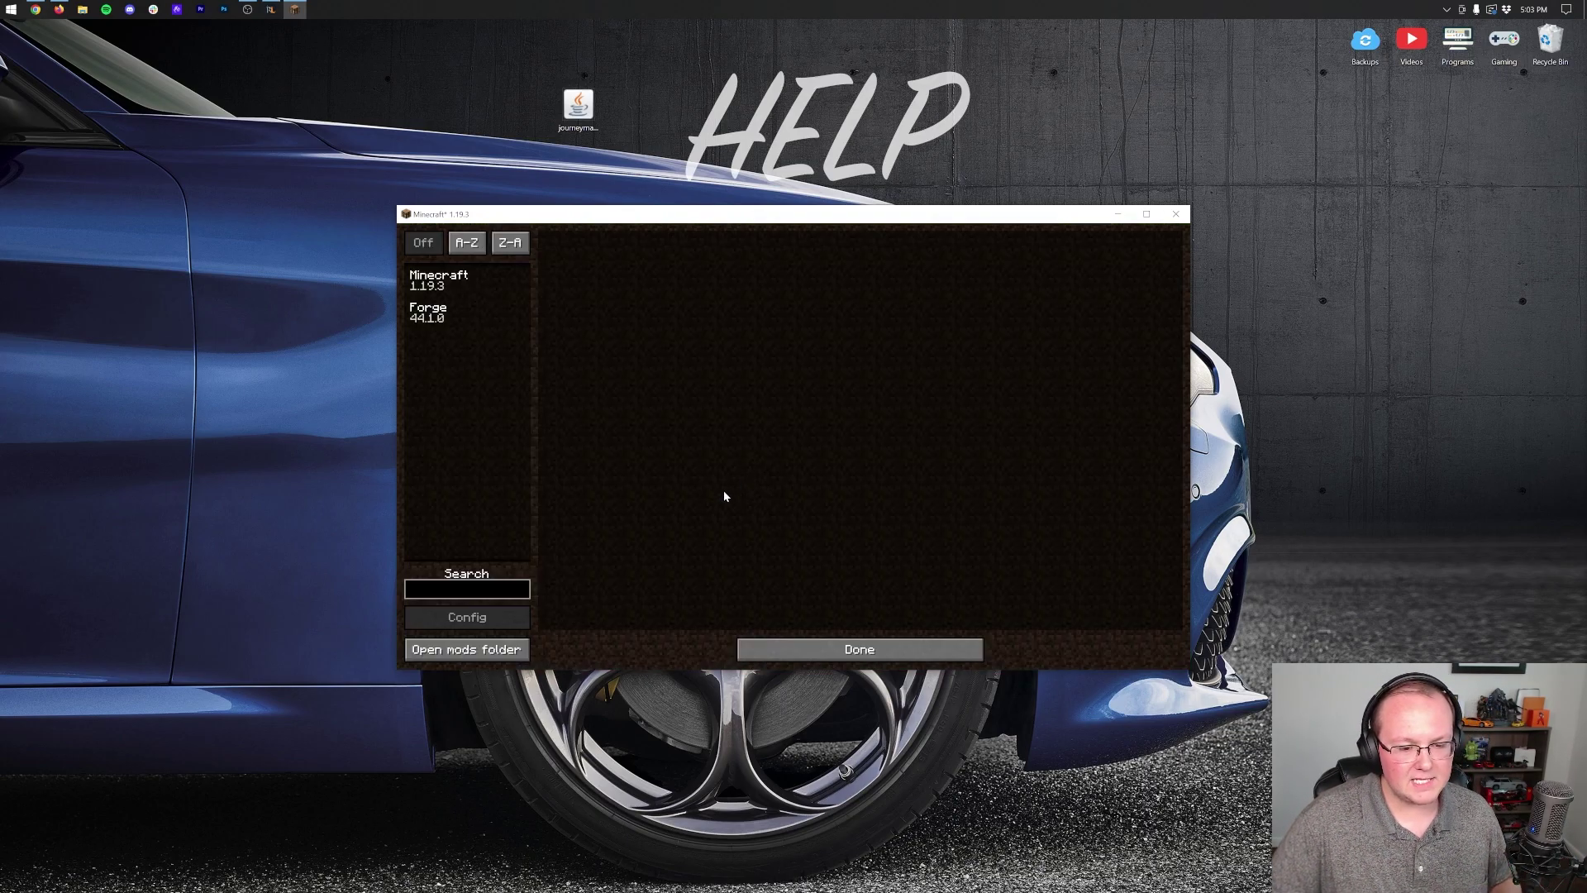
{"action": "left_click", "coordinate": [475, 648]}
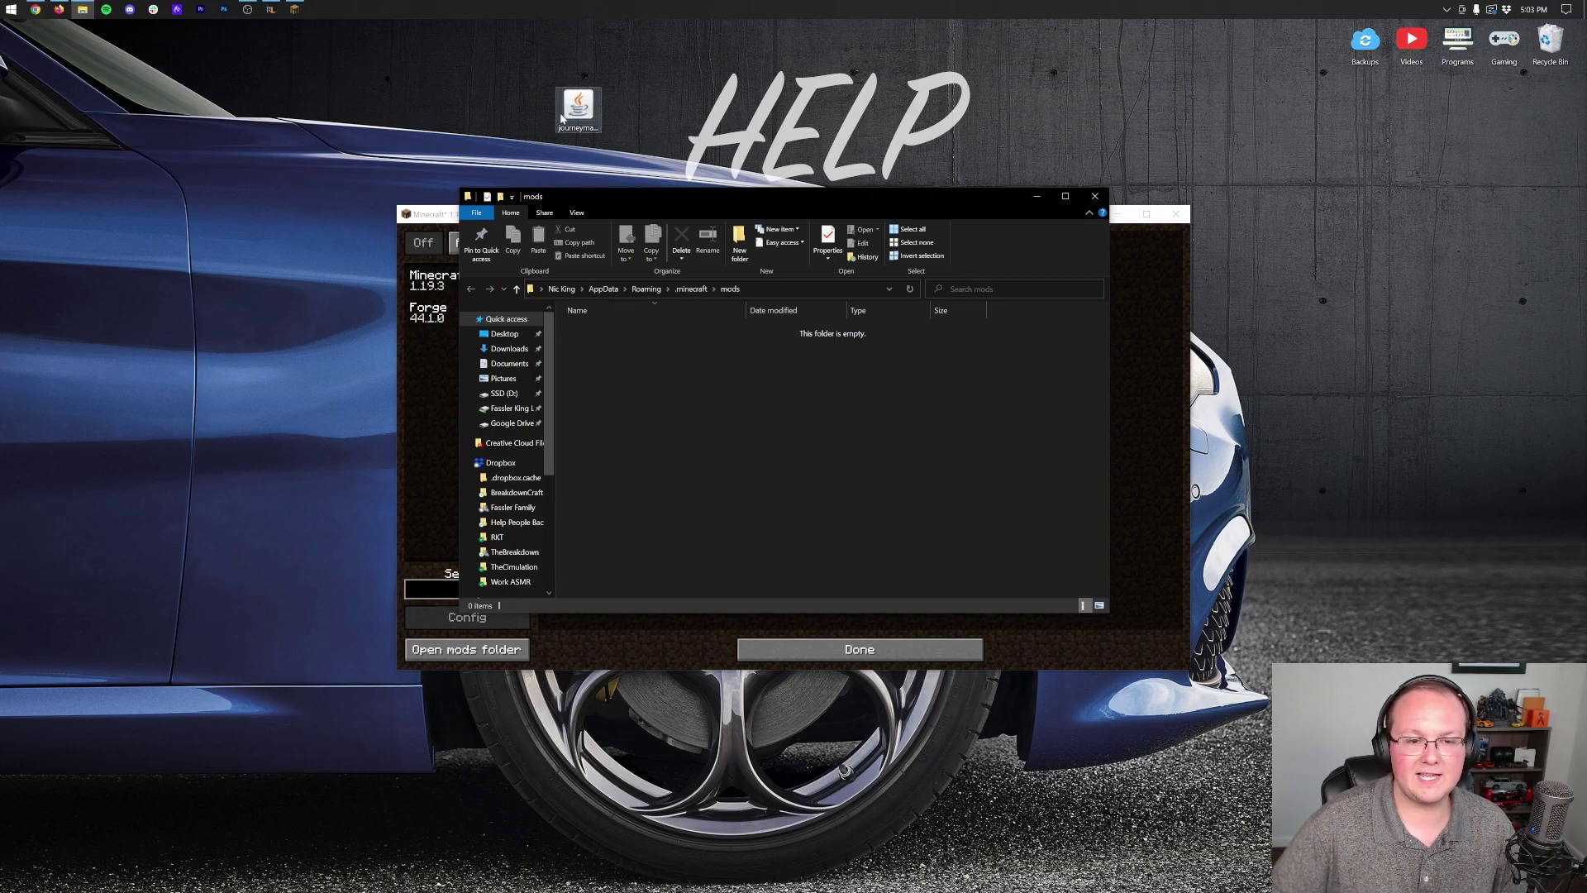
{"action": "left_click_drag", "start_coordinate": [578, 105], "coordinate": [726, 413]}
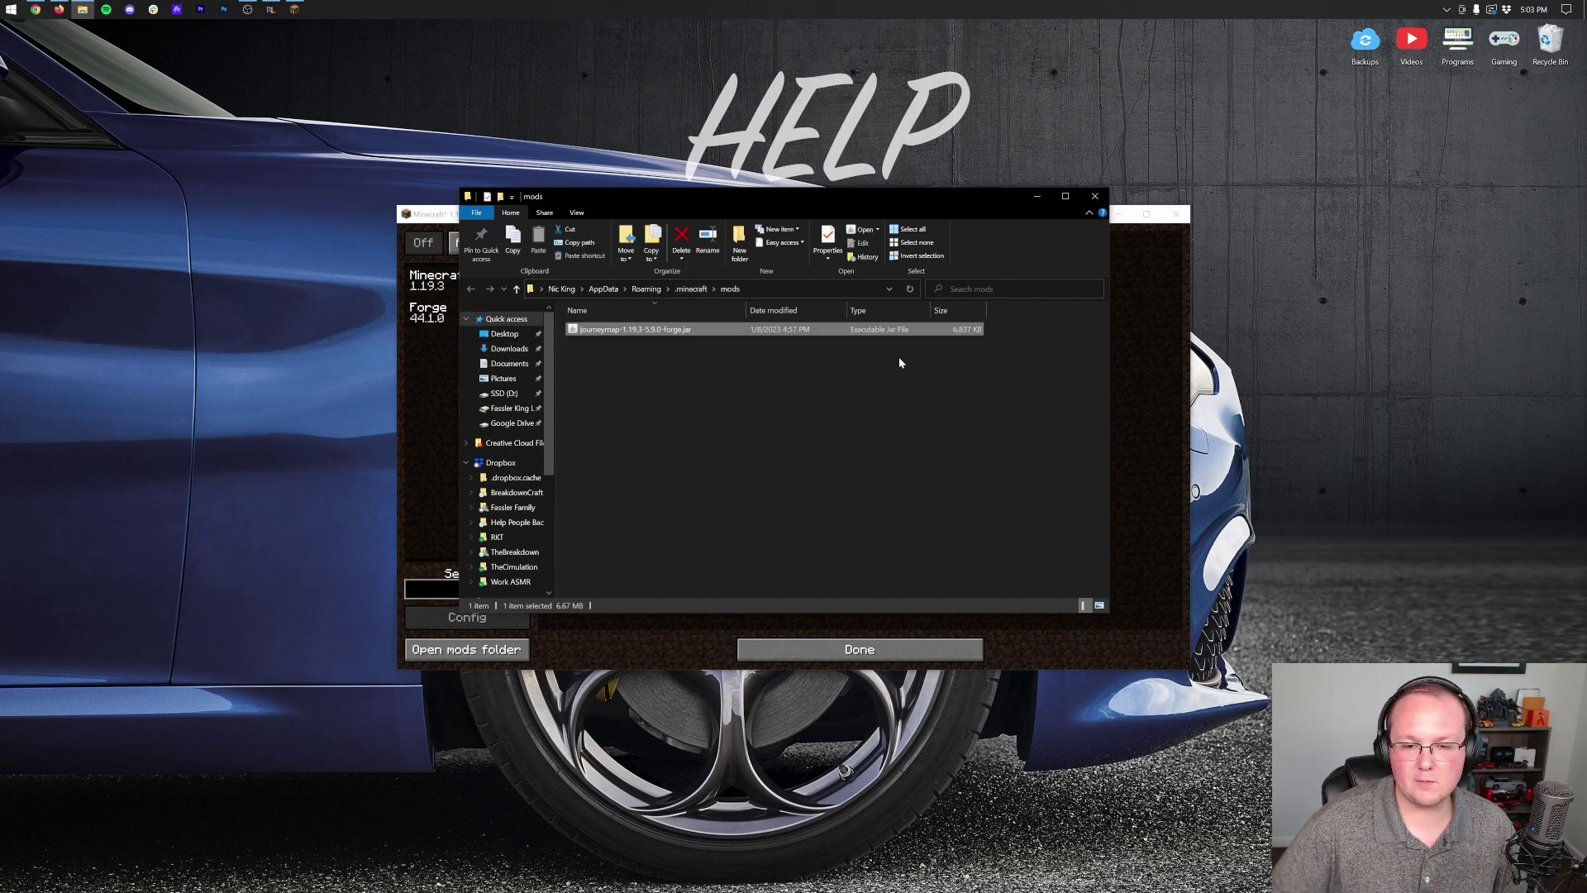
{"action": "left_click", "coordinate": [1094, 196]}
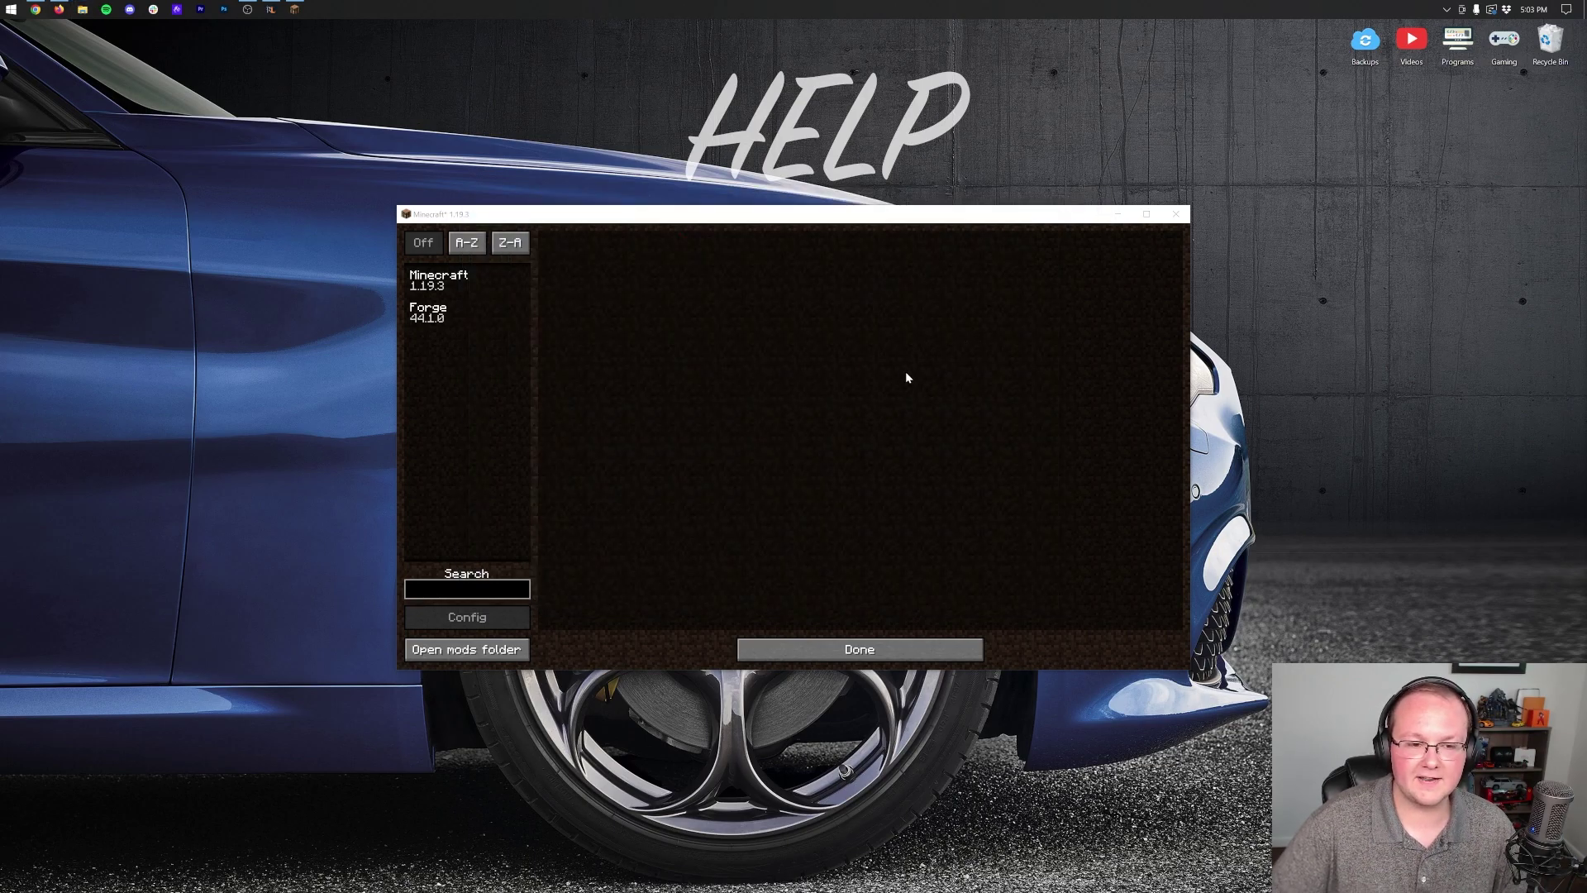
Step: Close the game, reopen Minecraft Launcher and relaunch JourneyMap 1.19.3 past the modded warning
{"action": "left_click", "coordinate": [1178, 213]}
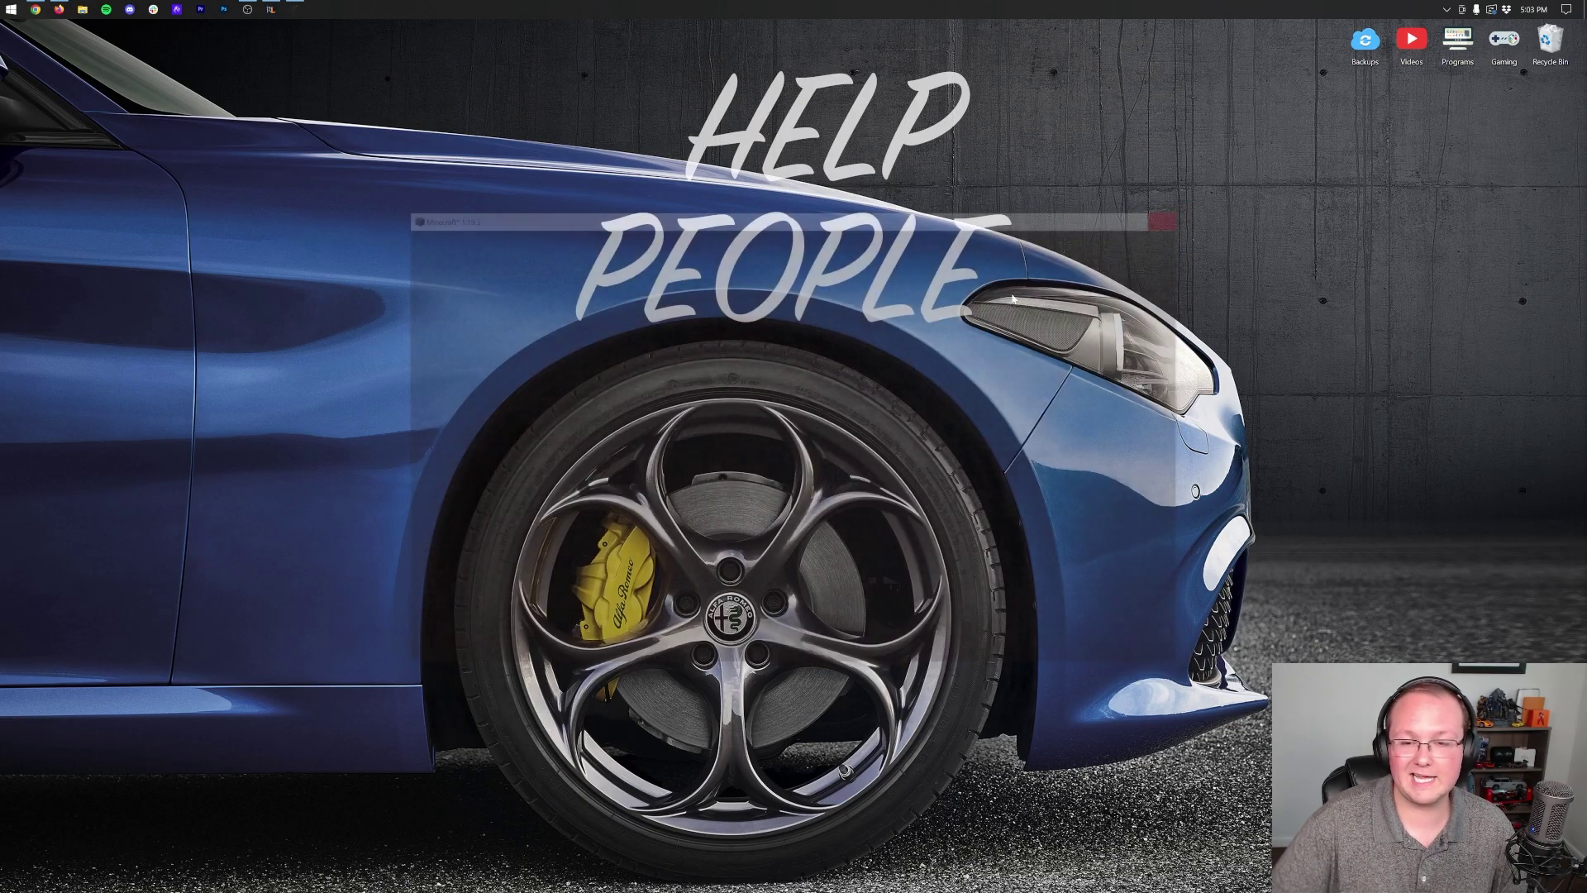
{"action": "left_click", "coordinate": [10, 9]}
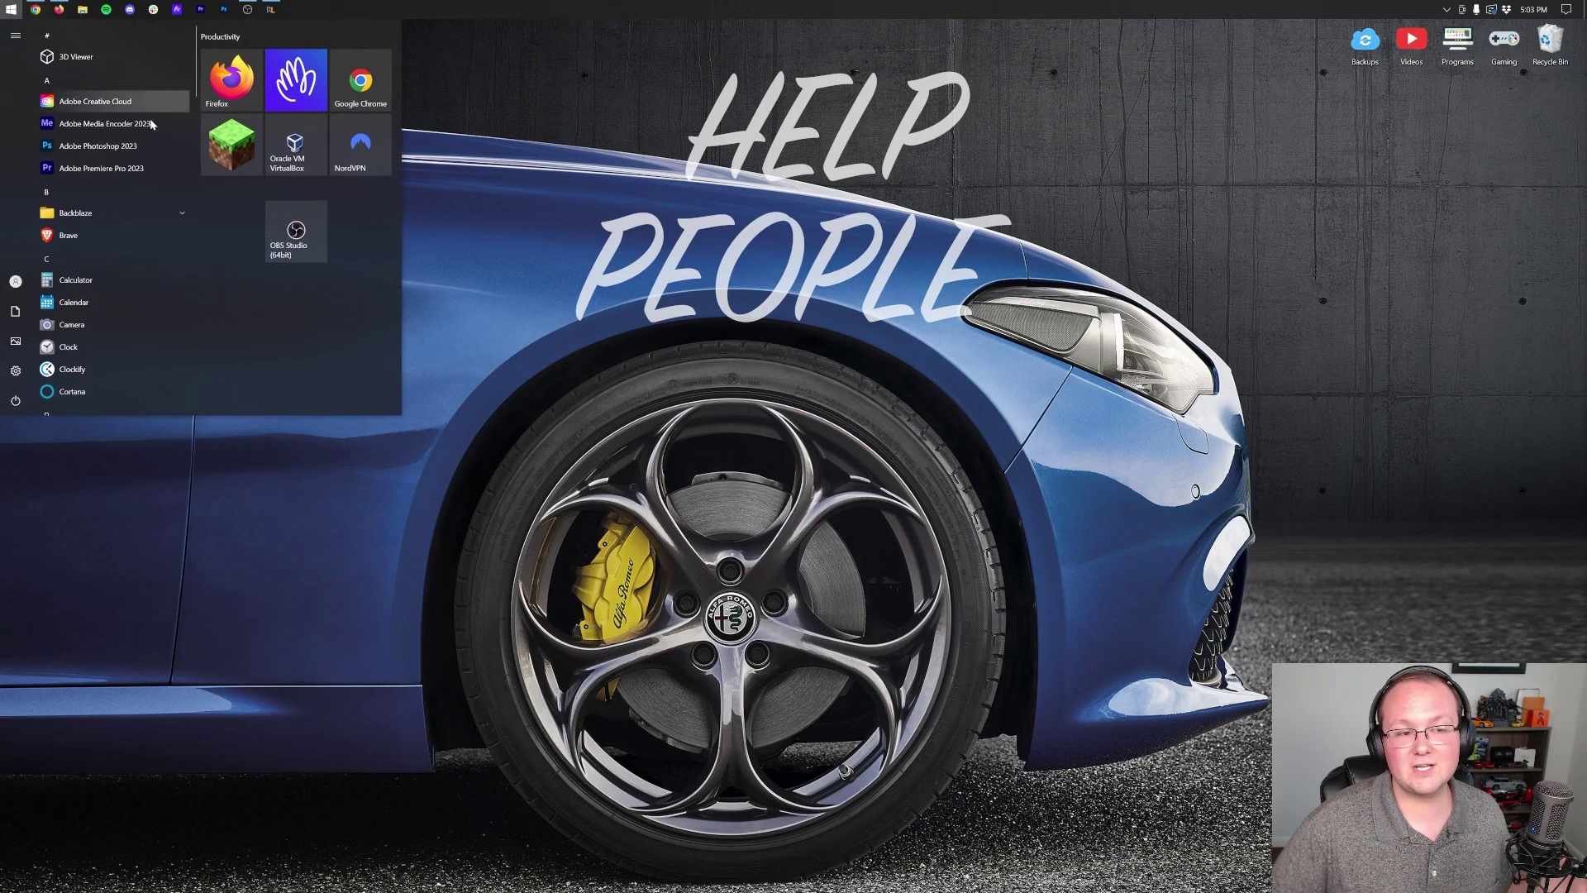
{"action": "left_click", "coordinate": [207, 149]}
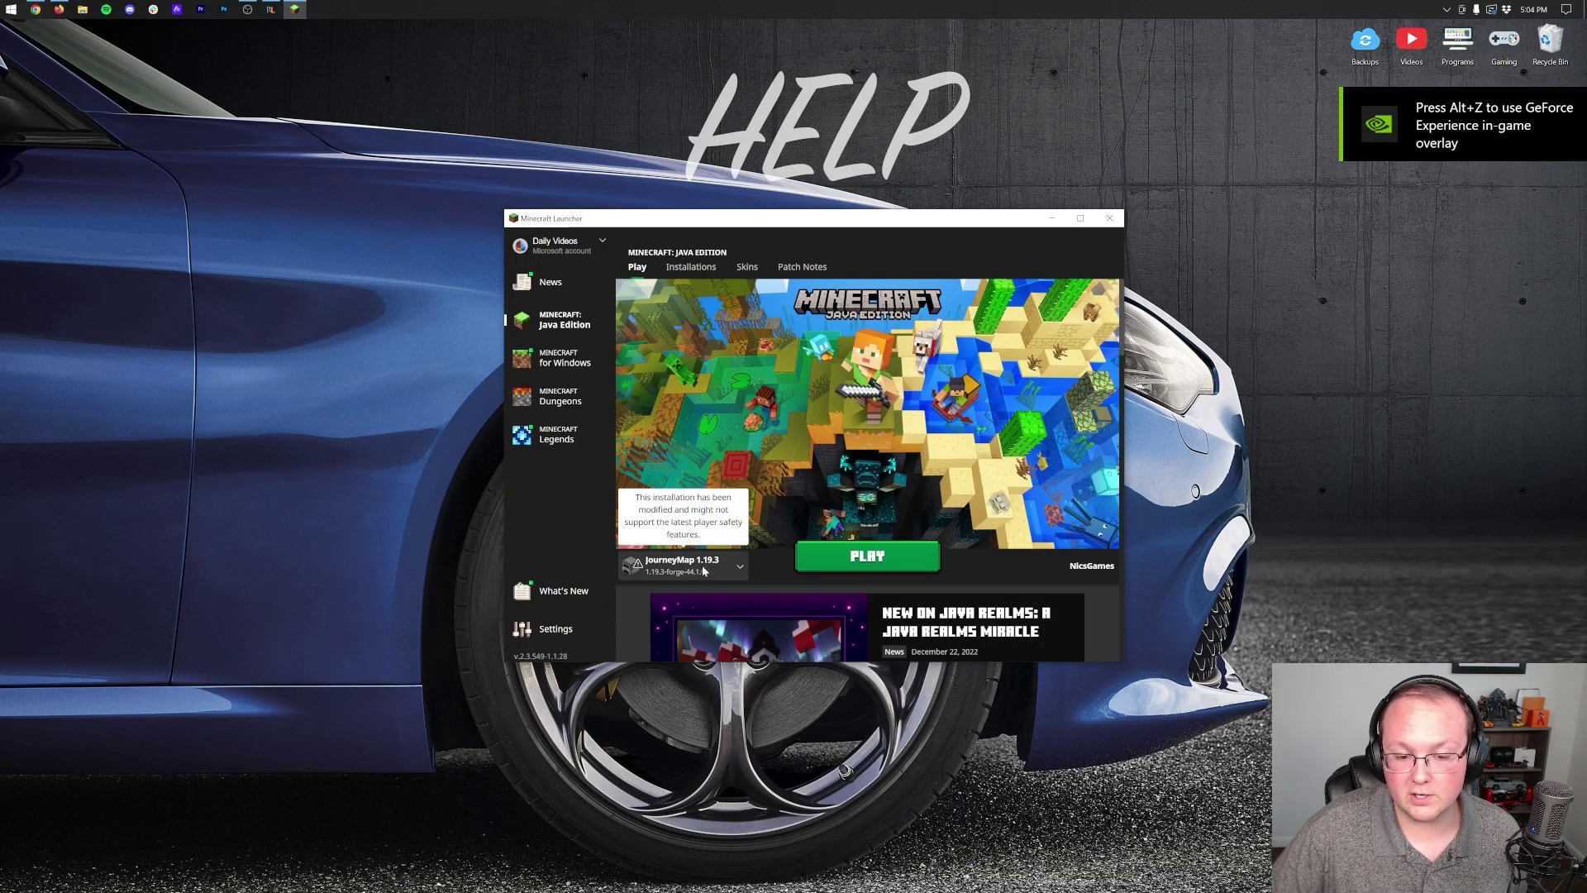
{"action": "left_click", "coordinate": [830, 557]}
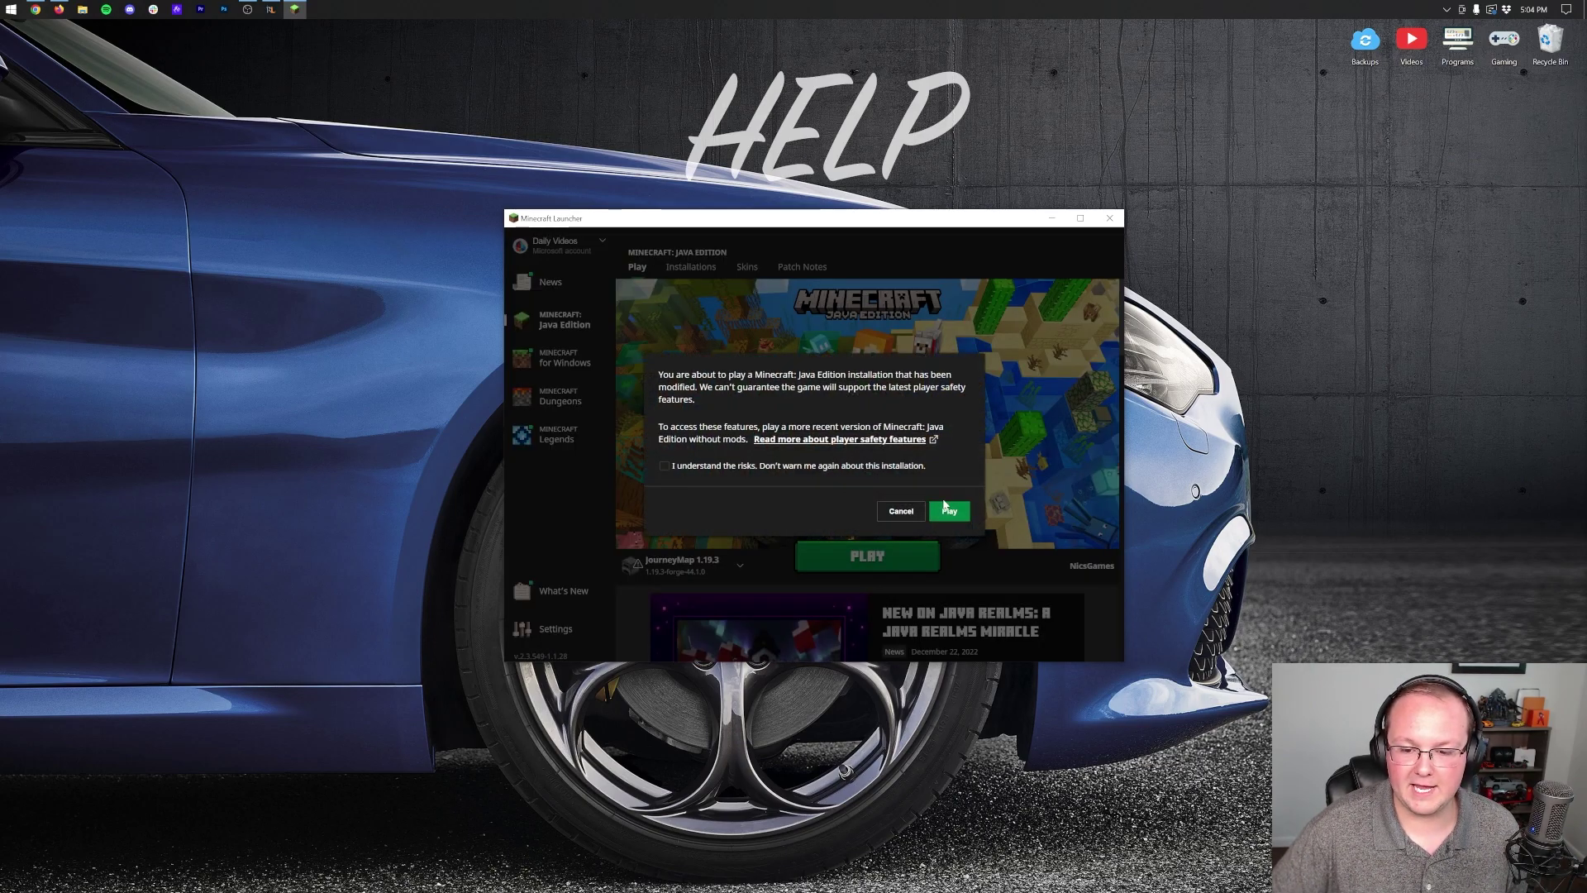
{"action": "left_click", "coordinate": [947, 510]}
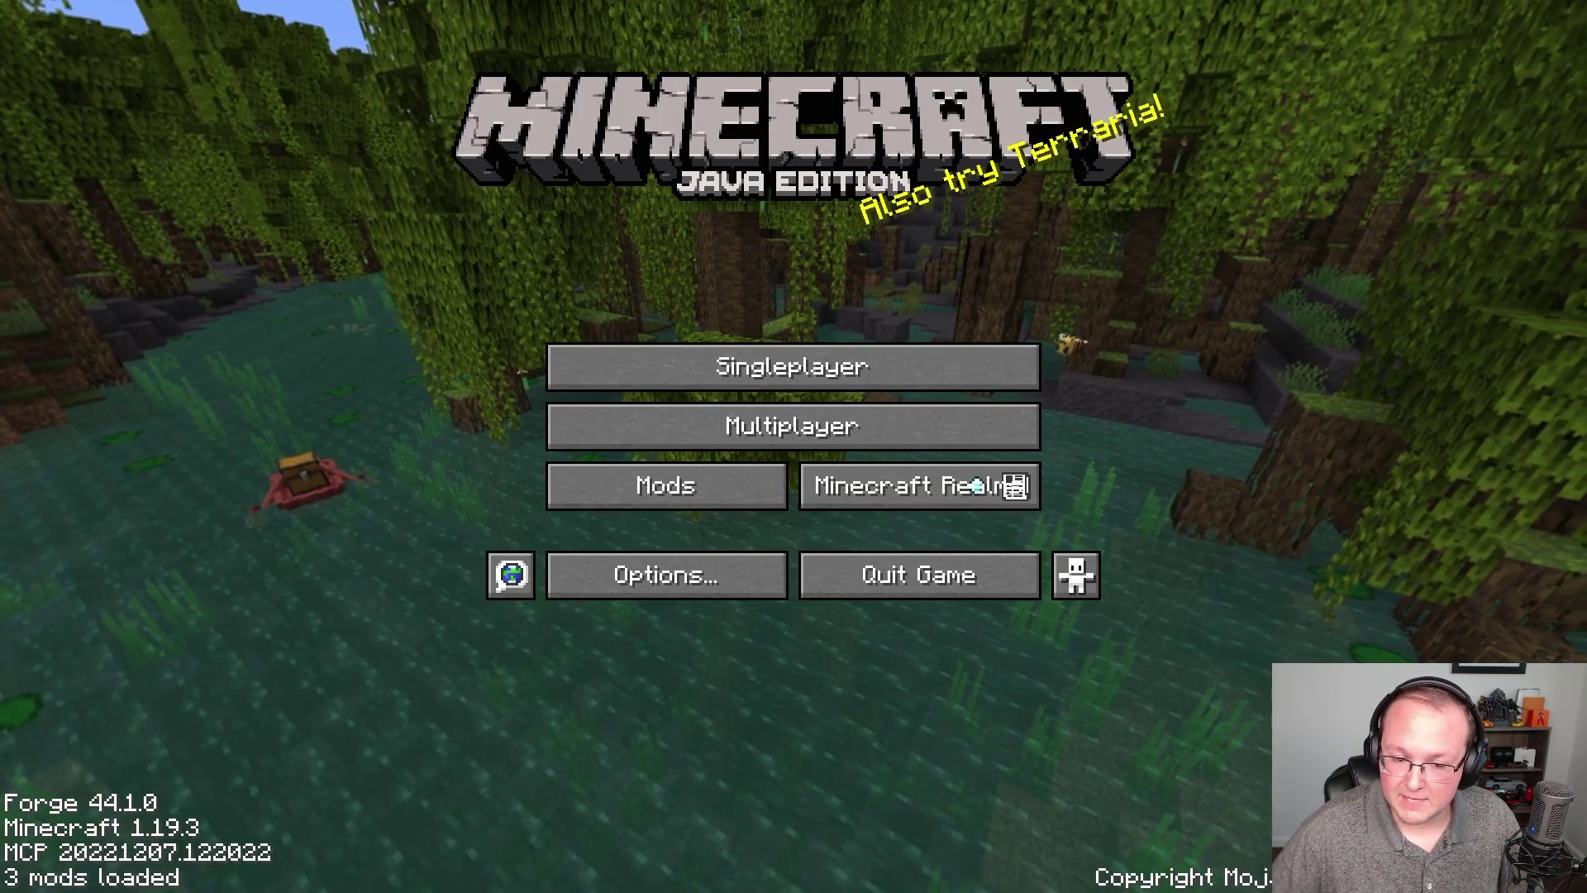
Step: Check Journeymap 5.9.0 in the Mods list, then load the first singleplayer world
{"action": "left_click", "coordinate": [656, 478]}
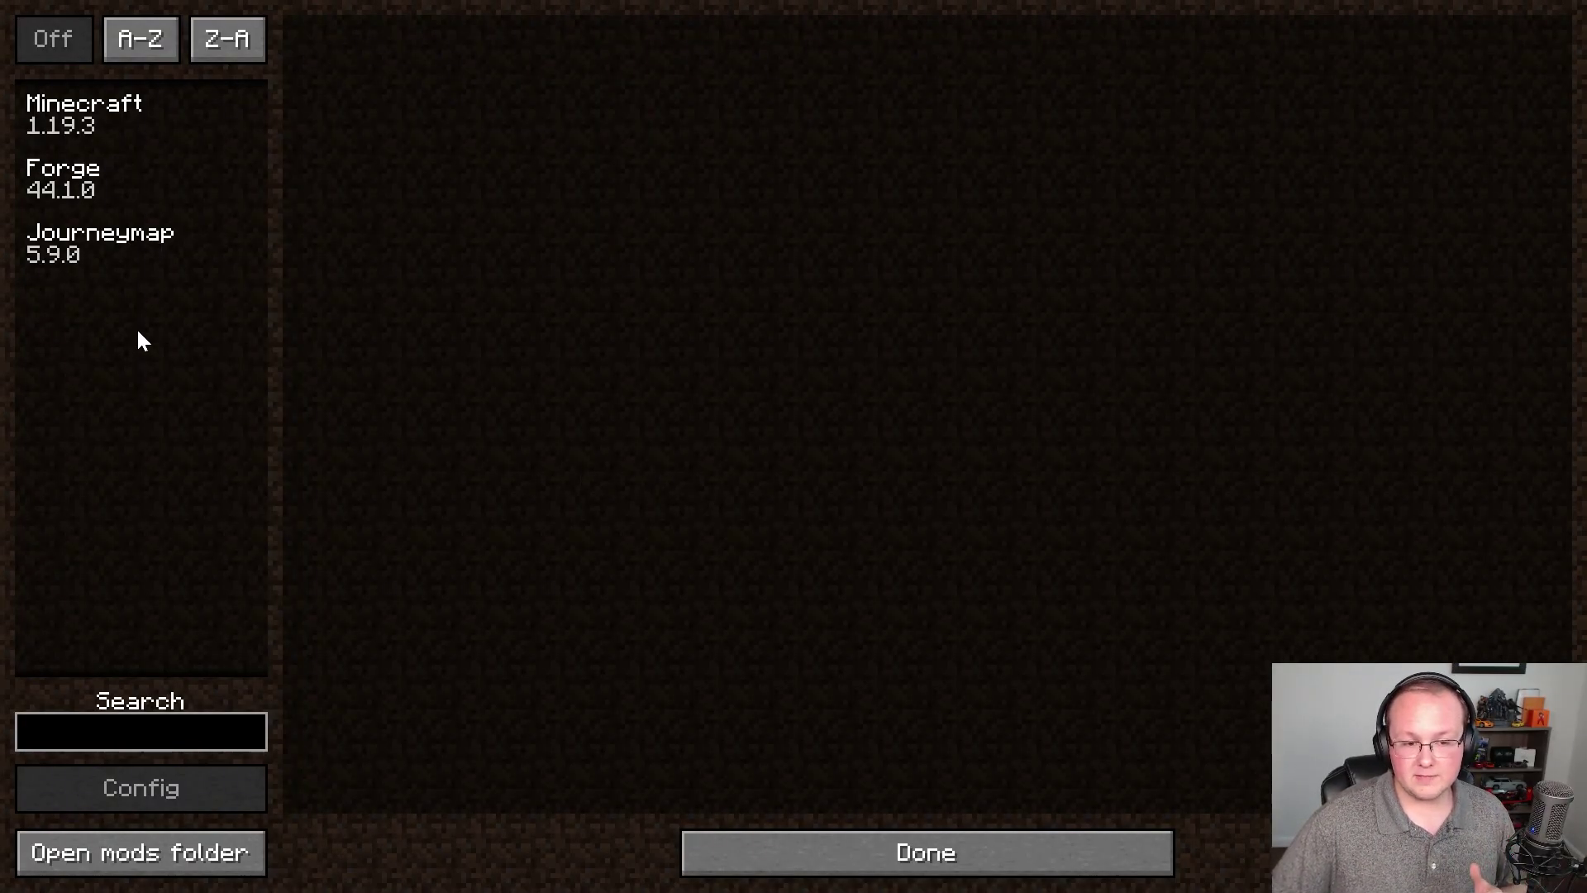
{"action": "left_click", "coordinate": [91, 243]}
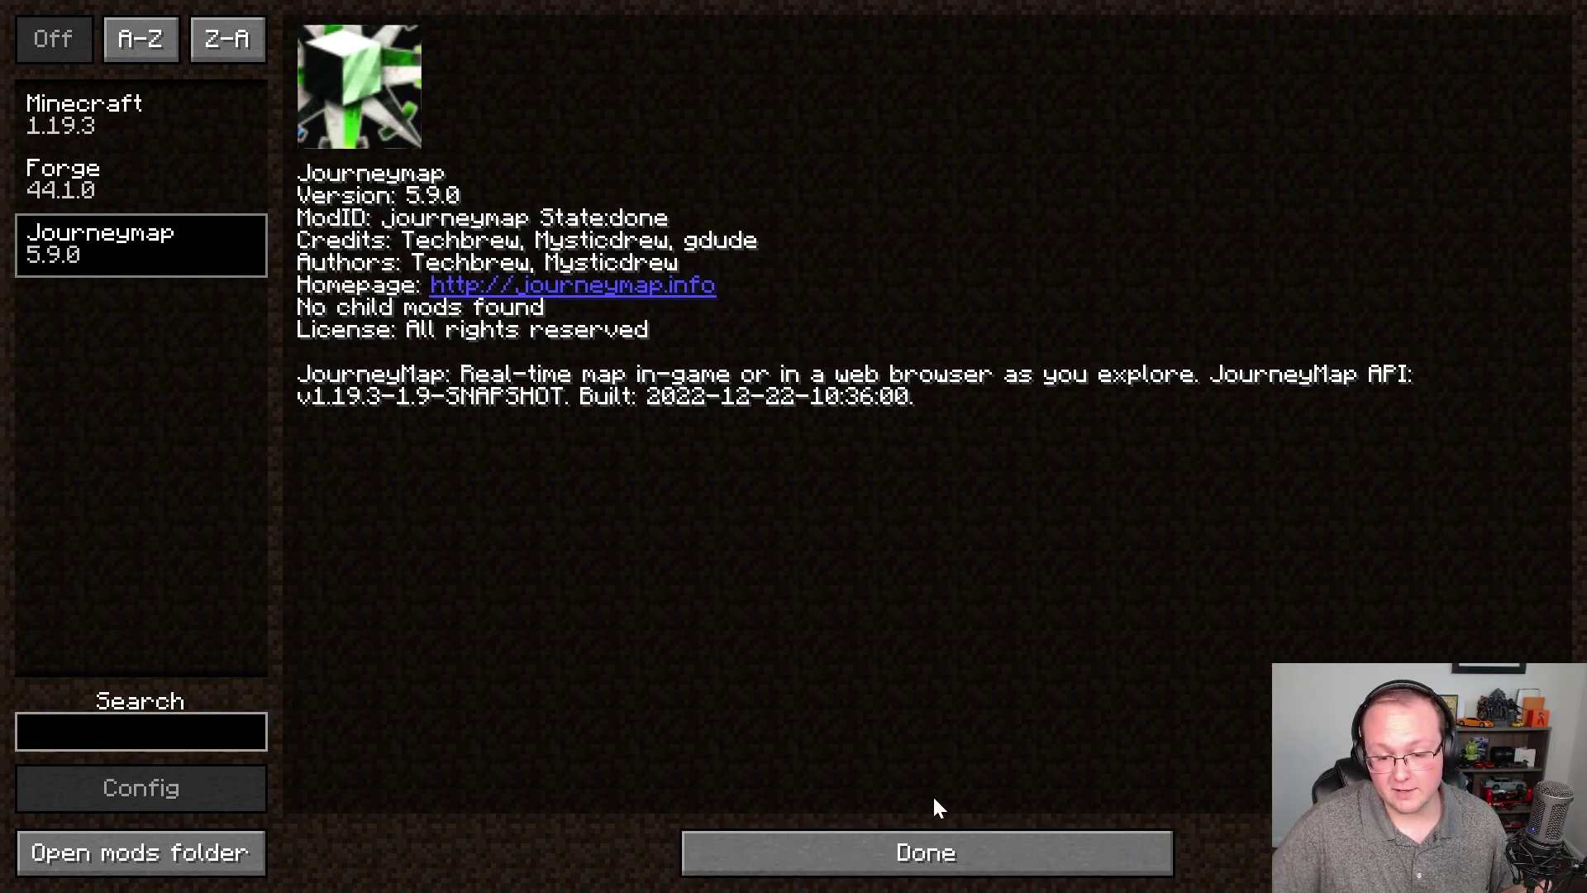
{"action": "left_click", "coordinate": [924, 843]}
{"action": "left_click", "coordinate": [822, 364]}
{"action": "double_click", "coordinate": [771, 171]}
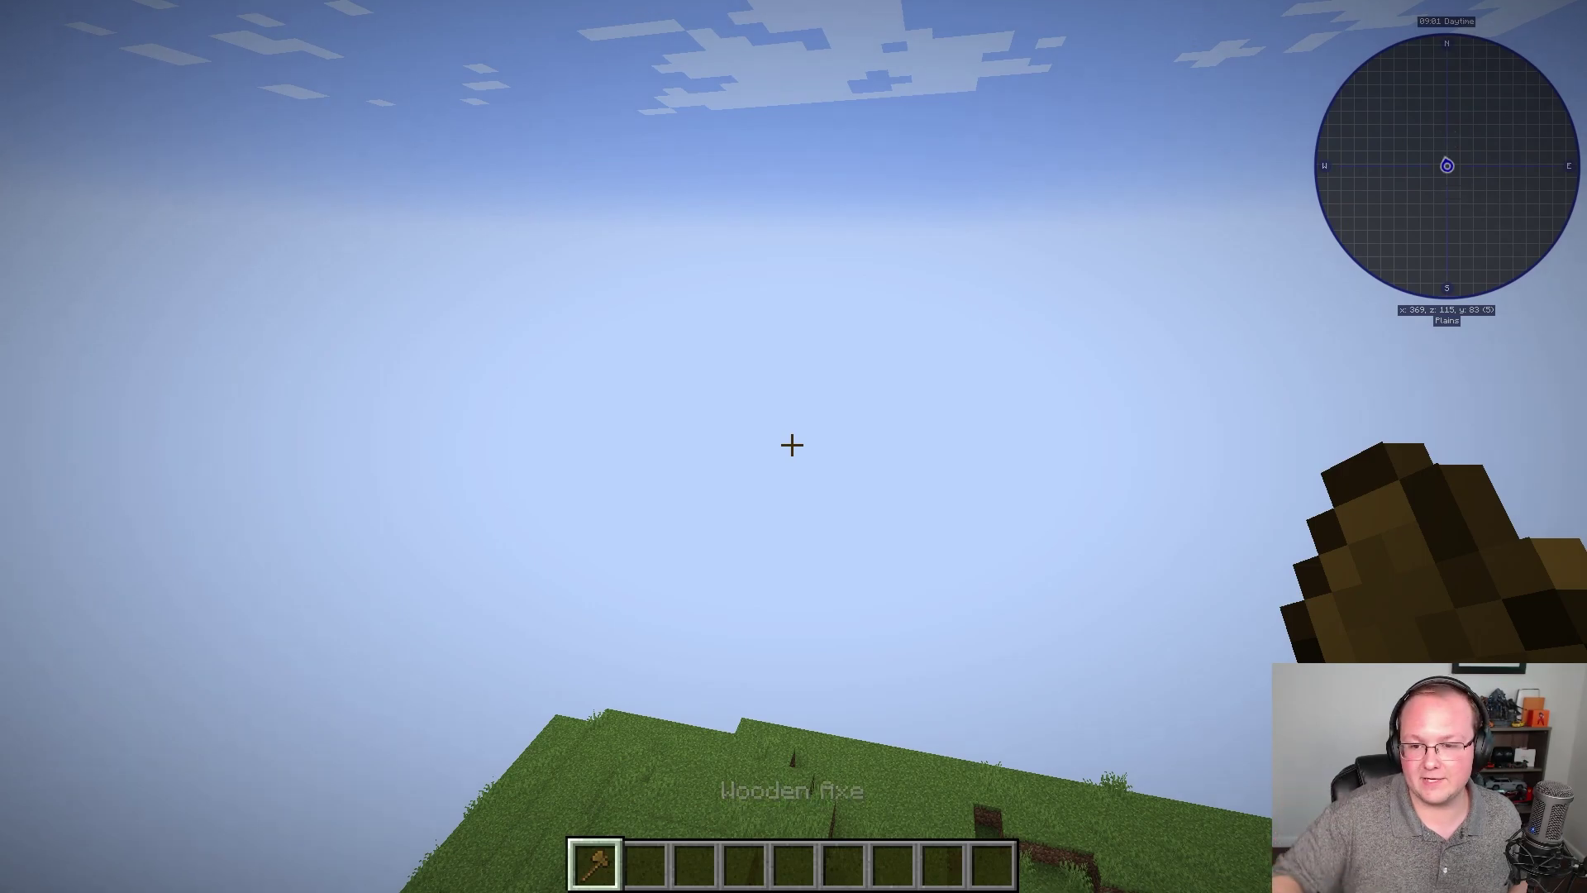
Step: Walk forward across the plains to fill the minimap, then open the About JourneyMap screen
{"action": "key", "text": "t"}
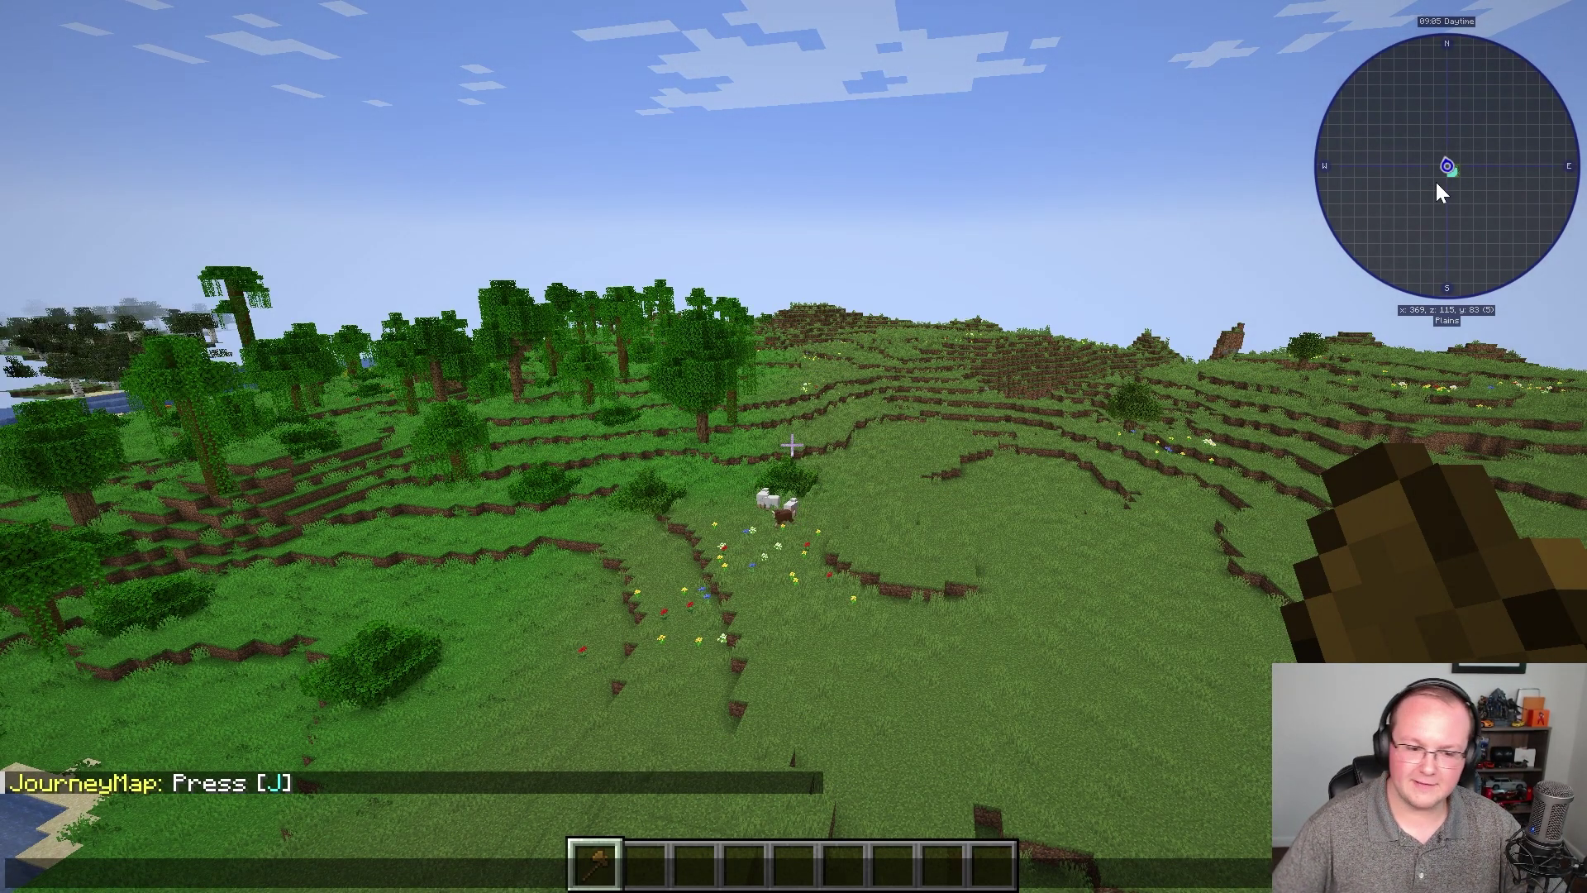
{"action": "key", "text": "Escape"}
{"action": "key", "text": "w"}
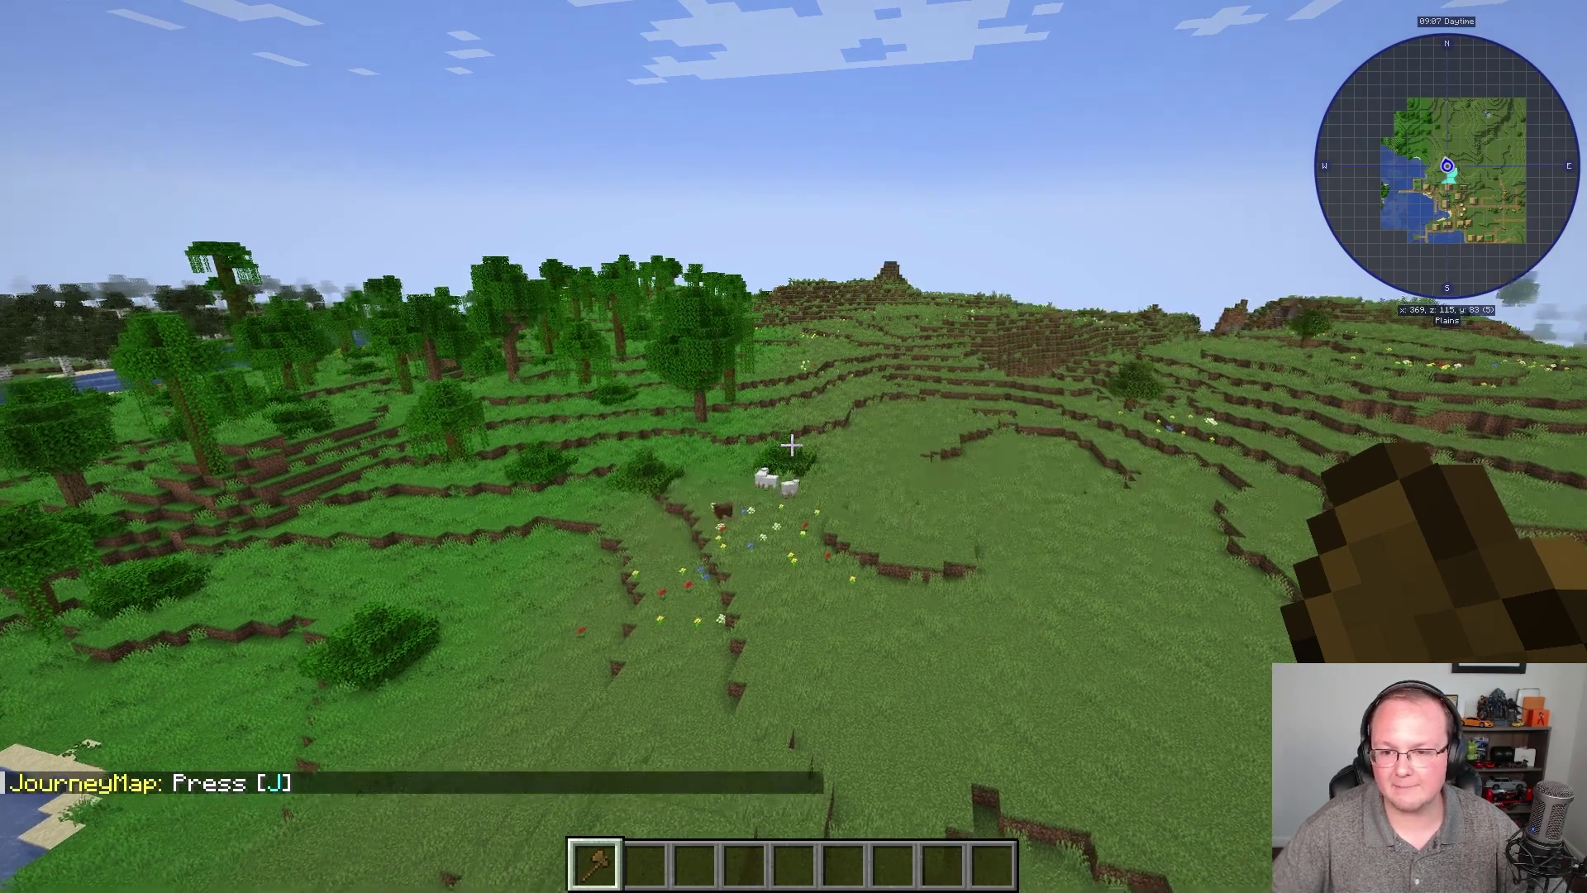
{"action": "key", "text": "w"}
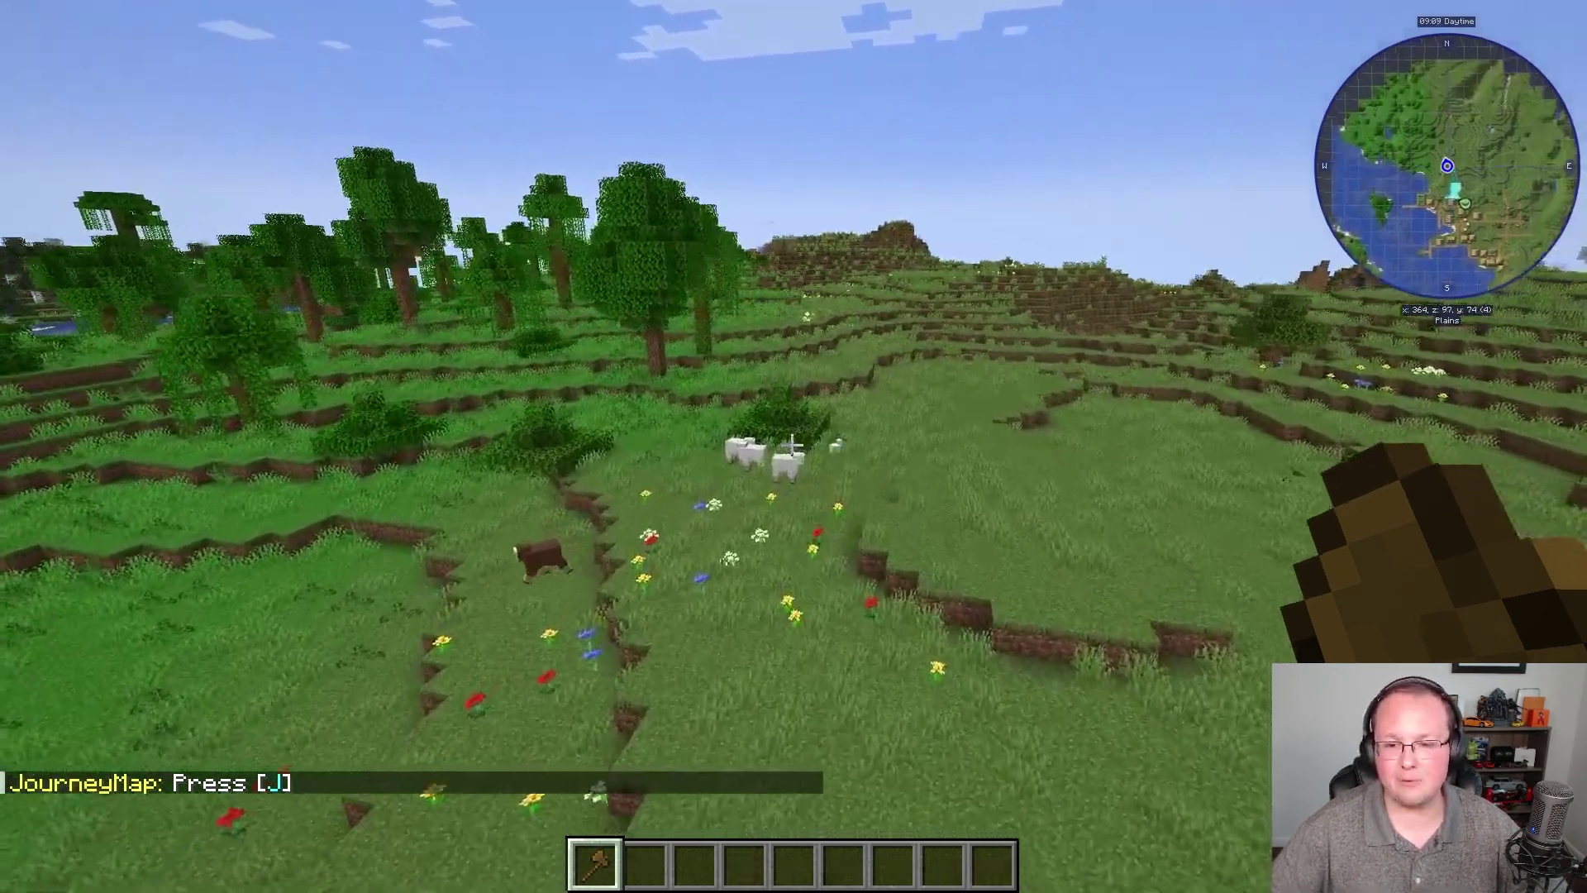
{"action": "key", "text": "w"}
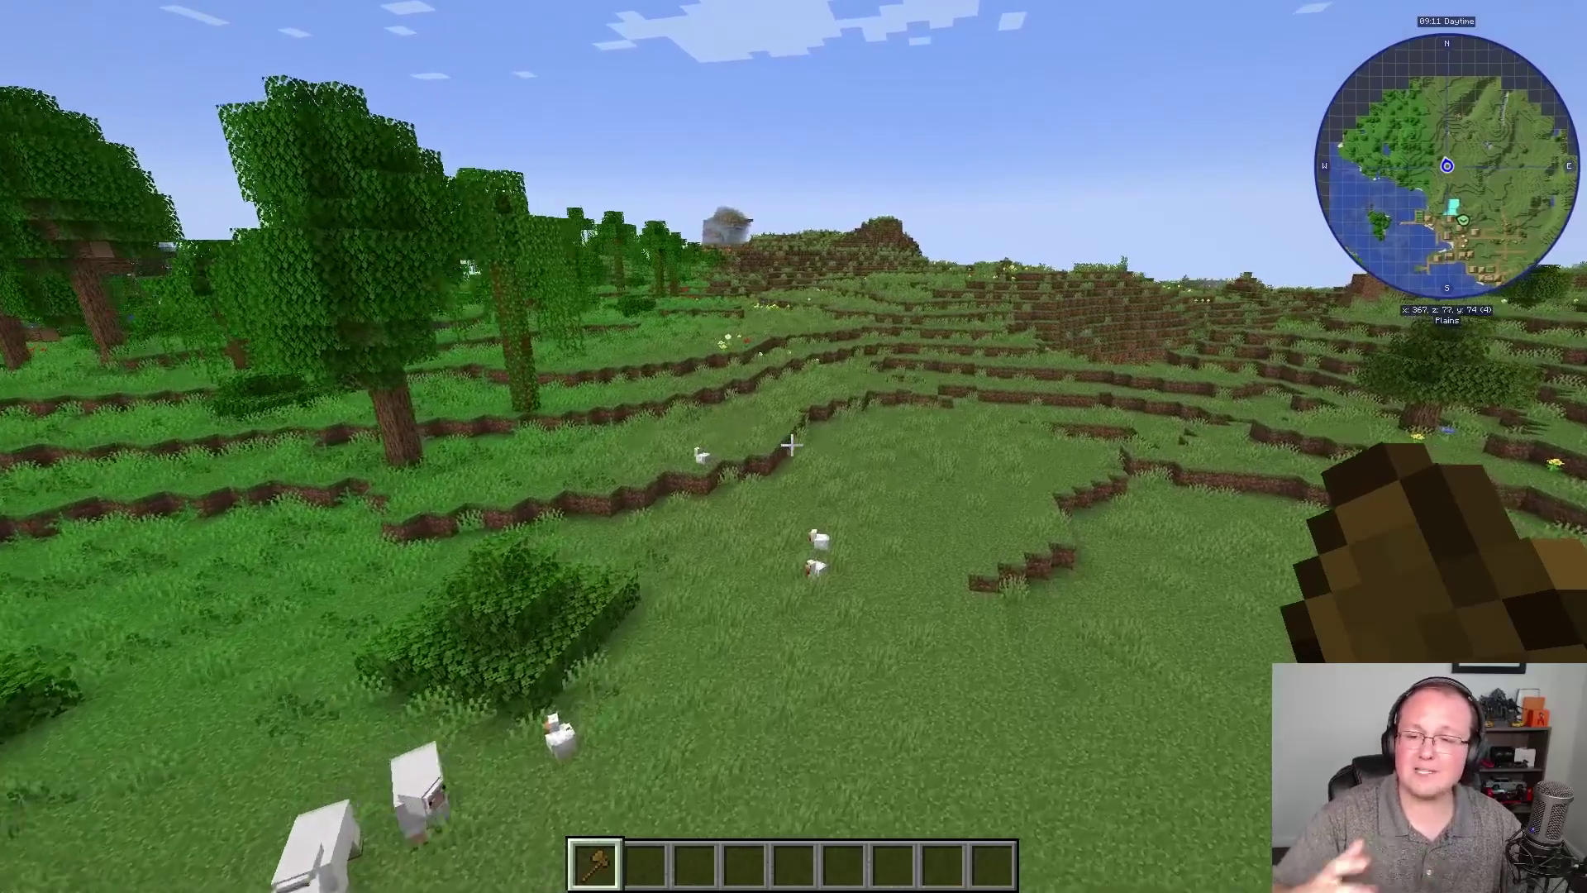
{"action": "key", "text": "t"}
{"action": "key", "text": "Escape"}
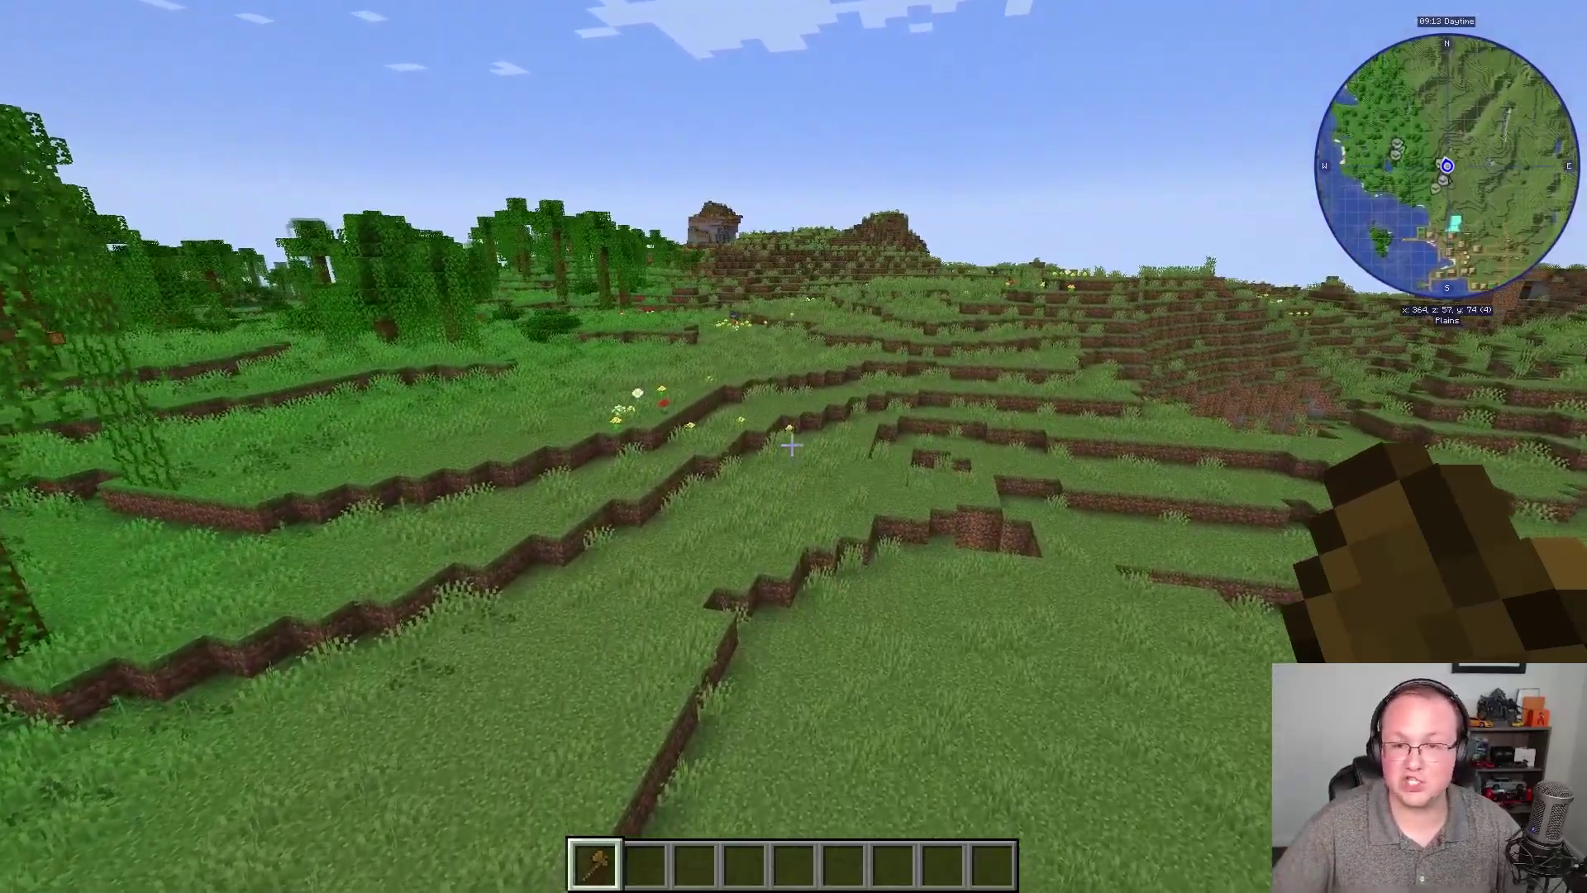
{"action": "key", "text": "j"}
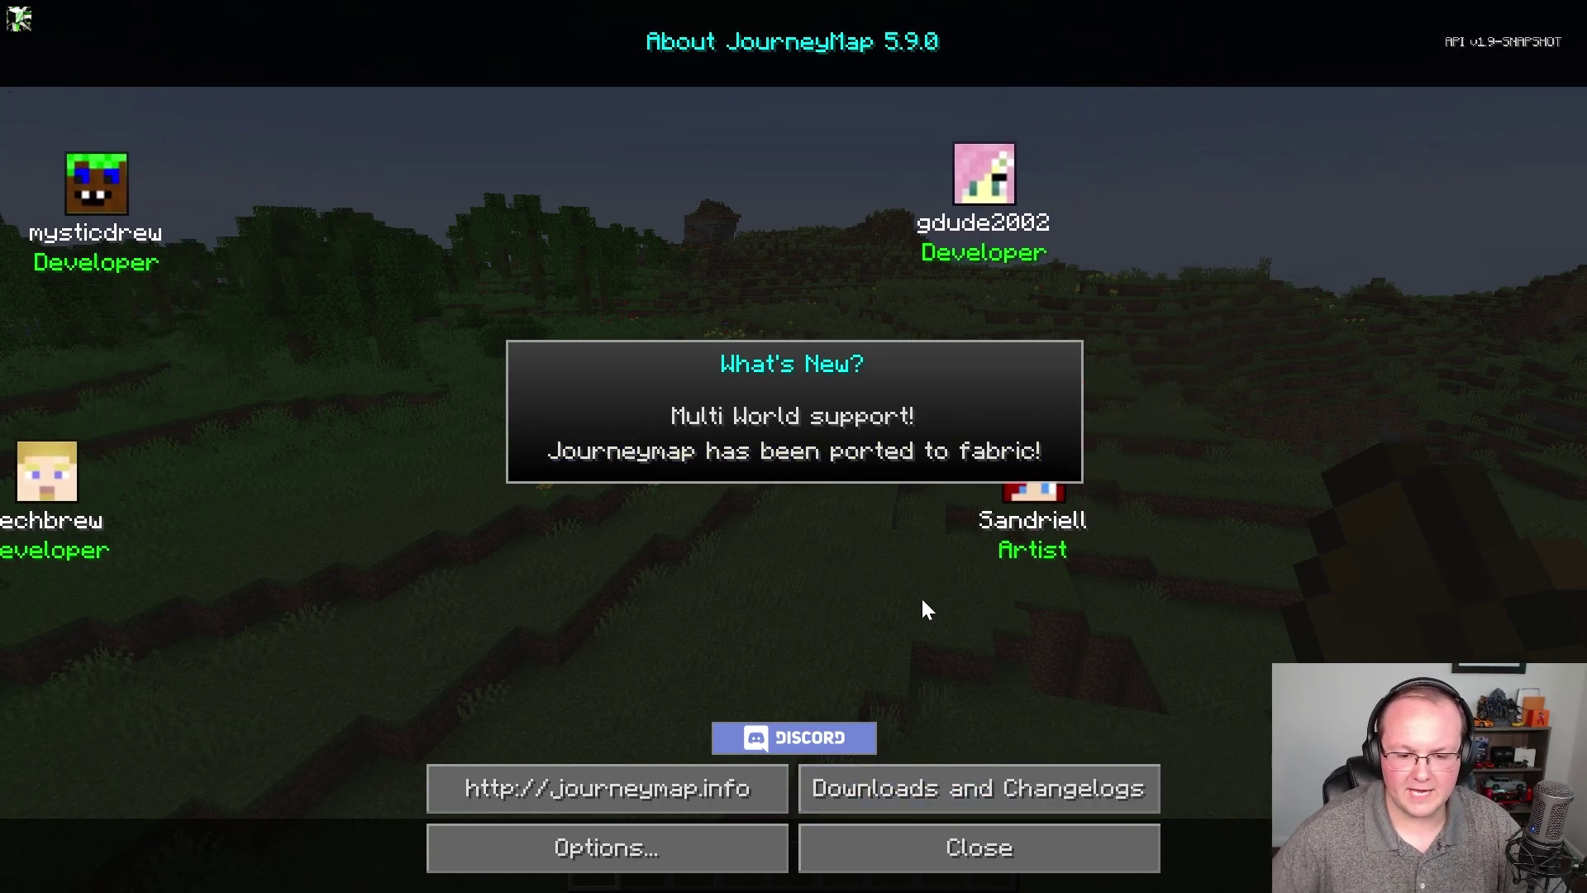
Step: Dismiss the About screen, zoom and pan the full-screen map, then return to play
{"action": "left_click", "coordinate": [906, 848]}
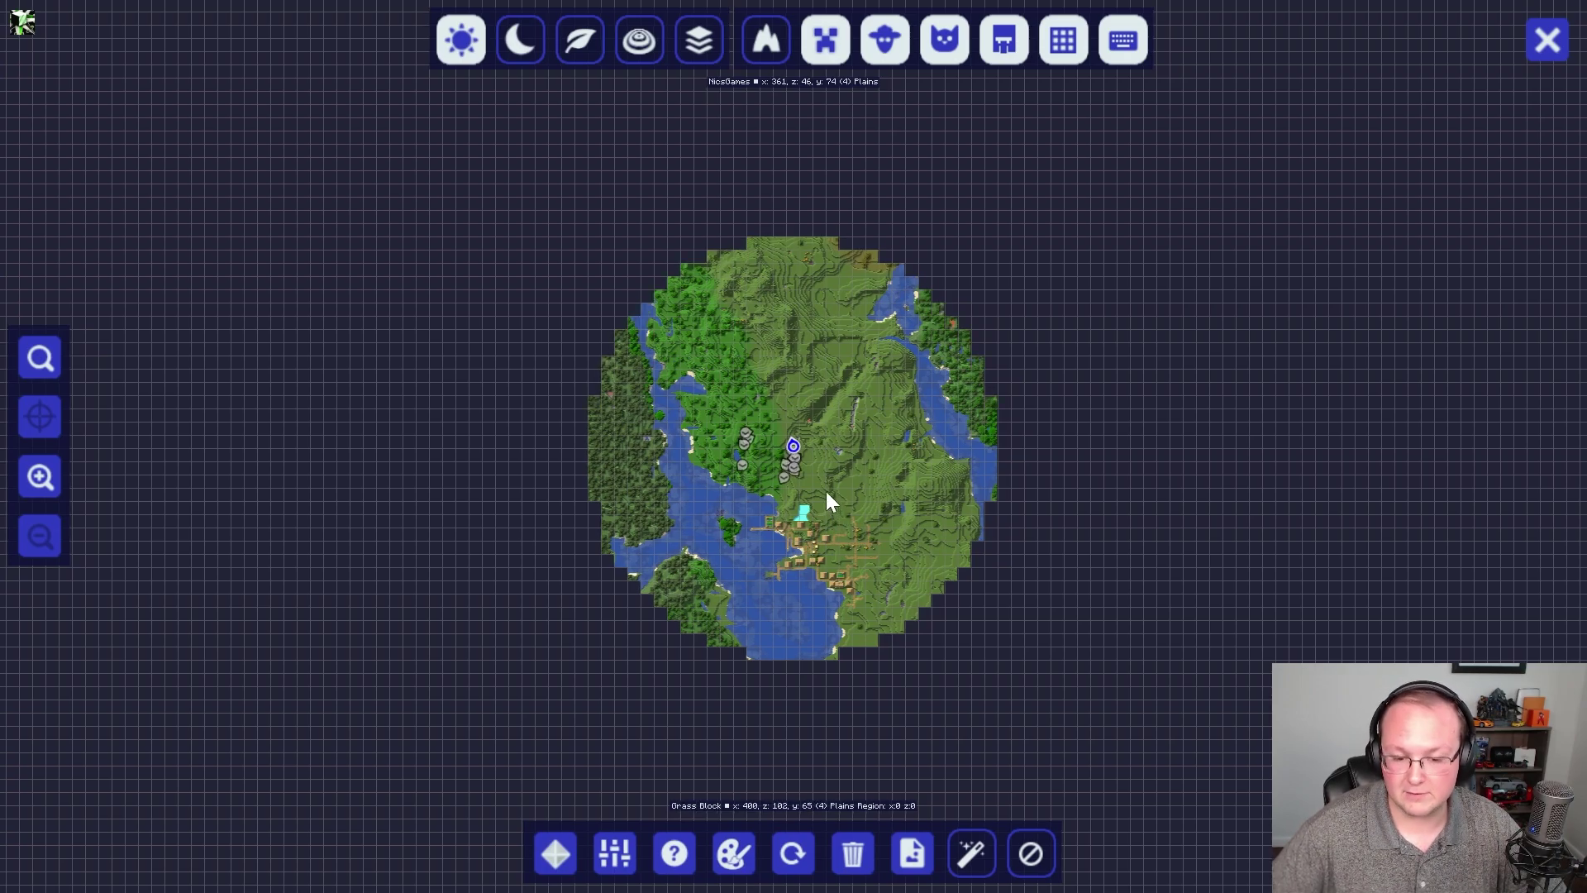
{"action": "scroll", "coordinate": [826, 491], "scroll_direction": "up", "scroll_amount": 3}
{"action": "left_click_drag", "start_coordinate": [617, 501], "coordinate": [797, 468]}
{"action": "scroll", "coordinate": [798, 471], "scroll_direction": "down", "scroll_amount": 4}
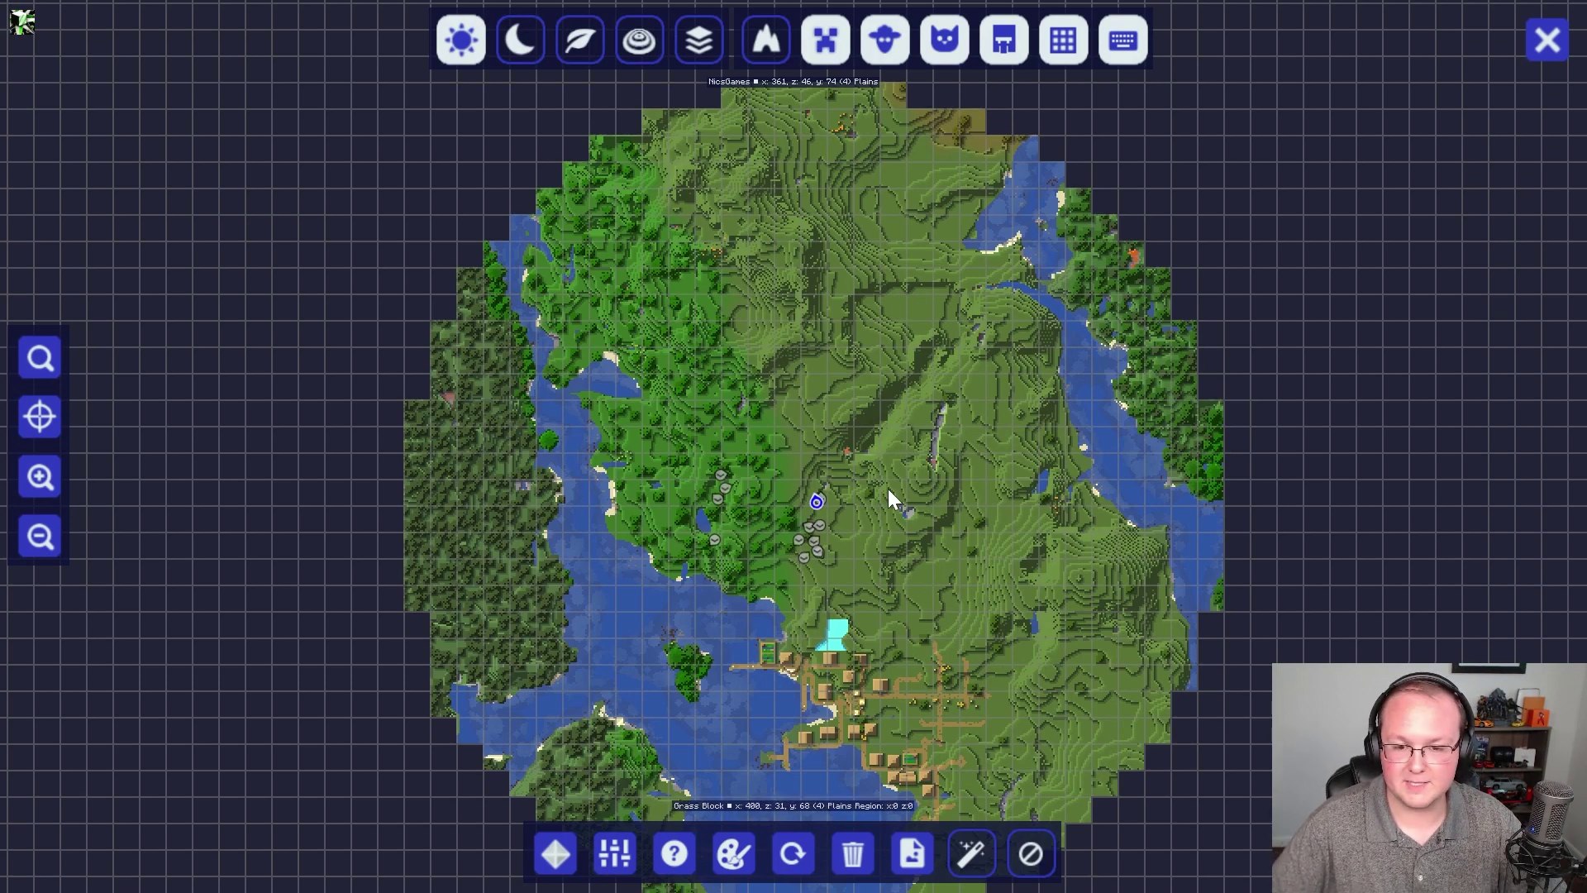
{"action": "key", "text": "Escape"}
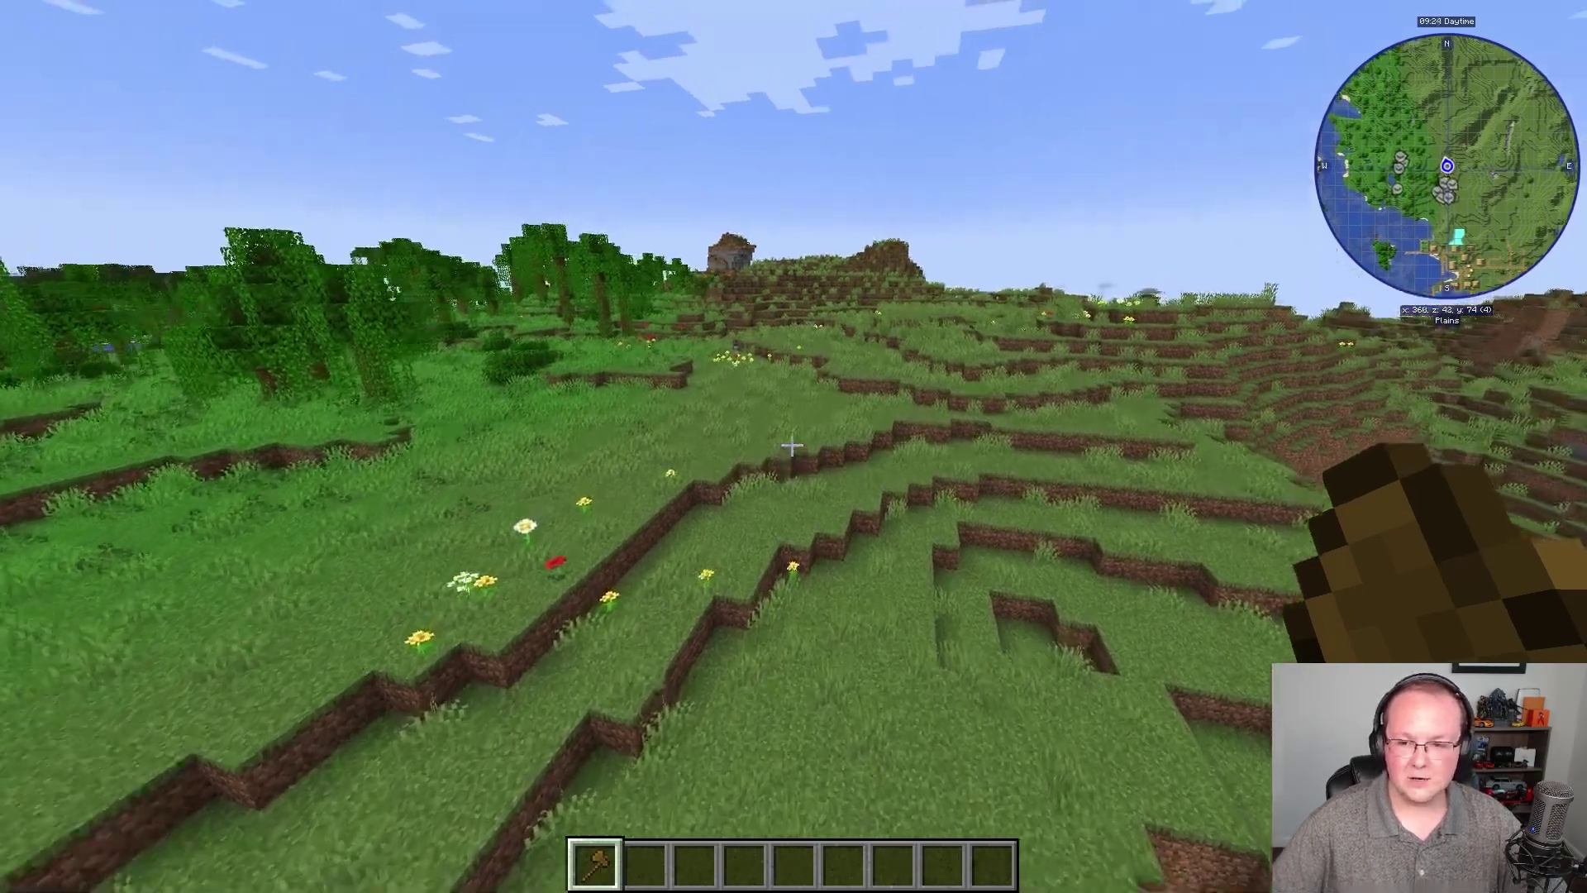
Step: Fly north over the plains, reopen and zoom the full-screen map, and start a new waypoint
{"action": "key", "text": "w"}
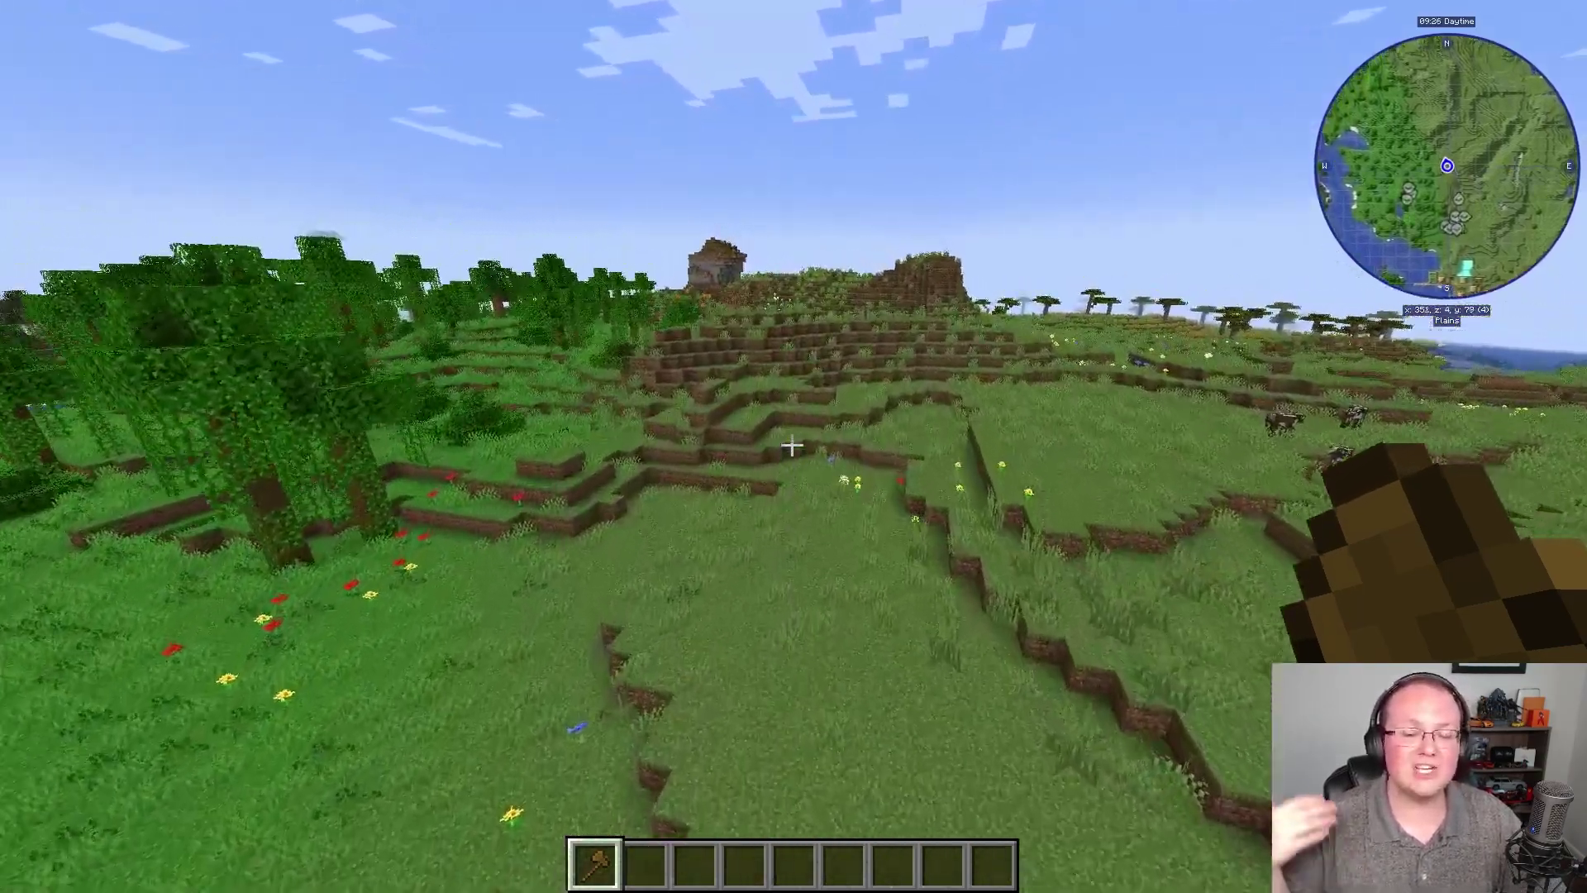
{"action": "key", "text": "w"}
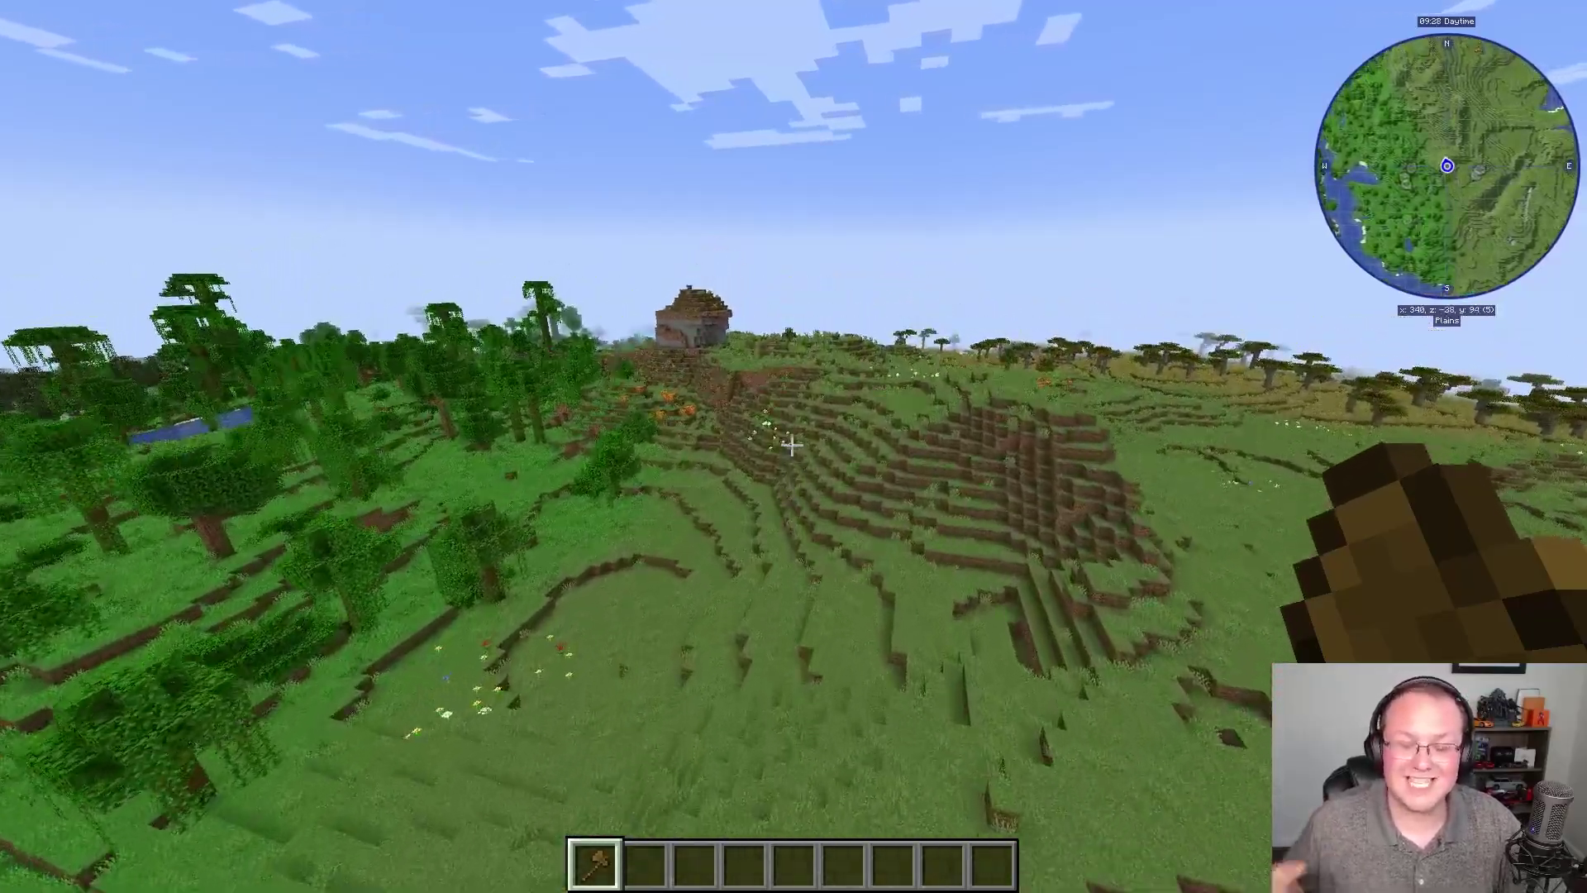
{"action": "key", "text": "w"}
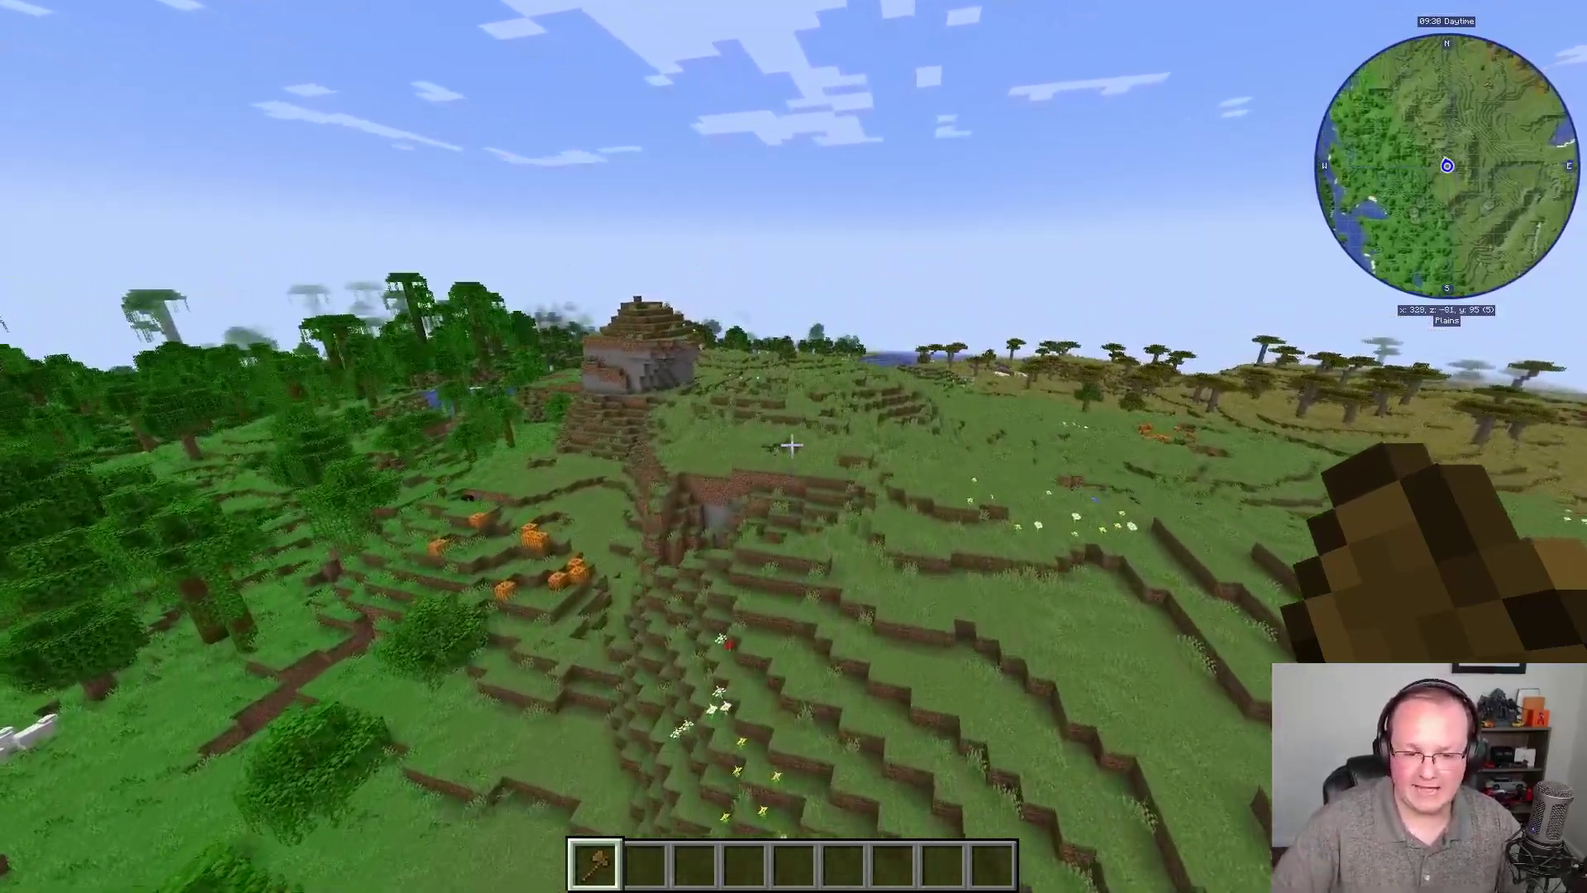
{"action": "key", "text": "j"}
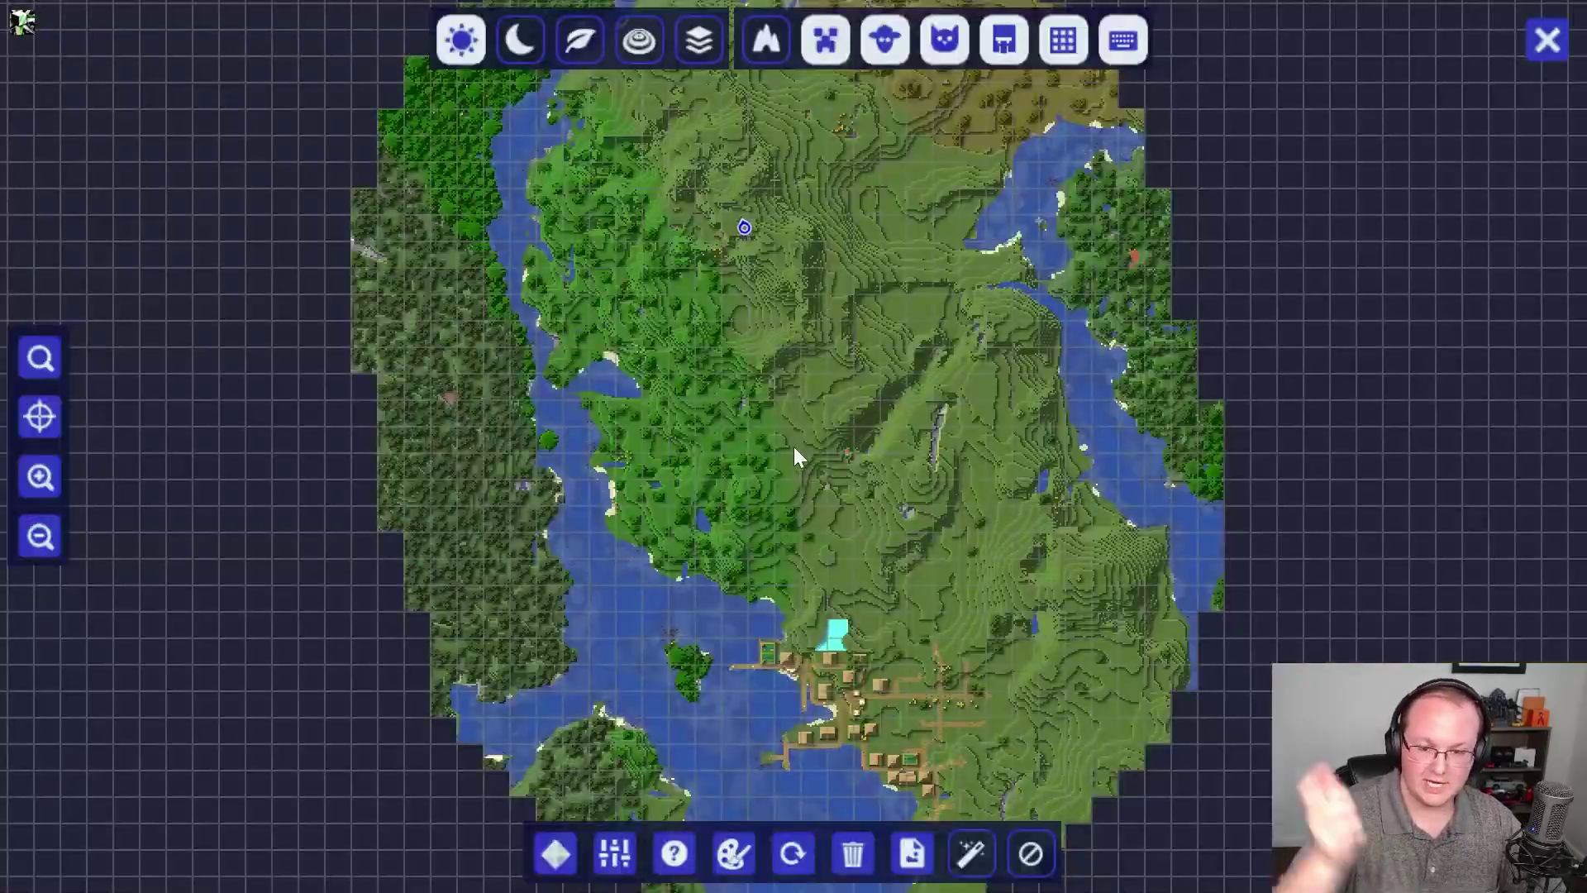
{"action": "scroll", "coordinate": [801, 430], "scroll_direction": "down", "scroll_amount": 1}
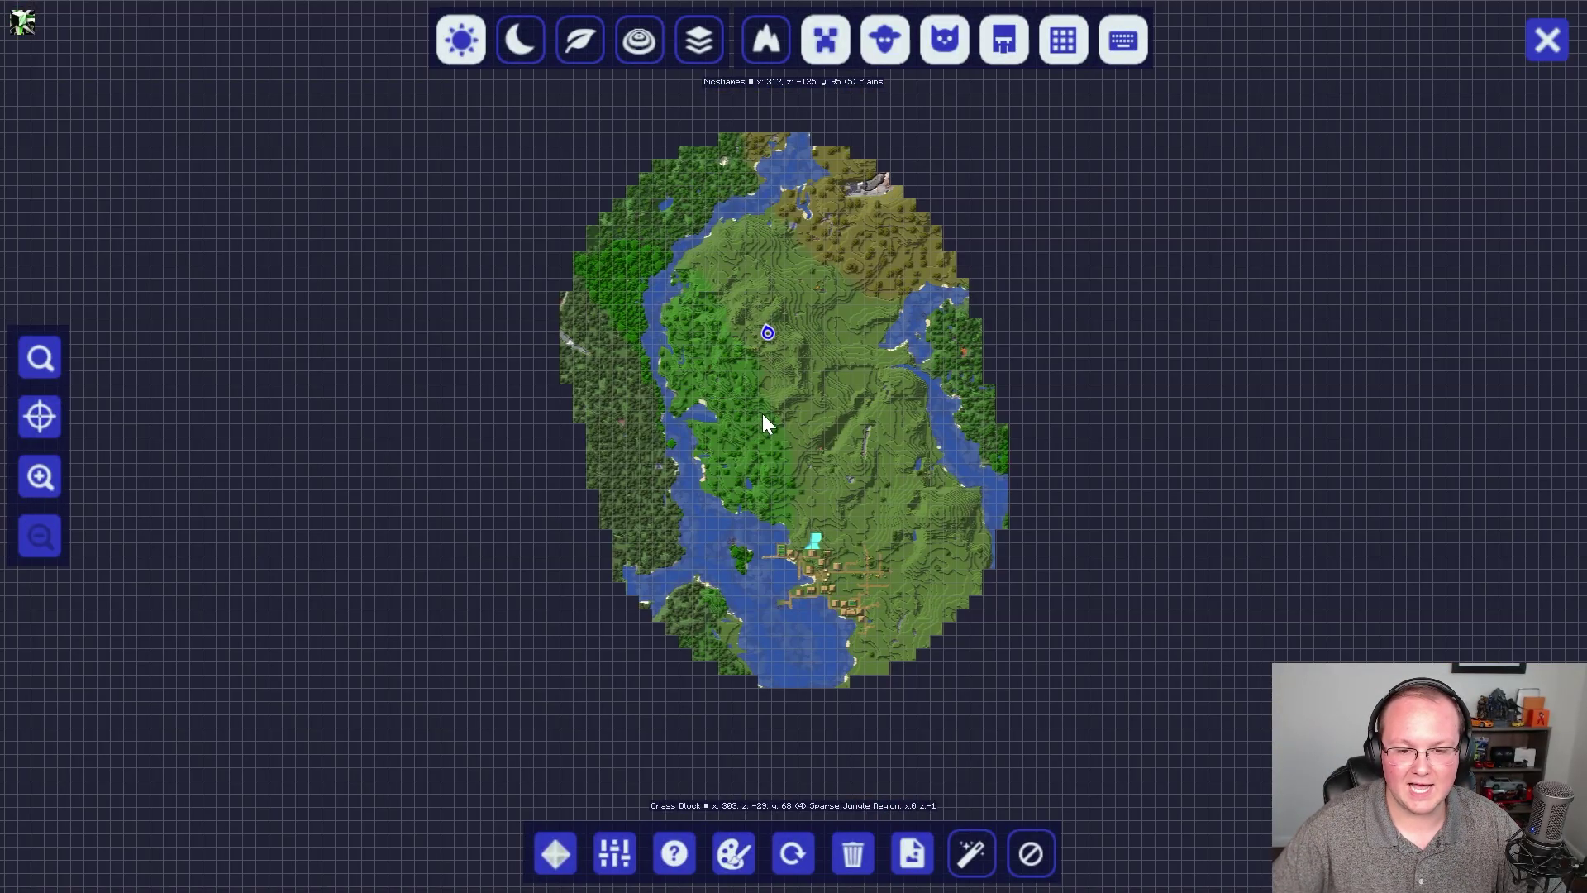
{"action": "scroll", "coordinate": [791, 422], "scroll_direction": "up", "scroll_amount": 2}
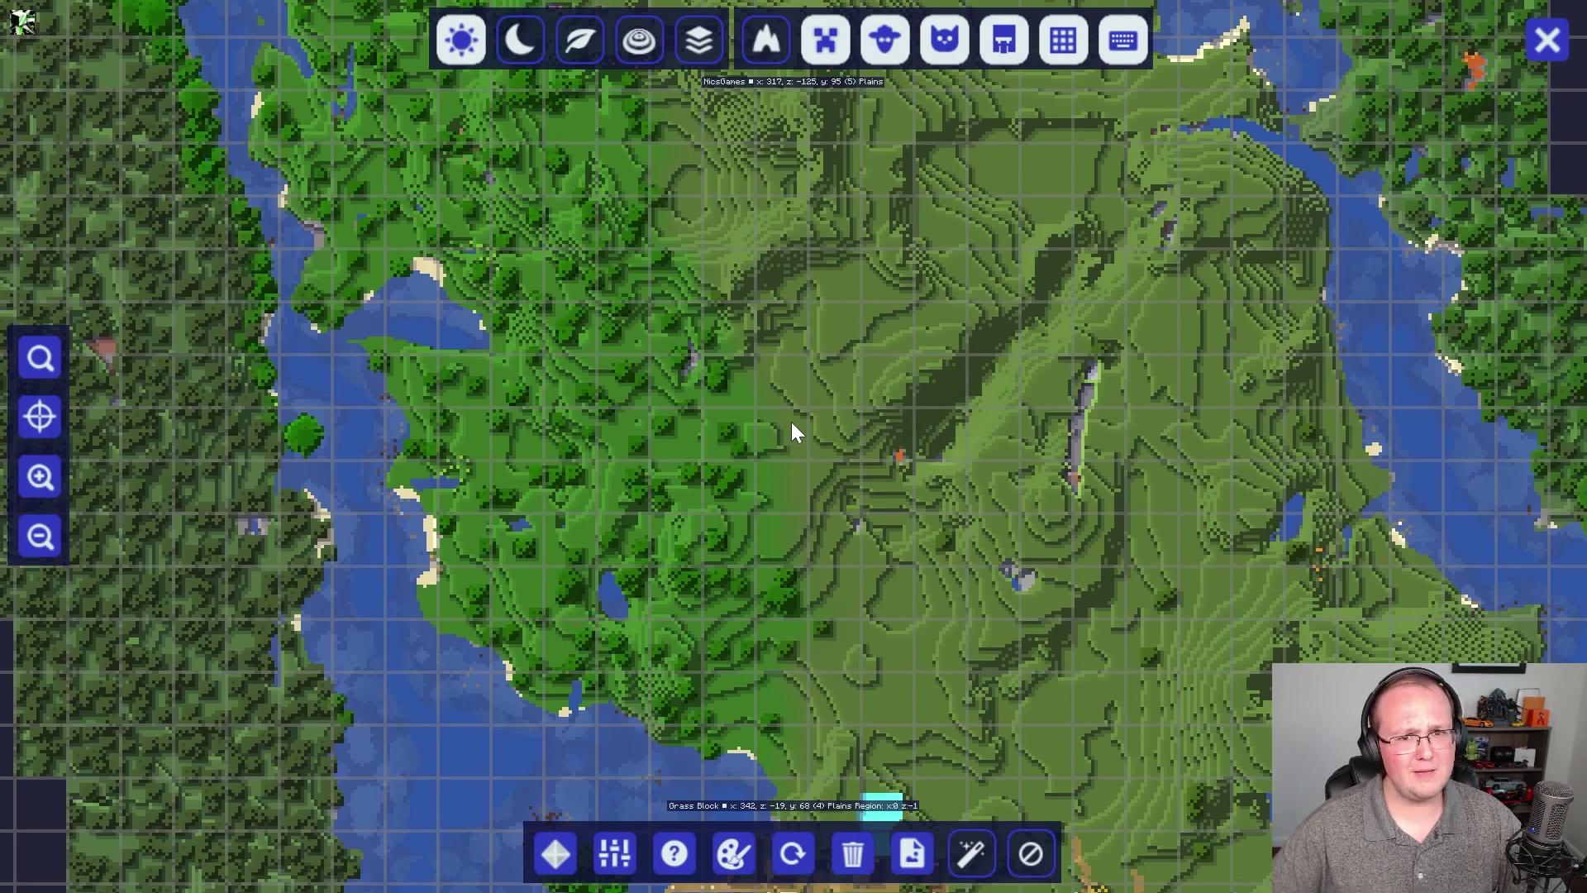
{"action": "key", "text": "b"}
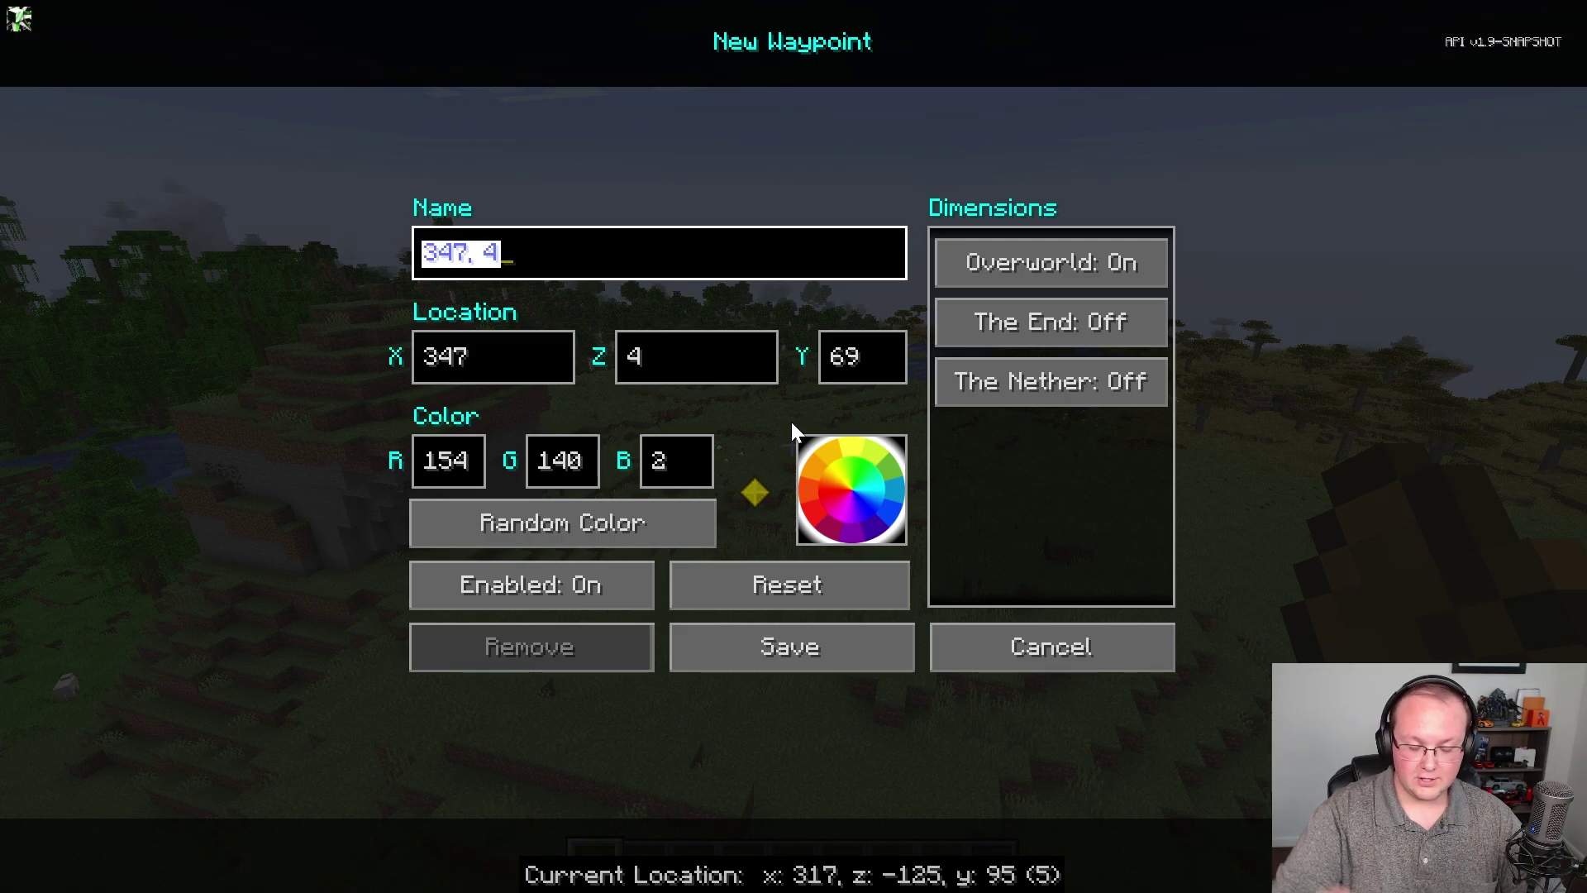
Step: Save a bright yellow waypoint named 'Spawn' and return to play
{"action": "left_click", "coordinate": [714, 240]}
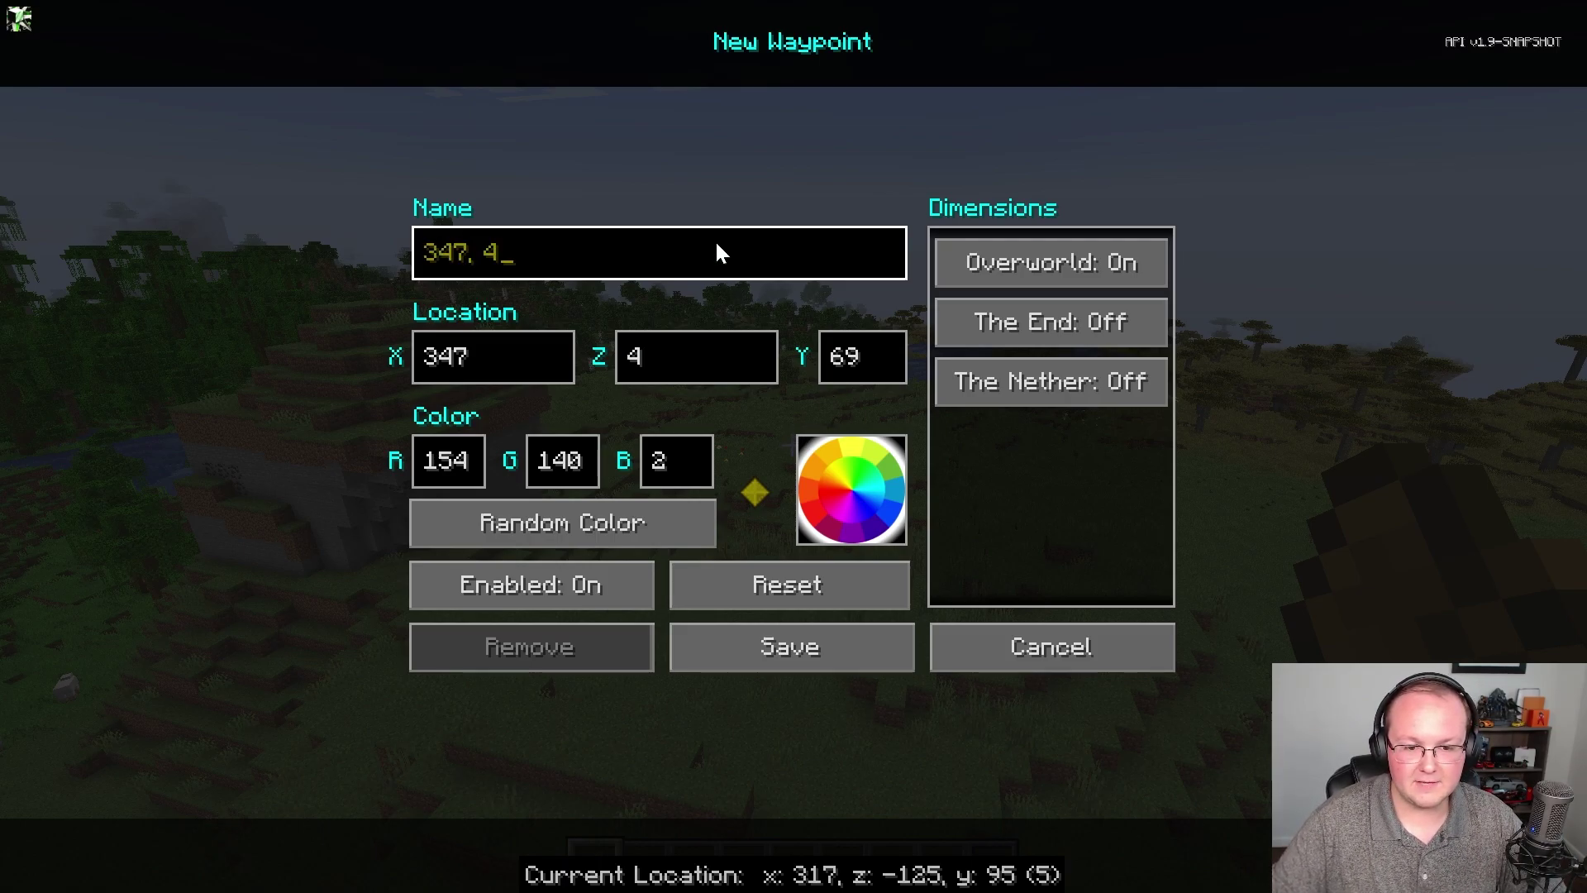
{"action": "key", "text": "ctrl+a"}
{"action": "type", "text": "Spawn"}
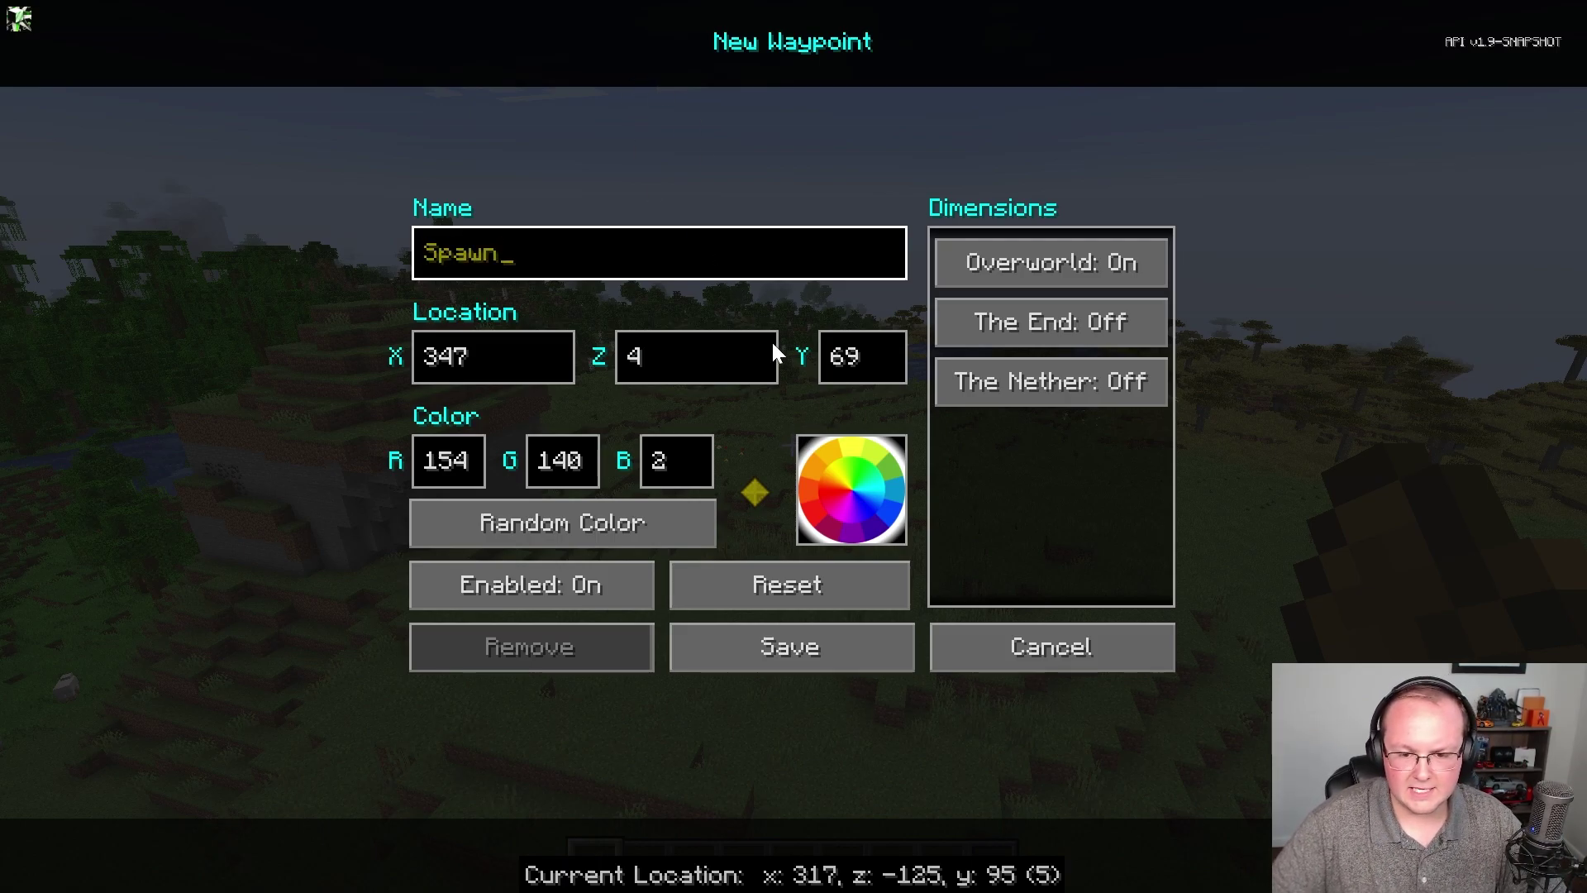
{"action": "left_click", "coordinate": [850, 440]}
{"action": "left_click", "coordinate": [806, 647]}
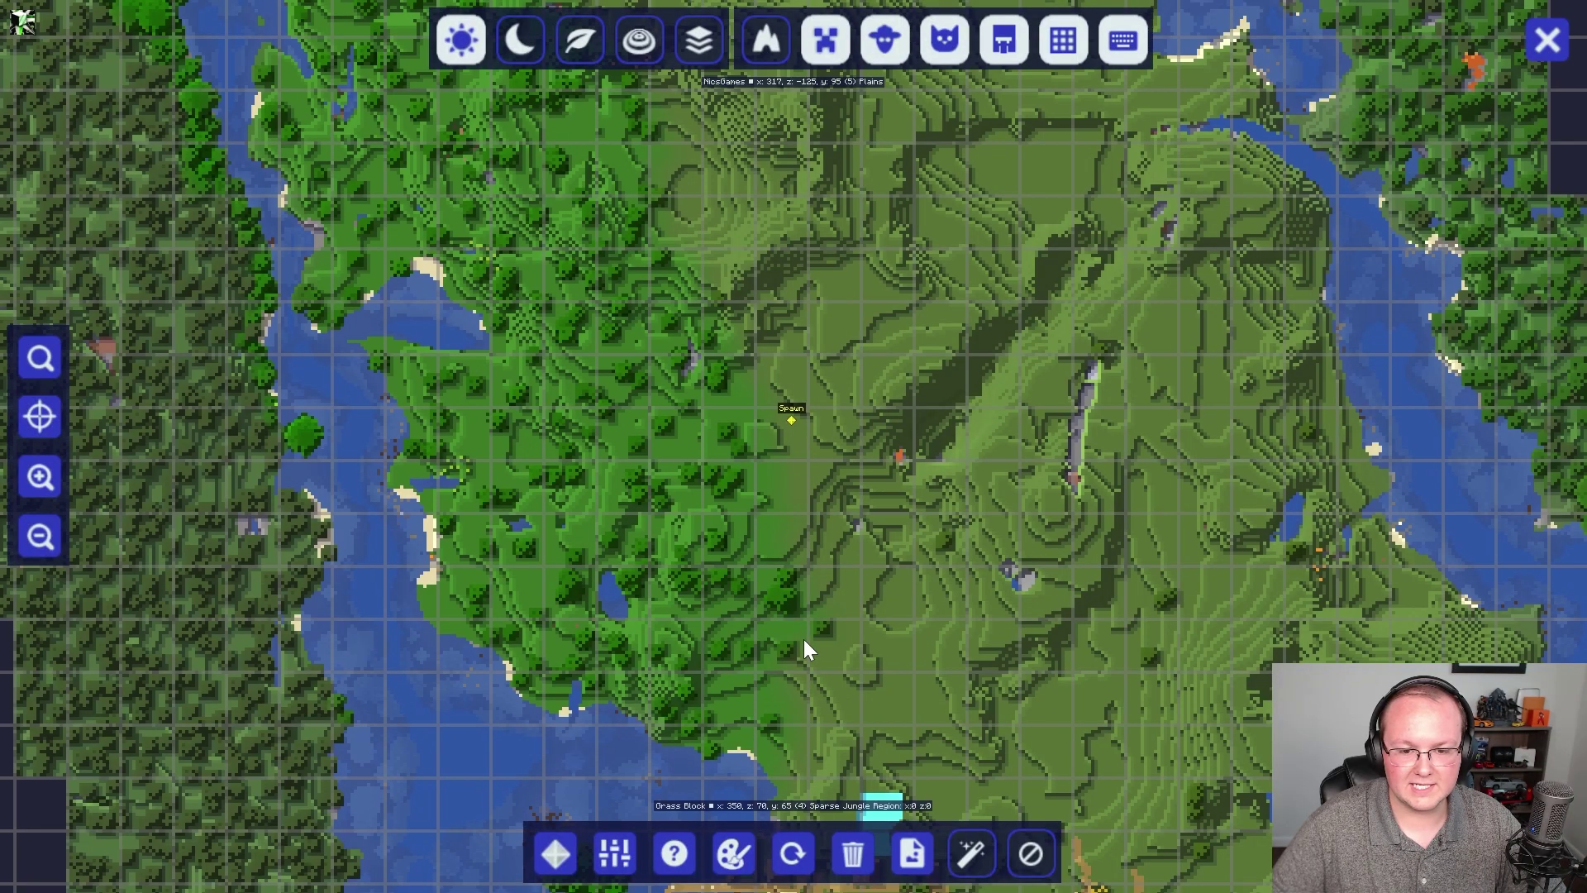
{"action": "key", "text": "Escape"}
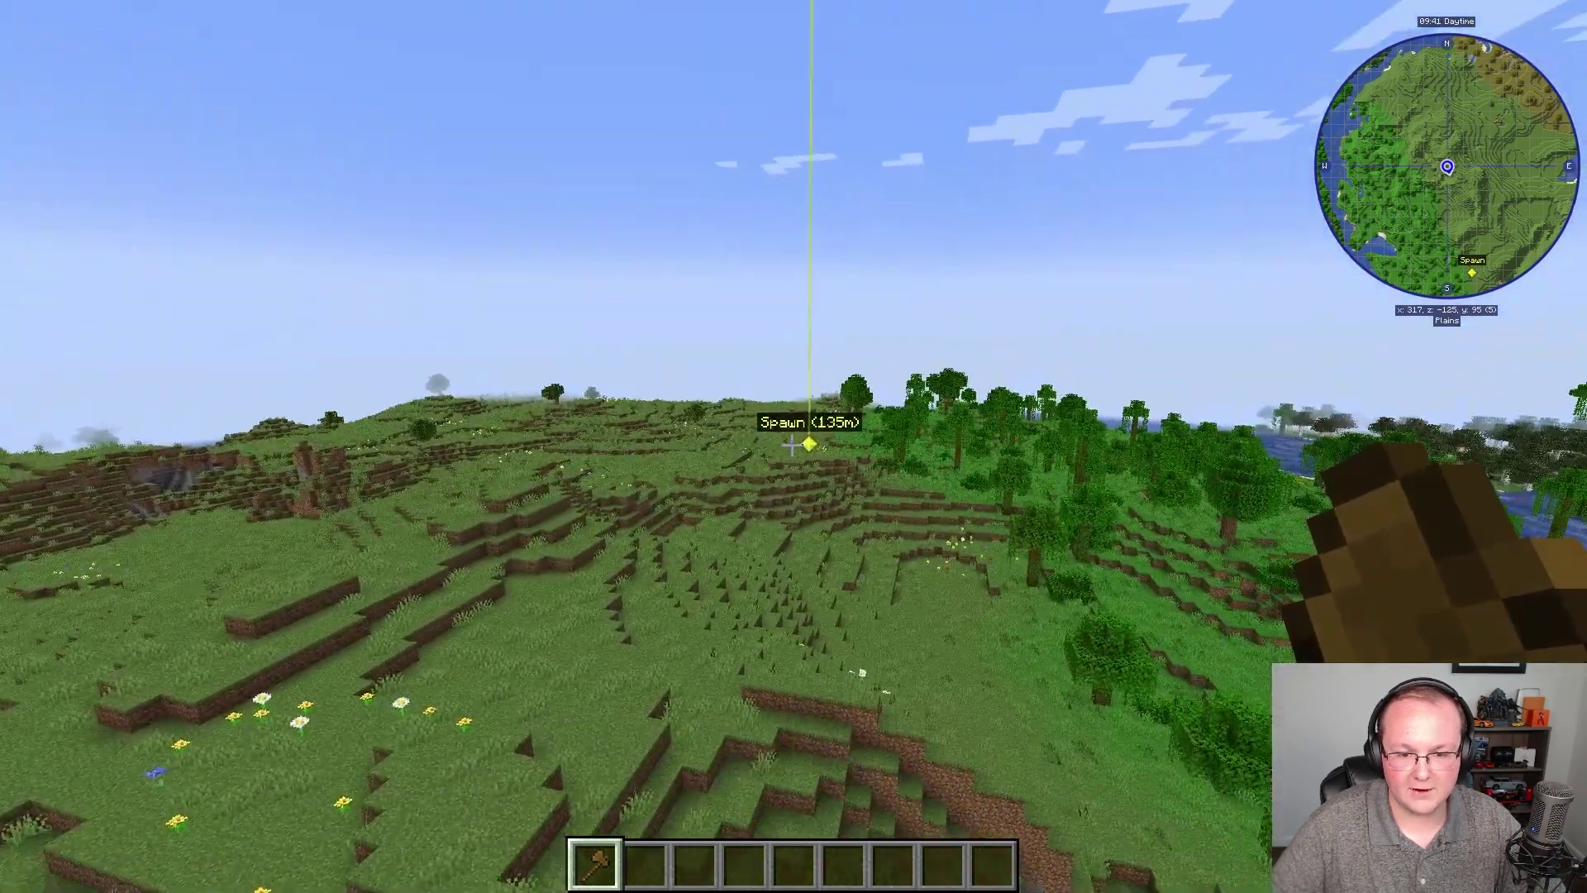
Step: Fly north from spawn across the river and over the savanna
{"action": "key", "text": "w"}
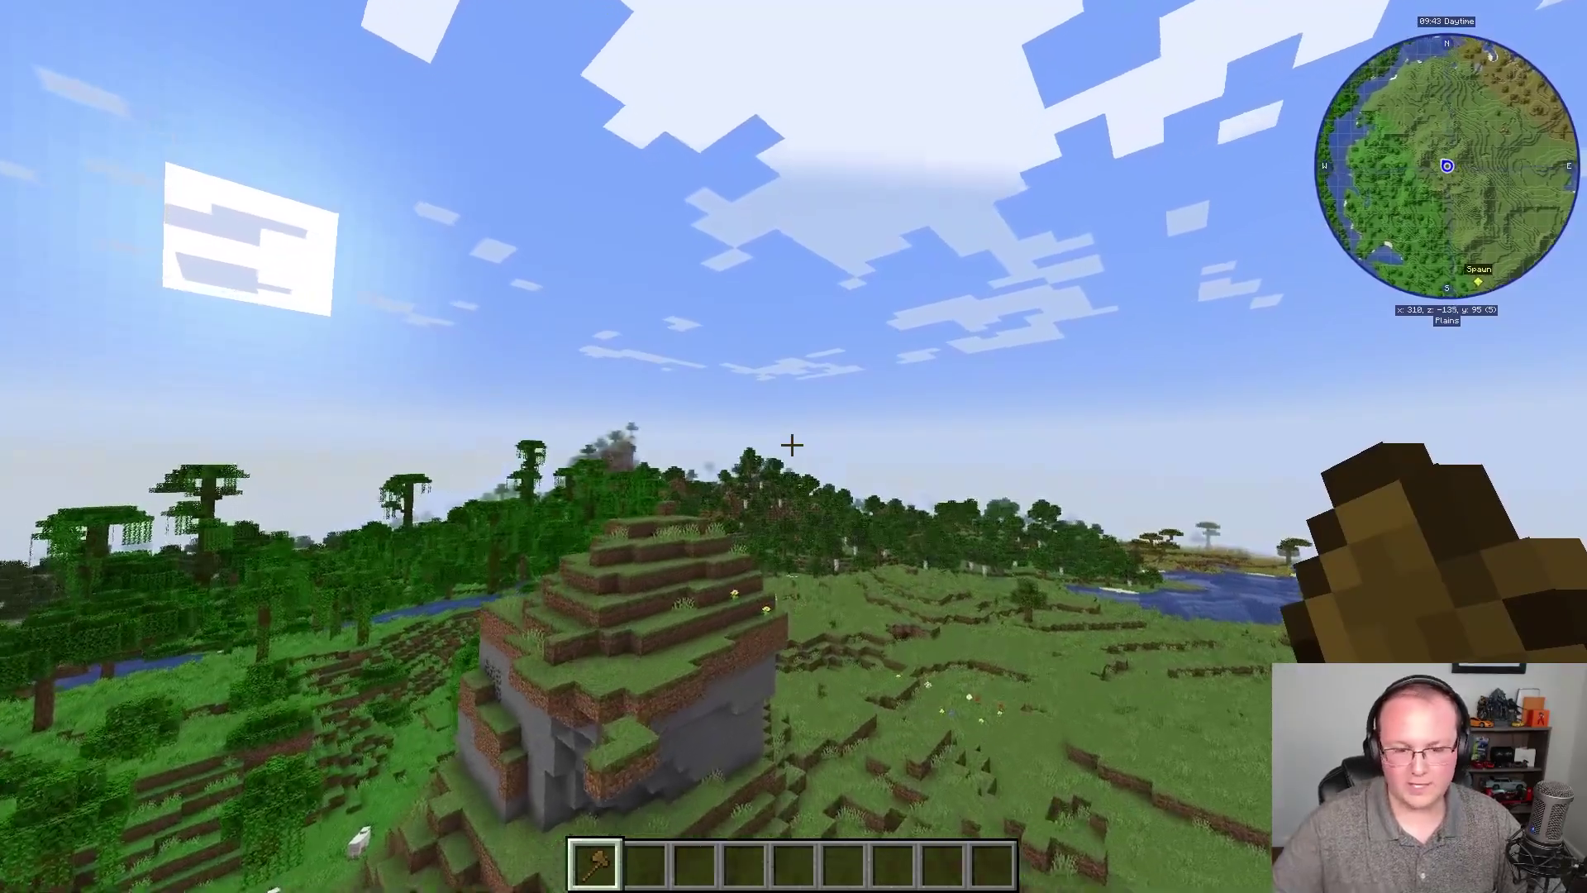
{"action": "key", "text": "2"}
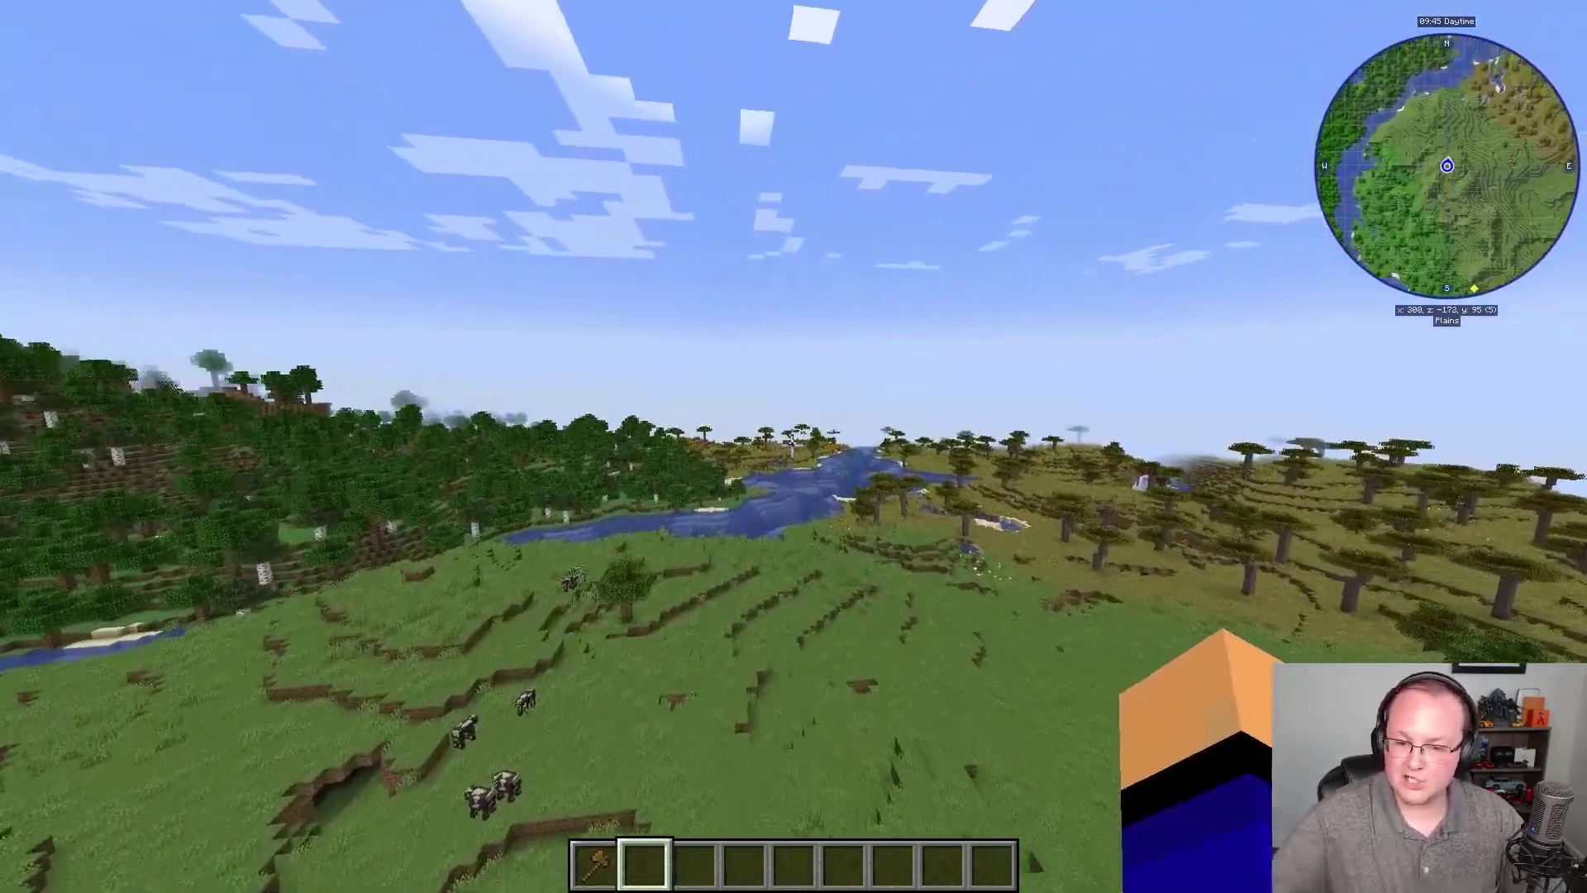
{"action": "key", "text": "w"}
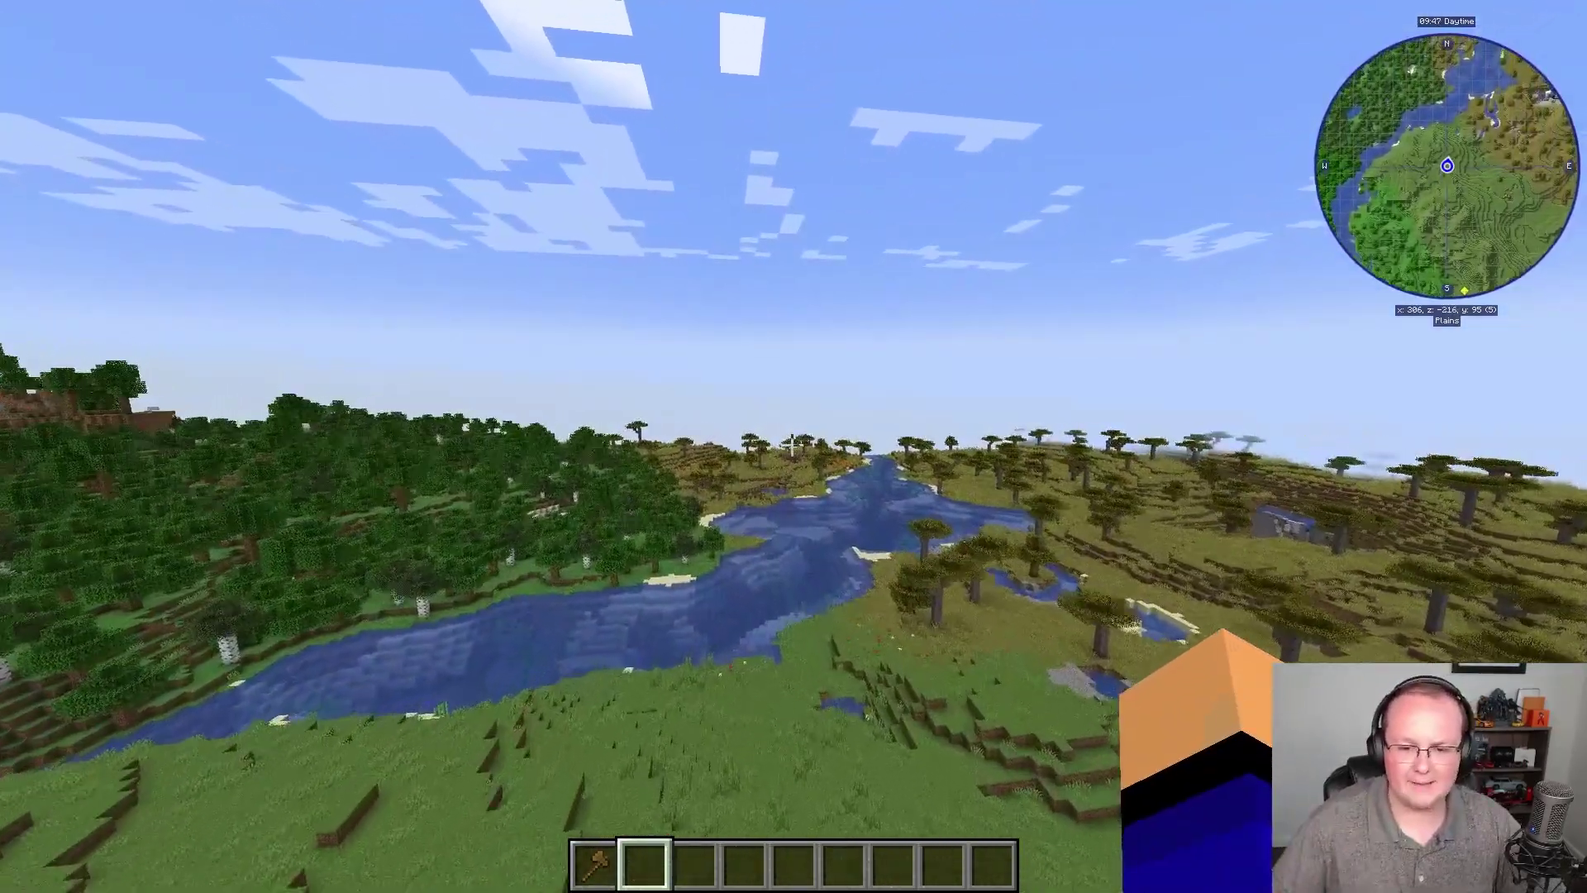
{"action": "key", "text": "w"}
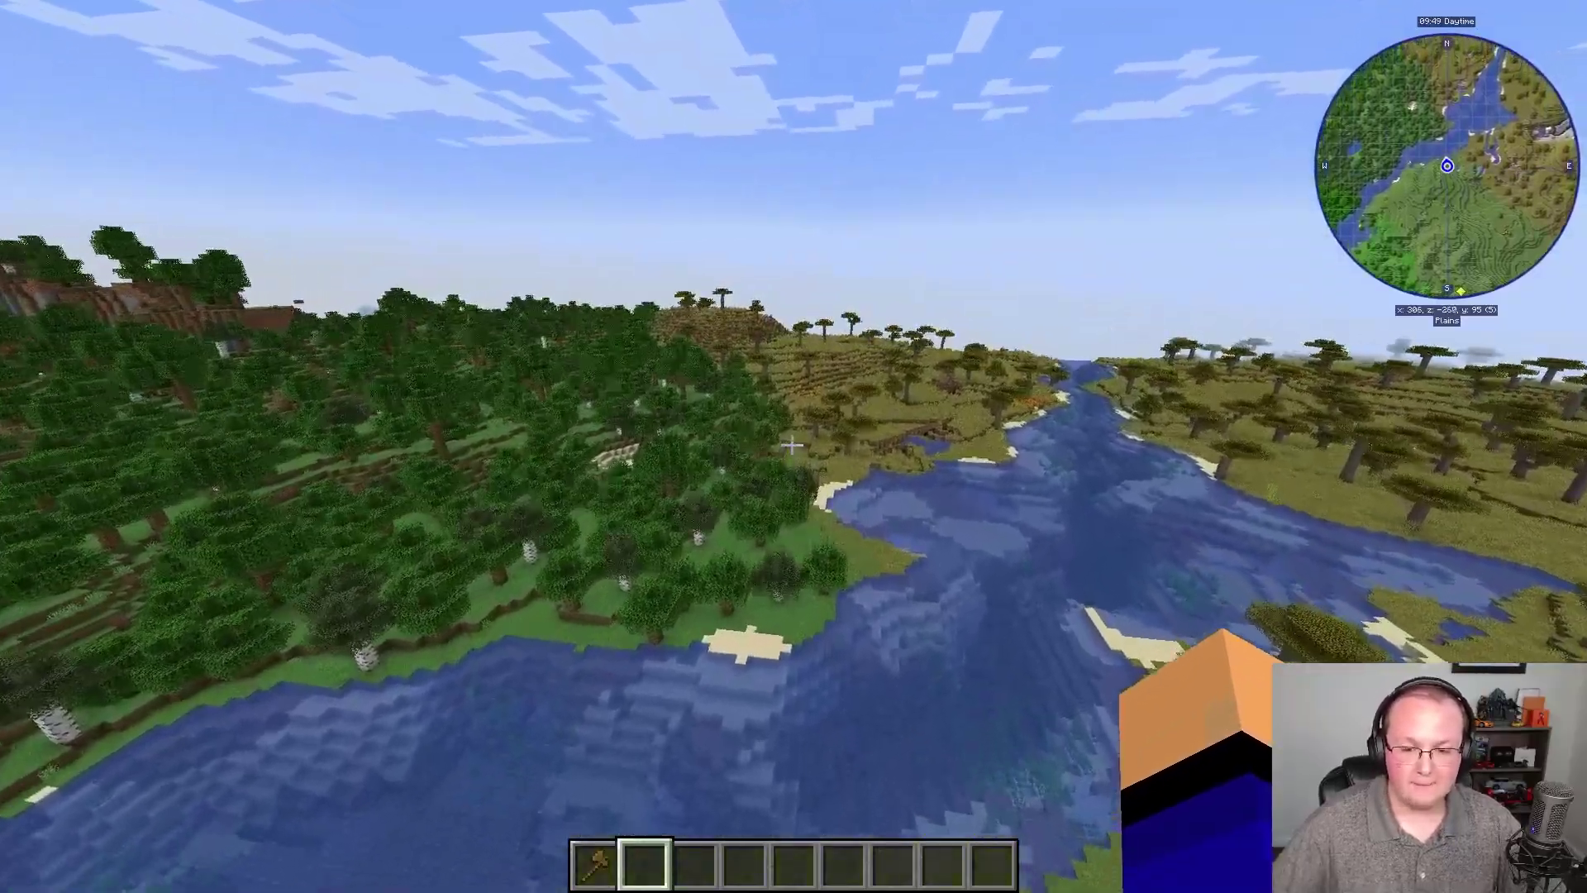
{"action": "key", "text": "w"}
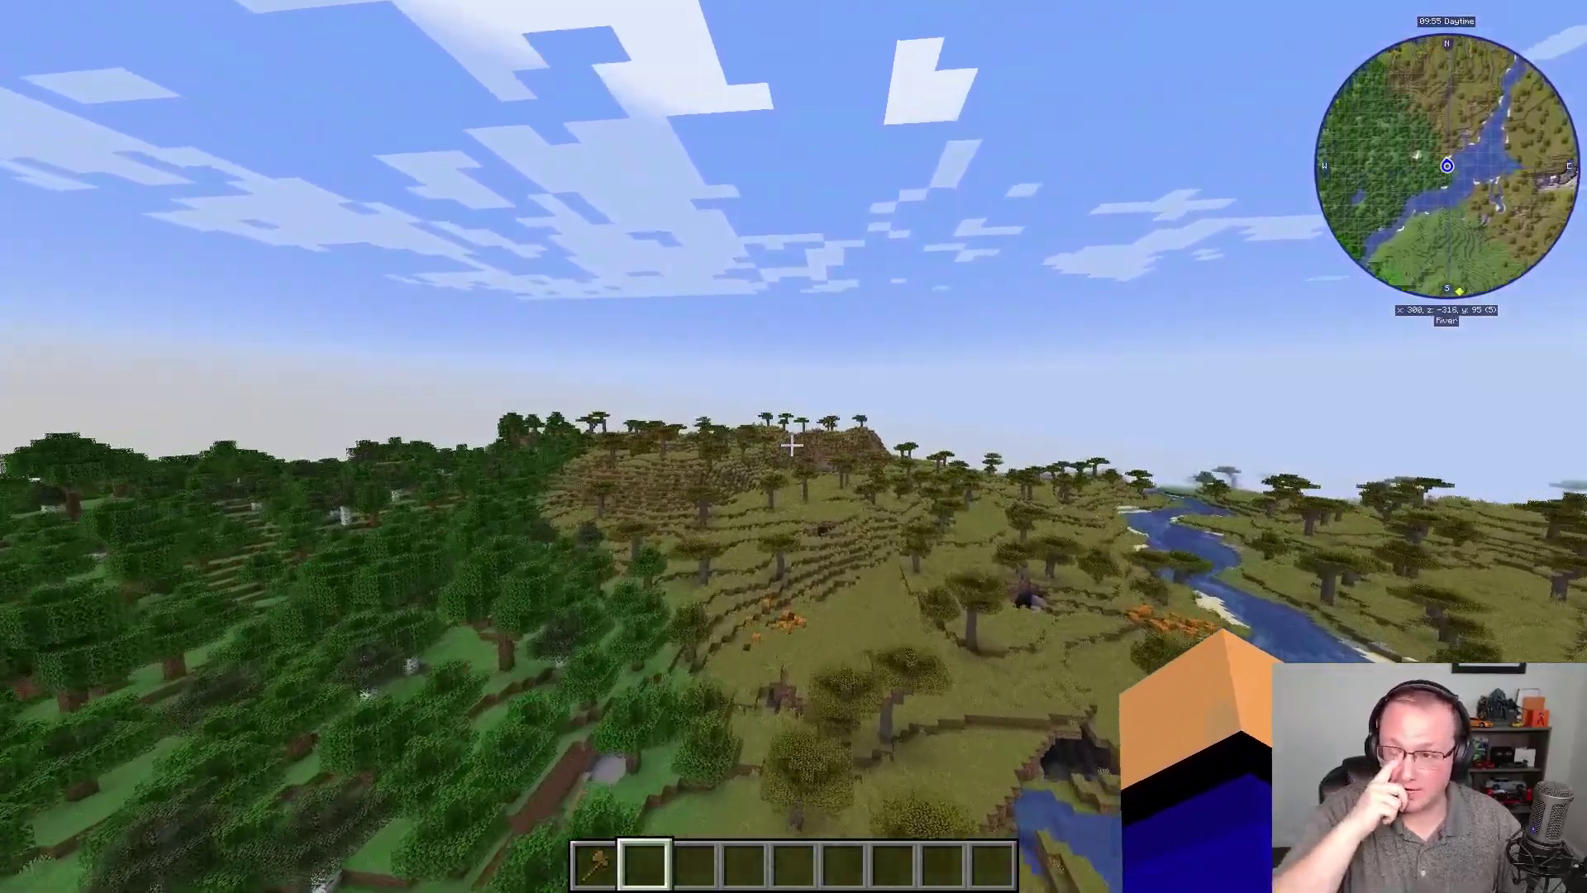
{"action": "key", "text": "w"}
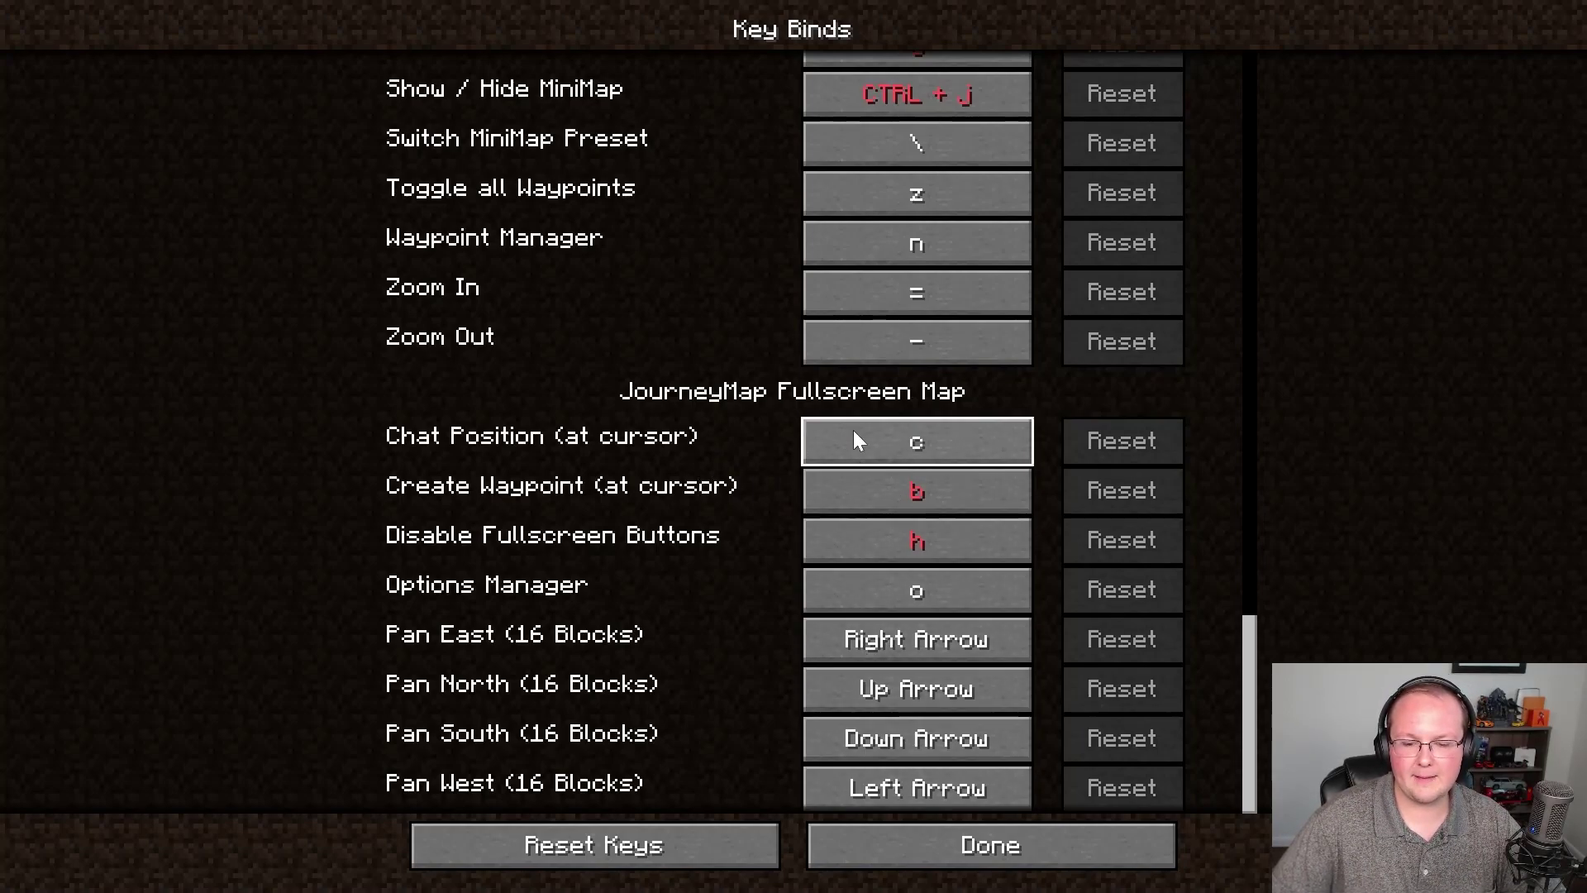
{"action": "scroll", "coordinate": [765, 406], "scroll_direction": "up", "scroll_amount": 5}
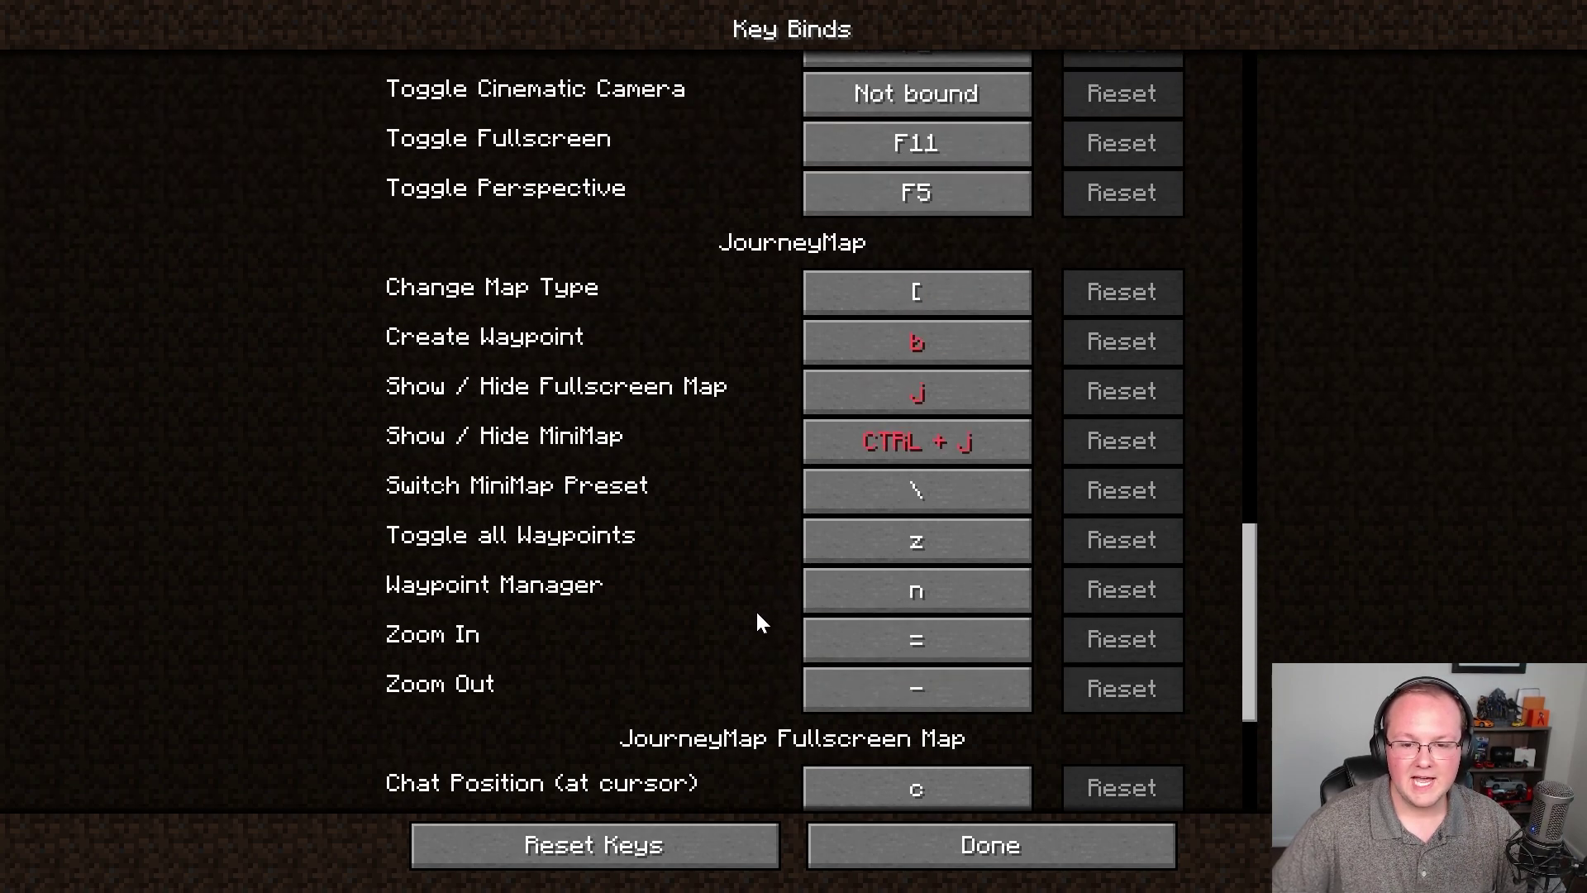
{"action": "scroll", "coordinate": [766, 515], "scroll_direction": "down", "scroll_amount": 3}
{"action": "scroll", "coordinate": [767, 380], "scroll_direction": "up", "scroll_amount": 1}
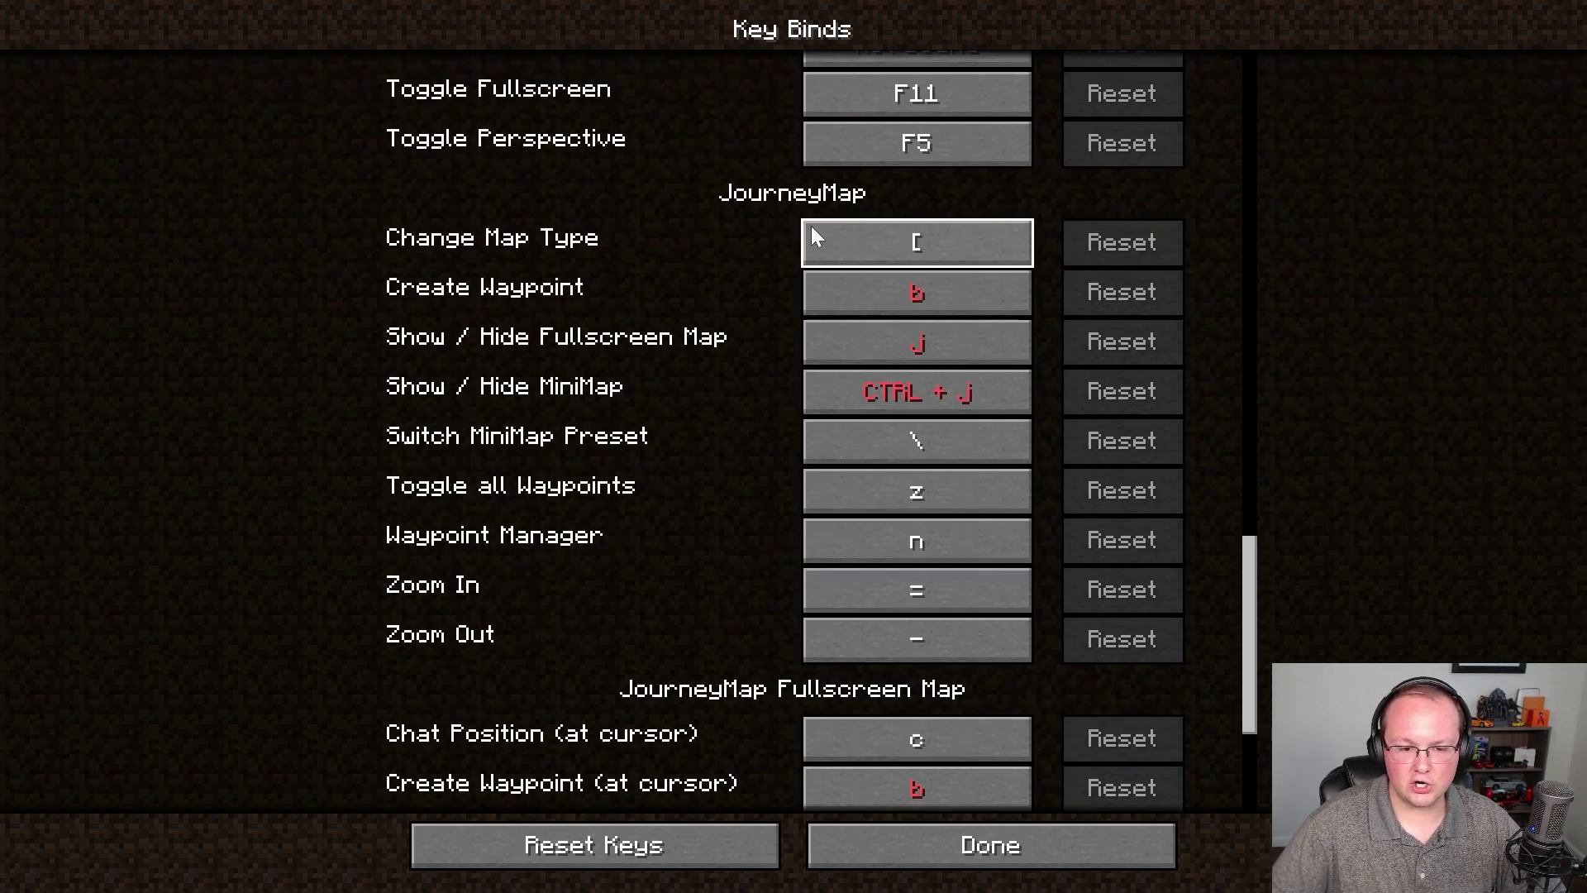
{"action": "key", "text": "Escape"}
{"action": "key", "text": "Escape"}
{"action": "key", "text": "Escape"}
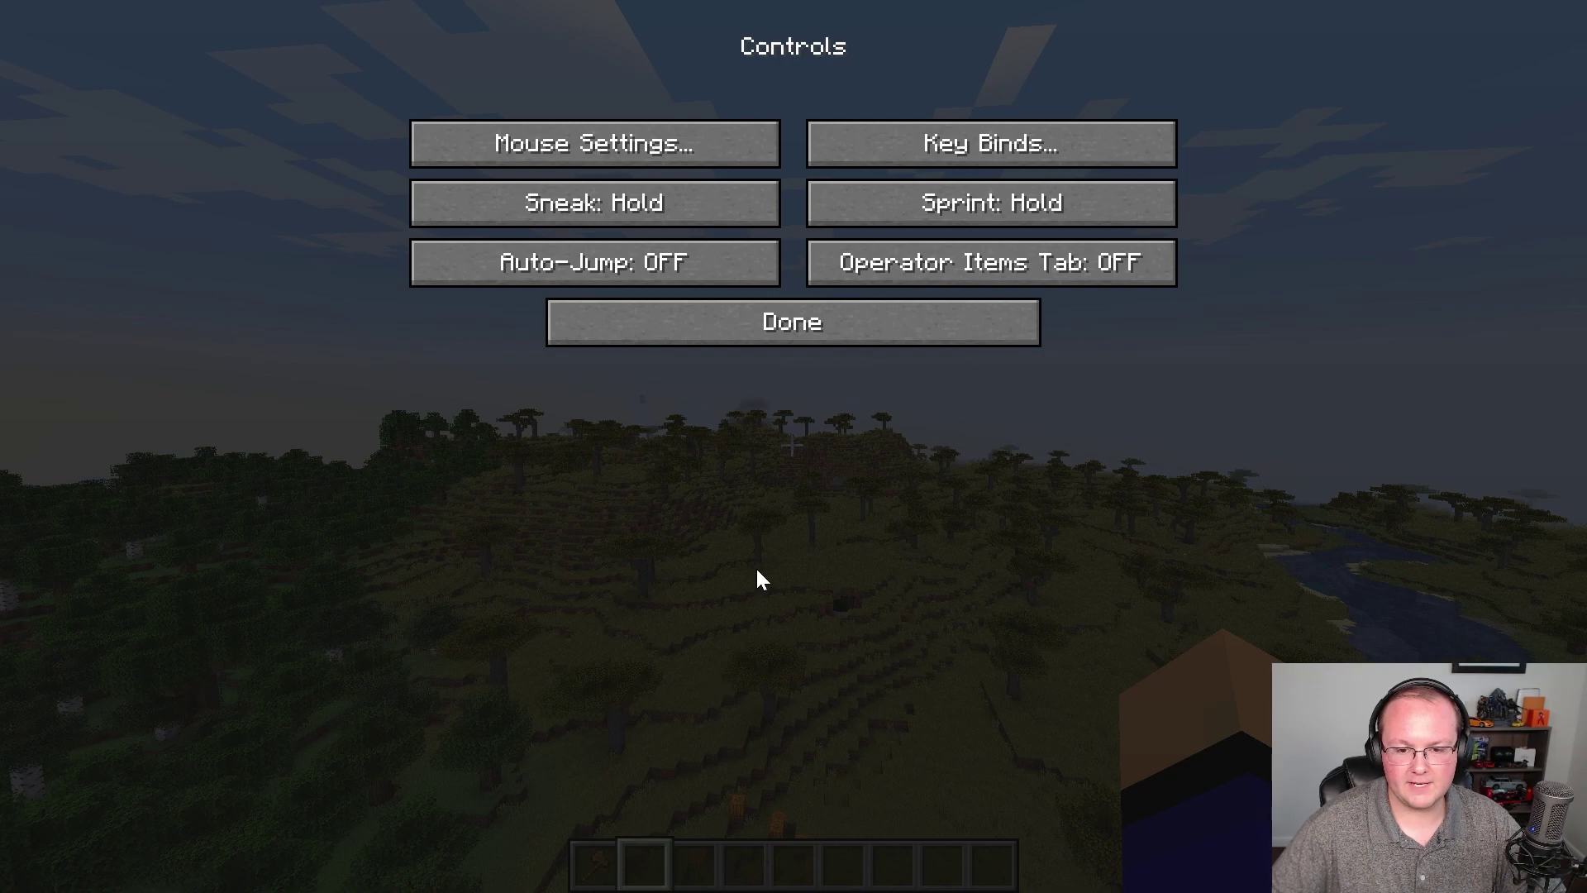
{"action": "key", "text": "w"}
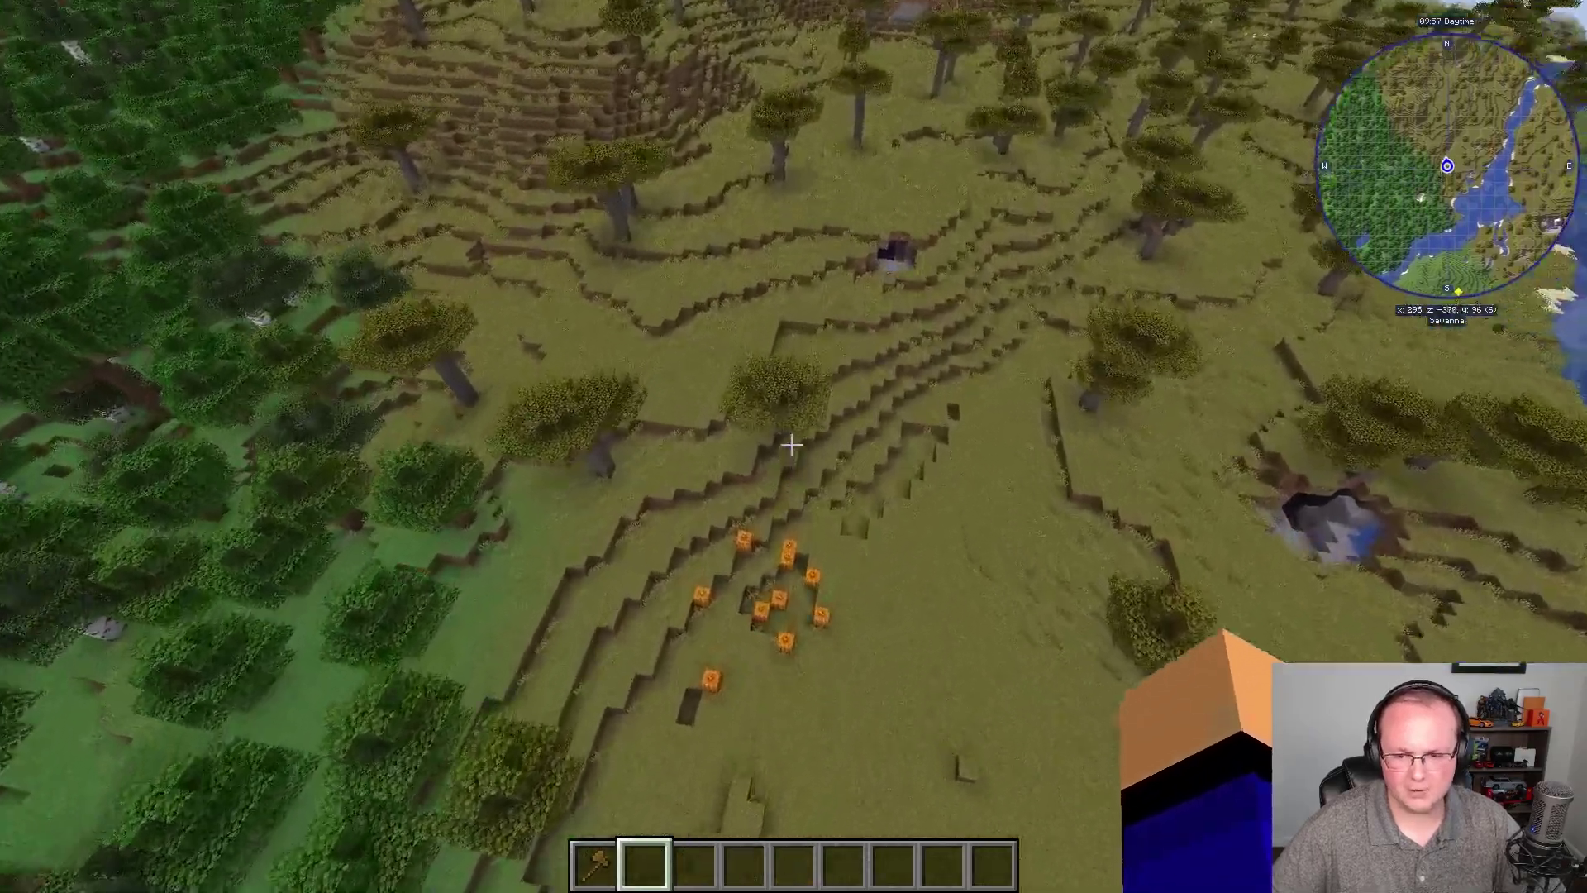
Step: Create a red-orange 'Pumpkins' waypoint at the patch, then resume flying back toward the river
{"action": "key", "text": "b"}
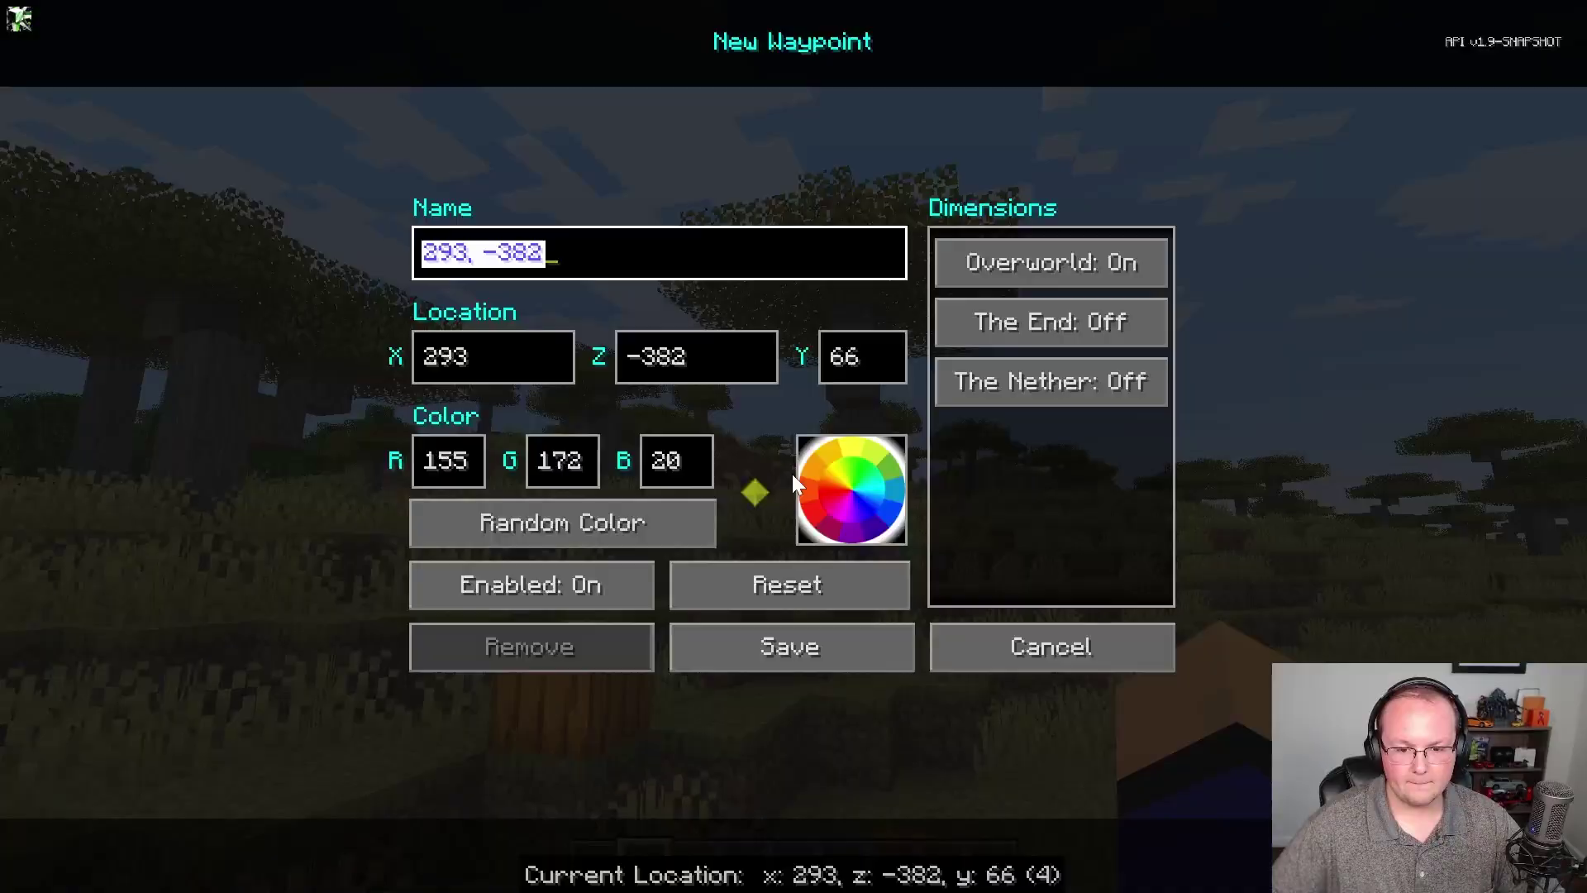
{"action": "type", "text": "Pumpkins"}
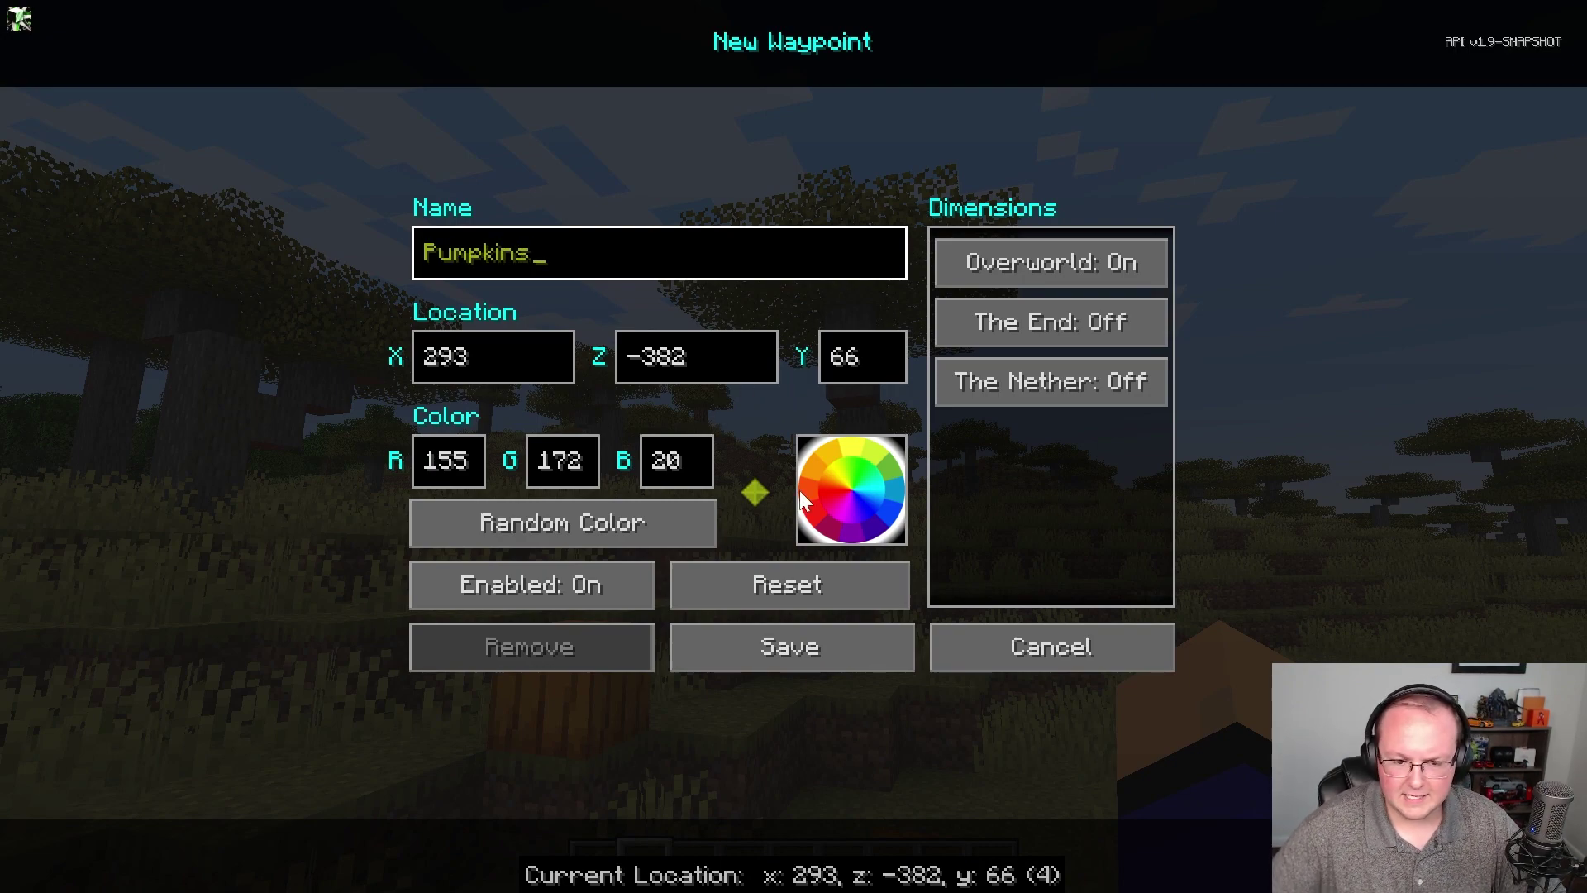
{"action": "left_click", "coordinate": [804, 492]}
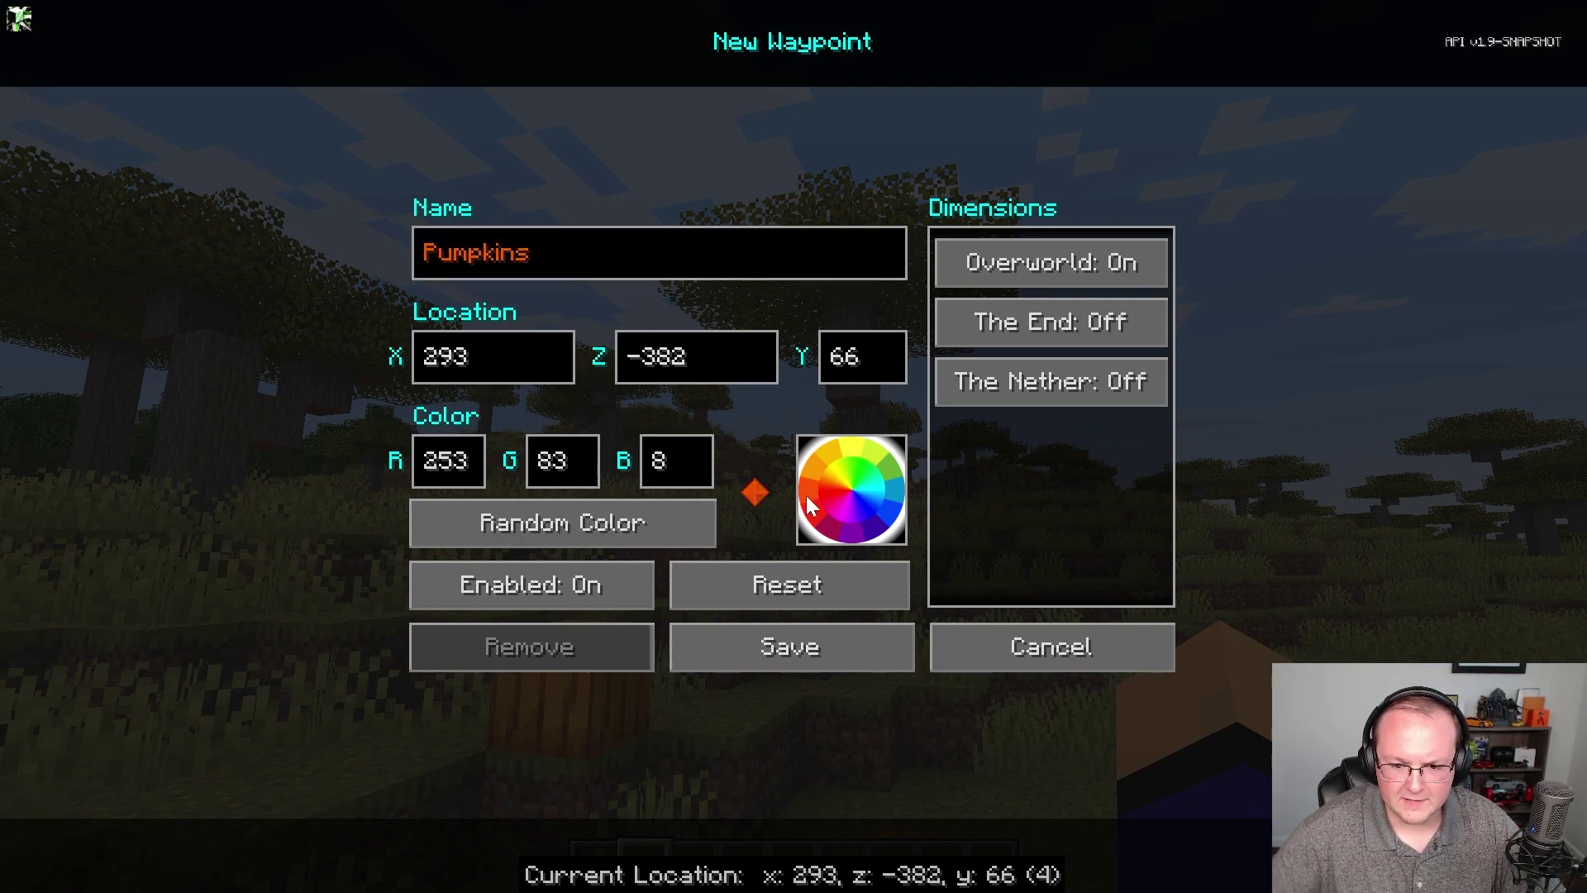
{"action": "left_click", "coordinate": [678, 648]}
{"action": "key", "text": "Escape"}
{"action": "key", "text": "Escape"}
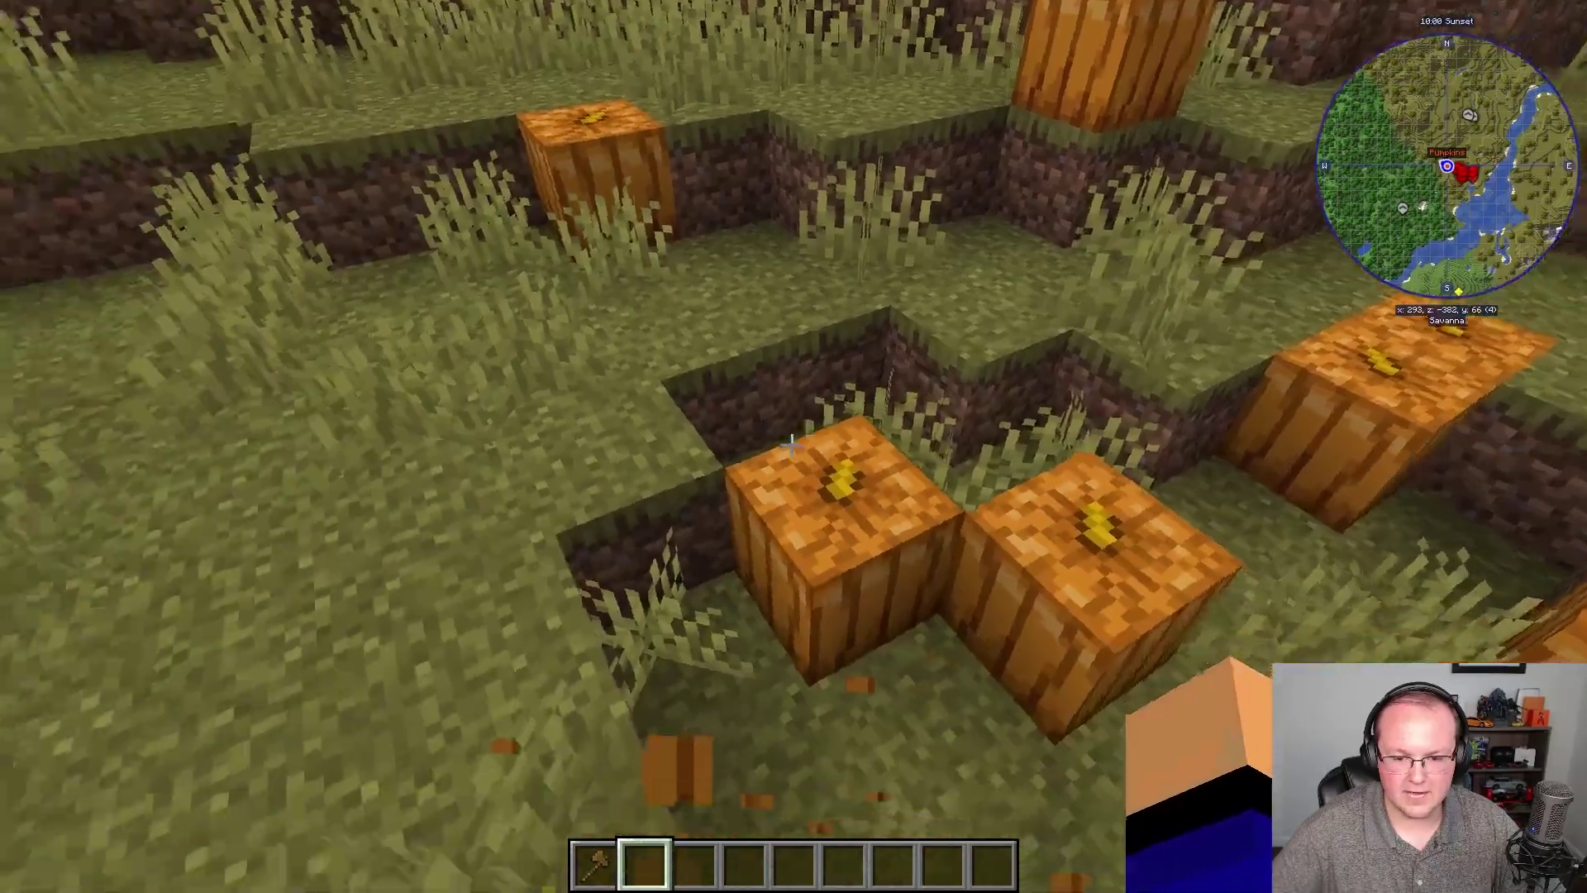
{"action": "key", "text": "space"}
{"action": "key", "text": "w"}
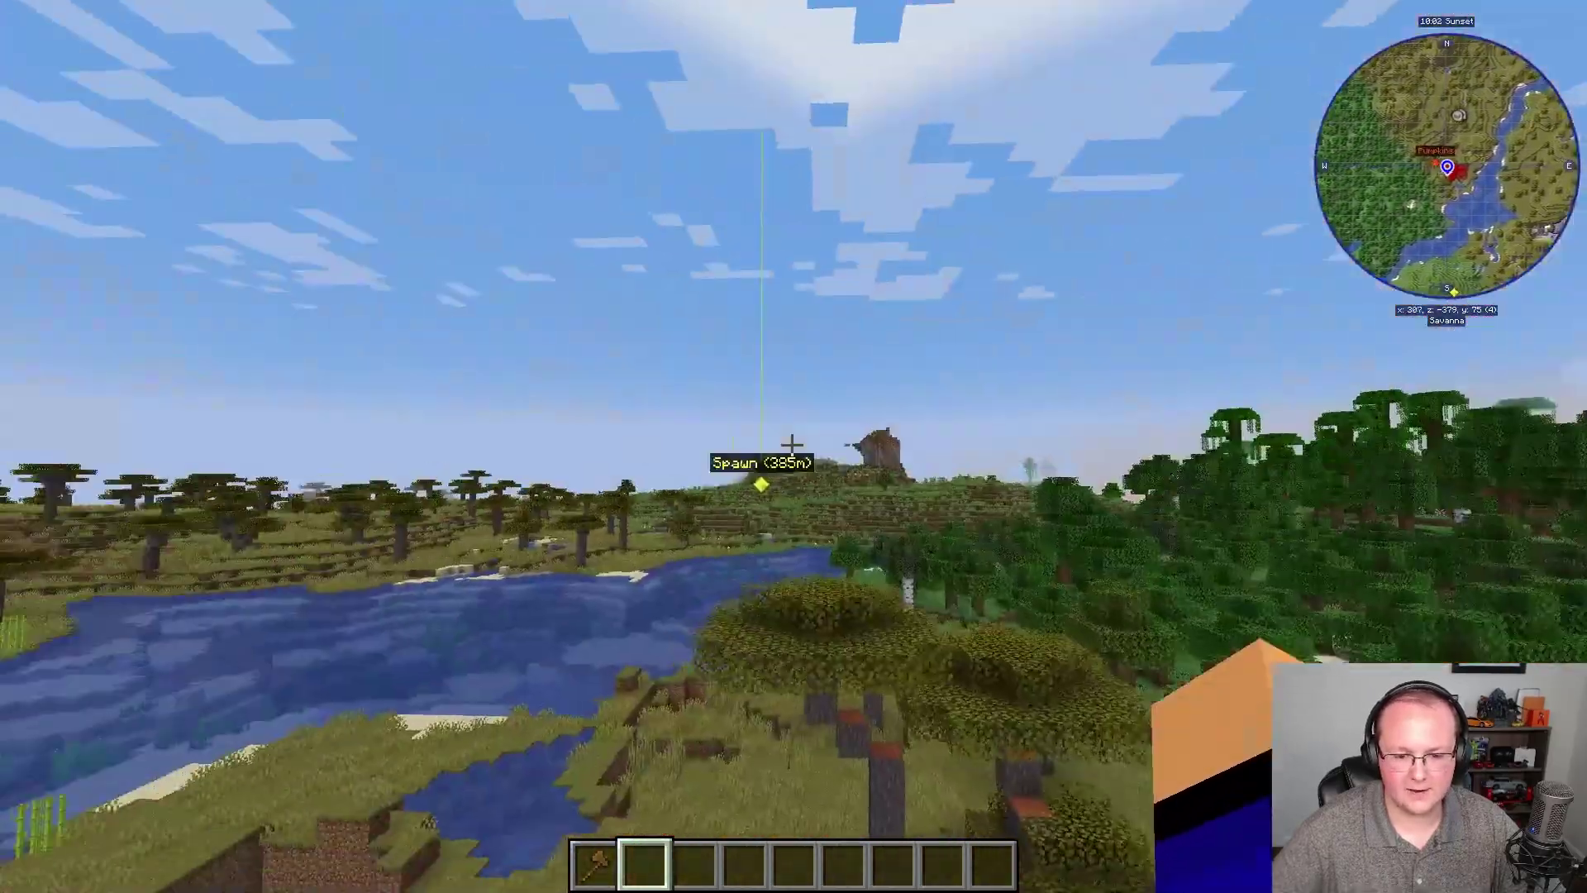
Step: Bring up the full-screen JourneyMap and zoom in and out around the area
{"action": "key", "text": "j"}
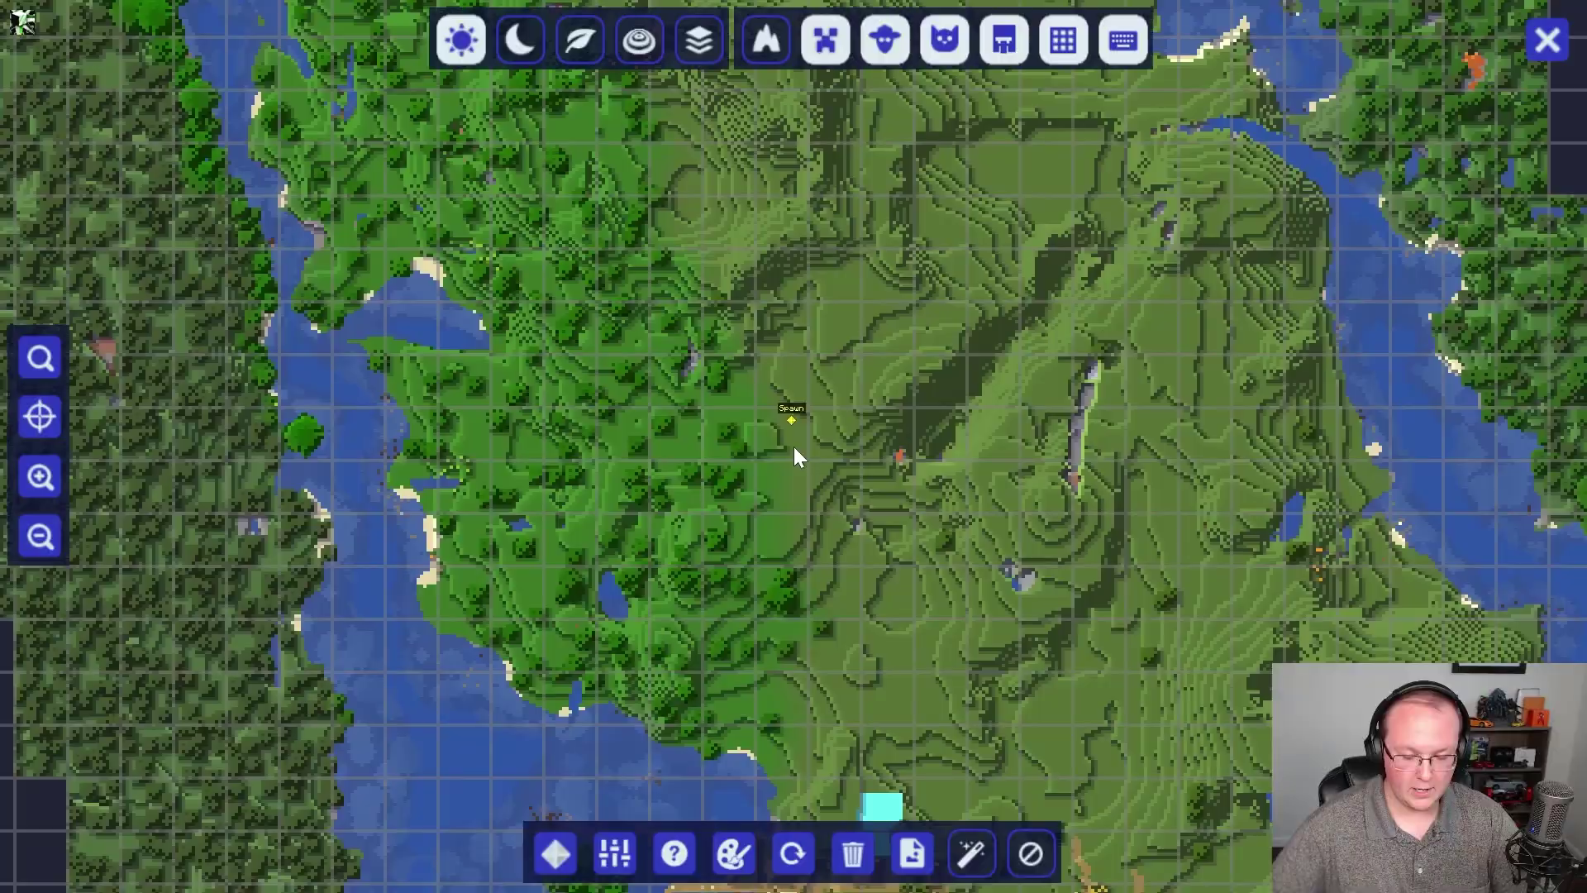
{"action": "scroll", "coordinate": [795, 438], "scroll_direction": "up", "scroll_amount": 3}
{"action": "scroll", "coordinate": [791, 405], "scroll_direction": "down", "scroll_amount": 5}
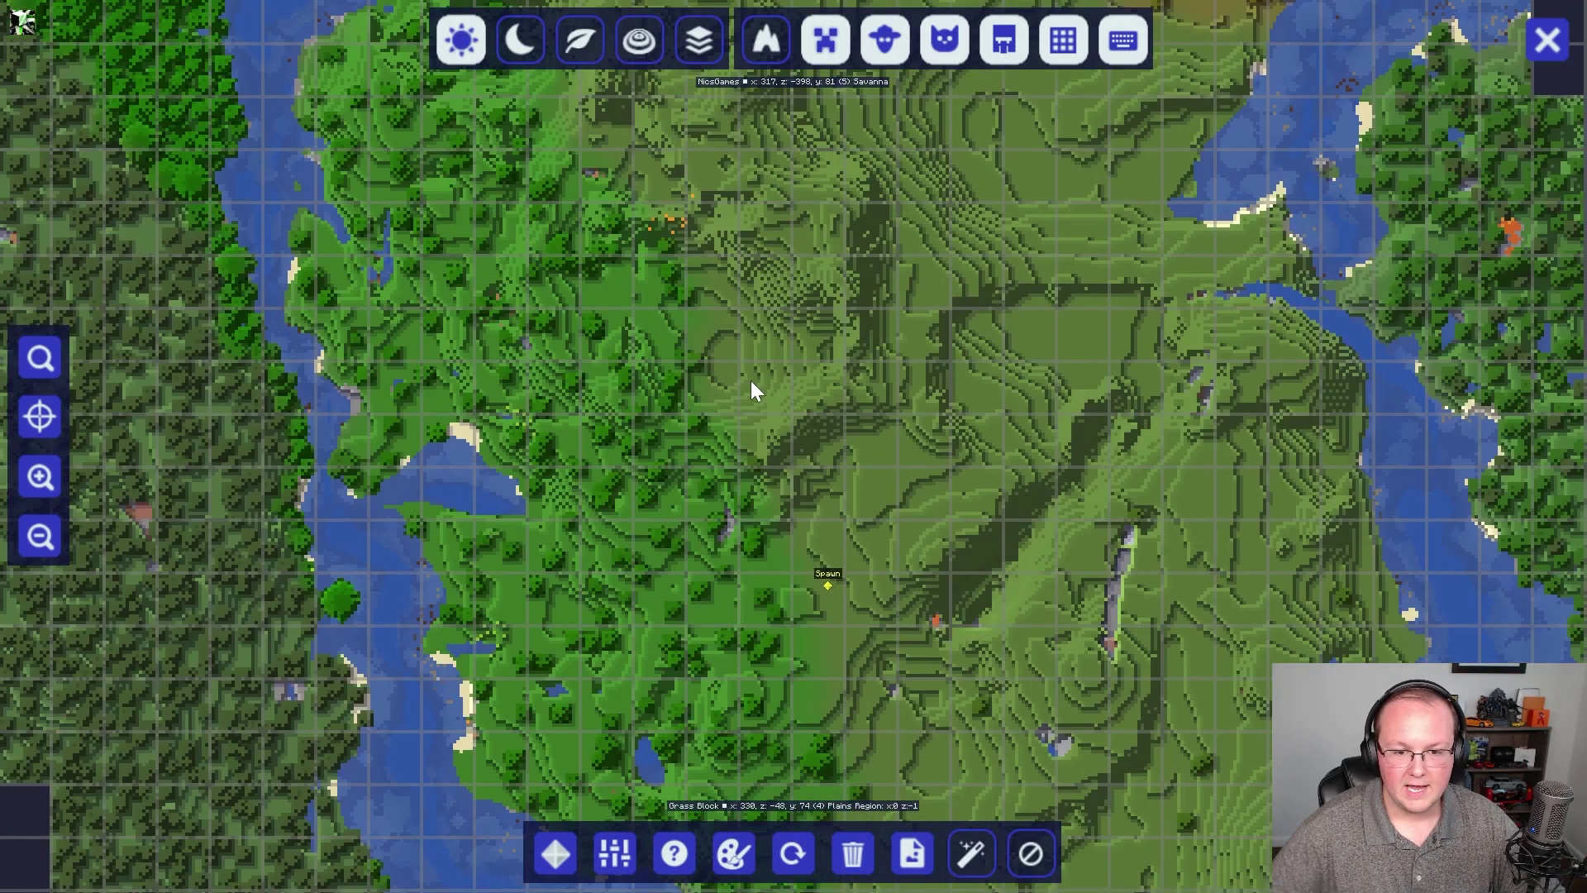
{"action": "scroll", "coordinate": [752, 390], "scroll_direction": "up", "scroll_amount": 5}
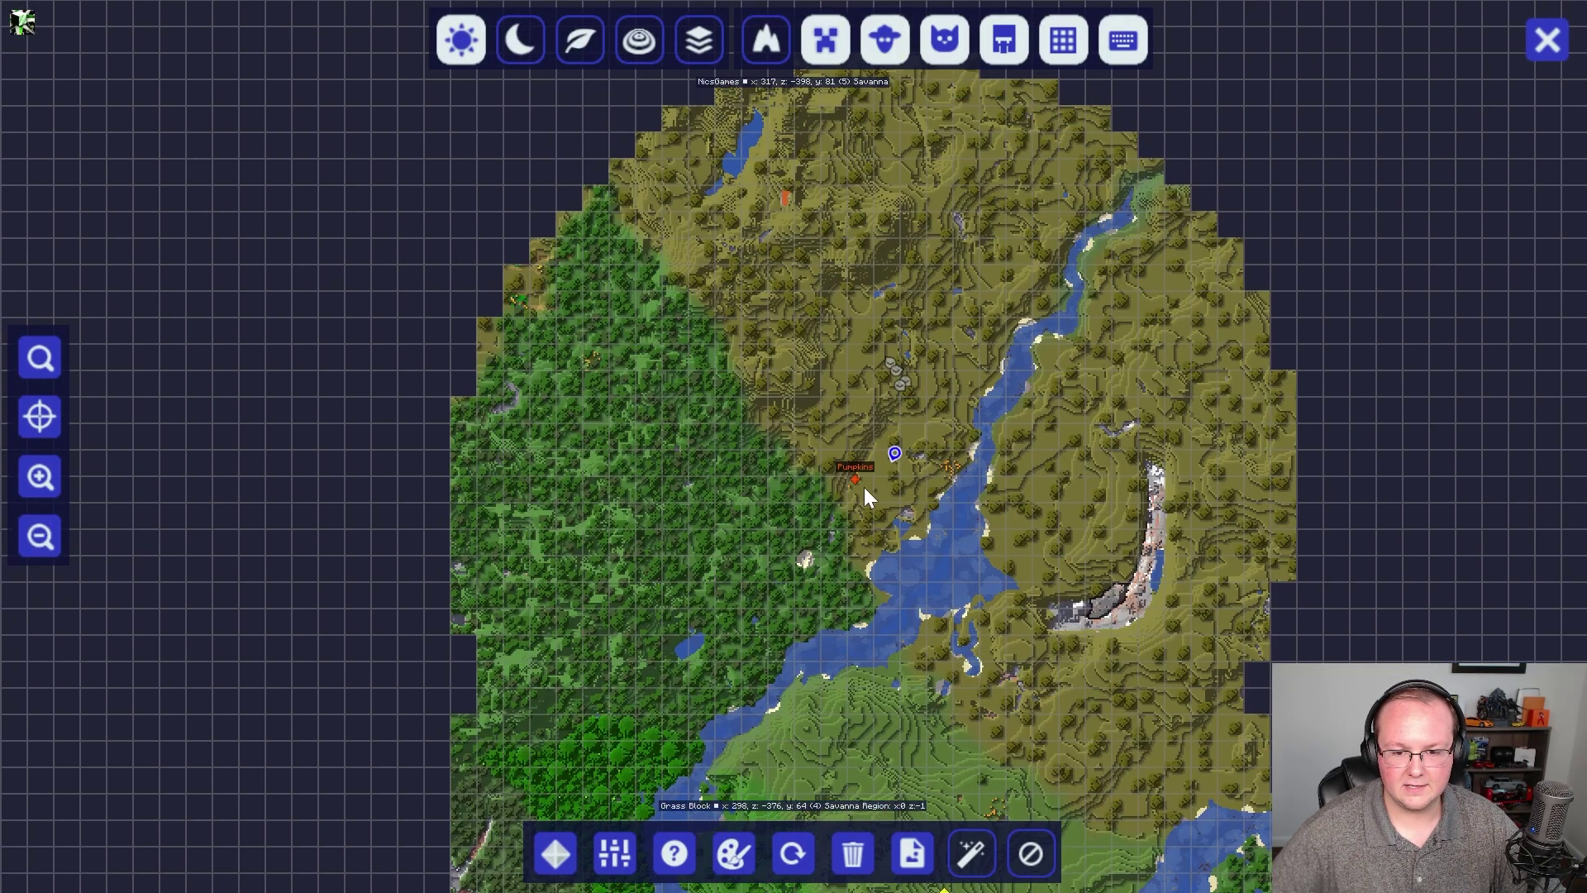
{"action": "scroll", "coordinate": [909, 501], "scroll_direction": "down", "scroll_amount": 3}
{"action": "scroll", "coordinate": [1076, 541], "scroll_direction": "up", "scroll_amount": 4}
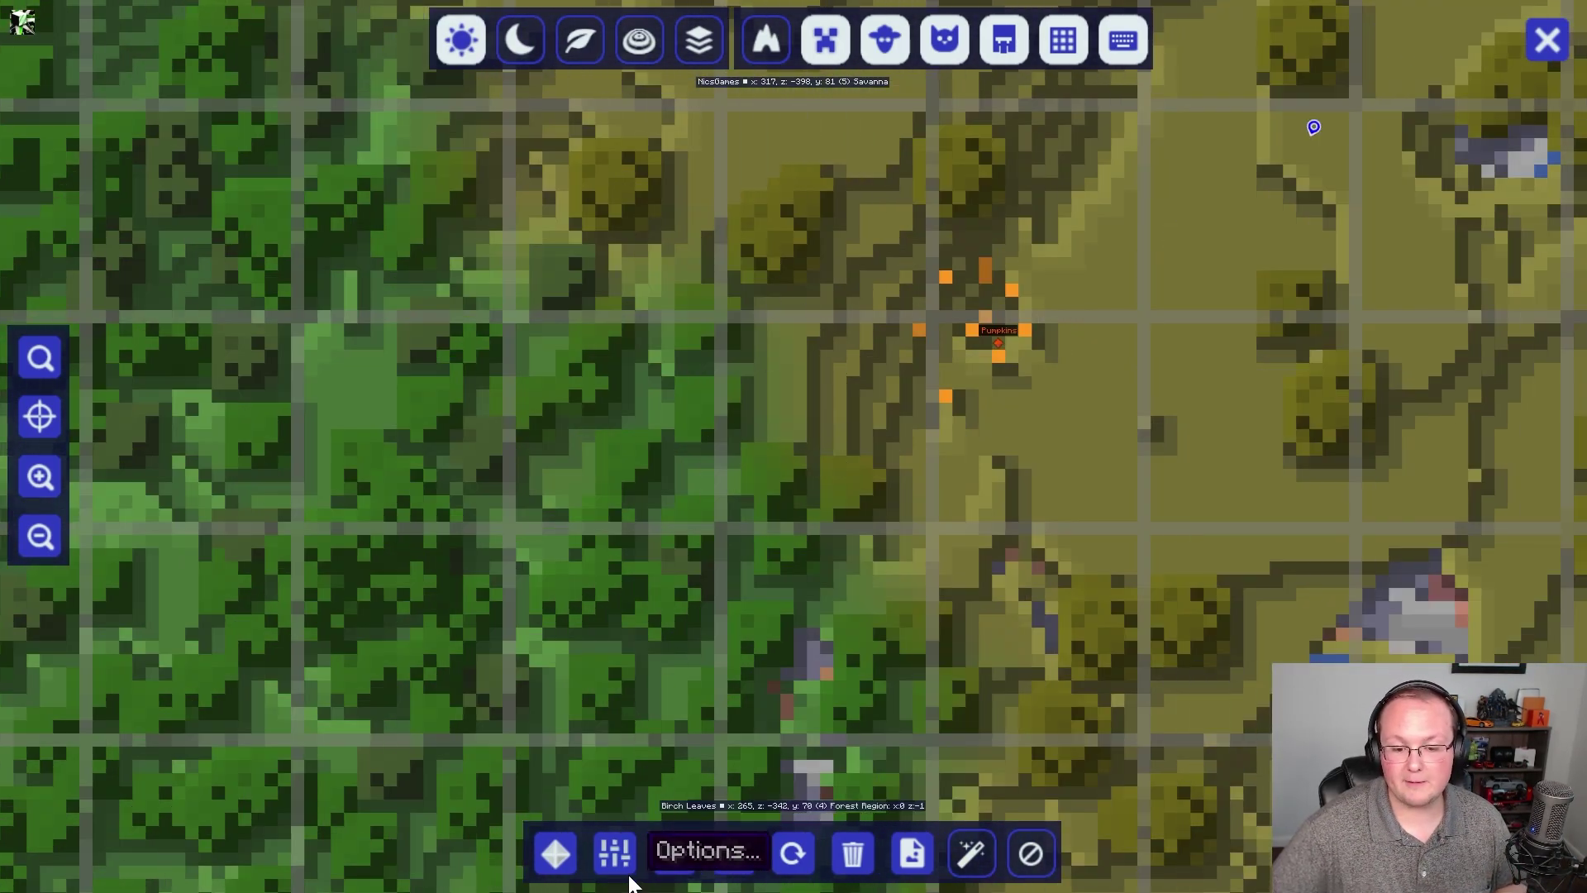
Step: In the waypoint list, switch Pumpkins off and back on, then return to the map
{"action": "left_click", "coordinate": [567, 845]}
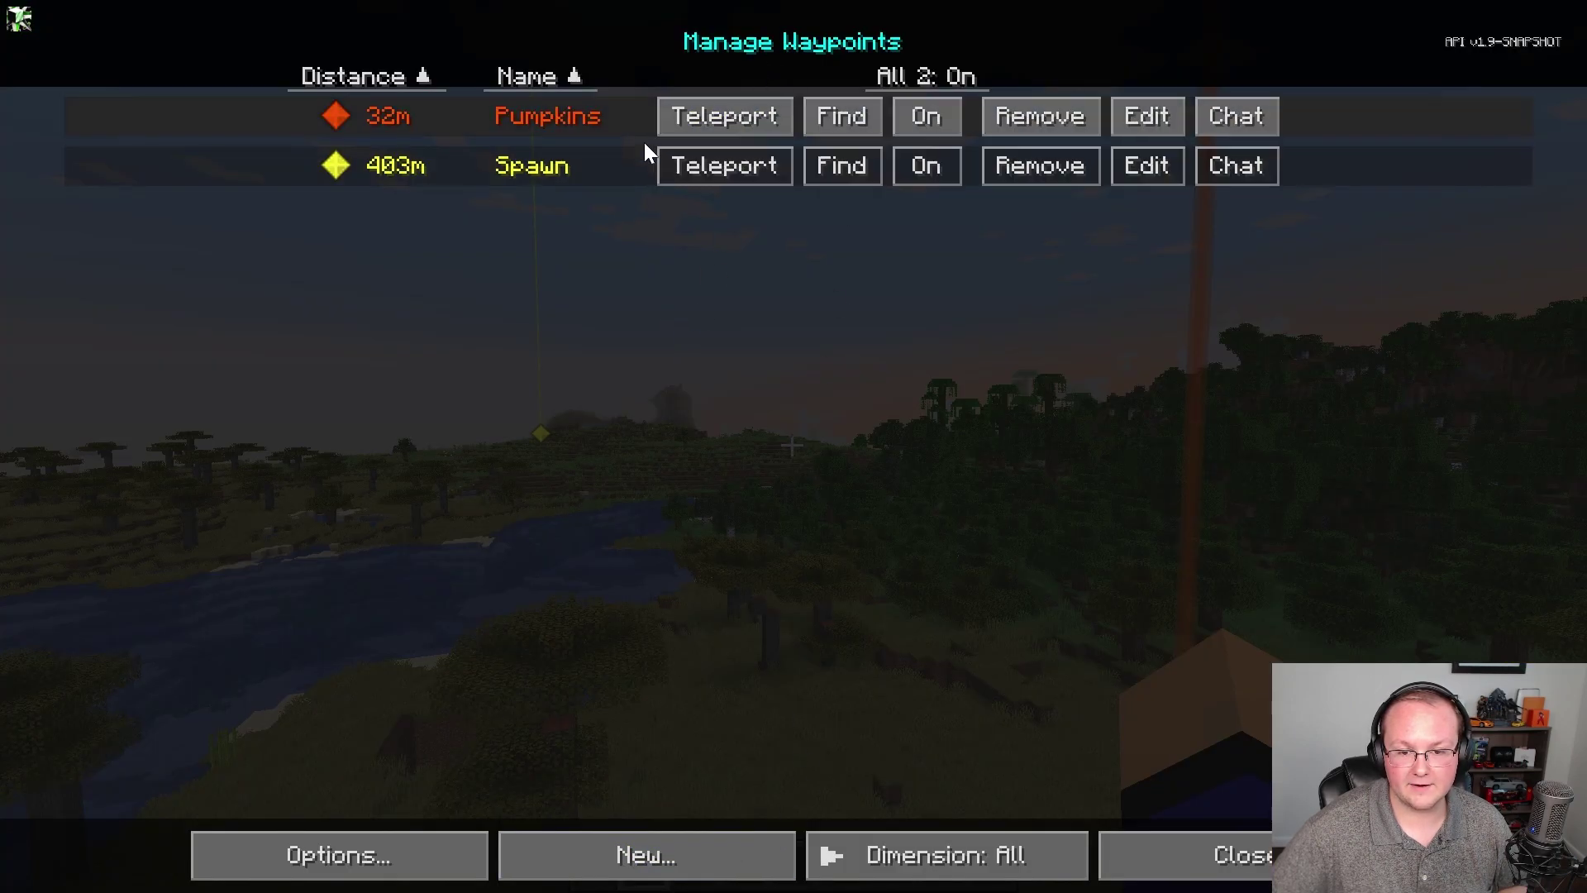
{"action": "left_click", "coordinate": [940, 108]}
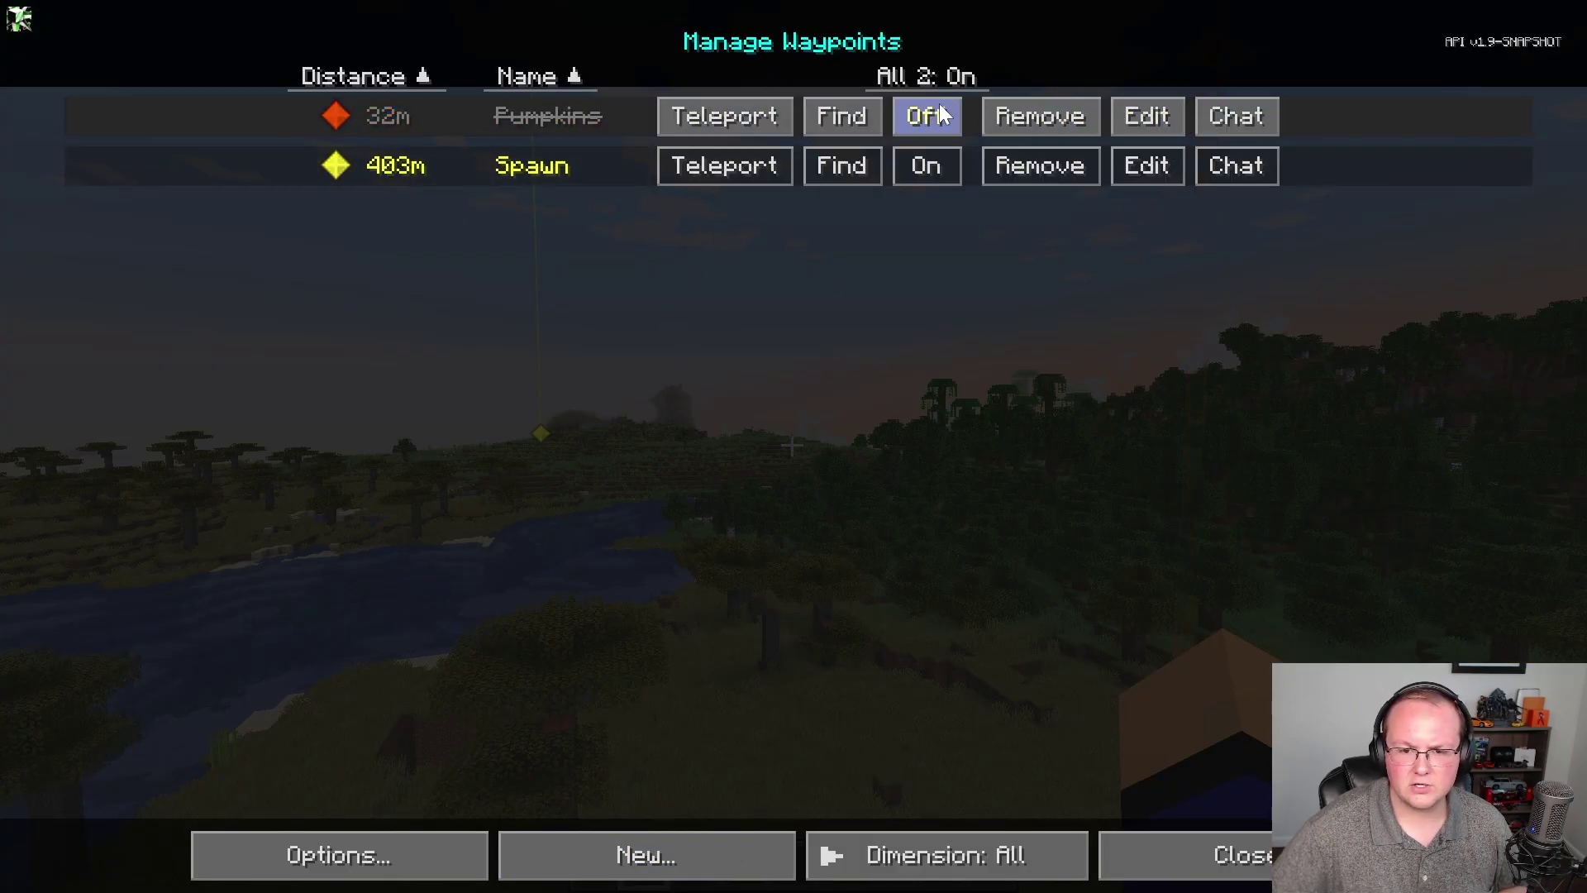
{"action": "left_click", "coordinate": [939, 114]}
{"action": "left_click", "coordinate": [1184, 842]}
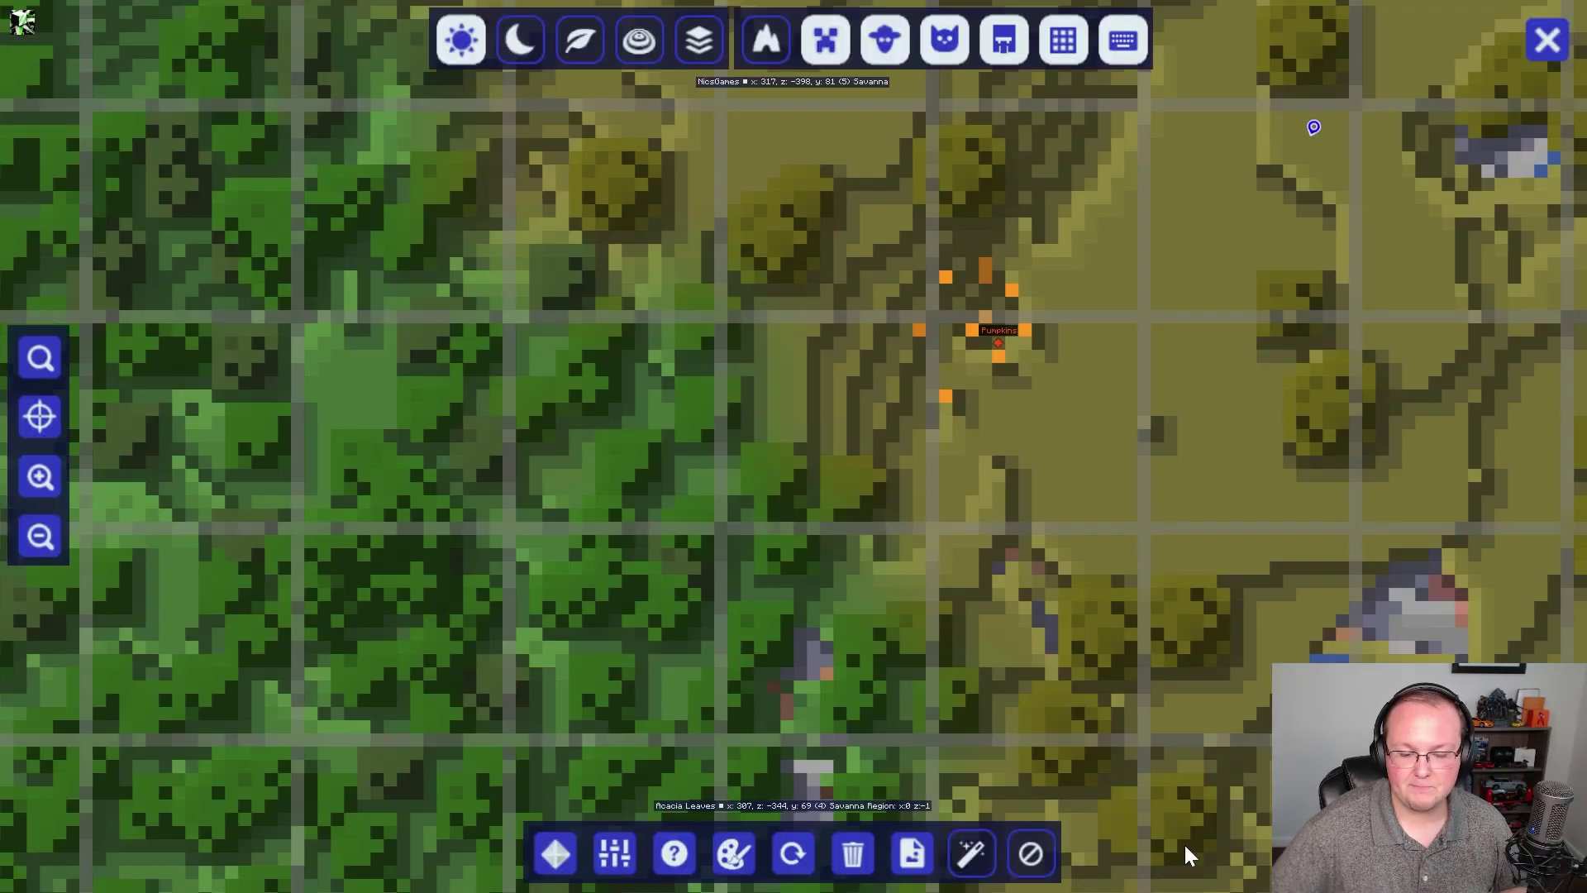
Step: In JourneyMap options, expand MiniMap Preset 1 and toggle Enable MiniMap off then on again
{"action": "left_click", "coordinate": [615, 852]}
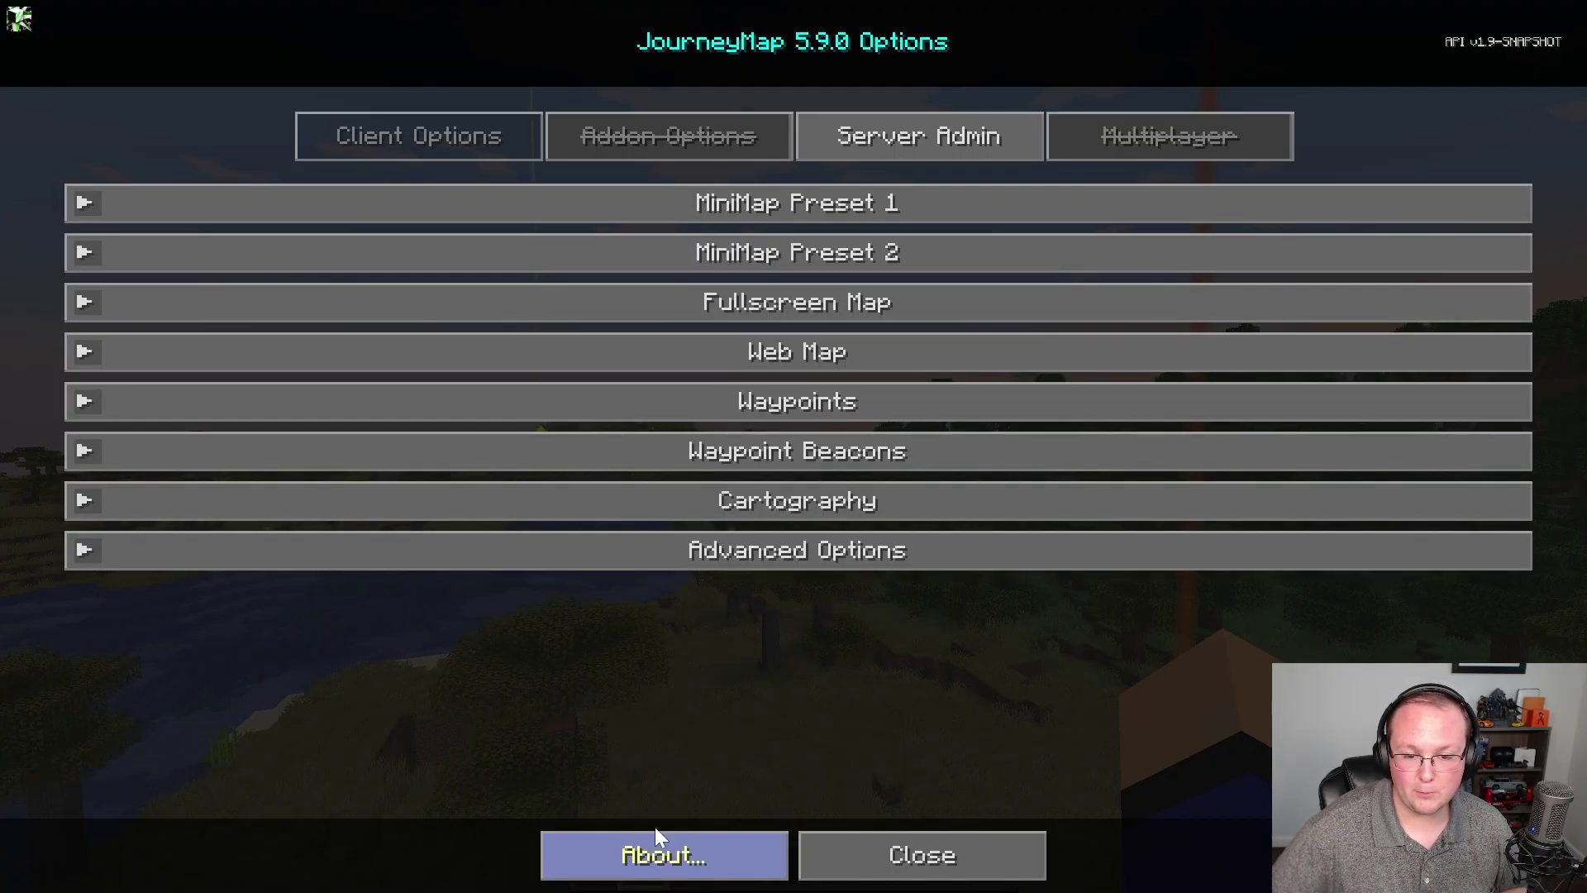
{"action": "left_click", "coordinate": [86, 205]}
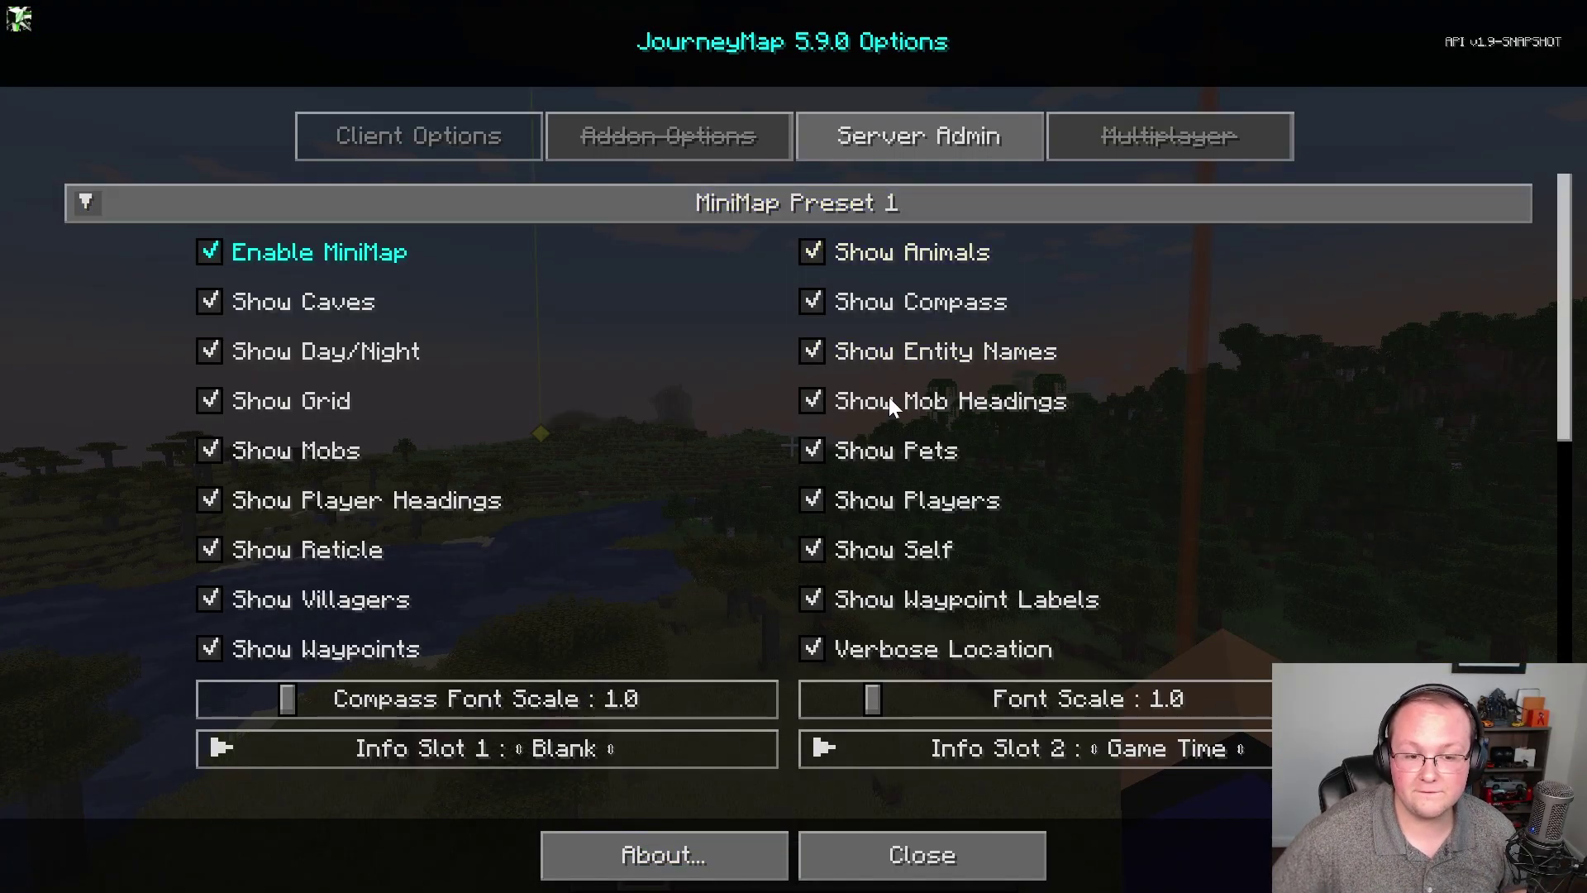
{"action": "scroll", "coordinate": [688, 413], "scroll_direction": "down", "scroll_amount": 3}
{"action": "scroll", "coordinate": [767, 212], "scroll_direction": "down", "scroll_amount": 8}
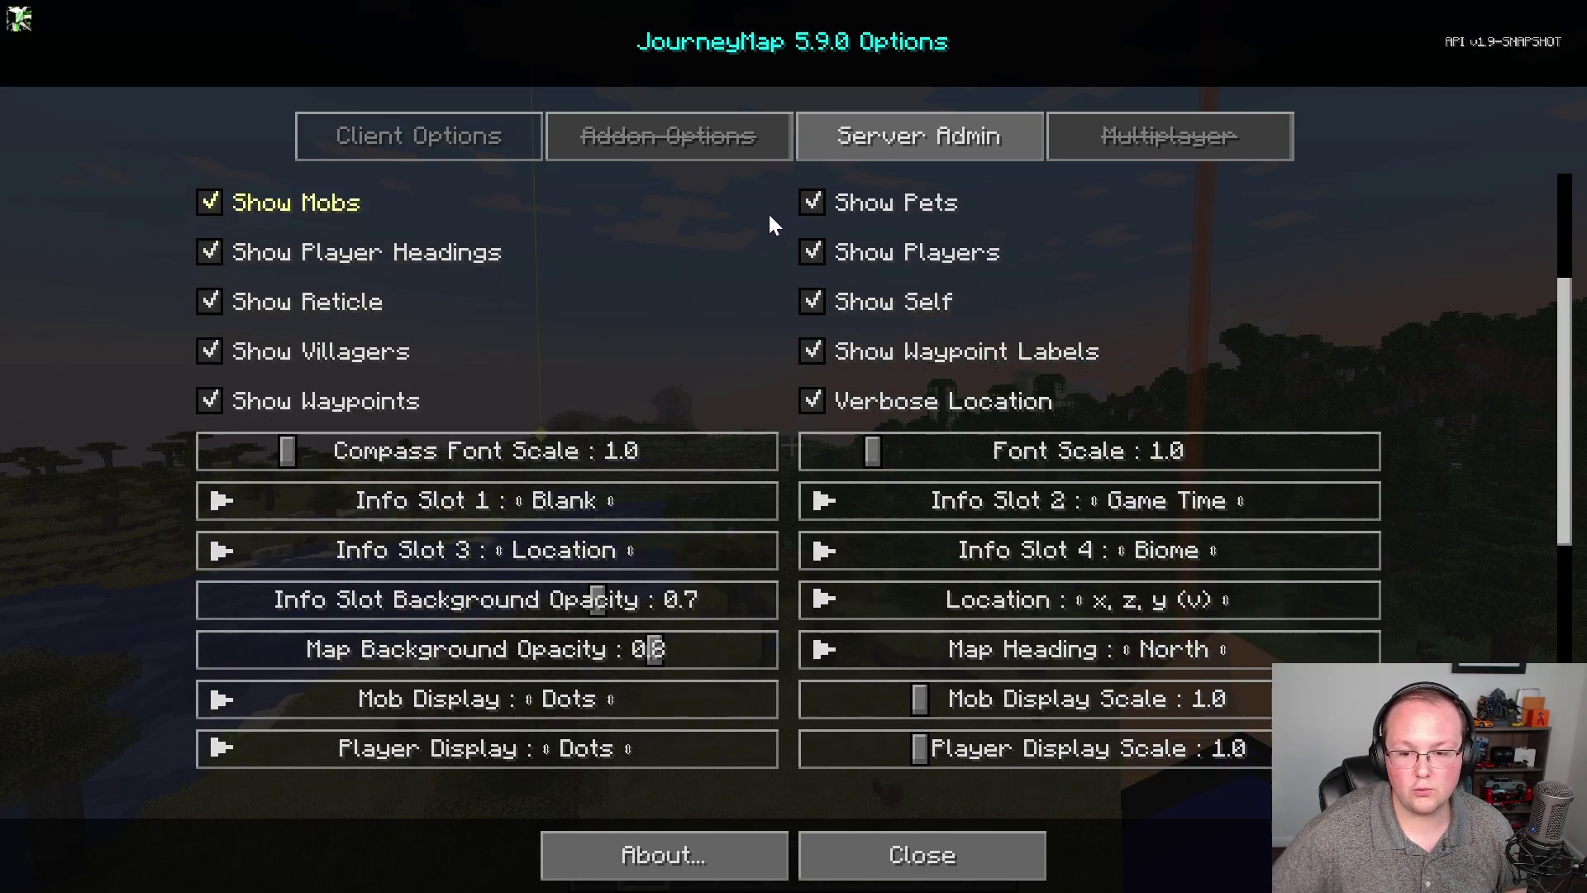
{"action": "scroll", "coordinate": [780, 186], "scroll_direction": "up", "scroll_amount": 5}
{"action": "scroll", "coordinate": [781, 185], "scroll_direction": "up", "scroll_amount": 6}
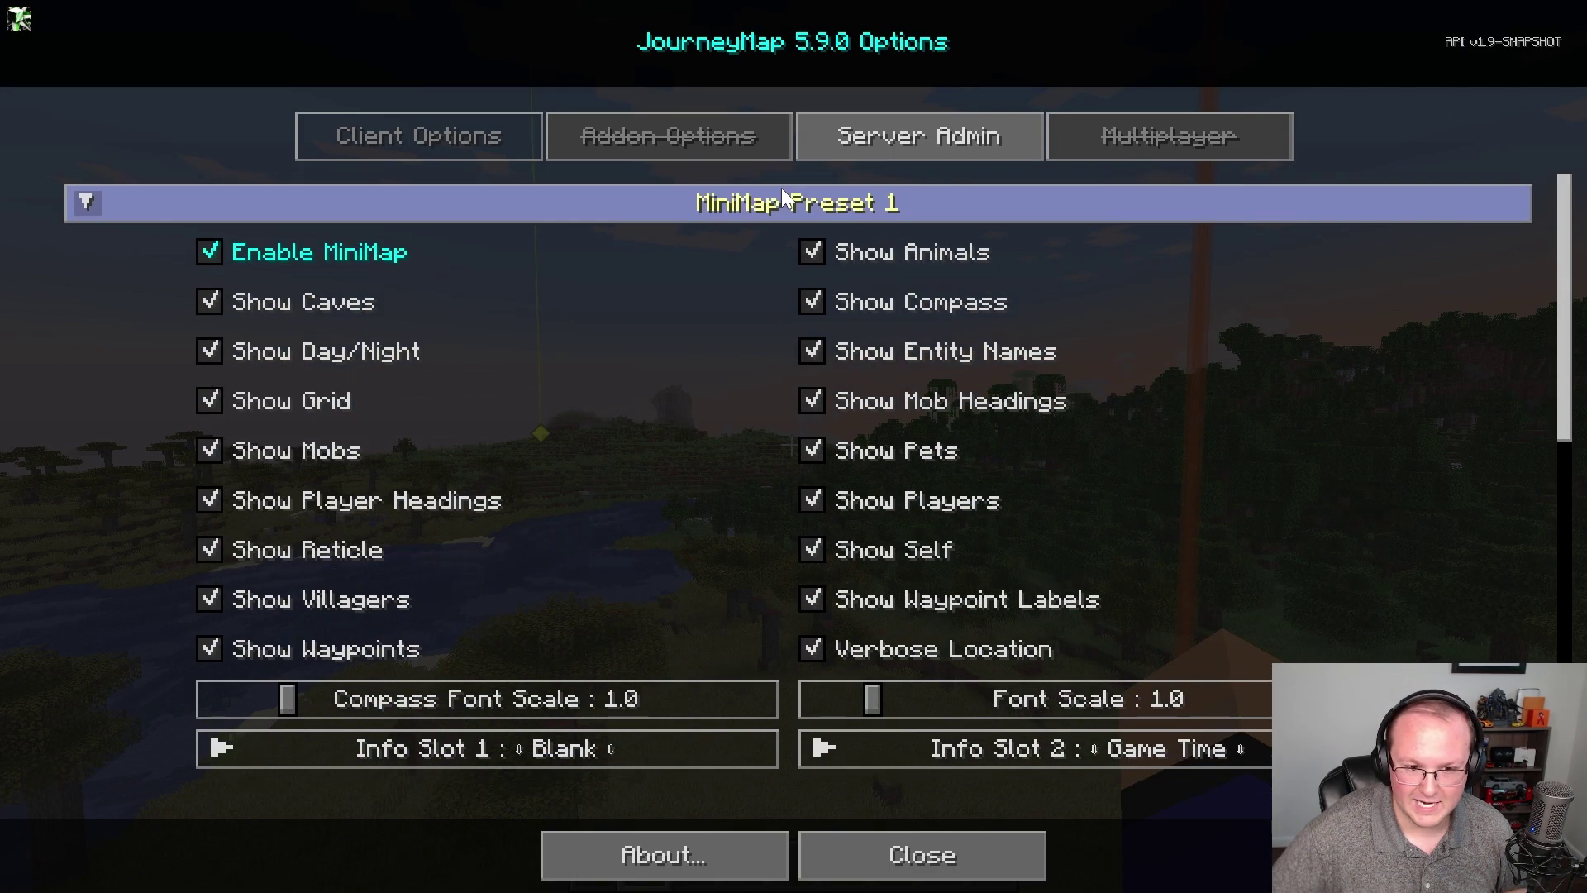
{"action": "left_click", "coordinate": [284, 256]}
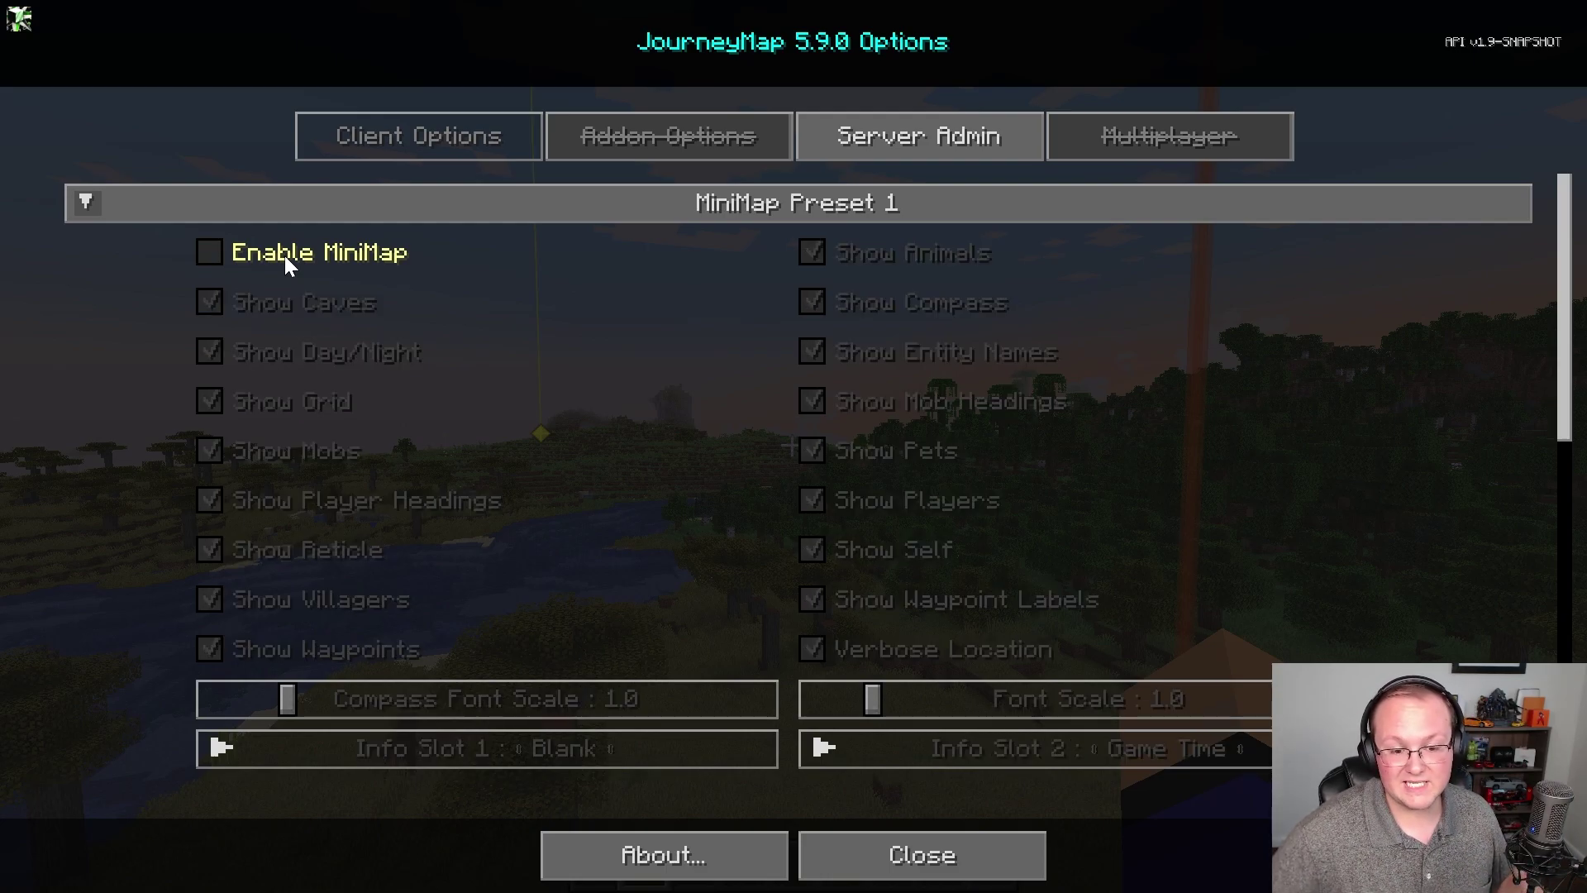
{"action": "left_click", "coordinate": [285, 256]}
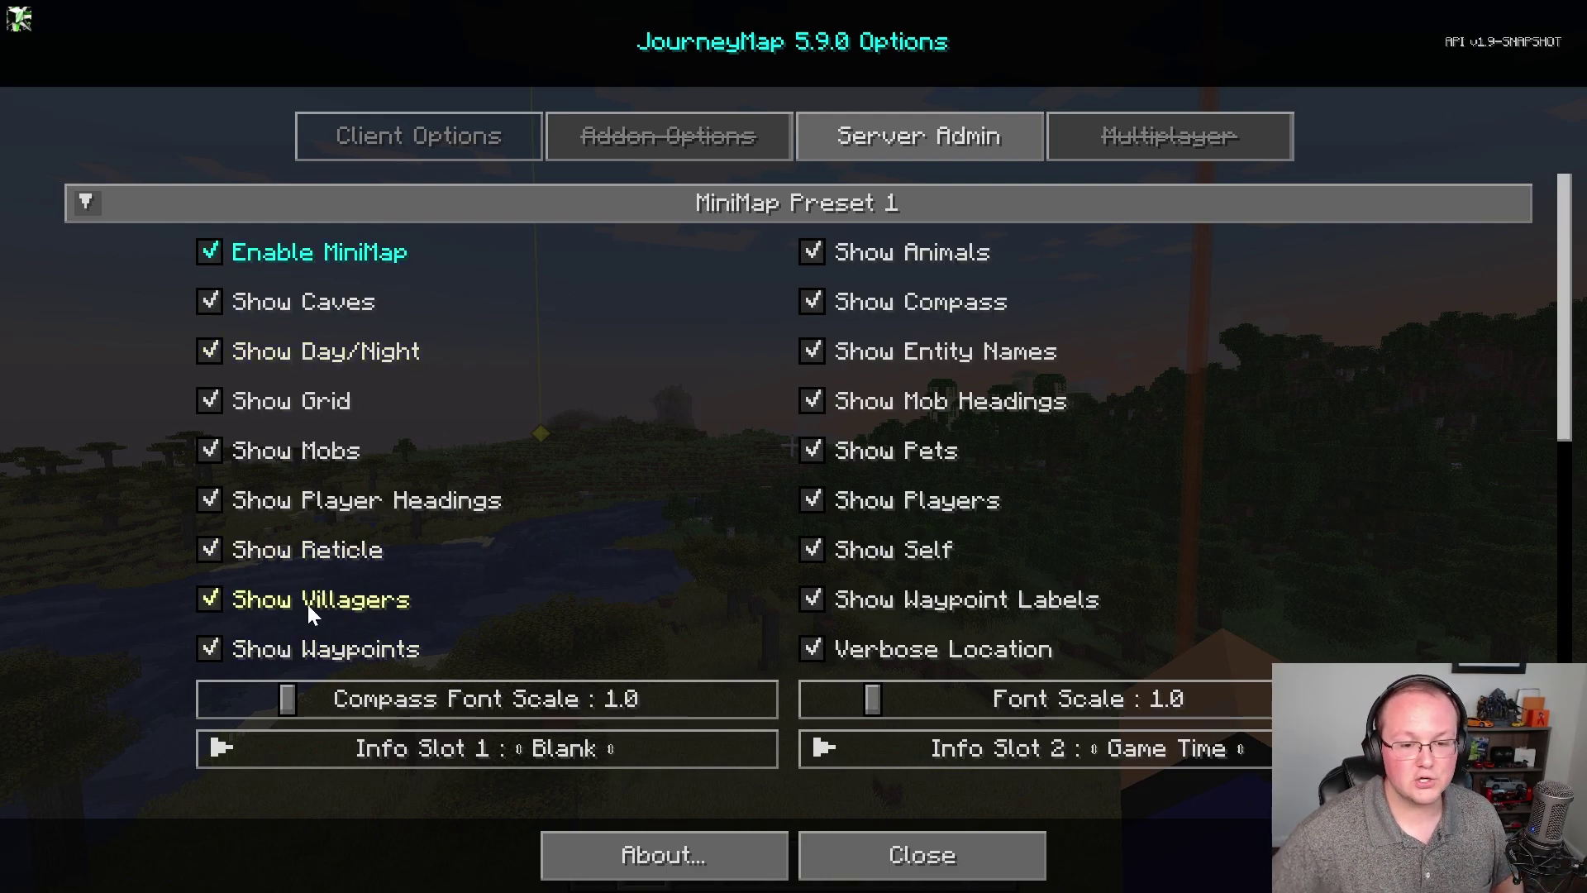
{"action": "left_click", "coordinate": [901, 842]}
Step: Exit the full-screen map back to the savanna with the minimap showing
{"action": "key", "text": "Escape"}
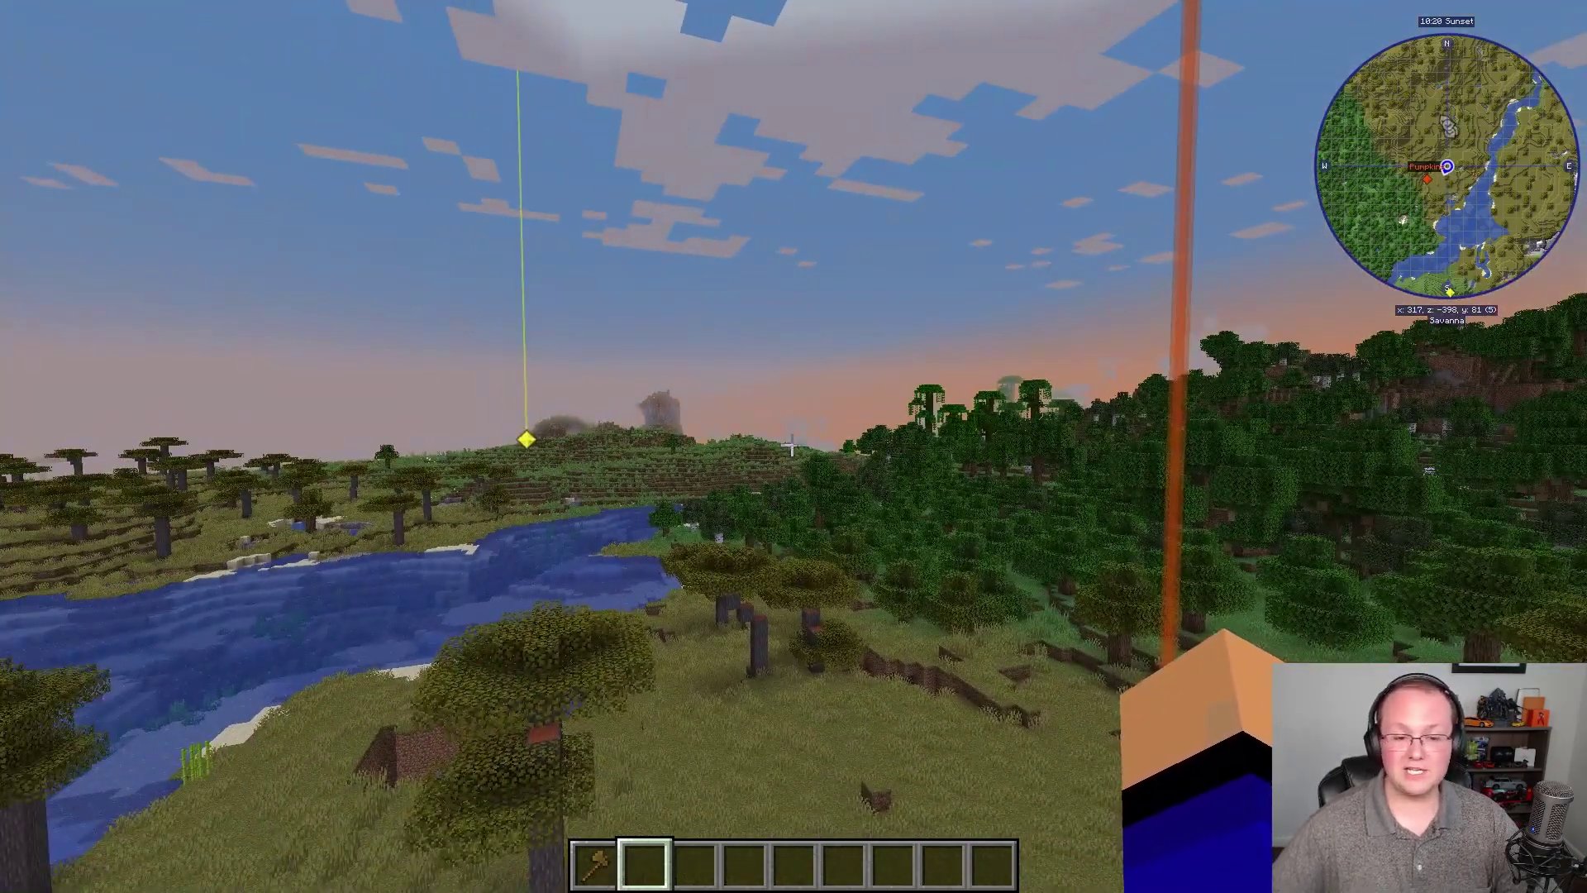